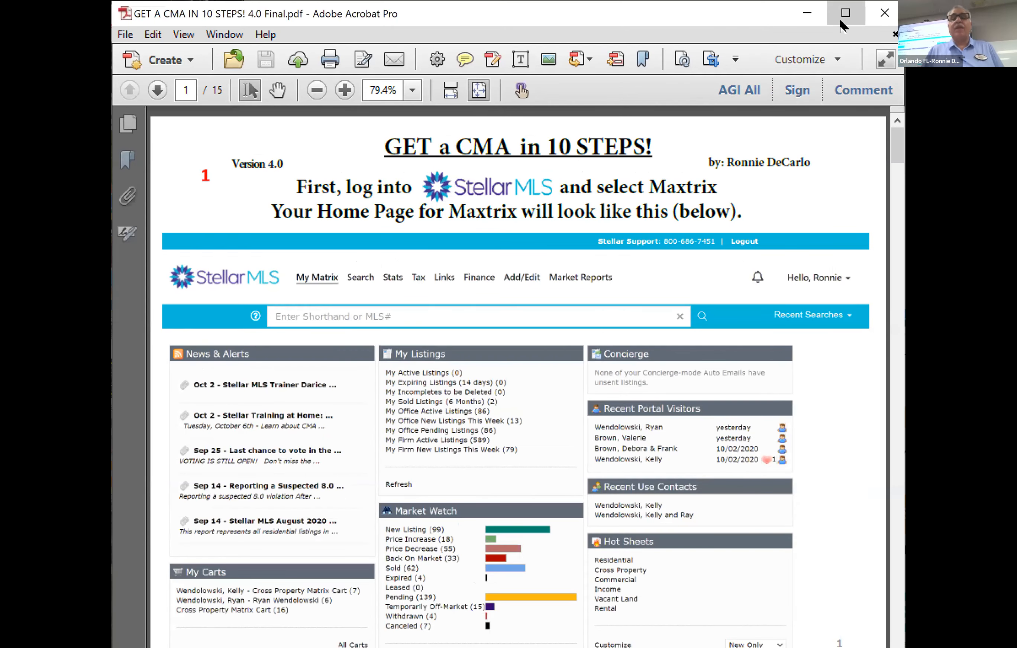
Maximize the CMA guide in Acrobat, scroll to page 2, and return to the Matrix browser tab.
left_click(840, 20)
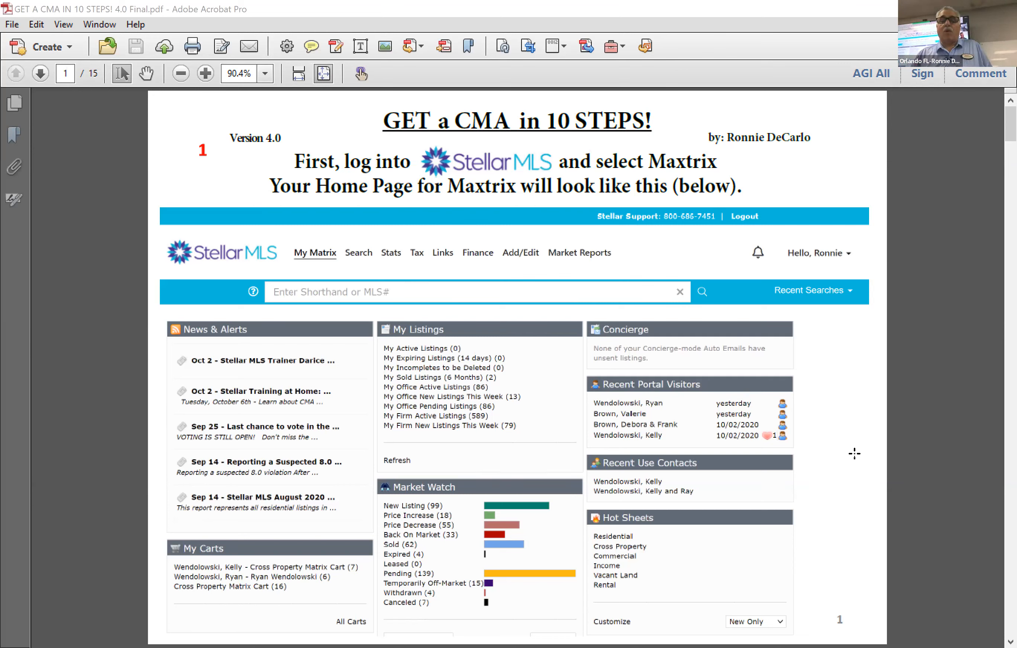
scroll(865, 422, "down", 1)
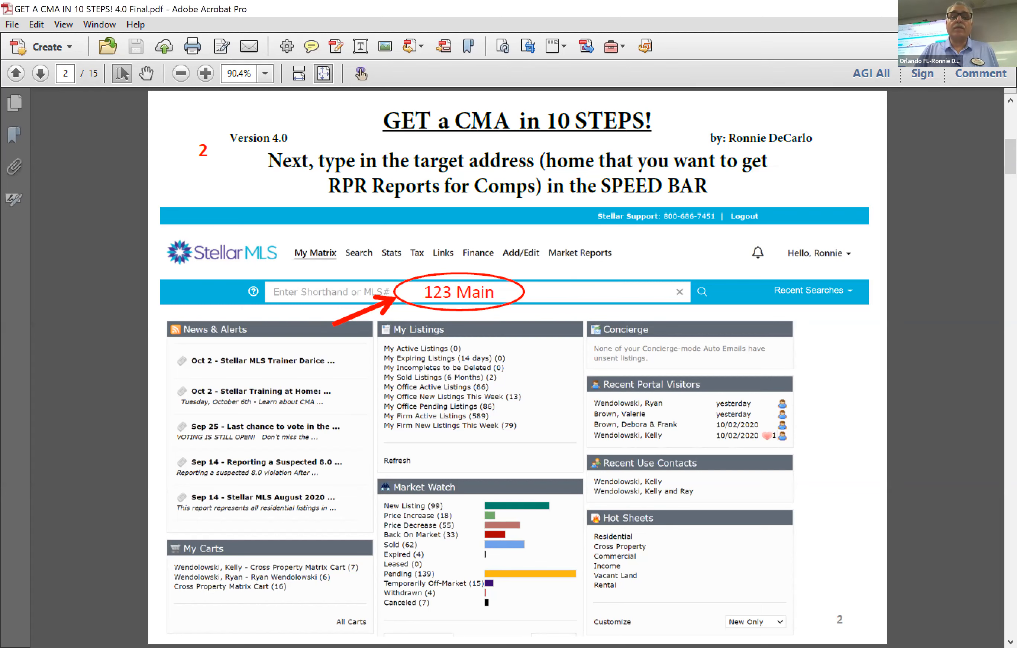
key("alt+Tab")
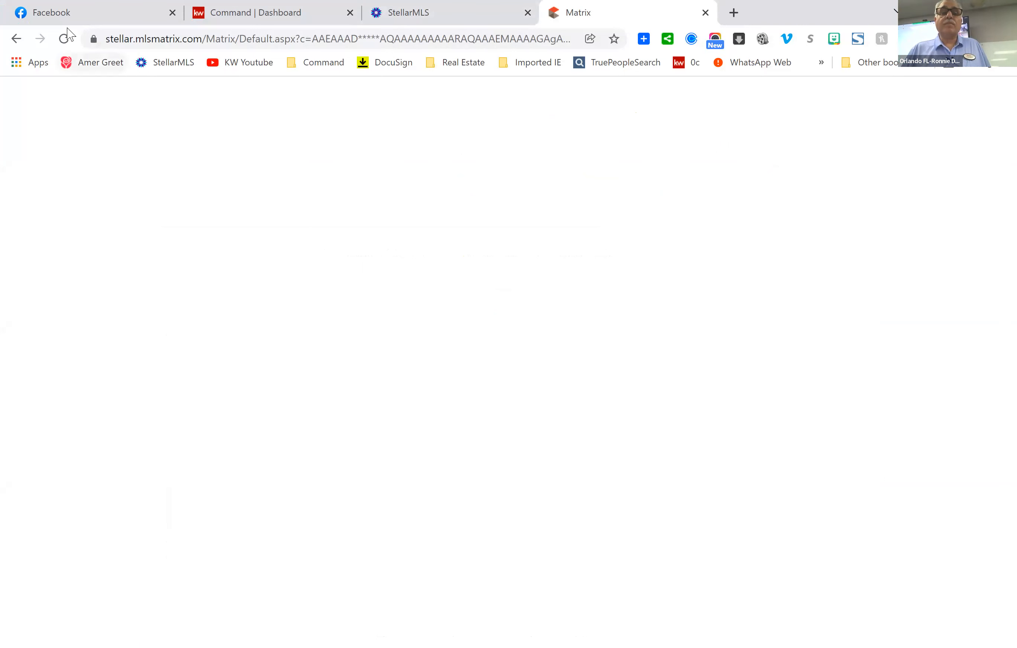
left_click(65, 40)
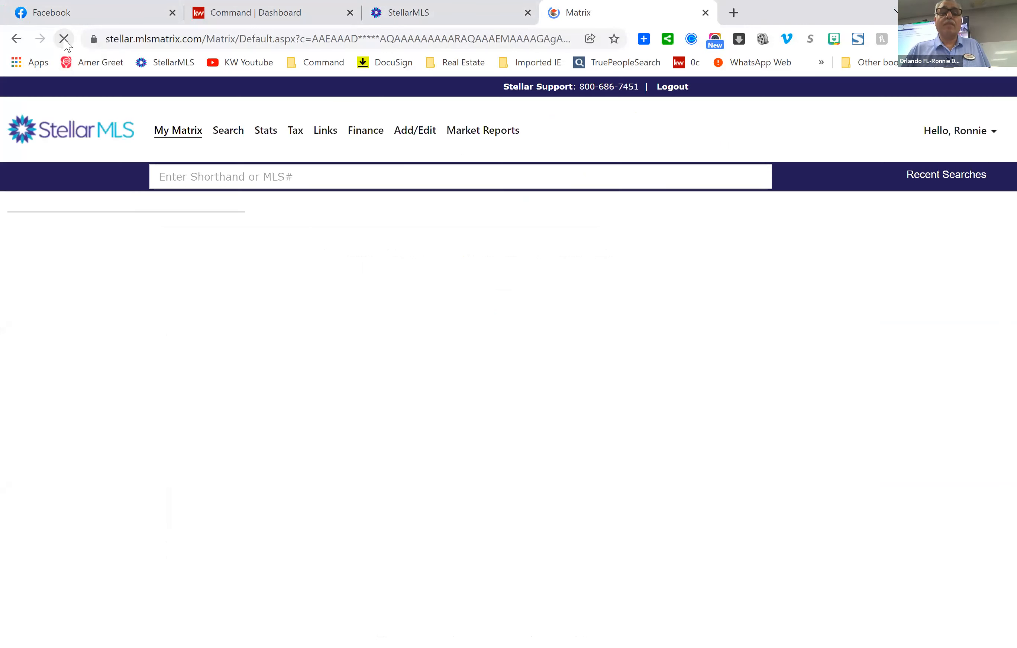
scroll(786, 406, "down", 3)
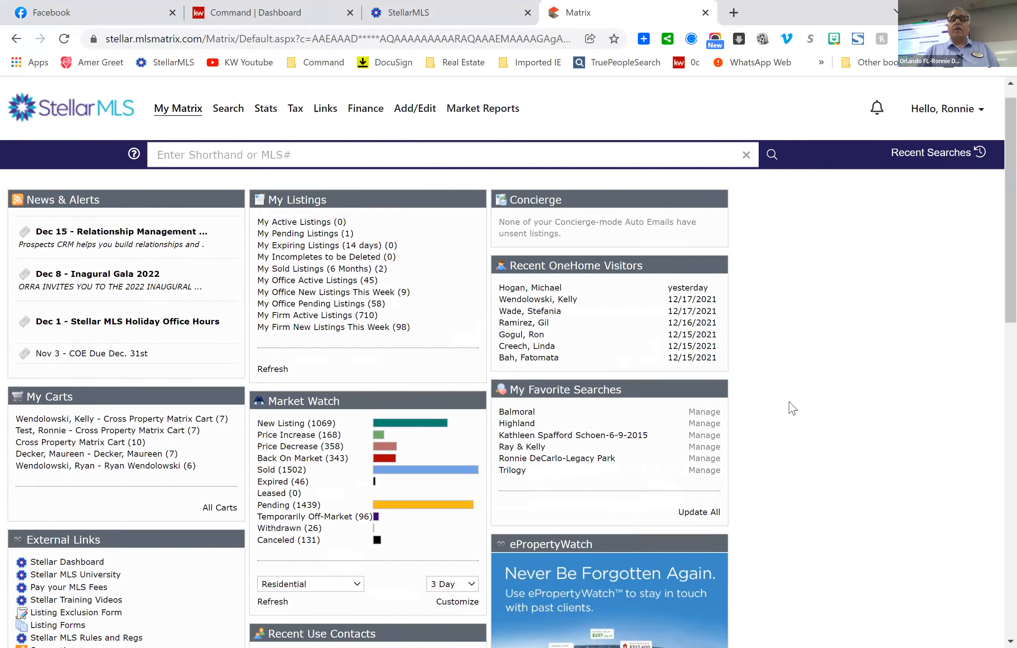
scroll(799, 408, "up", 3)
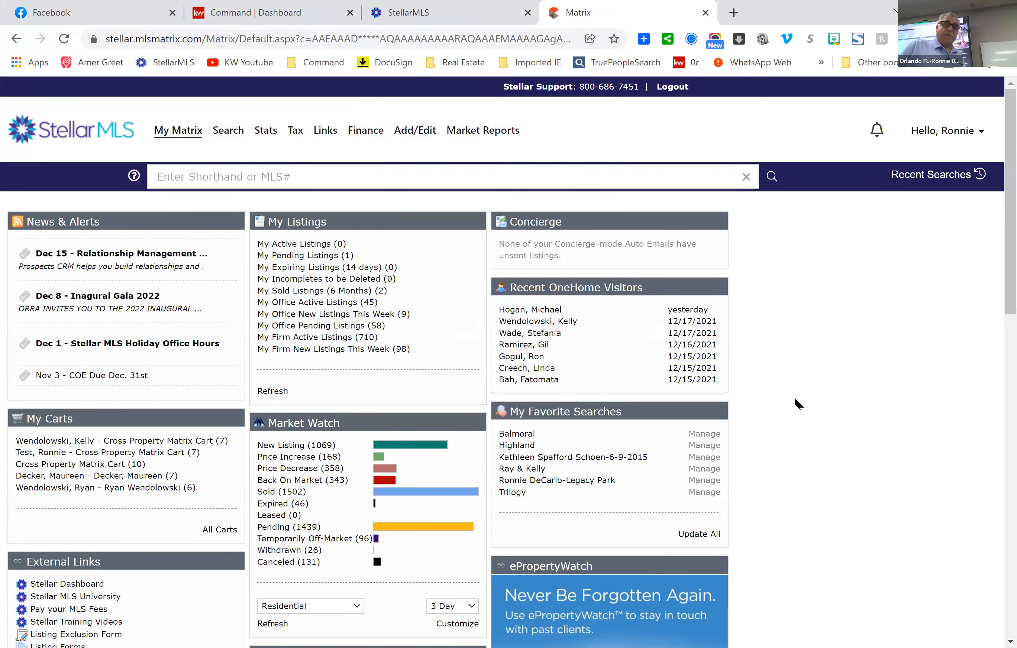
left_click(203, 166)
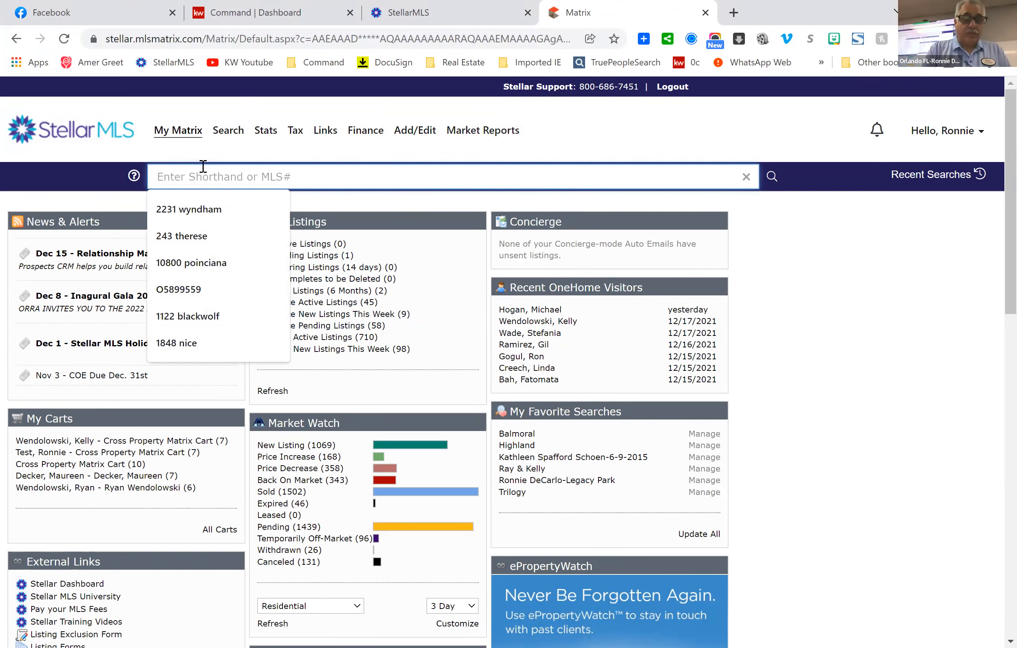
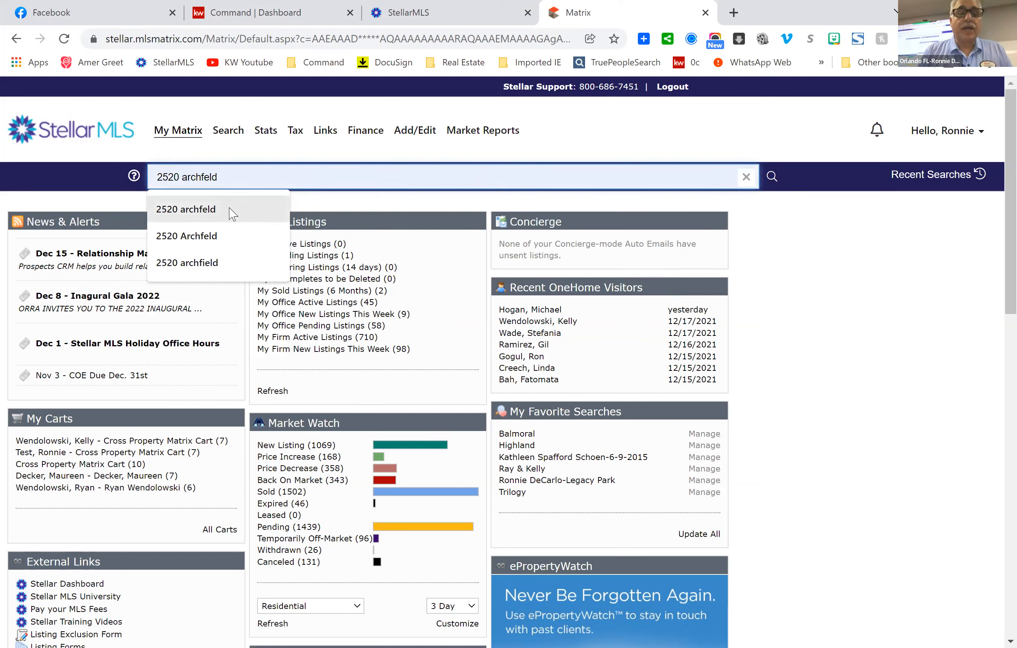
left_click(229, 211)
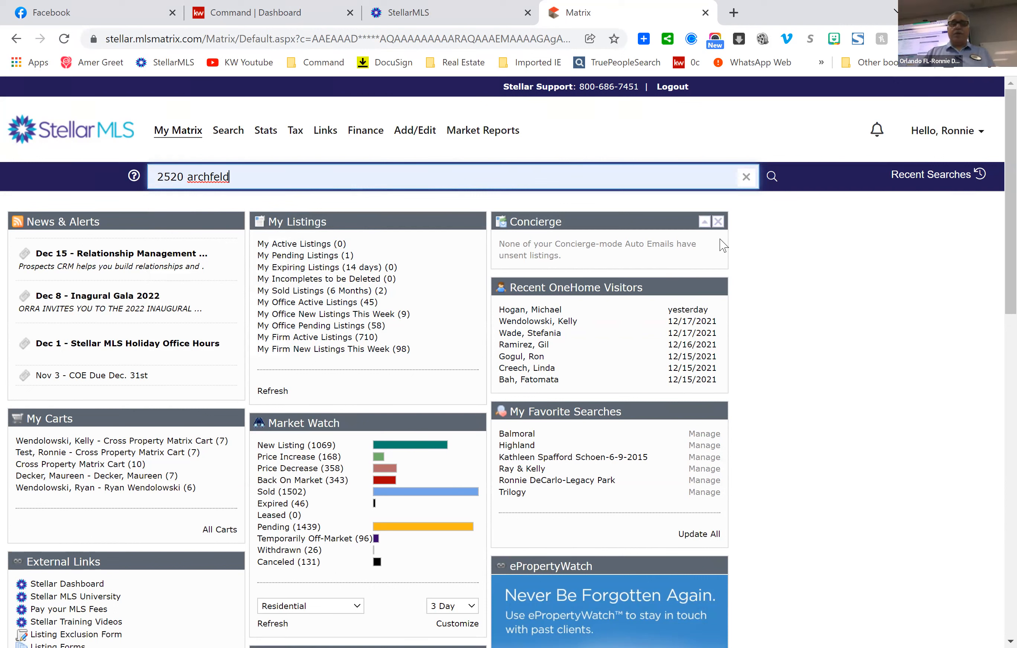
left_click(773, 182)
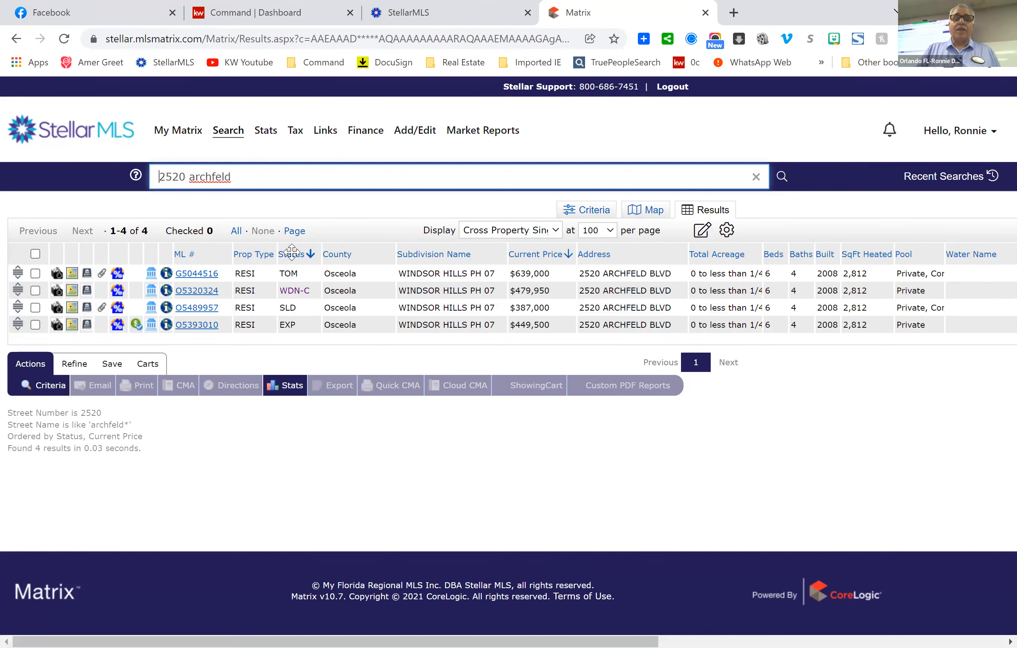
left_click(203, 279)
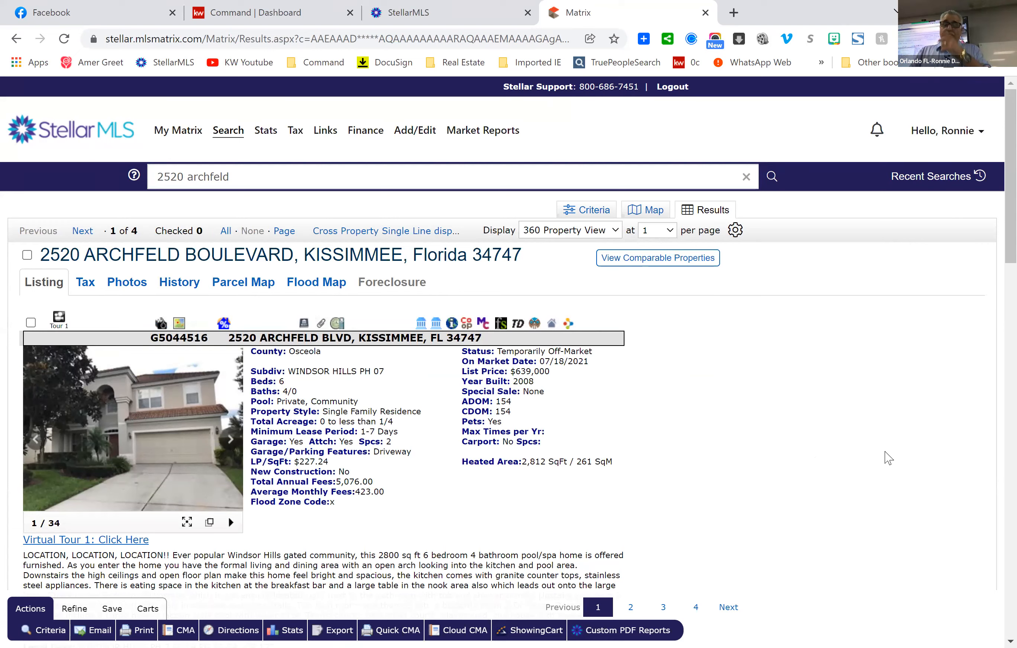
scroll(830, 334, "down", 2)
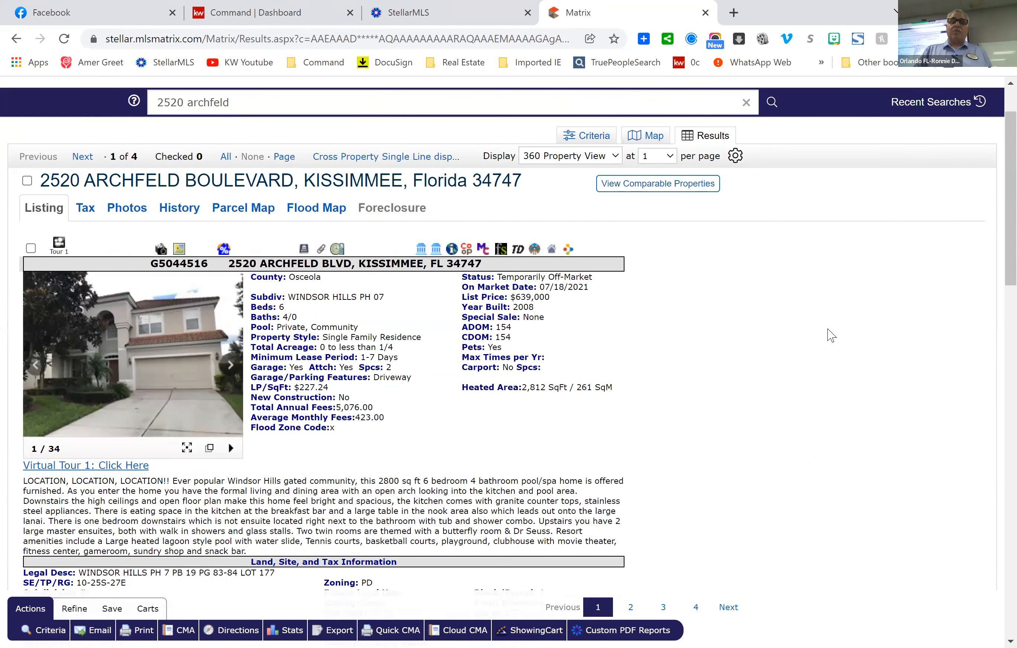
scroll(831, 332, "down", 2)
scroll(833, 332, "up", 2)
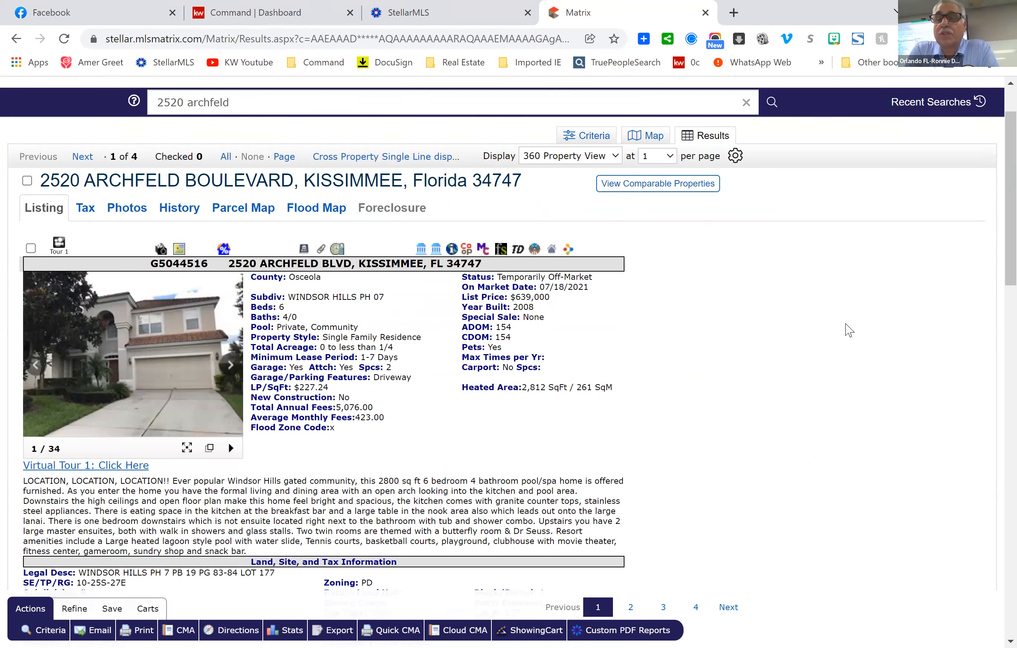
scroll(811, 316, "down", 10)
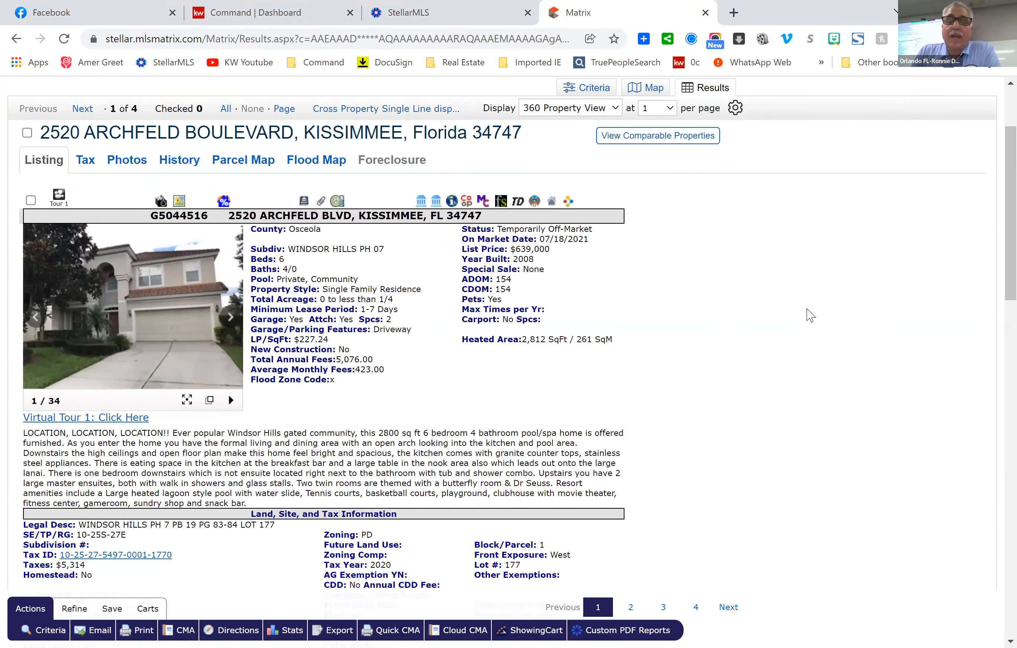
scroll(810, 313, "down", 10)
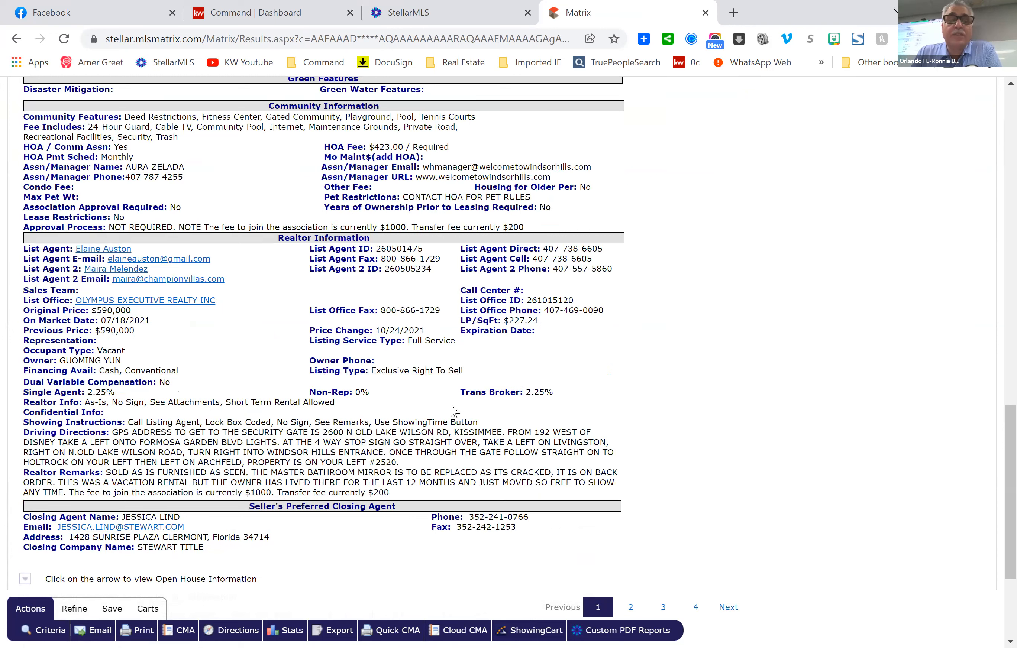
scroll(737, 339, "up", 20)
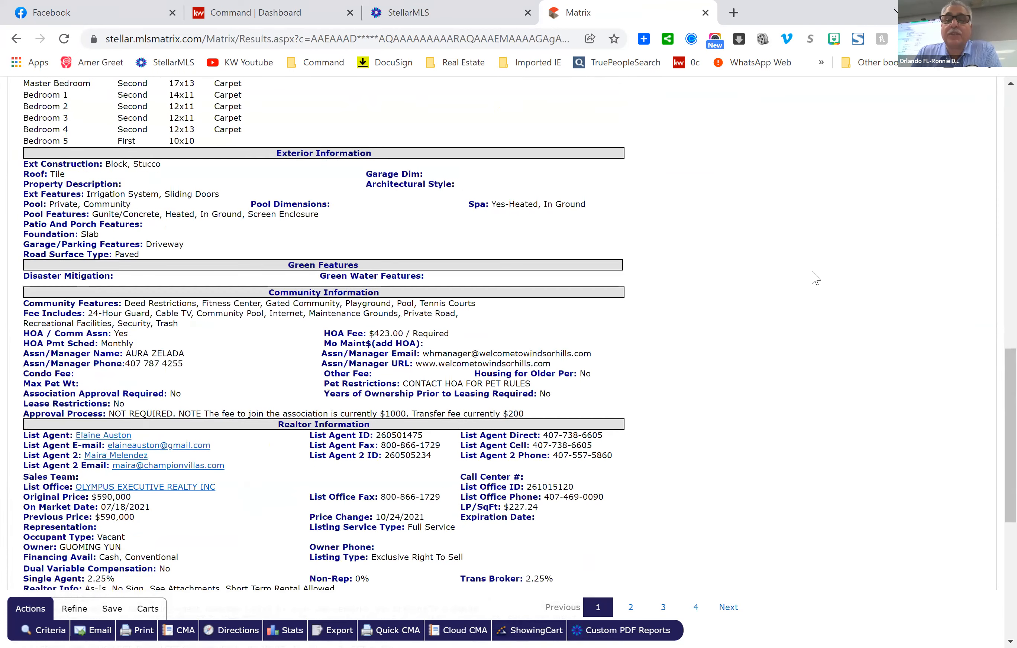
scroll(816, 324, "down", 5)
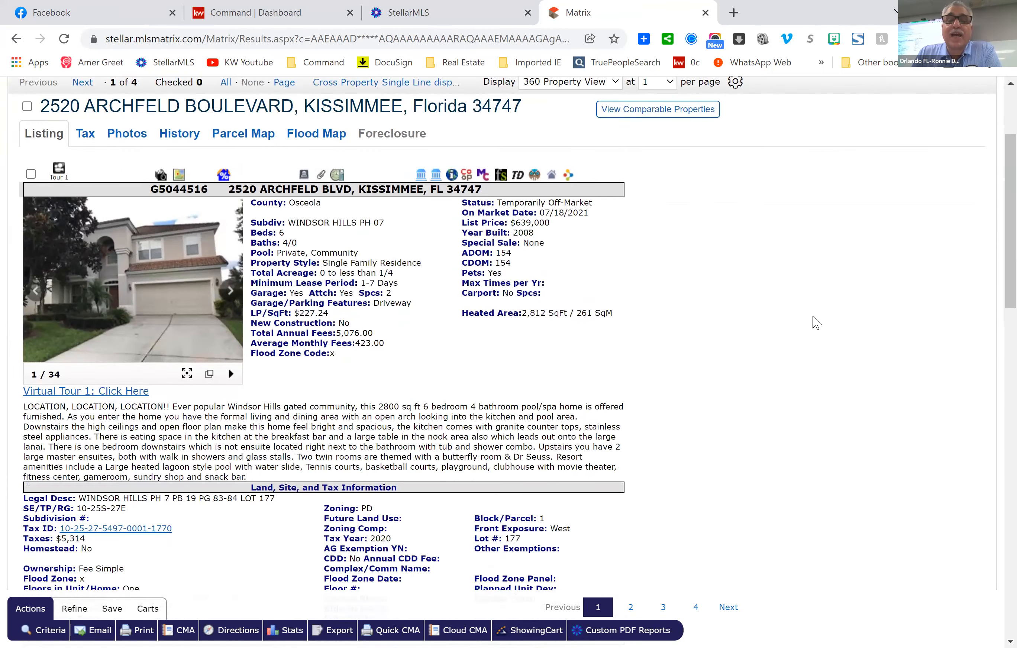
scroll(816, 324, "up", 2)
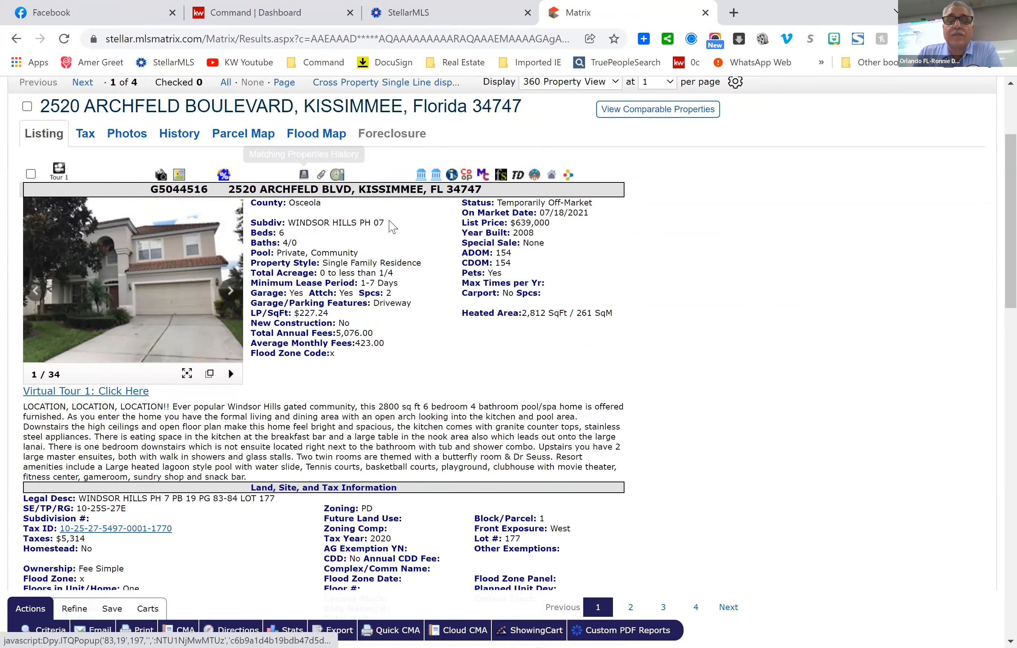
scroll(787, 268, "down", 2)
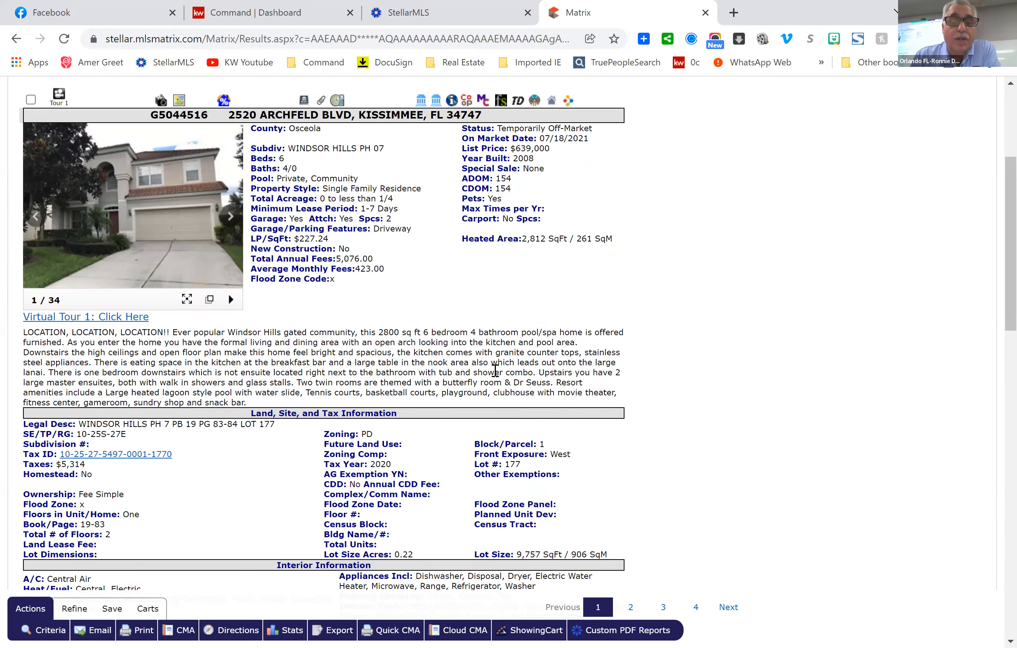
scroll(497, 376, "down", 1)
scroll(498, 375, "down", 5)
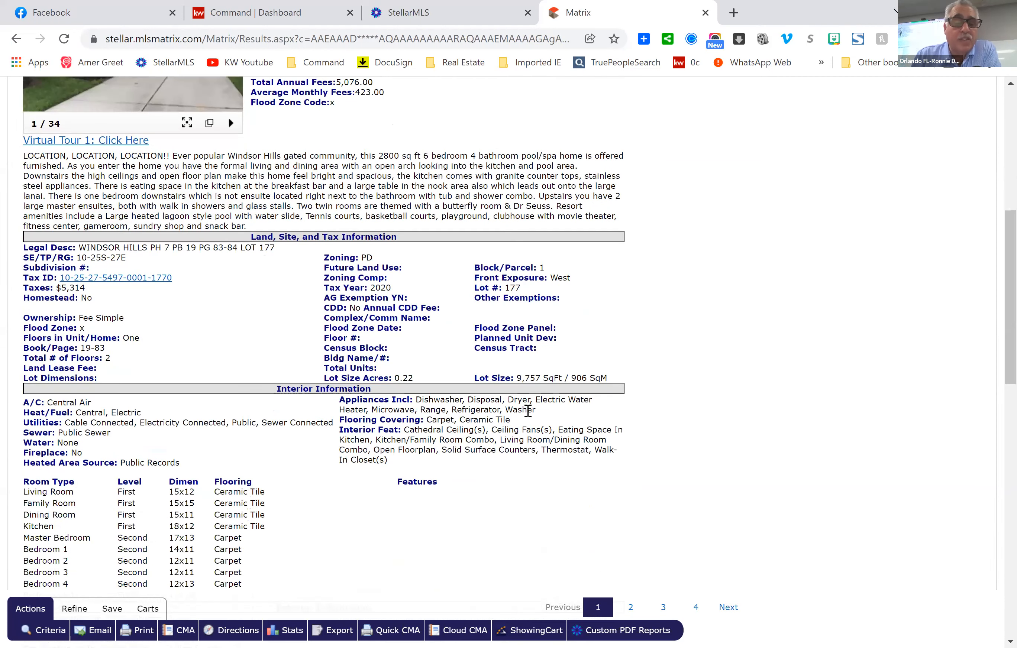
scroll(519, 409, "down", 15)
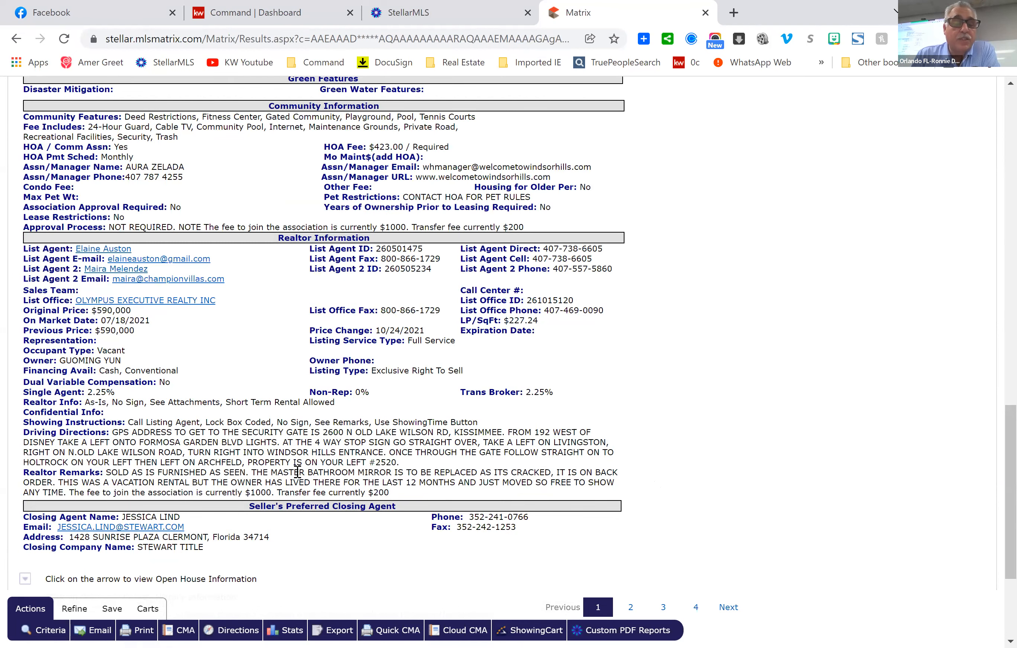
scroll(690, 311, "up", 3)
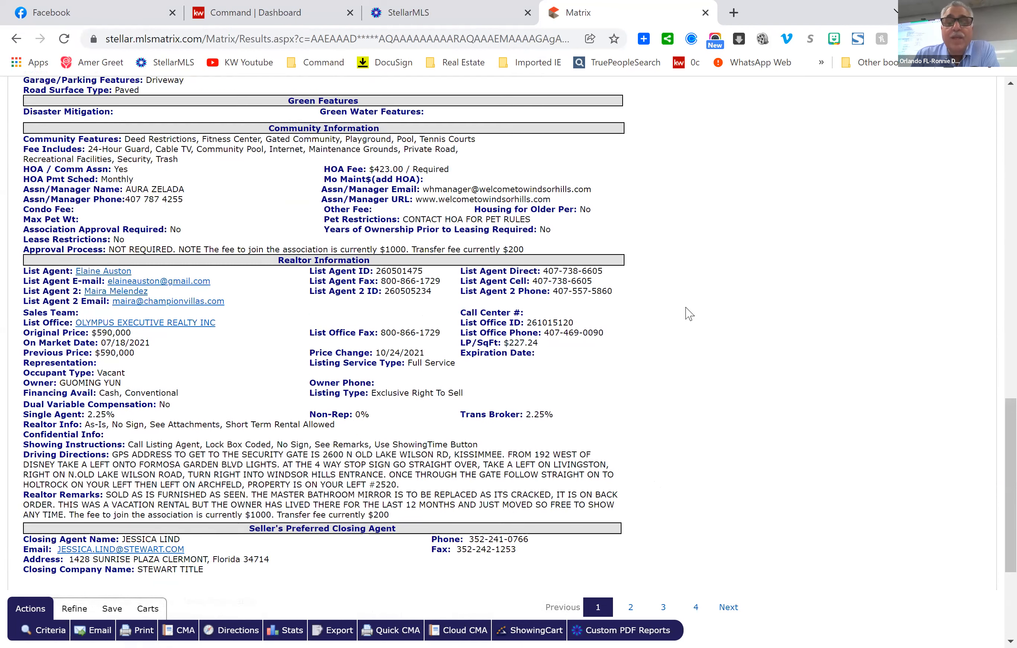
scroll(671, 288, "up", 5)
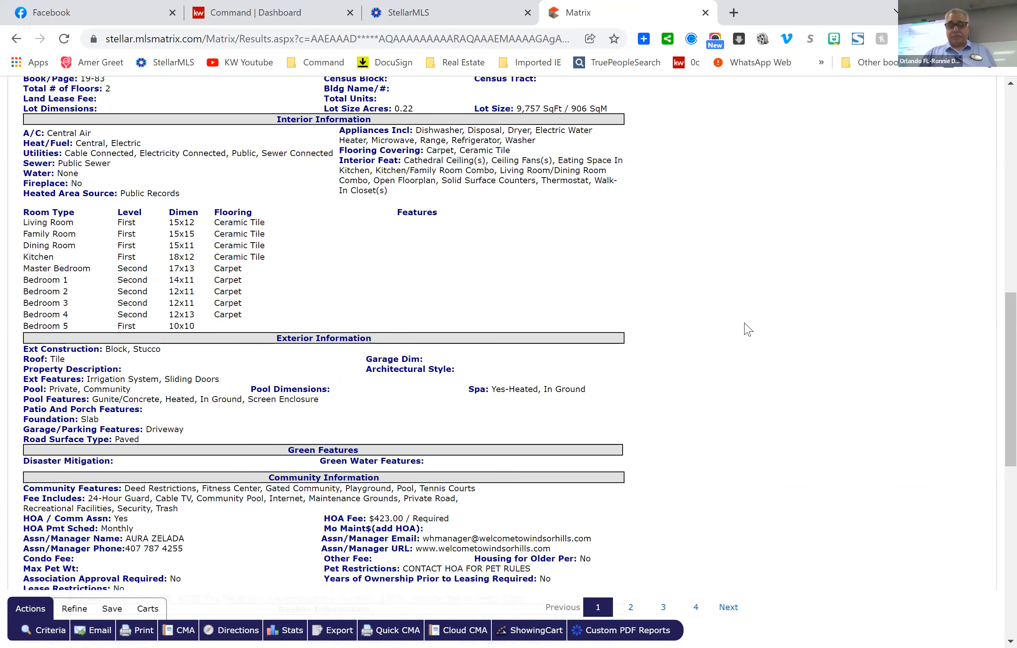
scroll(706, 220, "up", 7)
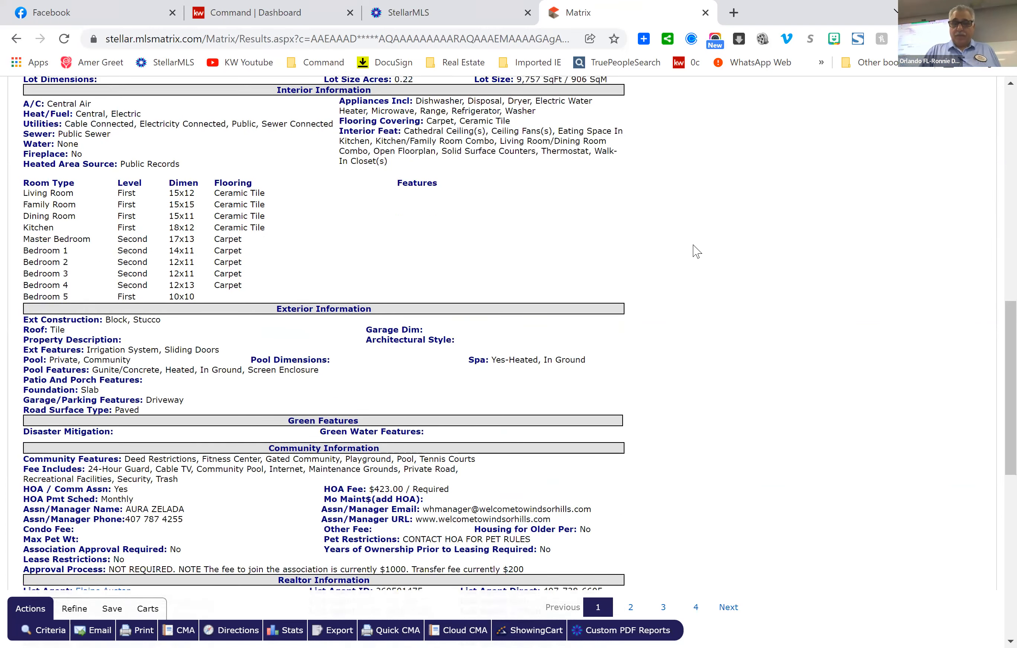
scroll(992, 109, "up", 4)
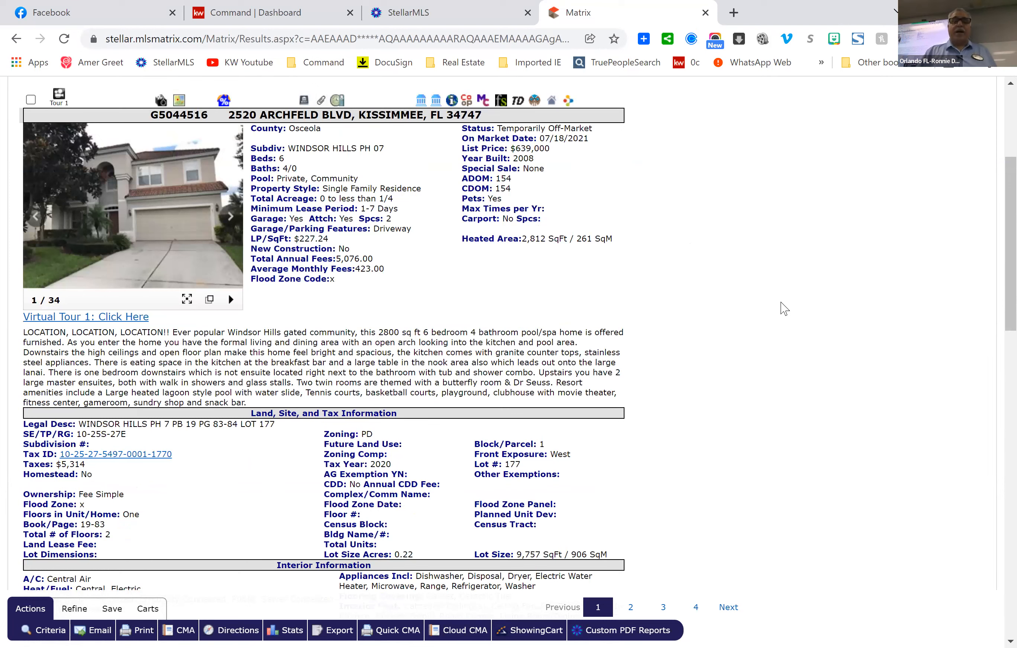
scroll(823, 356, "up", 5)
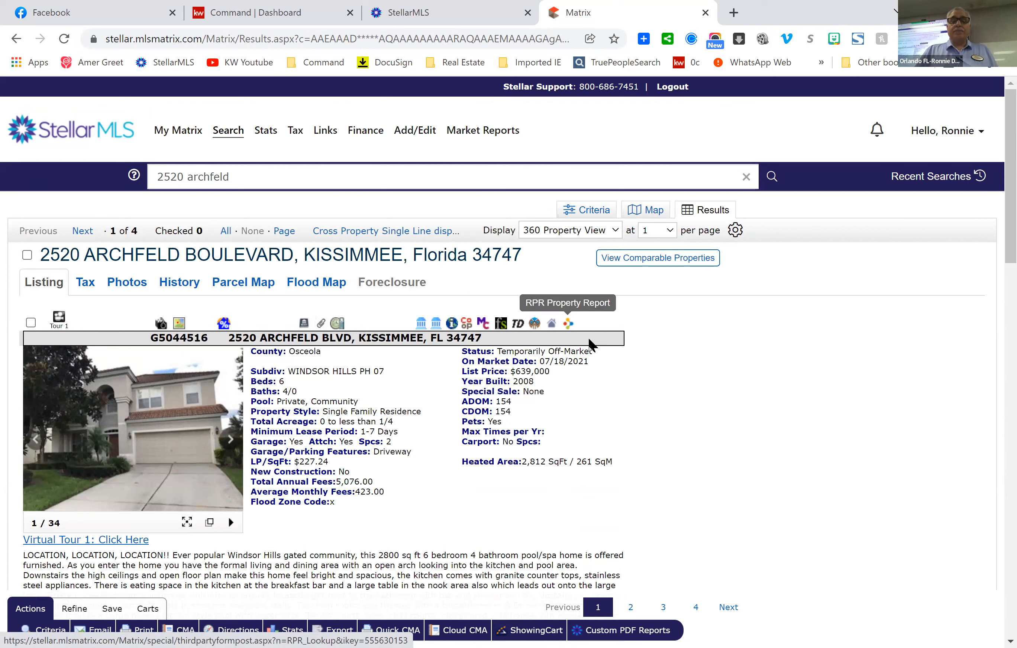
left_click(569, 324)
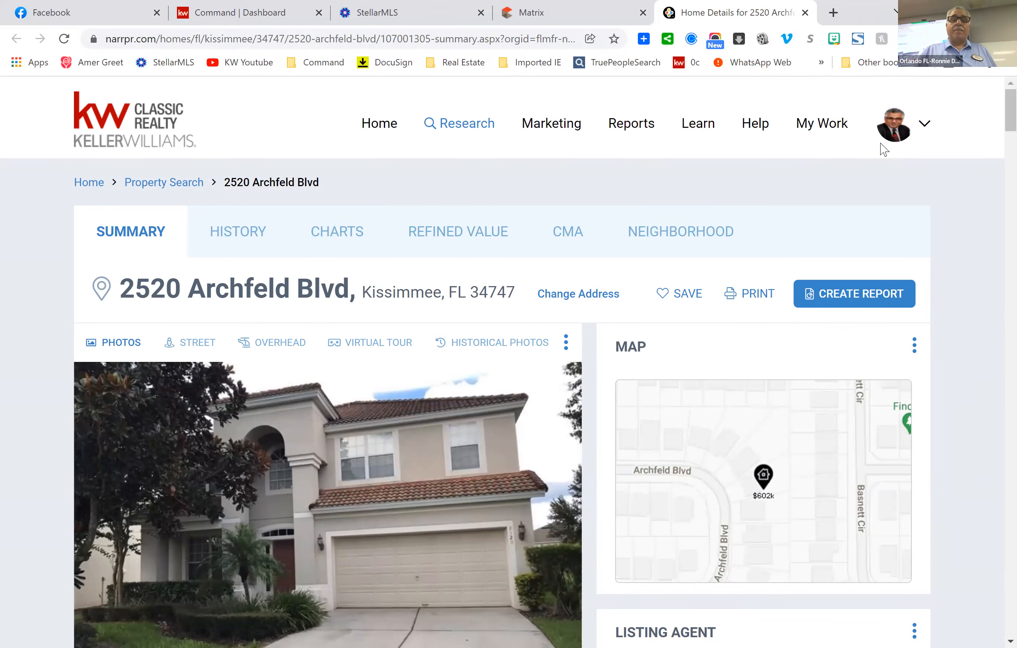
scroll(794, 246, "down", 3)
scroll(800, 246, "up", 3)
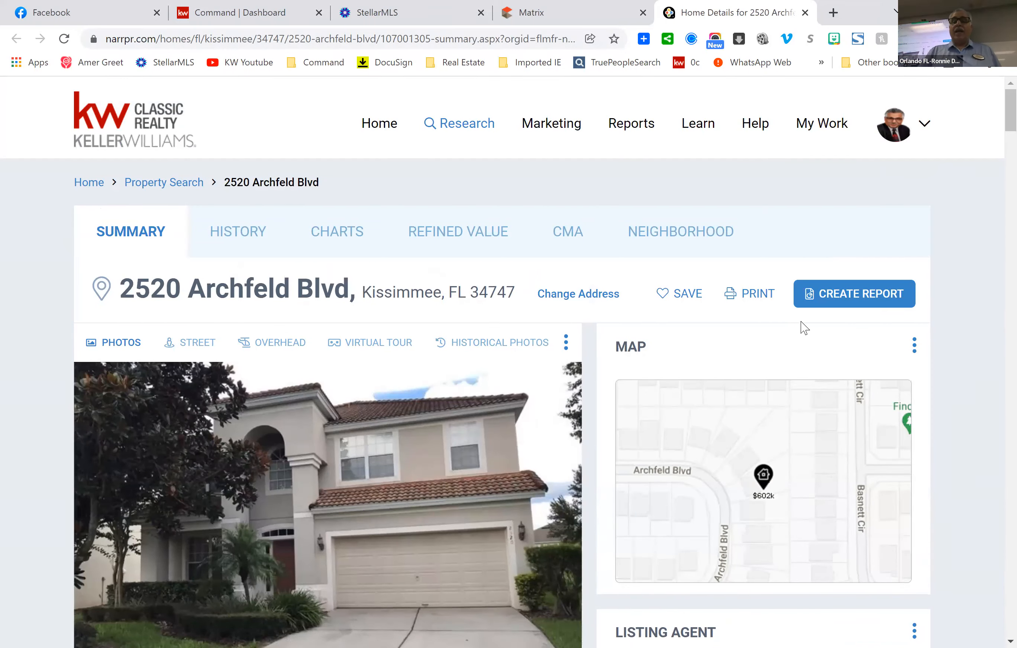
scroll(806, 324, "down", 2)
scroll(819, 325, "down", 4)
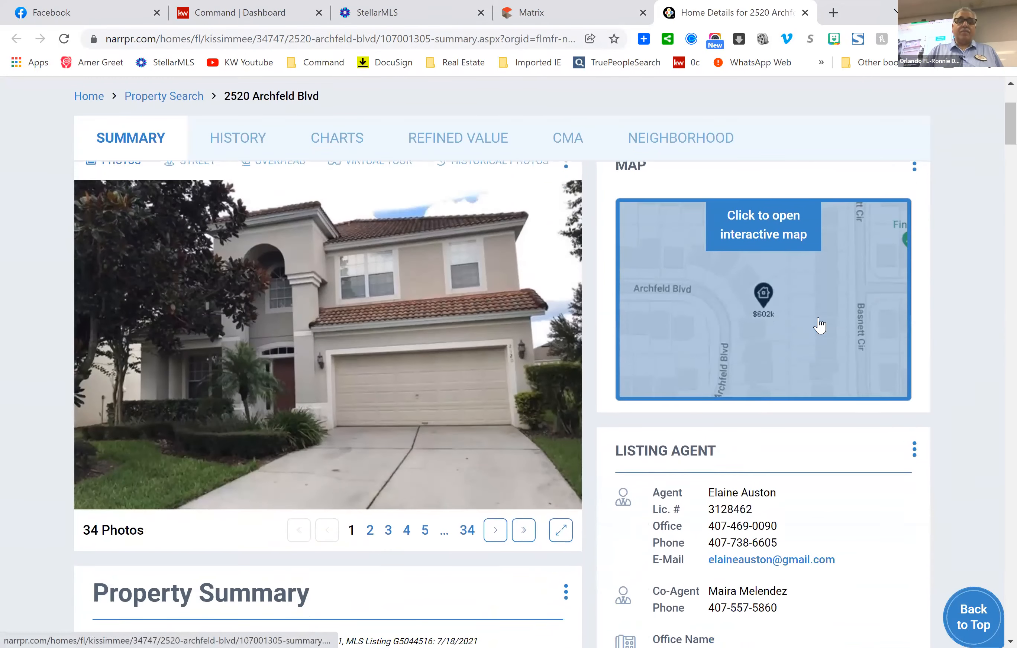
Scroll to the Property Summary and show the RVM info explaining the $601,600 estimate.
scroll(819, 325, "down", 5)
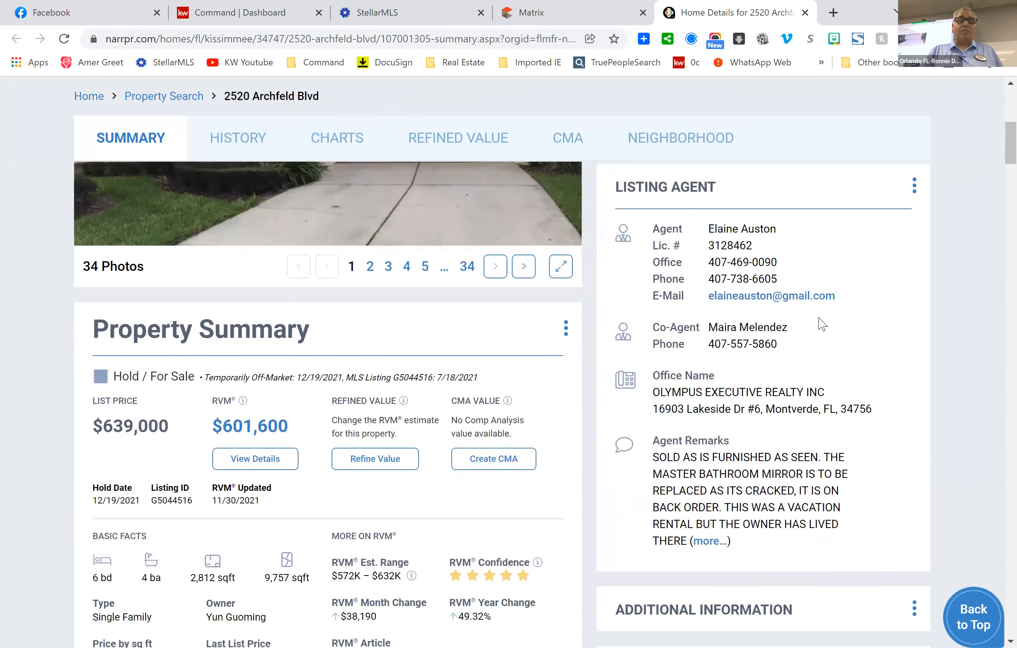
scroll(820, 324, "down", 2)
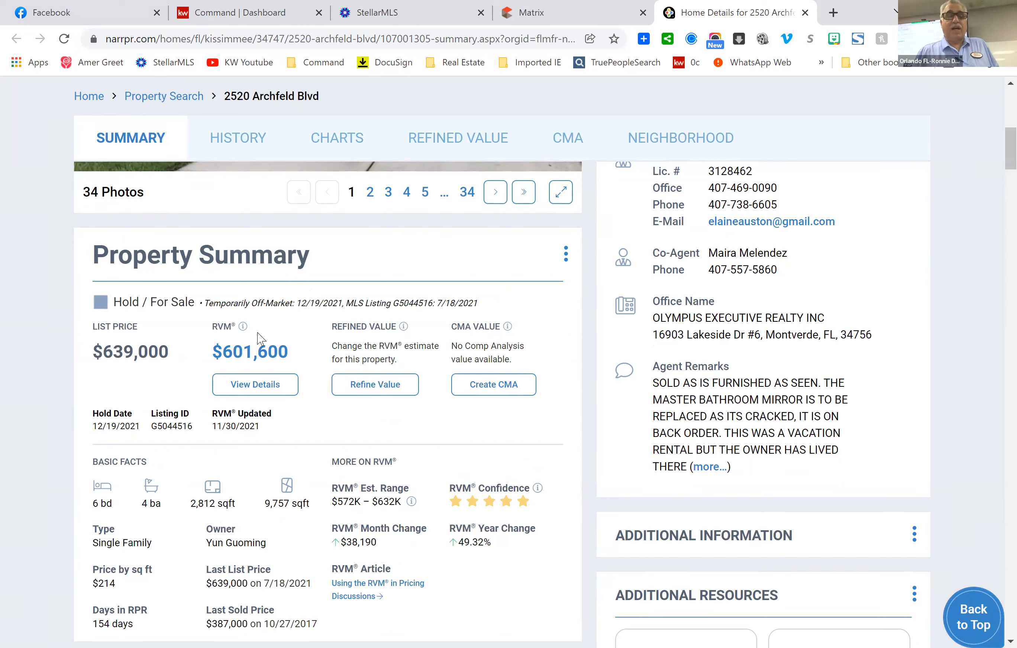
mouse_move(244, 333)
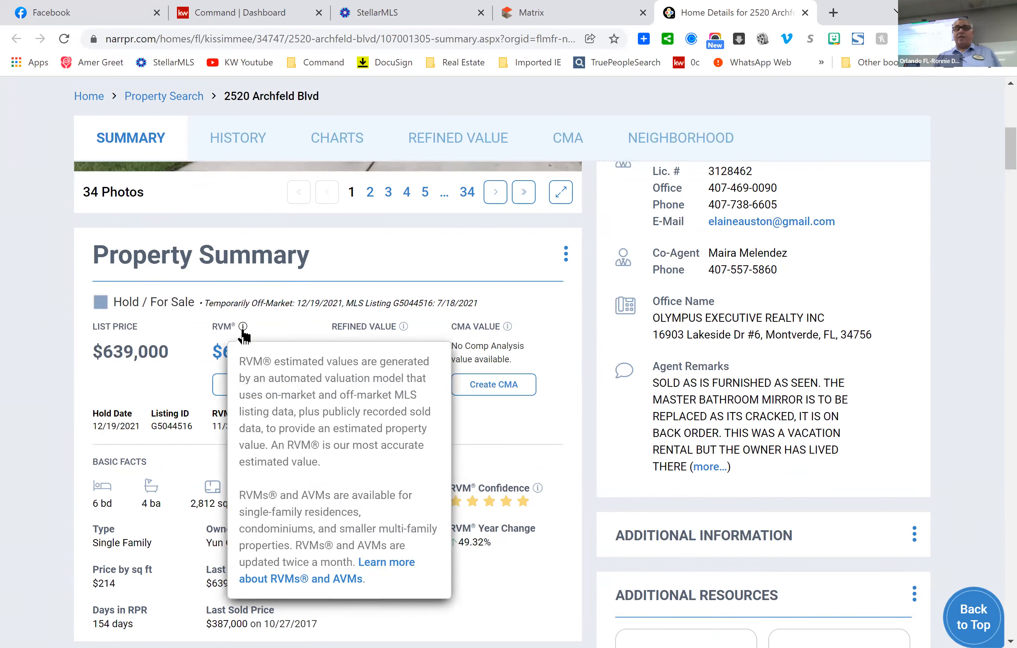
Review the $601,600 RVM, its $572K–$632K range, confidence and the Basic Facts.
scroll(493, 404, "down", 2)
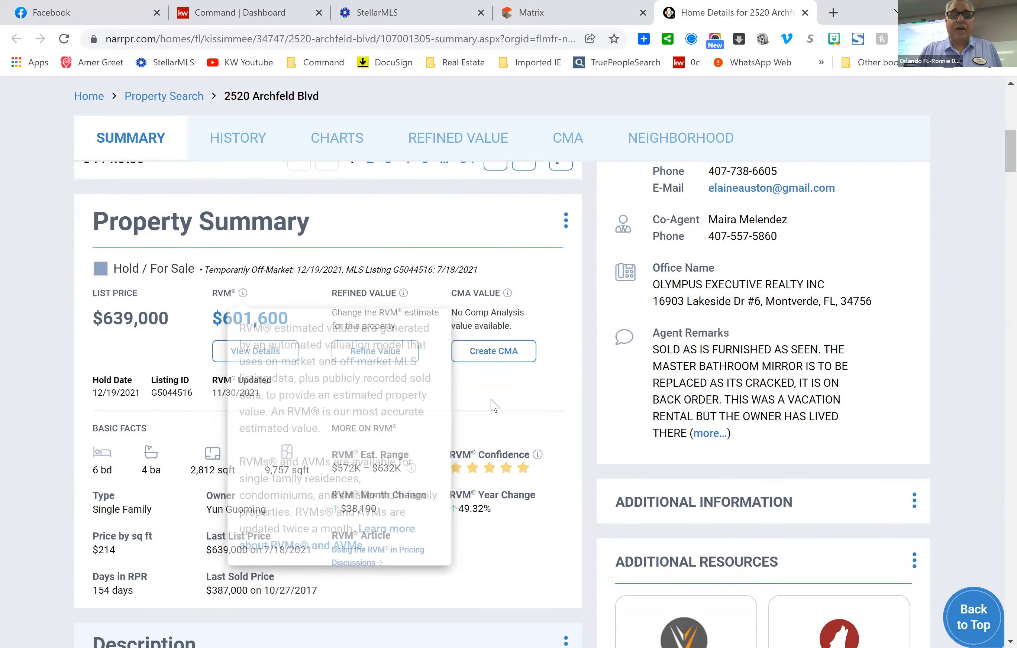
scroll(392, 375, "down", 1)
mouse_move(243, 179)
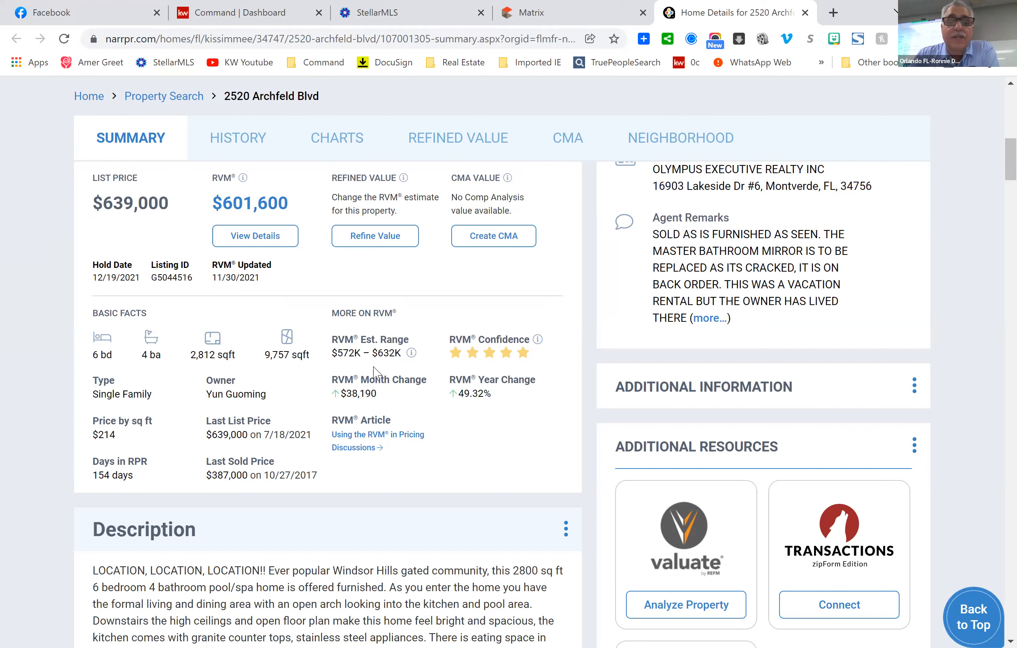
mouse_move(410, 356)
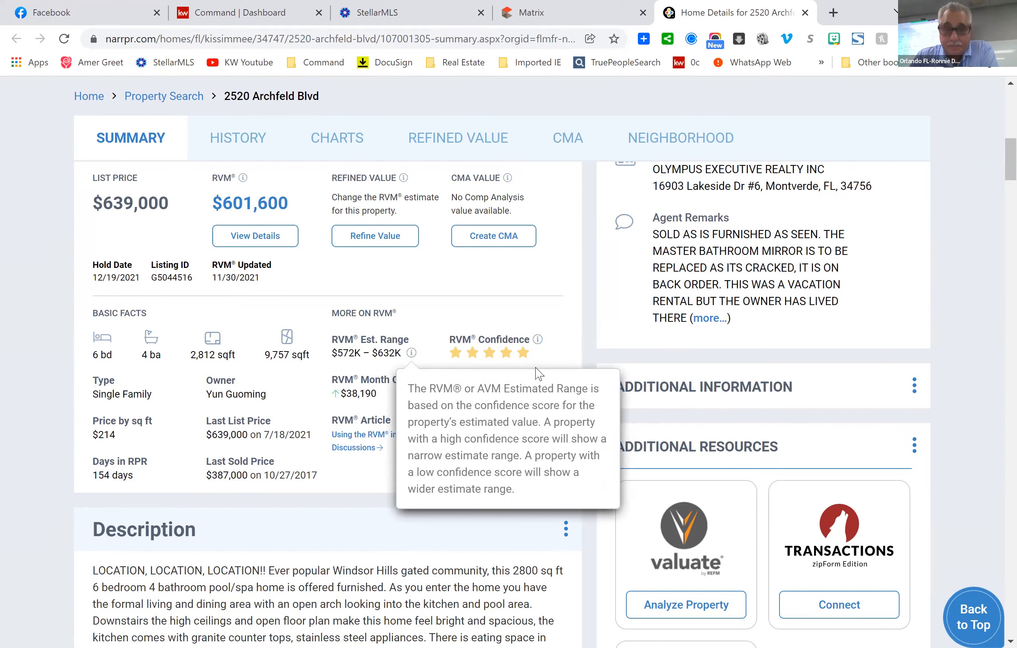
mouse_move(540, 346)
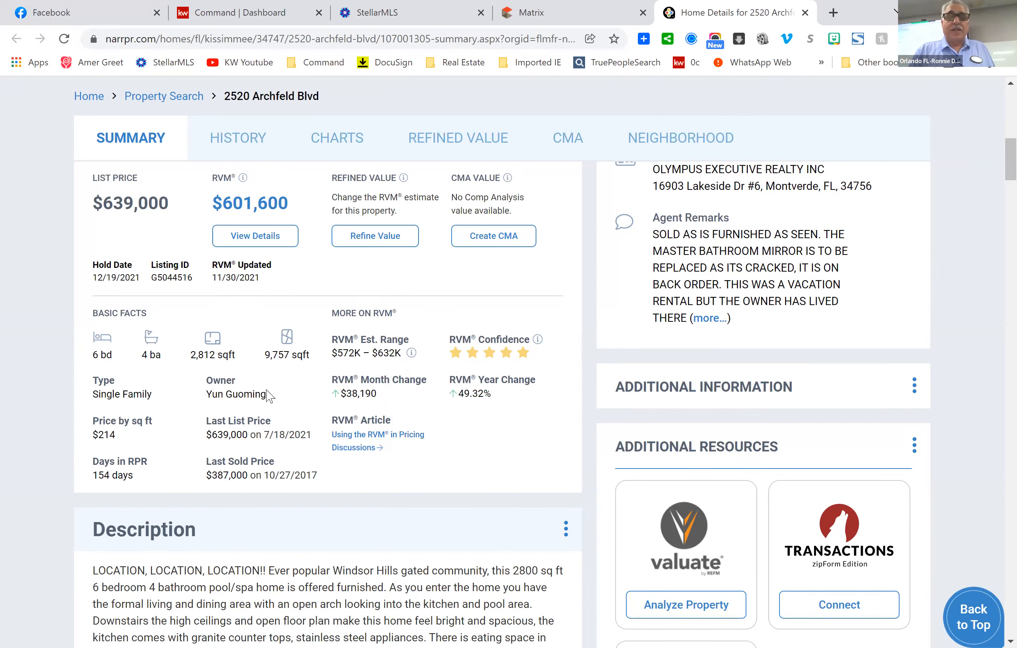
scroll(570, 340, "up", 3)
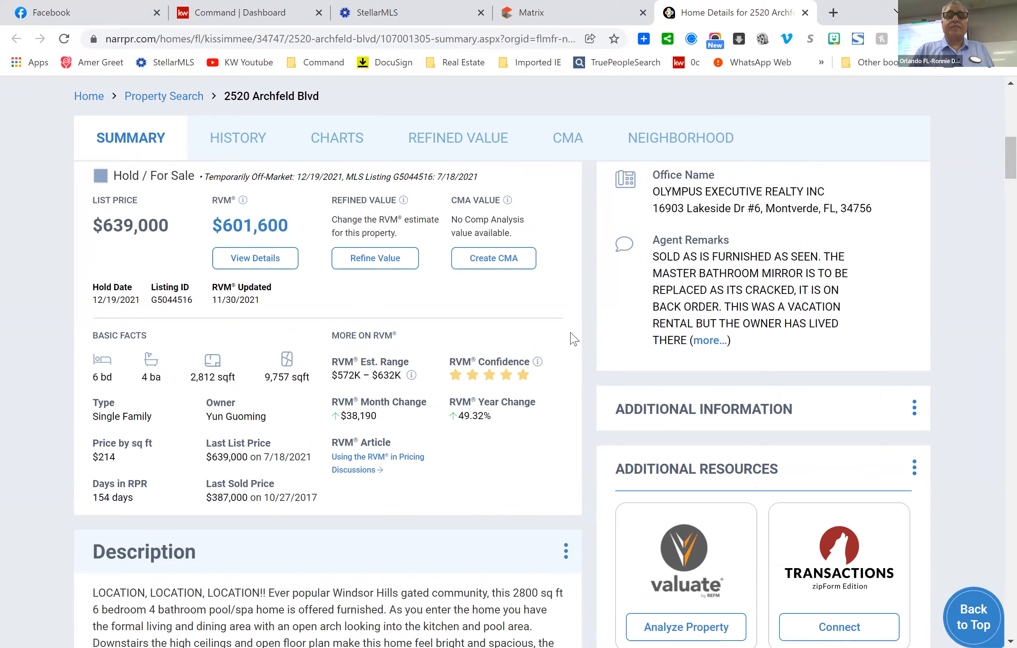
scroll(839, 362, "up", 4)
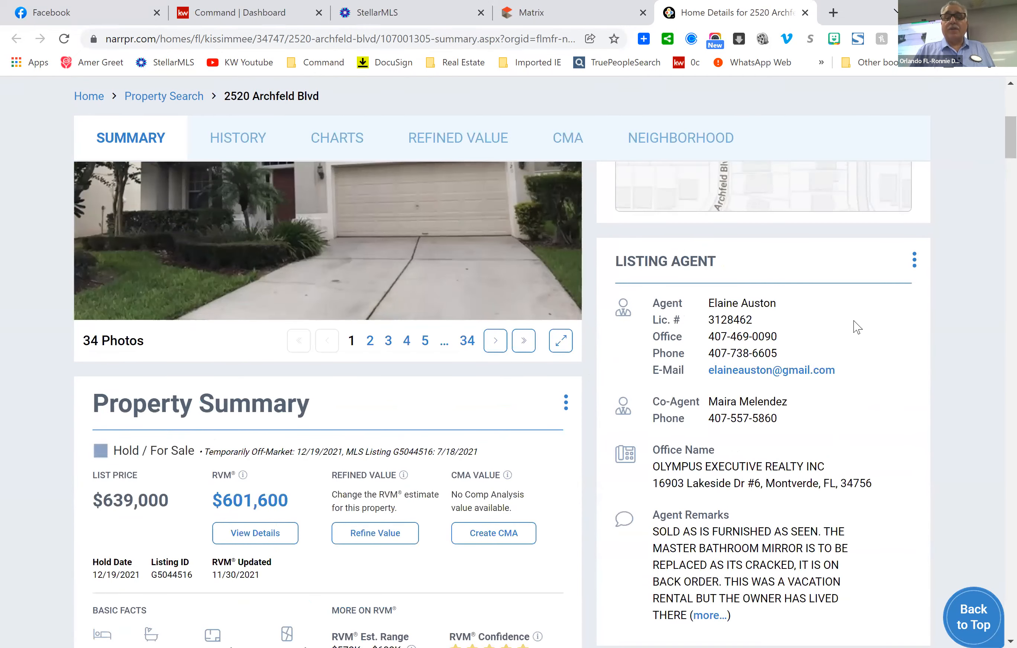
scroll(858, 327, "down", 2)
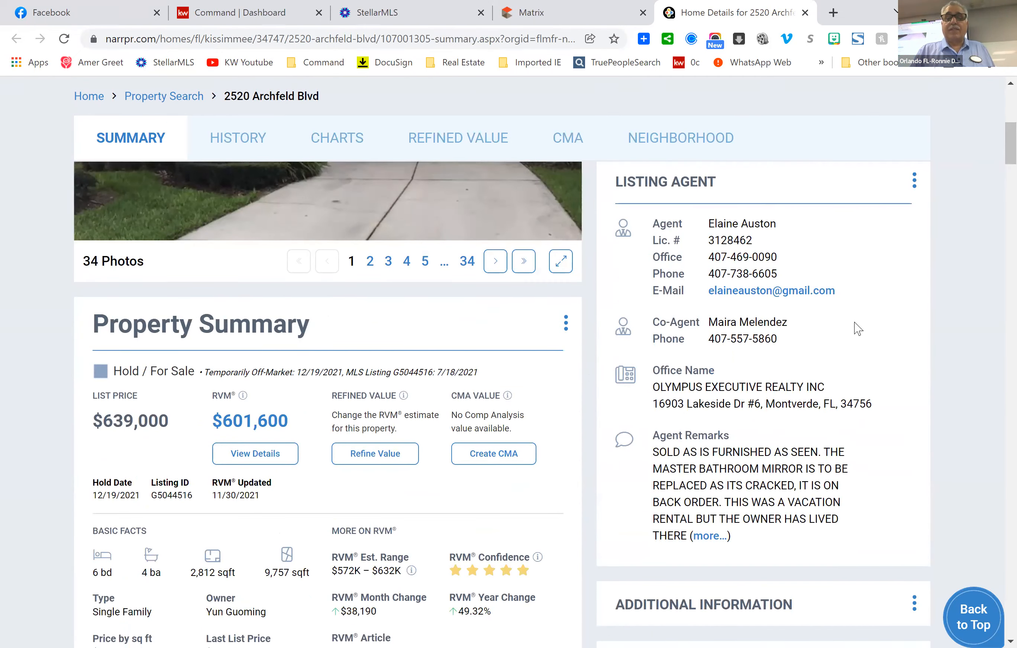
scroll(854, 328, "down", 4)
scroll(632, 410, "up", 5)
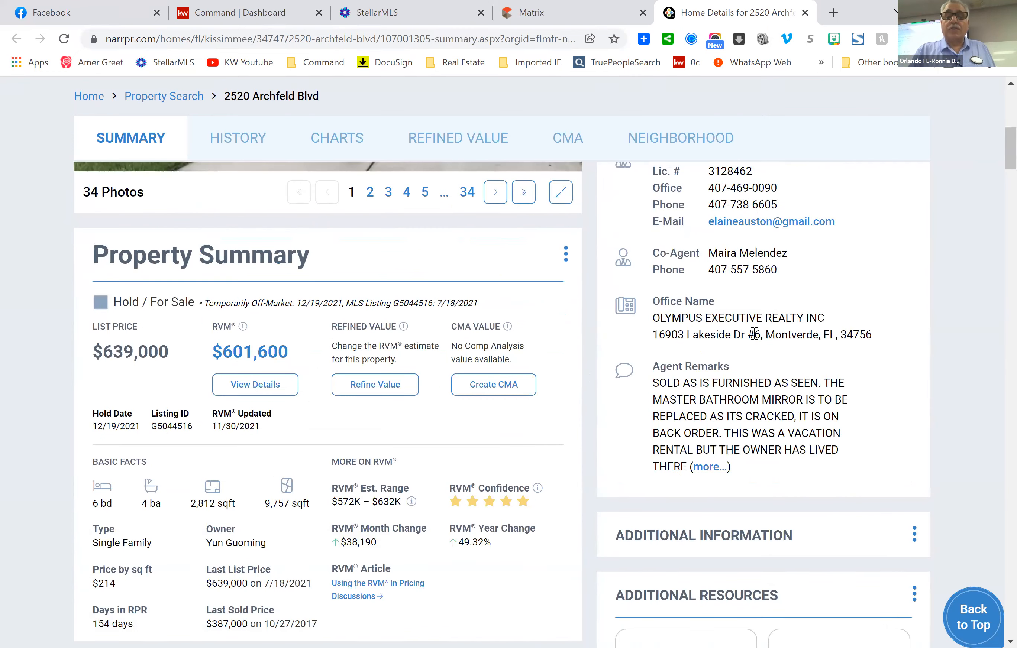
scroll(867, 391, "down", 4)
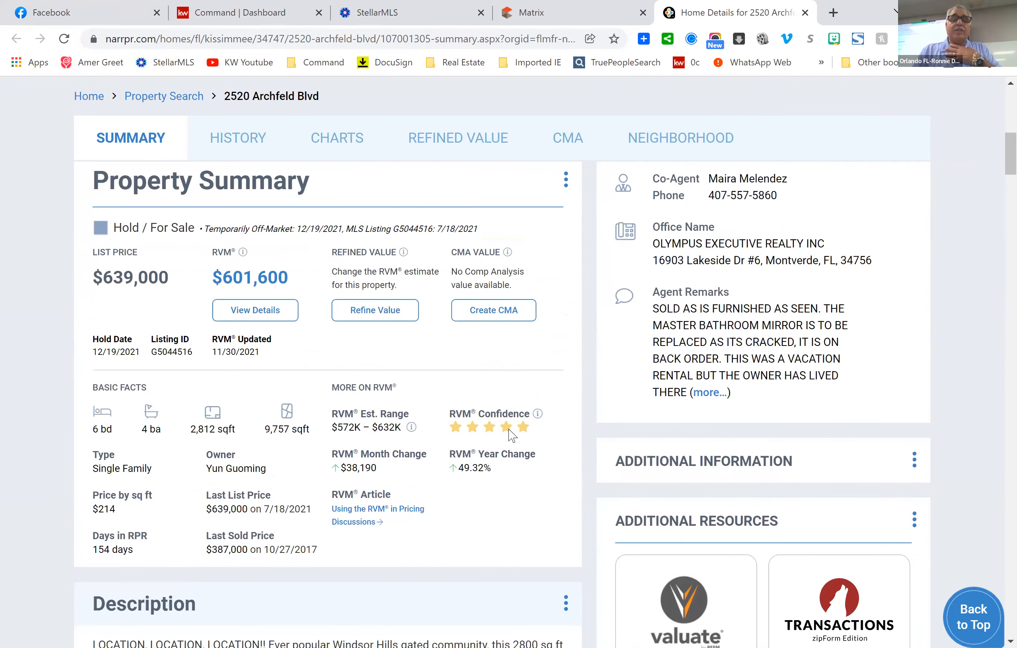
scroll(512, 433, "down", 2)
scroll(475, 418, "down", 5)
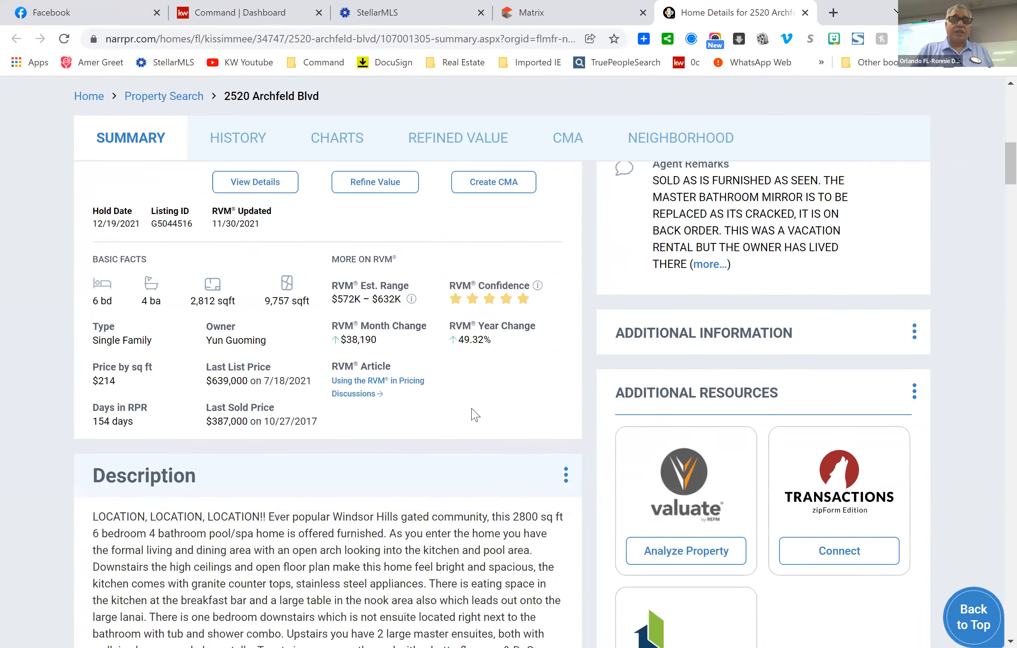
scroll(472, 413, "down", 8)
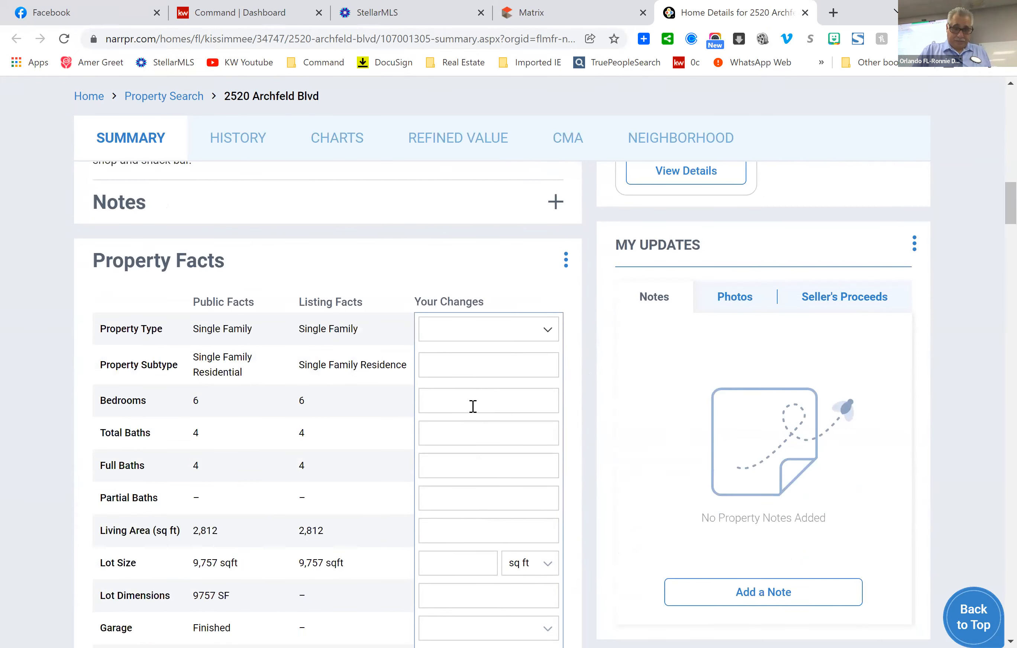
scroll(484, 454, "down", 3)
scroll(484, 453, "down", 1)
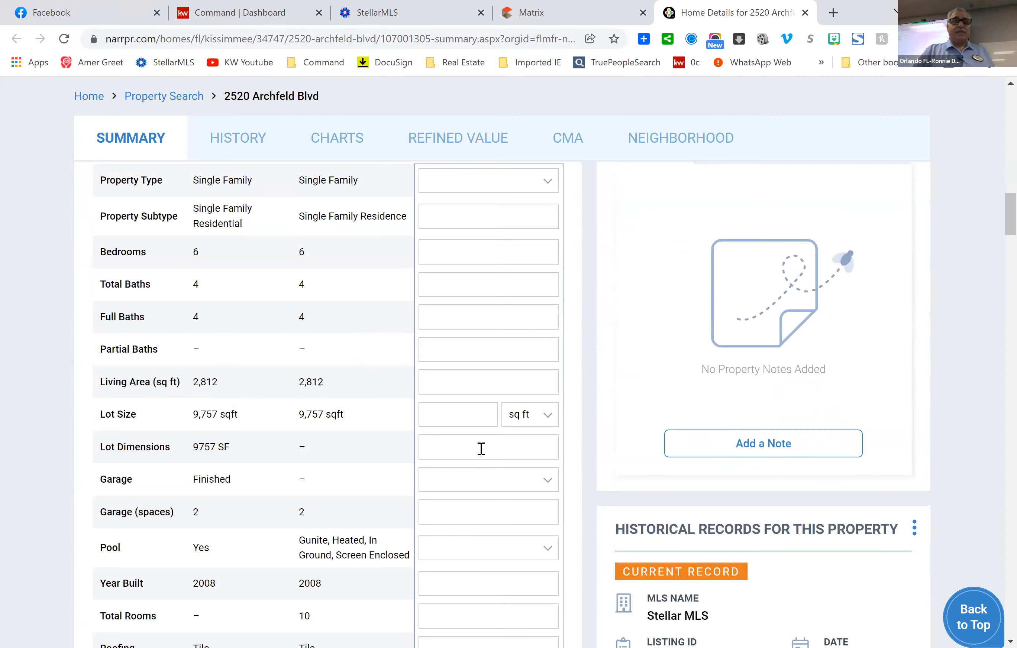
scroll(485, 452, "down", 5)
scroll(480, 451, "up", 15)
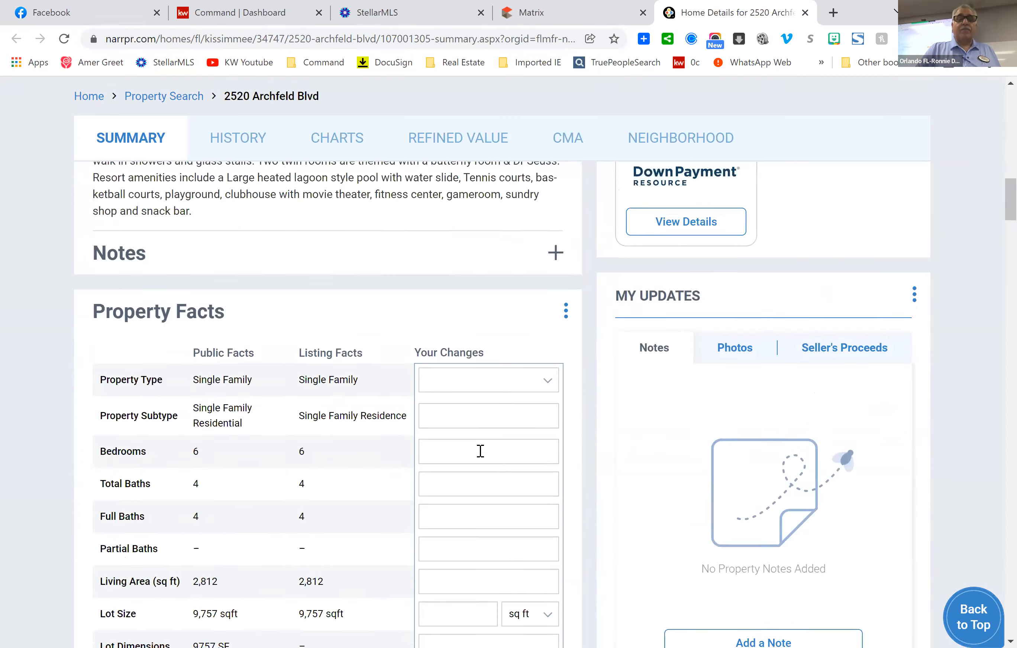
scroll(483, 452, "up", 4)
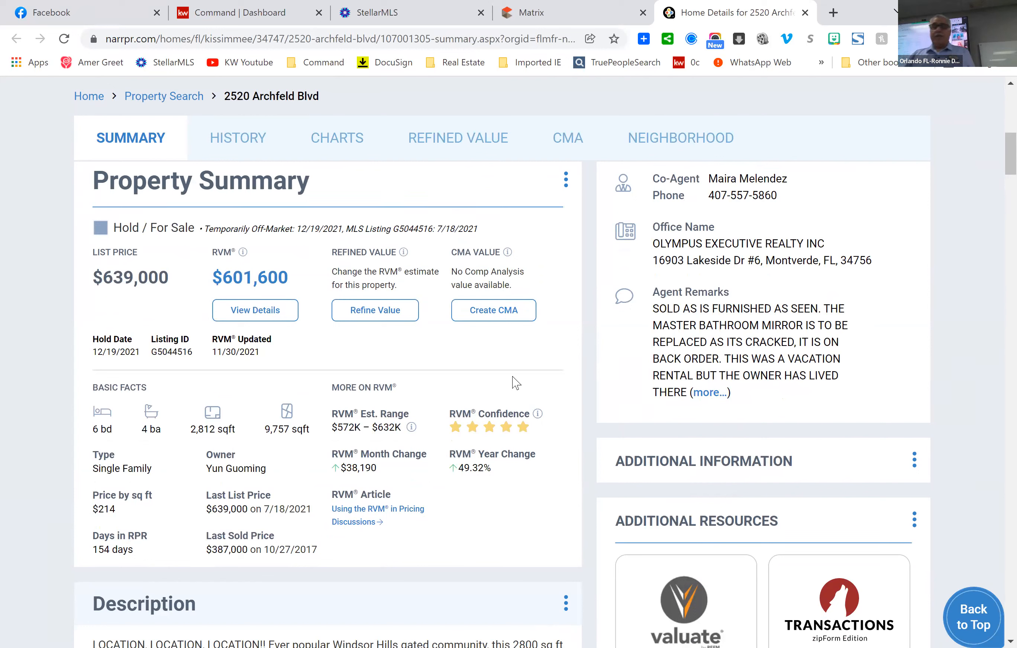
left_click(495, 316)
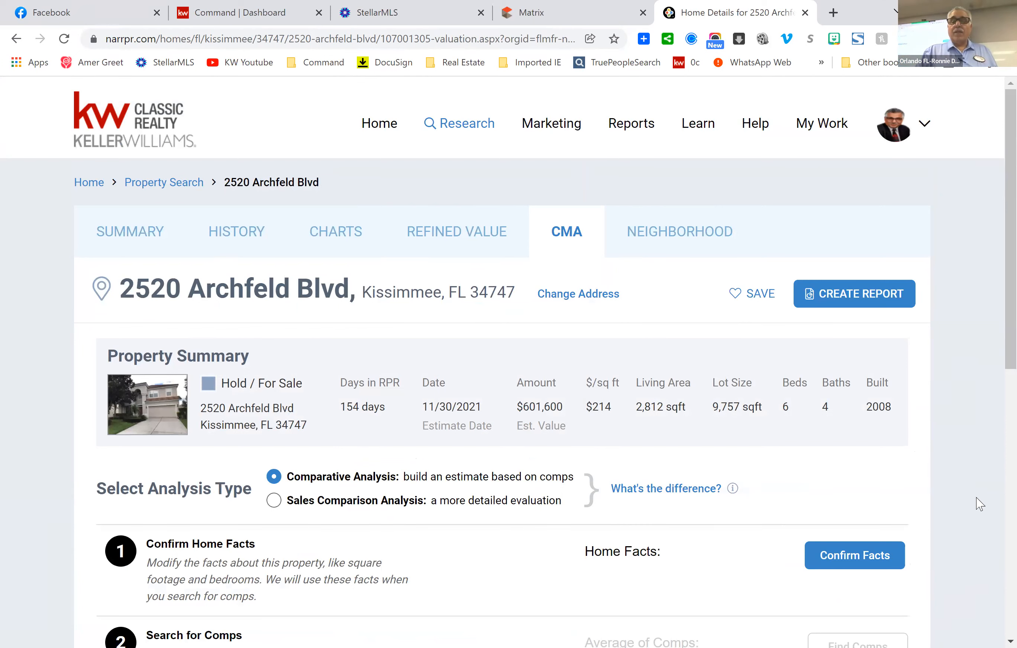
scroll(876, 442, "down", 3)
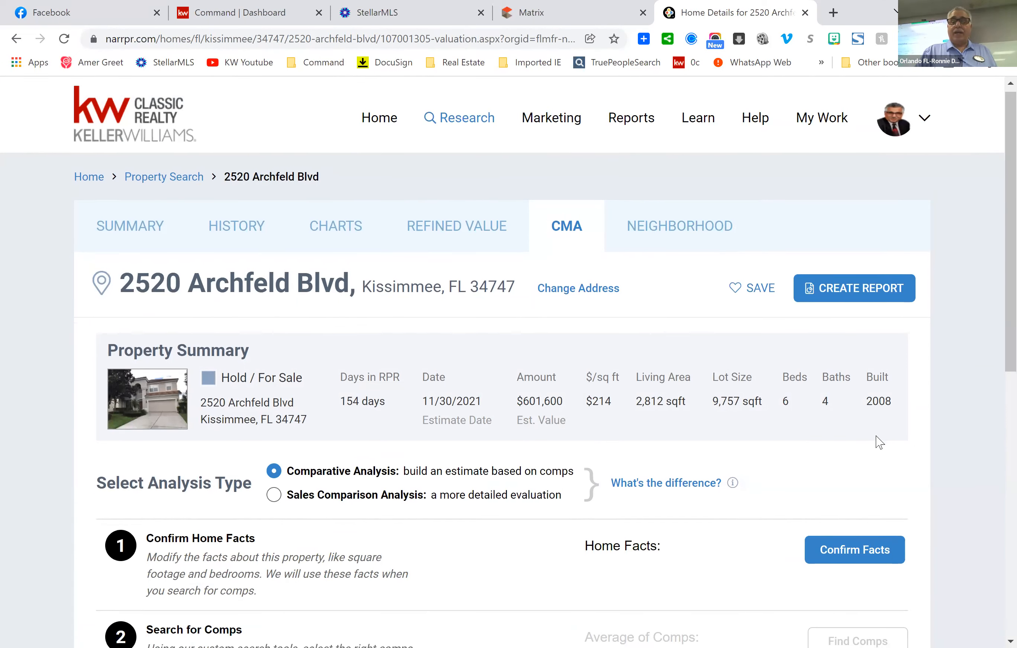
scroll(877, 442, "down", 1)
Open Confirm Facts in step 1 to review the 6-bed, 4-bath, 2,812 sq ft home facts.
left_click(858, 335)
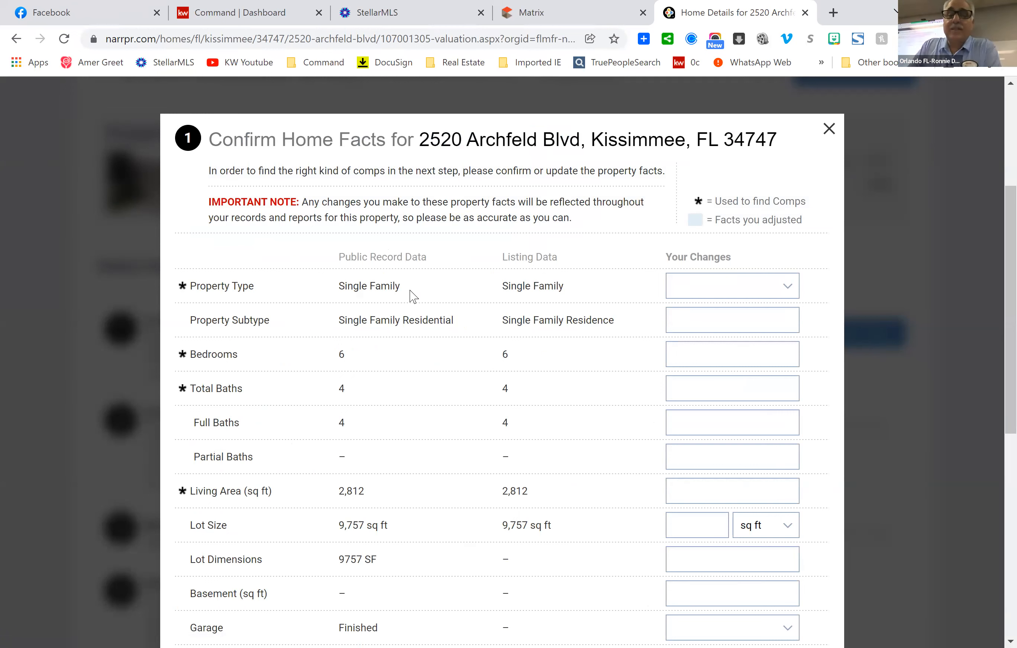
scroll(412, 297, "down", 2)
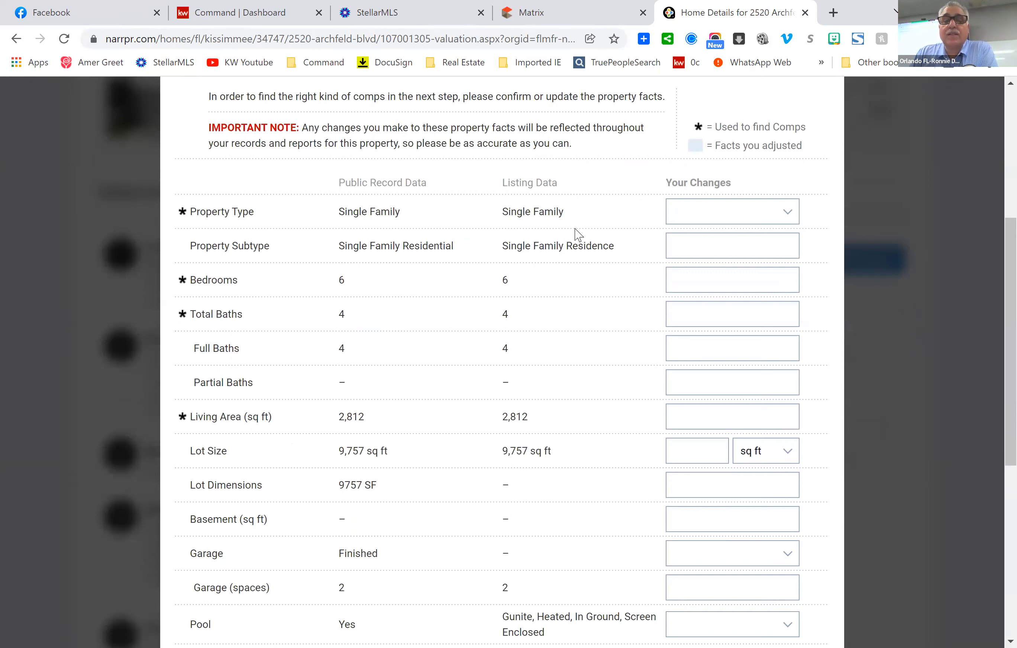
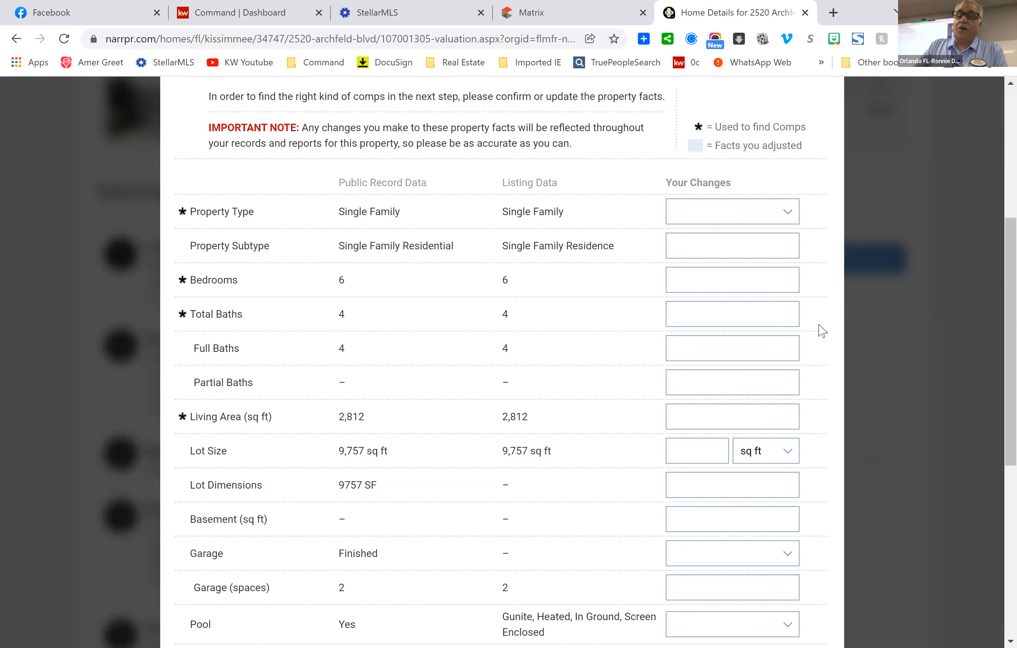
Enter a test 65656 in Property Subtype's Your Changes, erase it, and scroll to the form's bottom.
scroll(820, 331, "down", 2)
scroll(822, 331, "up", 2)
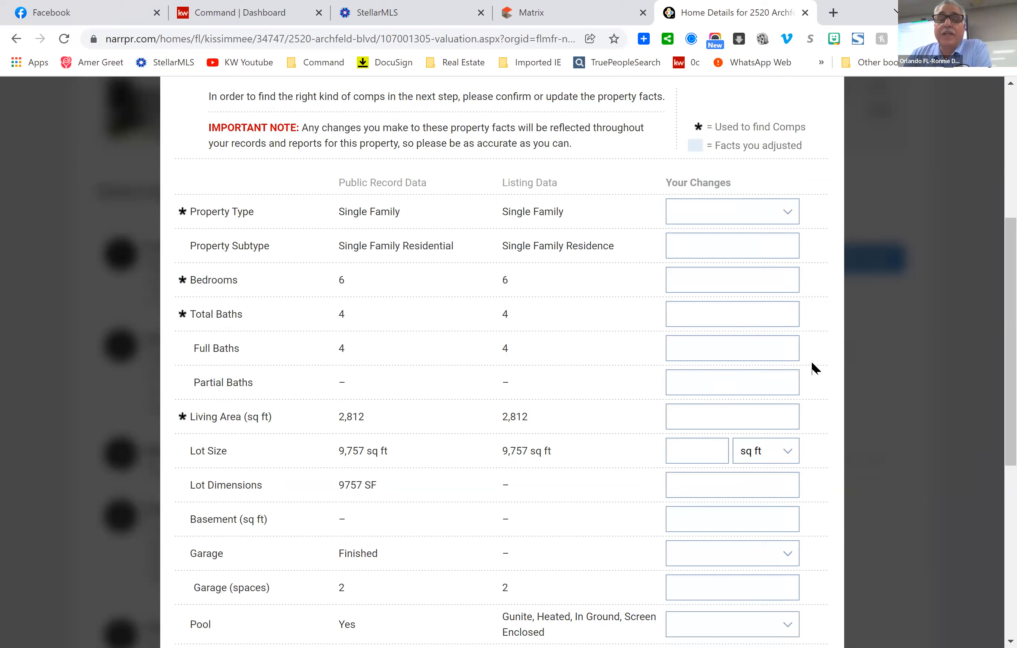
left_click(729, 245)
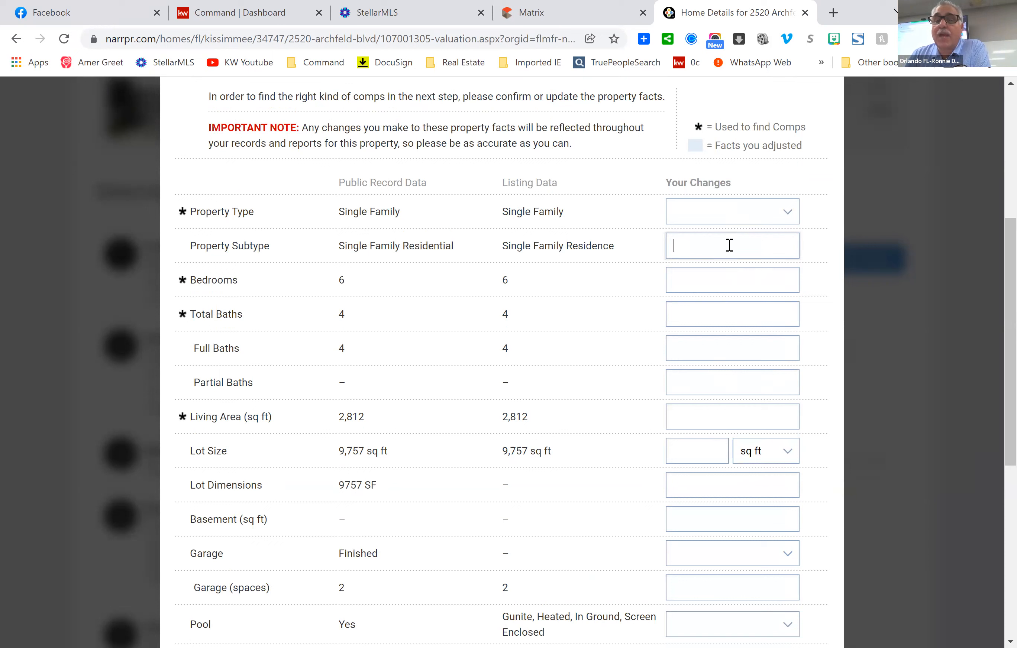
type("6")
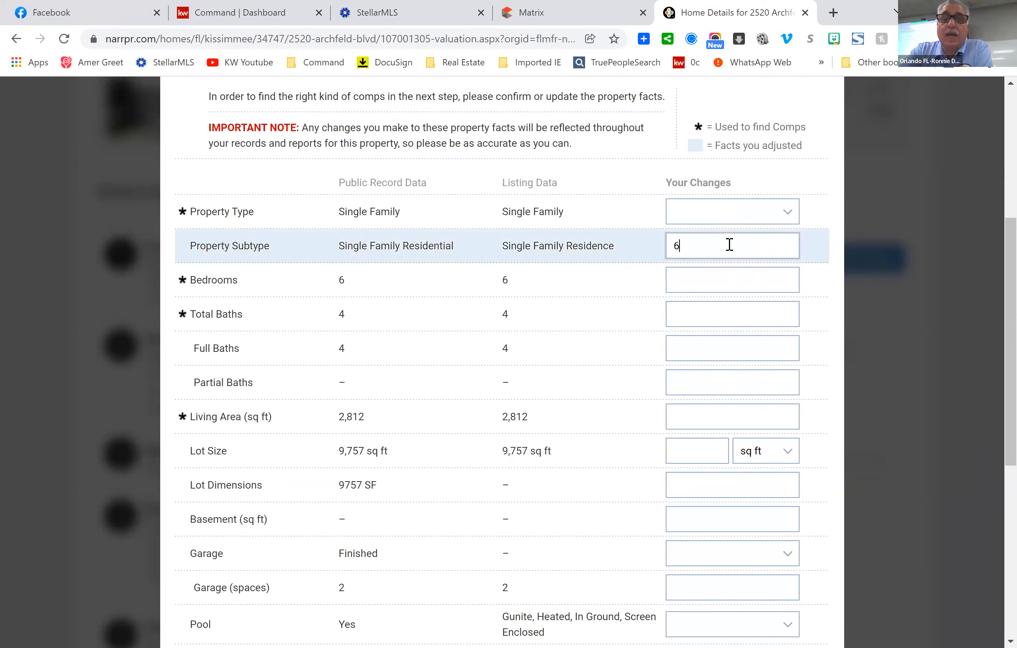
type("5656")
key("BackSpace")
key("BackSpace")
key("BackSpace")
key("BackSpace")
key("BackSpace")
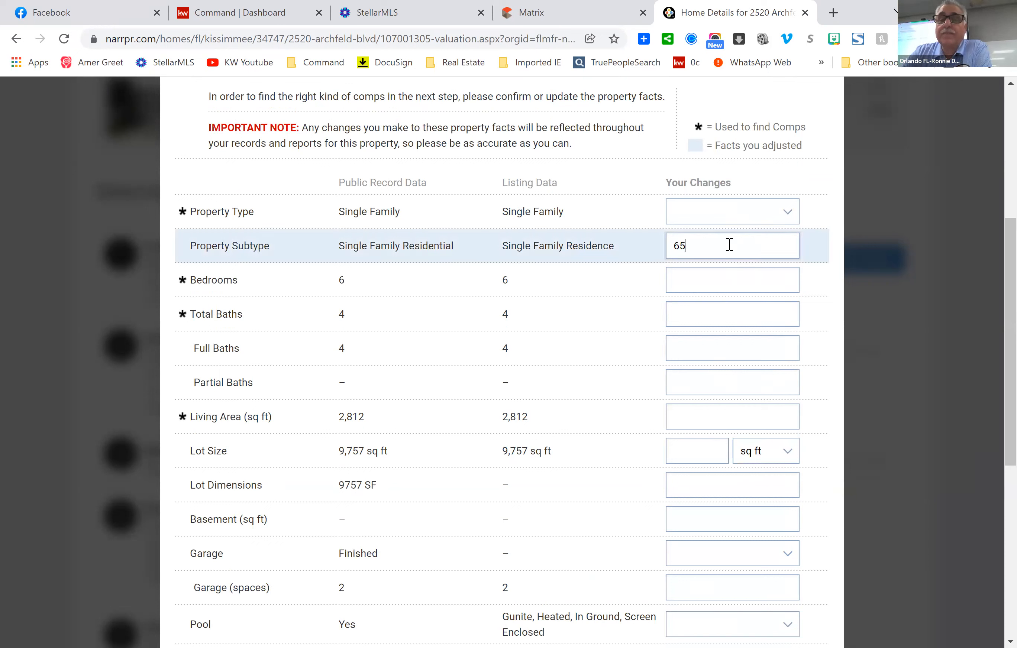
scroll(829, 410, "down", 7)
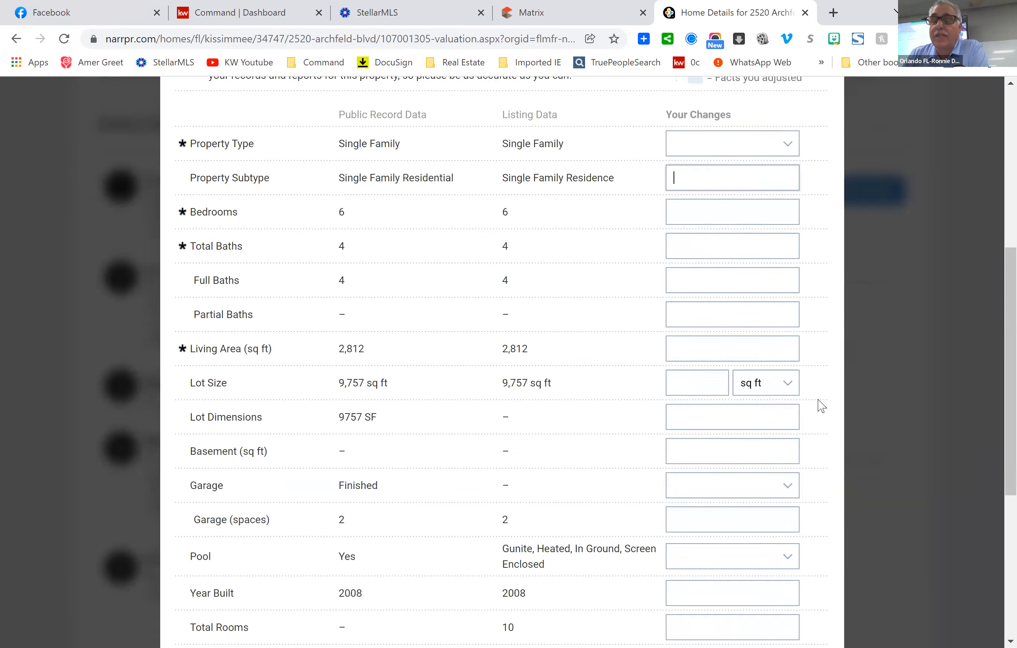
scroll(825, 409, "down", 1)
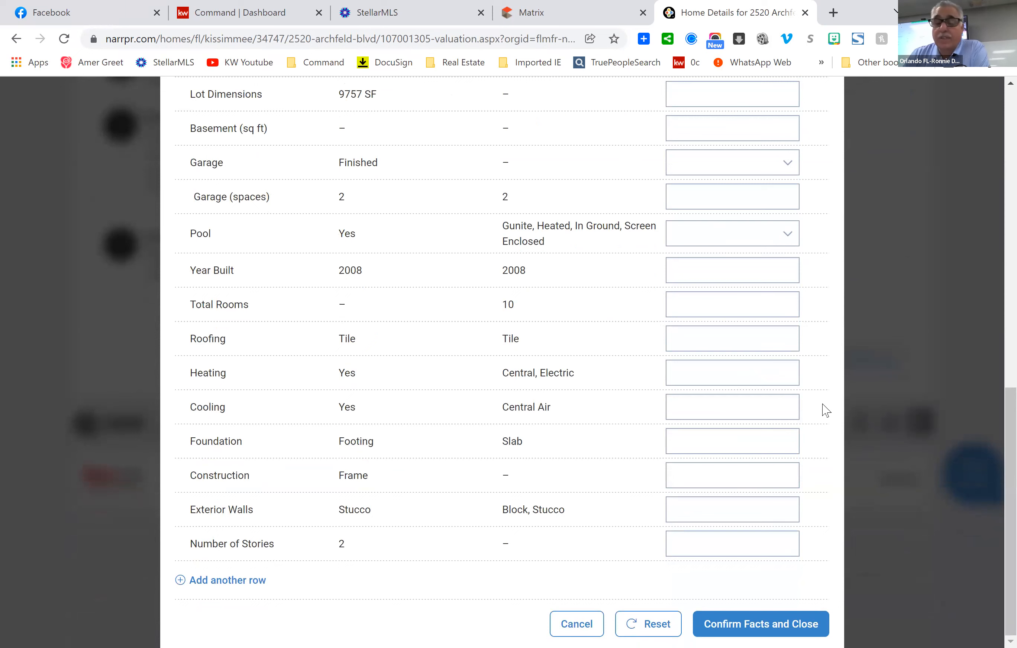
Confirm the home facts, close the form, and start Find Comps in step 2.
left_click(751, 628)
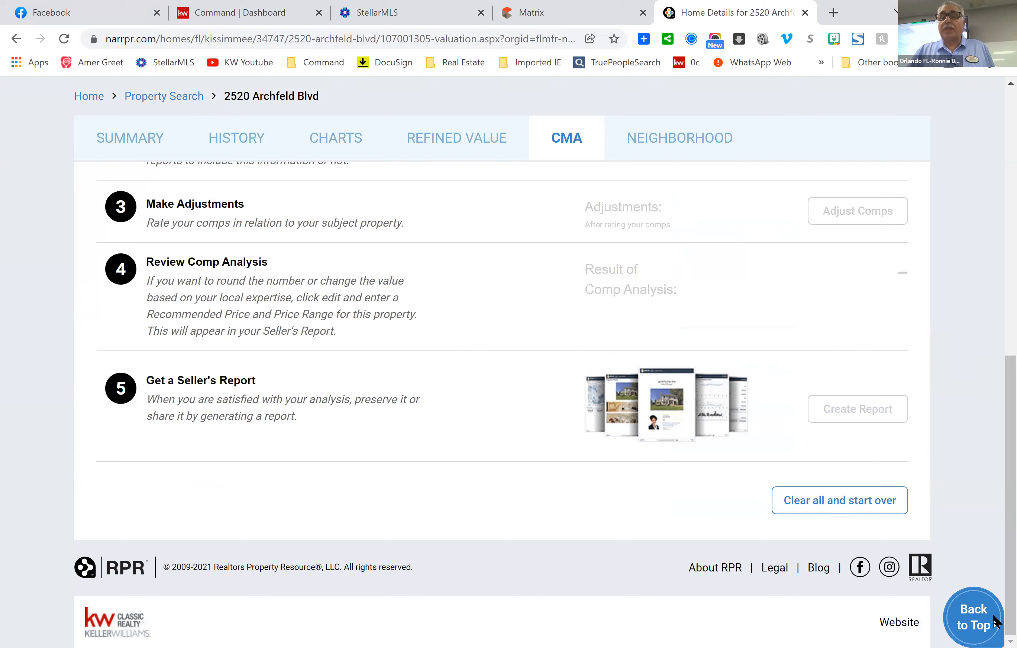
scroll(880, 222, "up", 5)
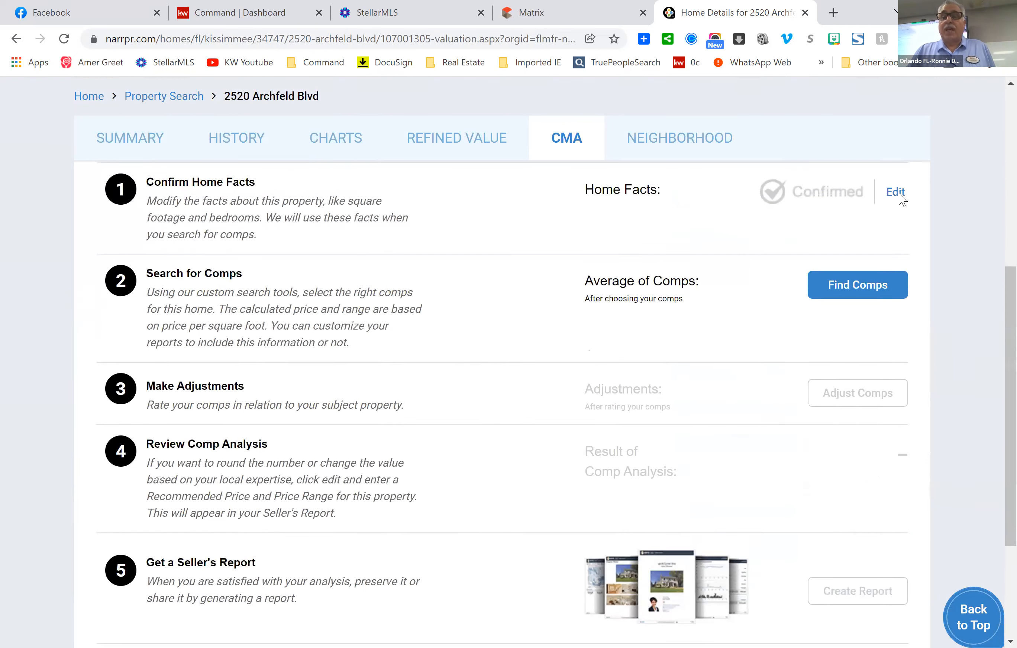
scroll(902, 199, "up", 1)
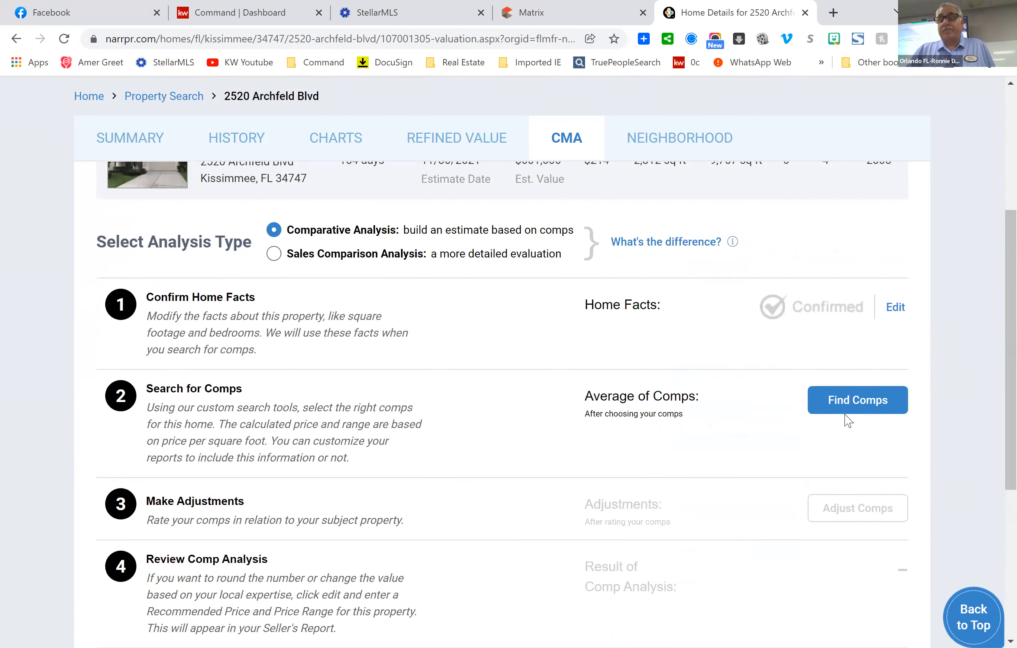
left_click(850, 404)
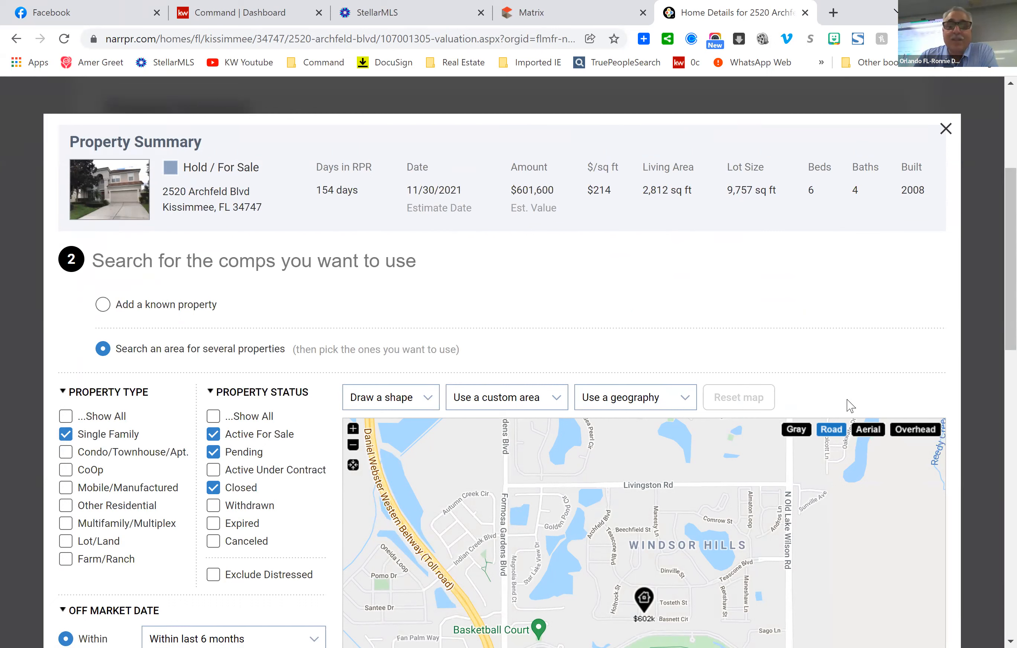
scroll(869, 358, "down", 2)
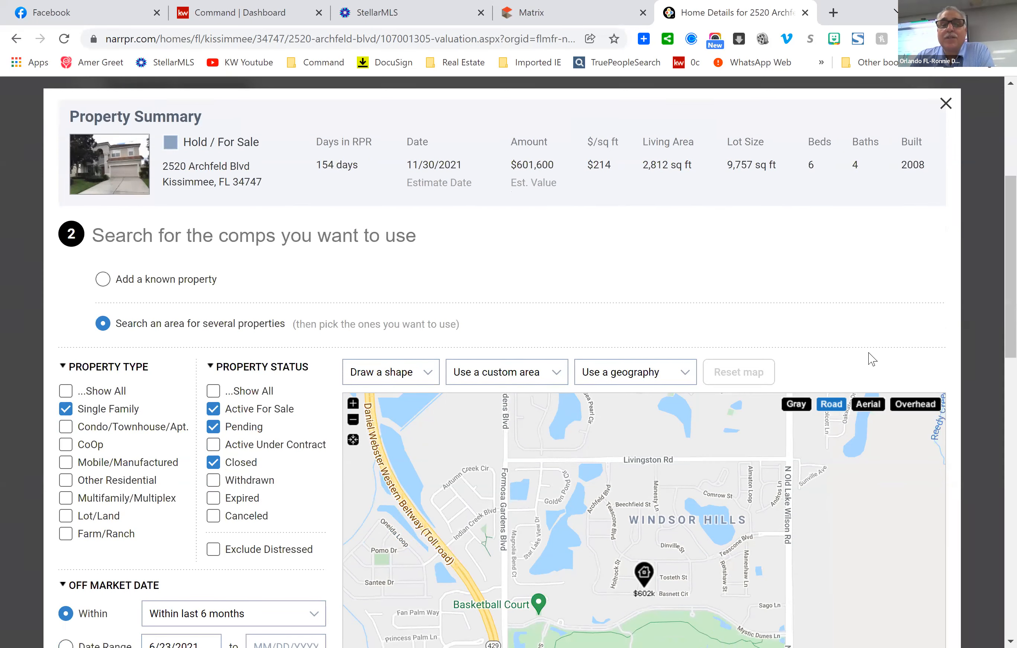
scroll(872, 360, "down", 1)
scroll(871, 360, "up", 2)
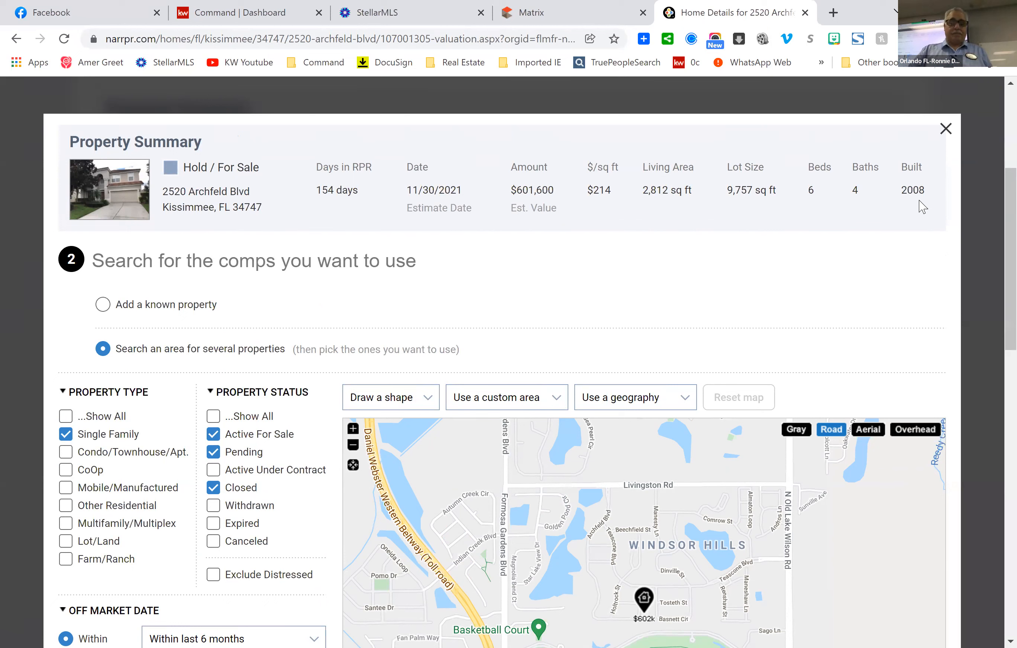
scroll(793, 292, "down", 1)
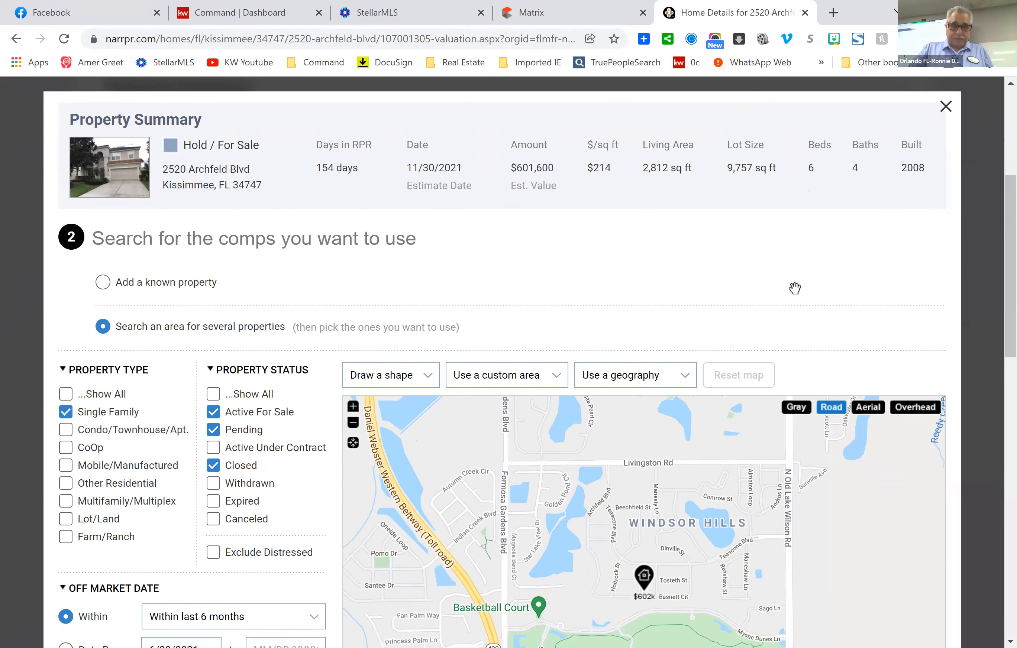
scroll(793, 289, "down", 5)
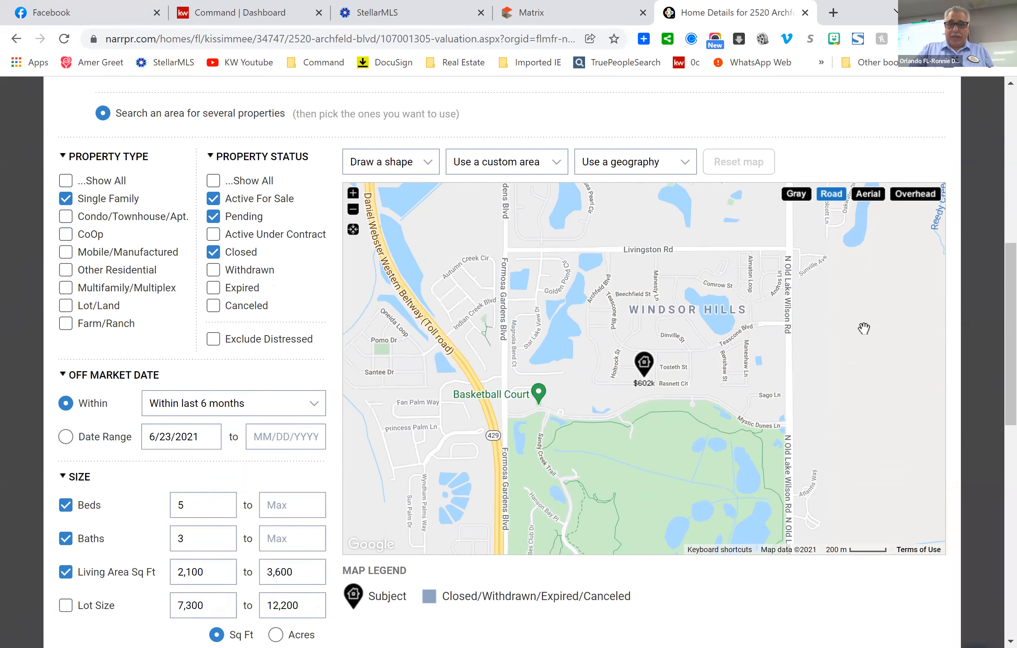
scroll(863, 328, "down", 2)
scroll(863, 328, "up", 2)
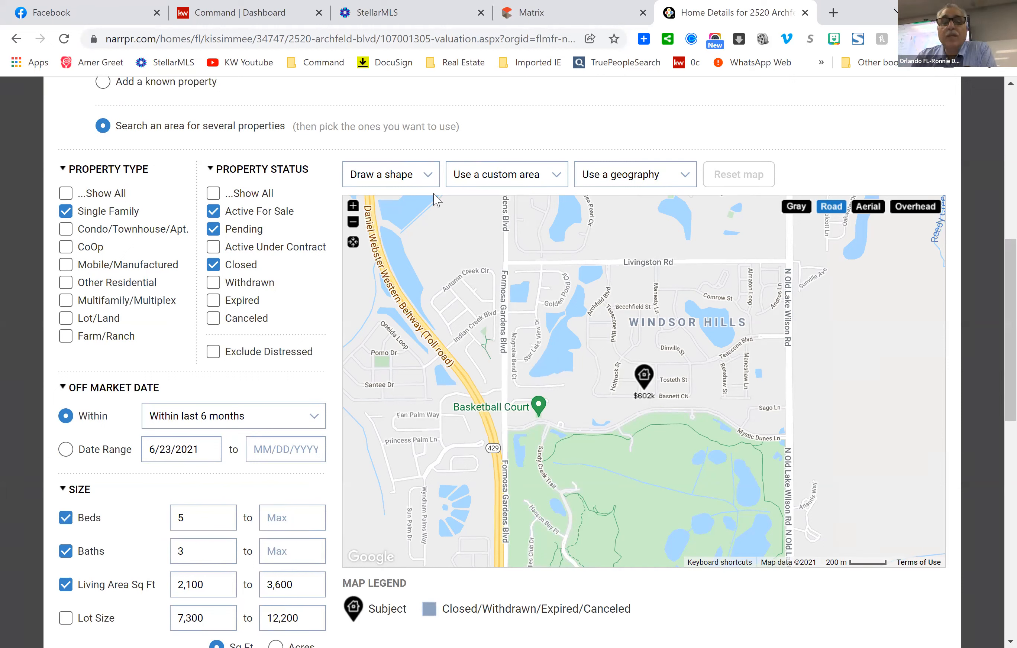
left_click(429, 178)
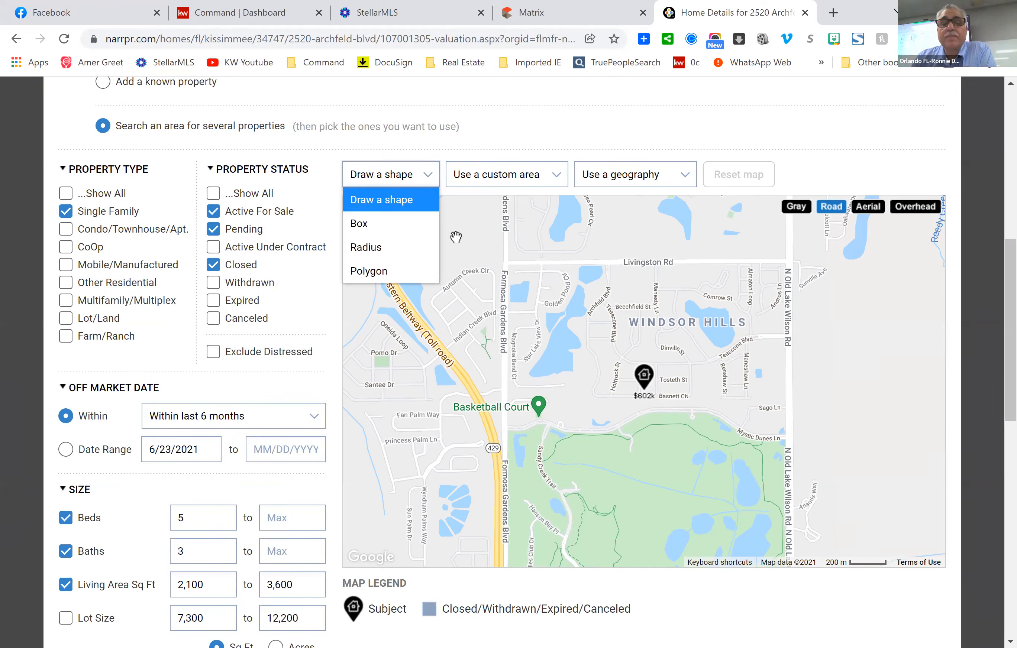
left_click(409, 235)
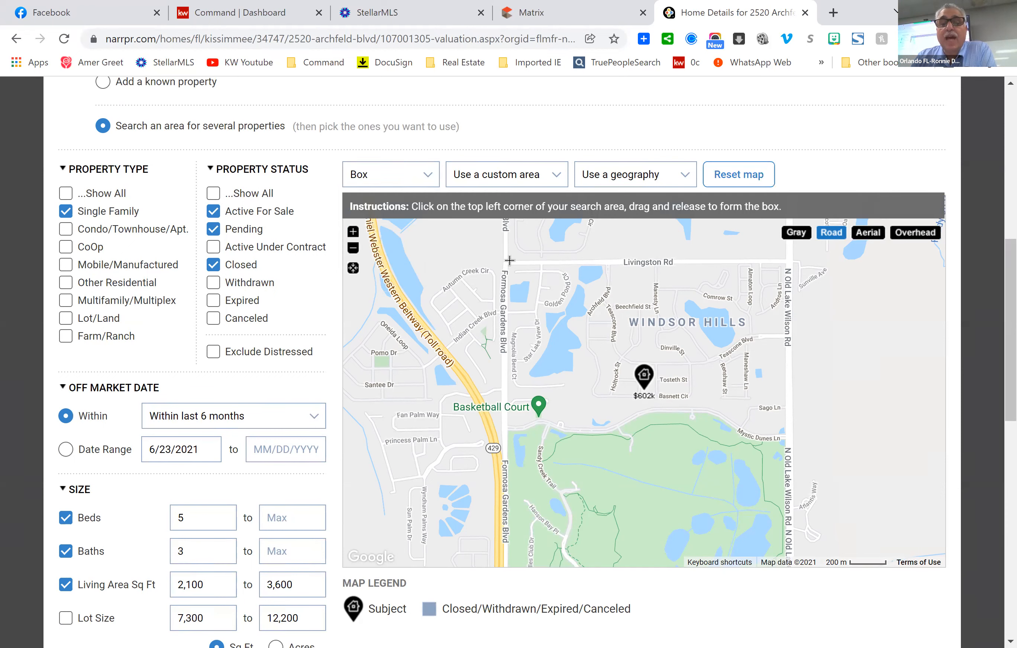
left_click_drag(510, 258, 583, 280)
left_click_drag(782, 455, 789, 490)
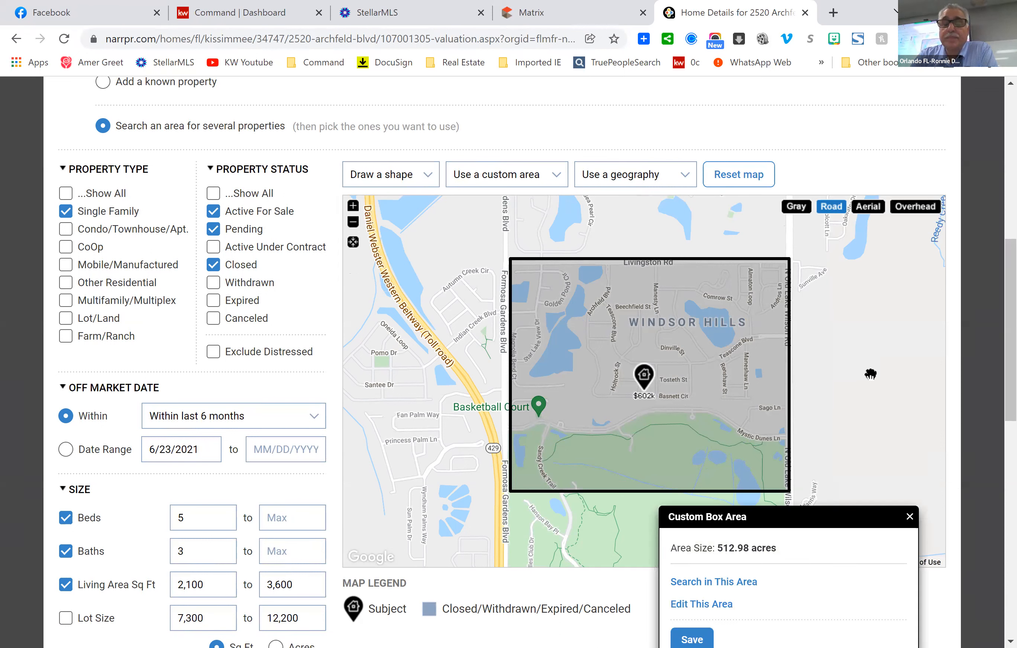
left_click(909, 517)
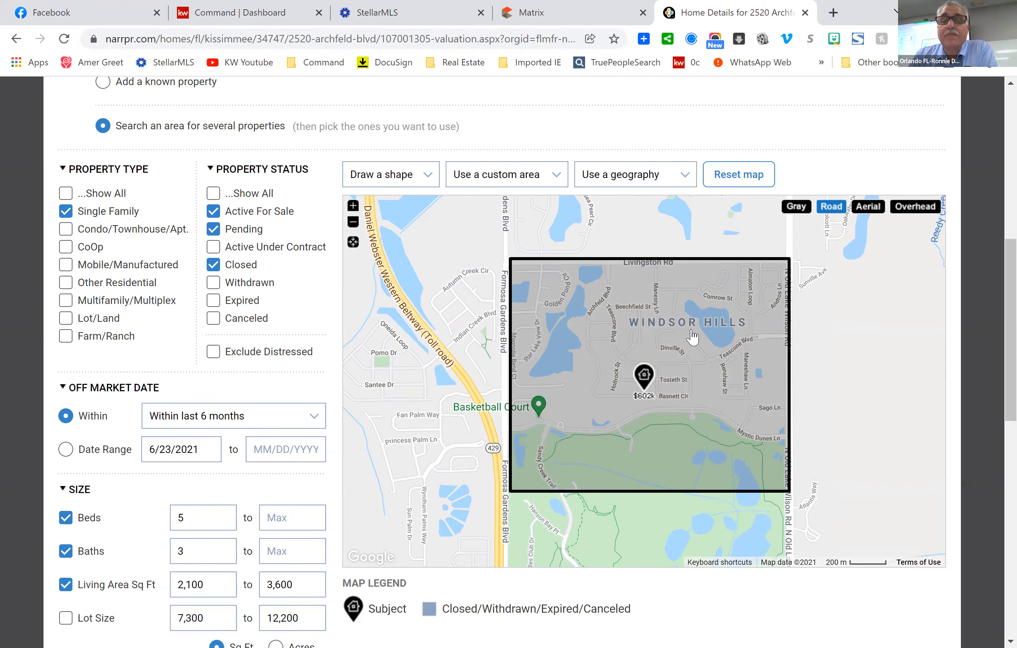
left_click(428, 177)
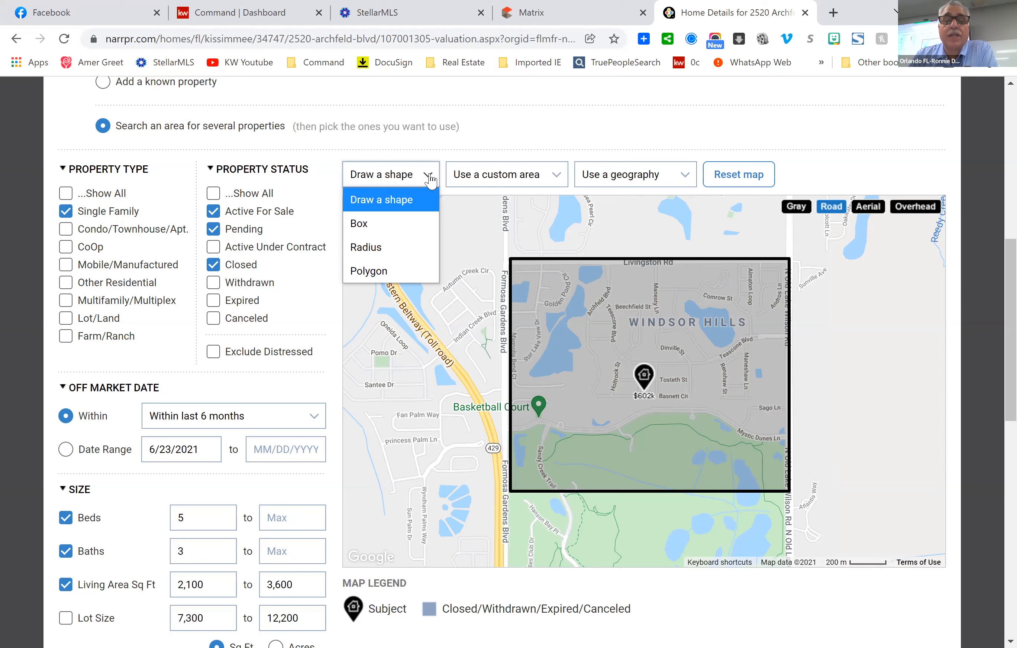
left_click(730, 342)
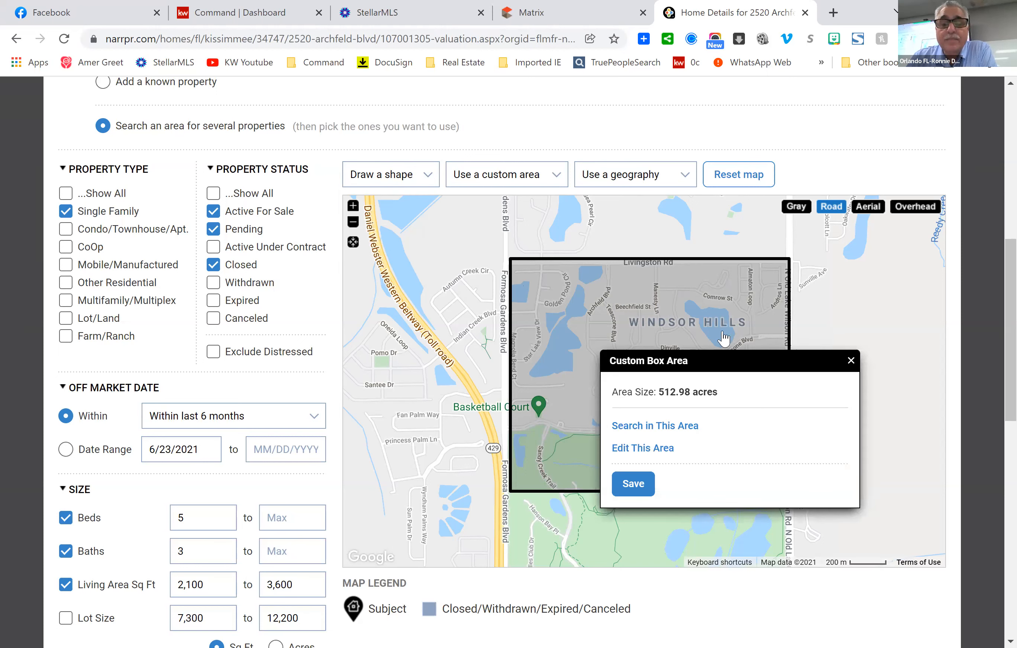
left_click(851, 361)
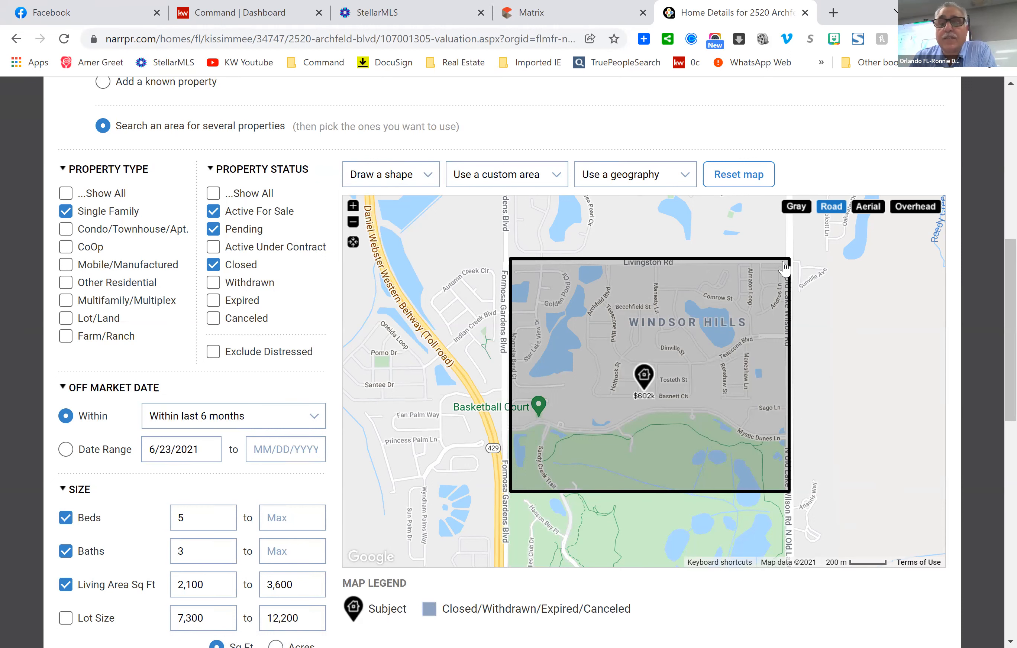
scroll(896, 332, "down", 1)
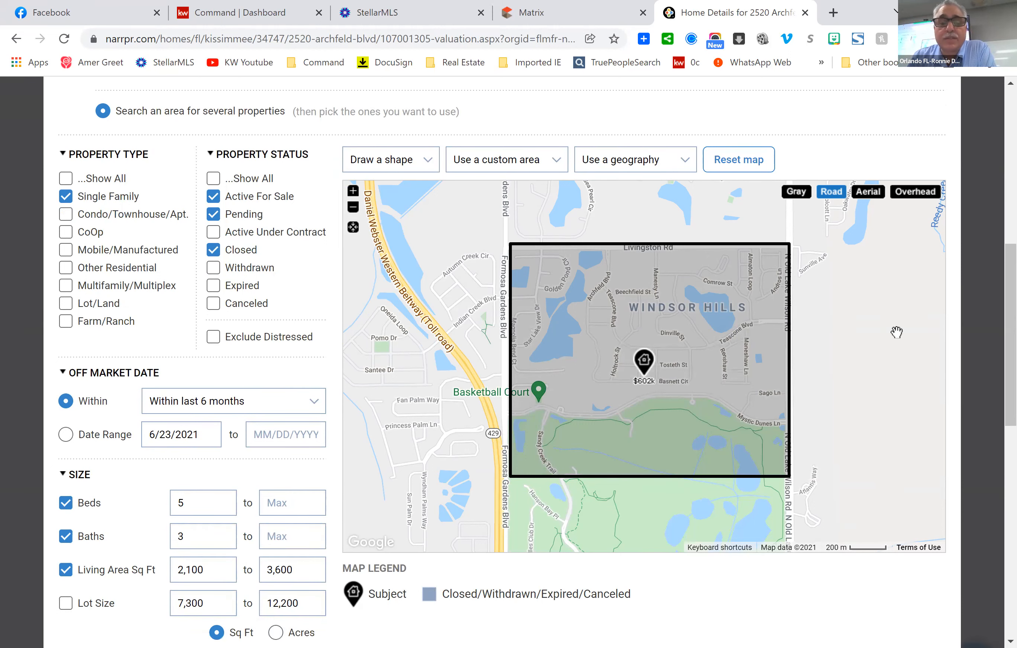
scroll(896, 332, "down", 2)
scroll(895, 332, "up", 1)
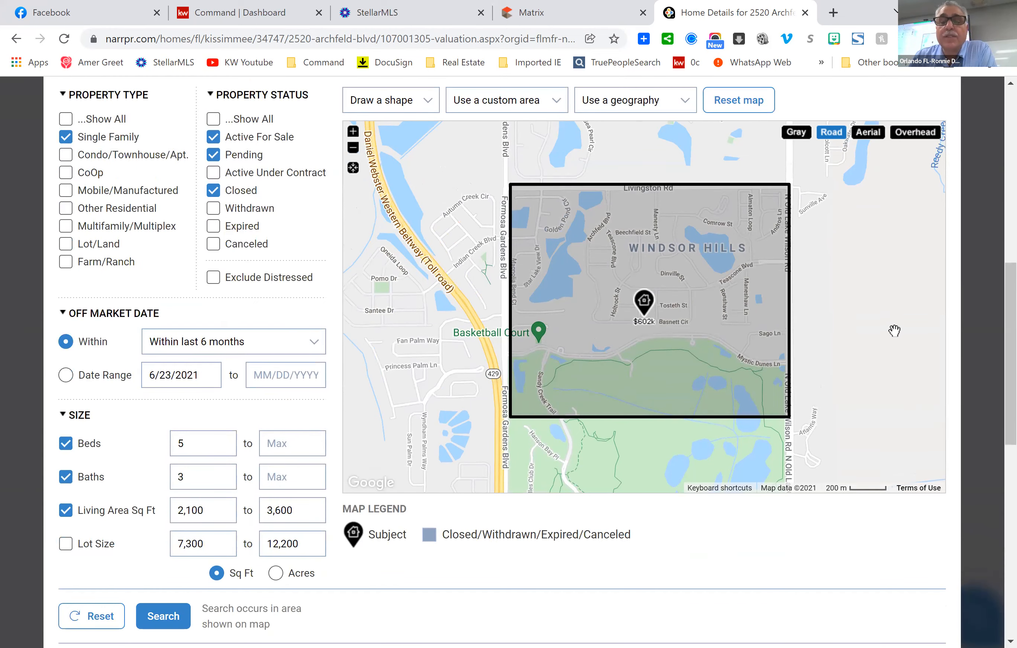
scroll(868, 327, "up", 3)
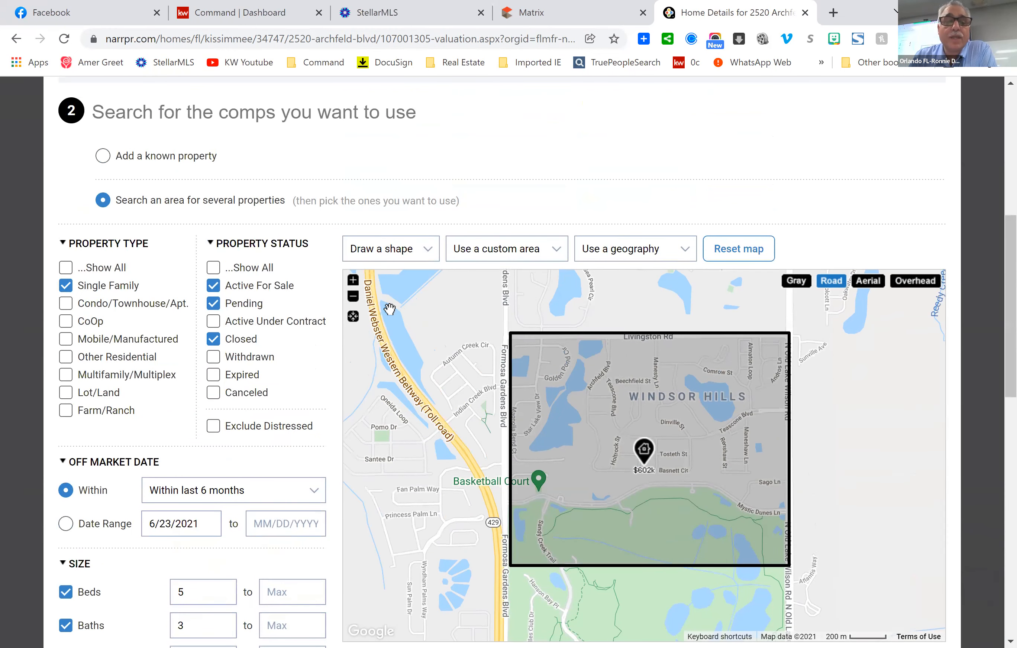
left_click(754, 250)
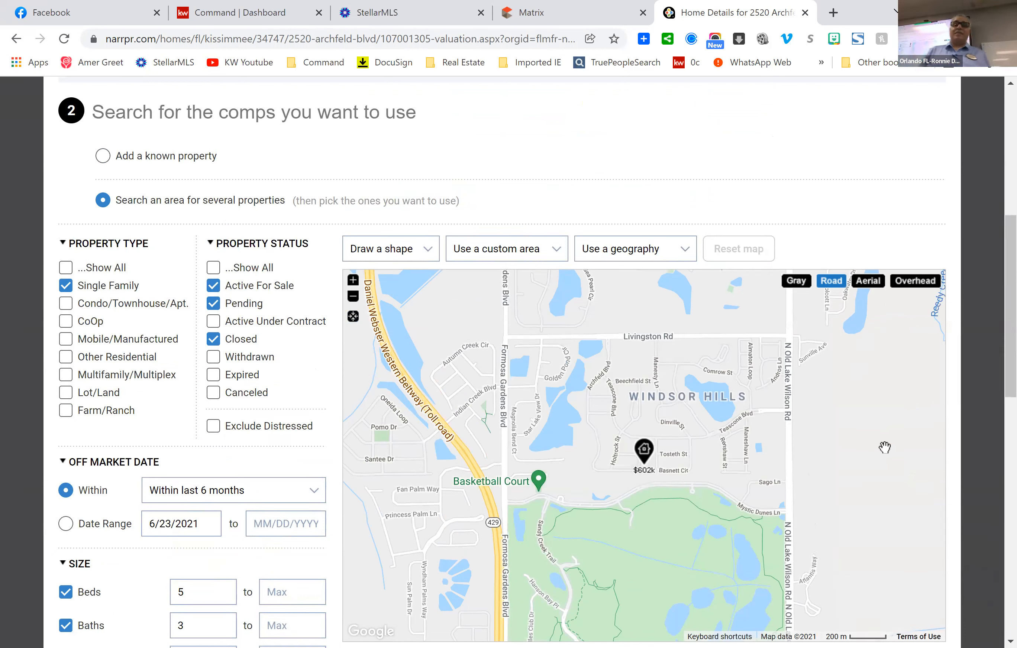
scroll(858, 476, "down", 3)
scroll(846, 469, "down", 1)
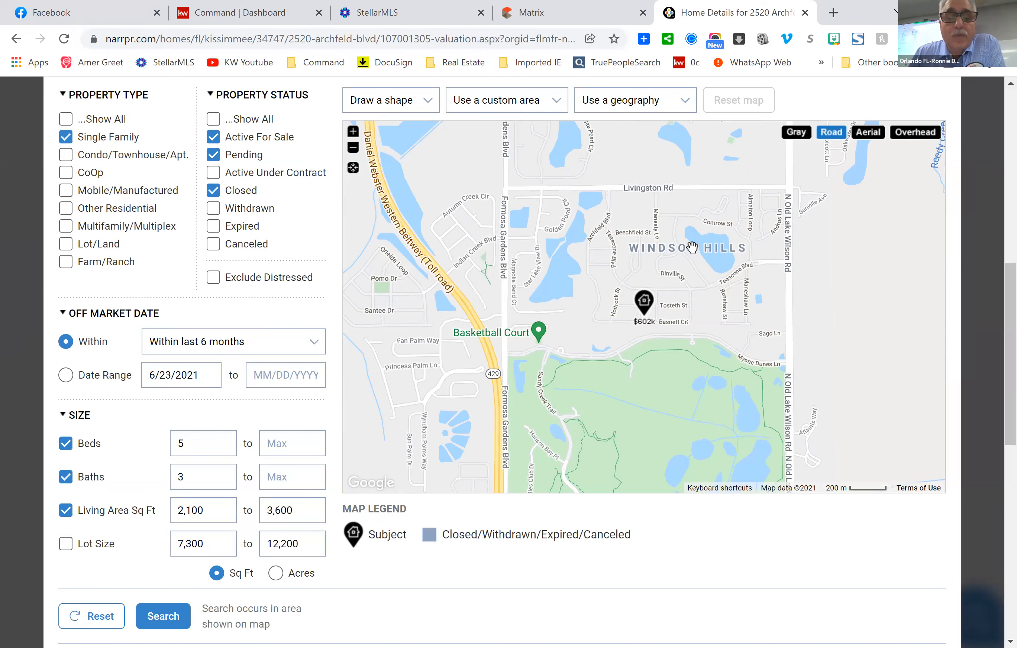
Pan the map right so the search area covers more streets west of Windsor Hills.
left_click_drag(591, 265, 711, 259)
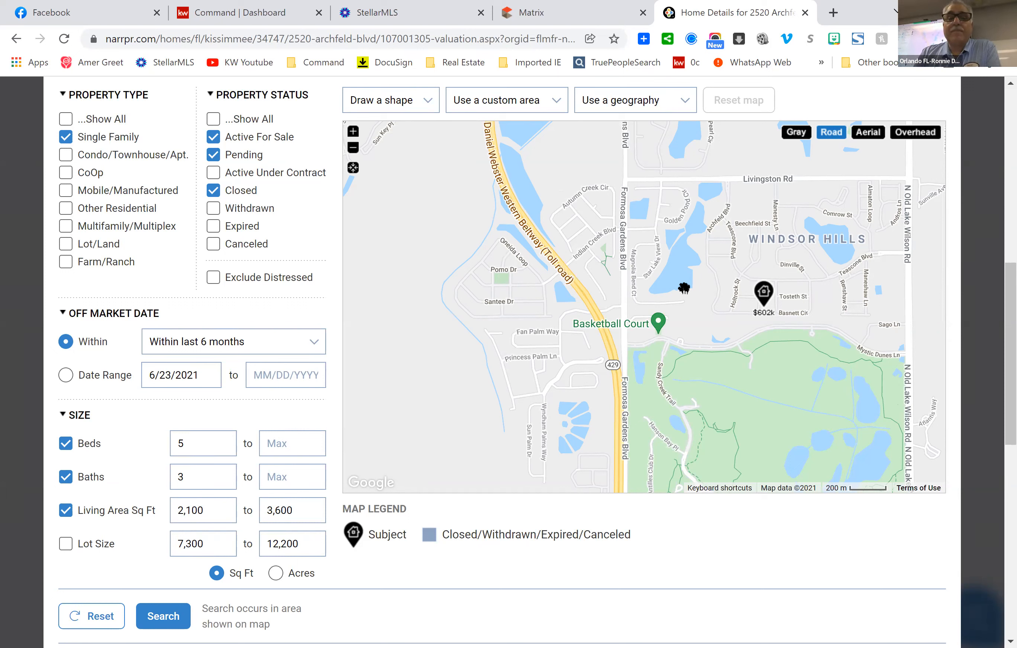
Look through the search filters and open the Off Market Date 'Within' period list.
scroll(304, 237, "up", 2)
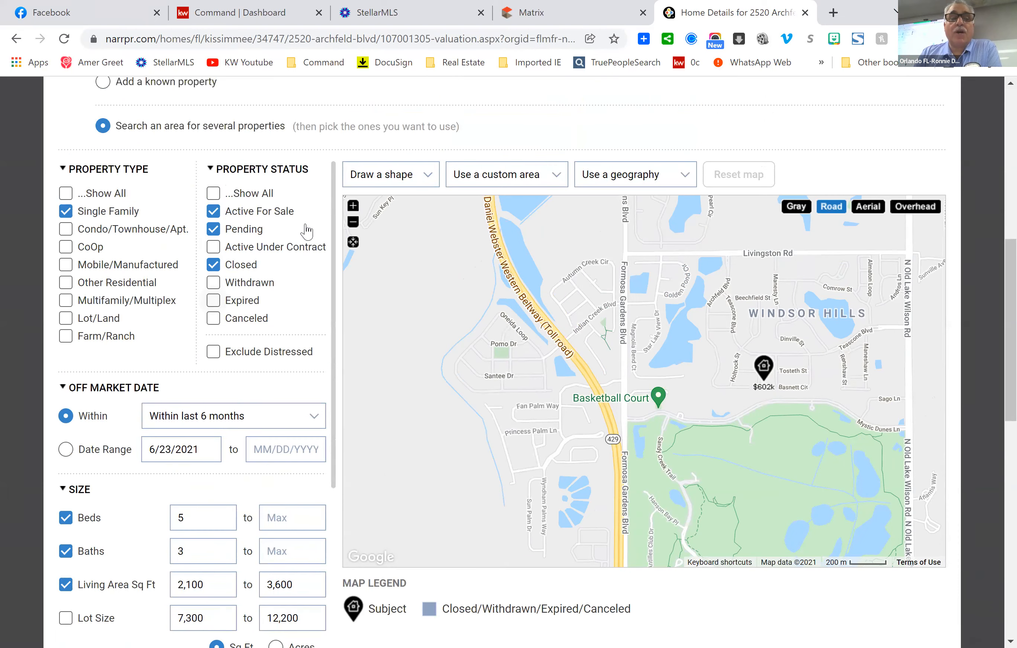
scroll(304, 237, "down", 4)
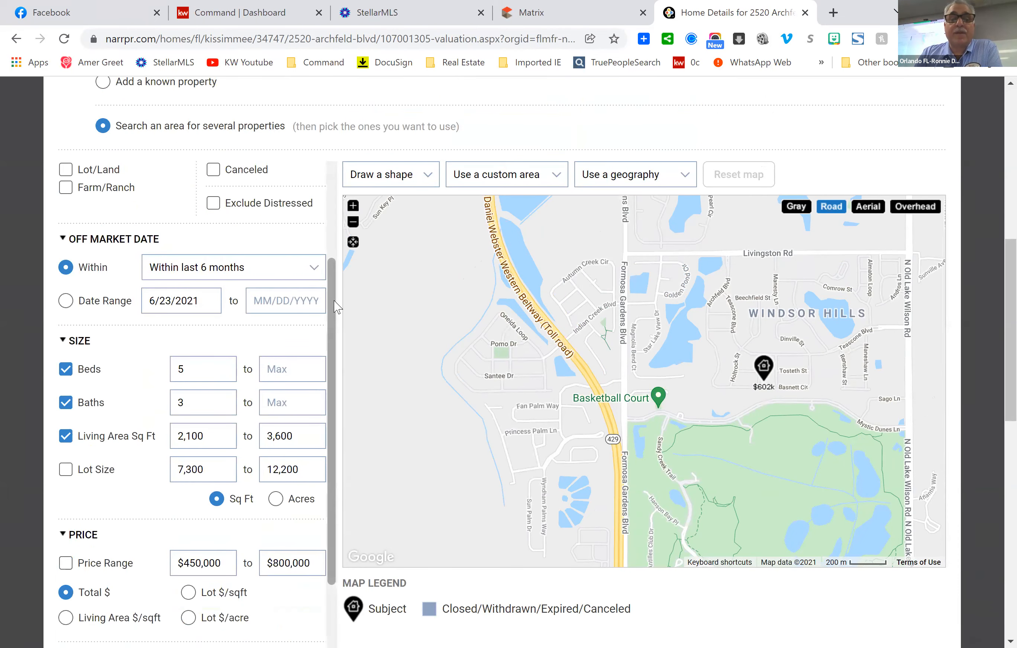
scroll(335, 305, "up", 4)
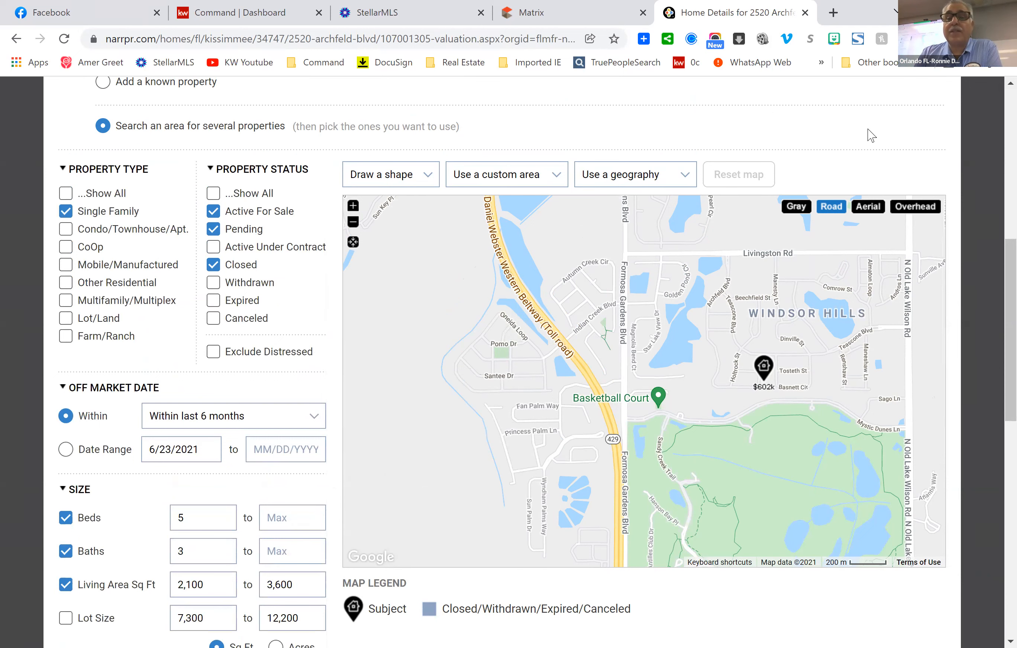
scroll(870, 135, "up", 1)
scroll(870, 135, "up", 1)
scroll(870, 134, "down", 4)
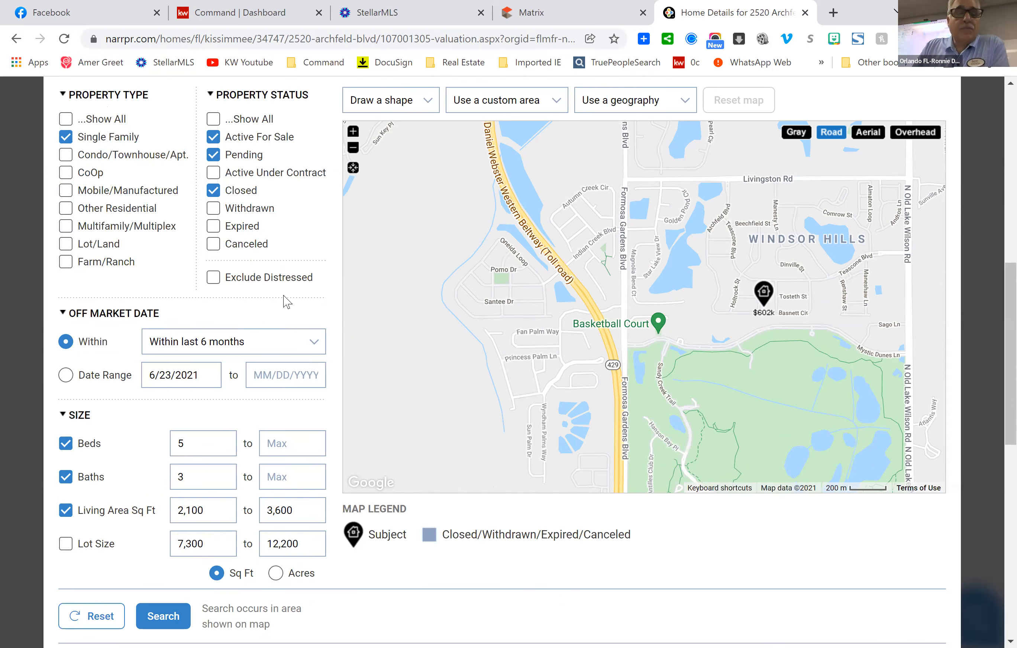
scroll(298, 305, "down", 7)
scroll(298, 305, "up", 3)
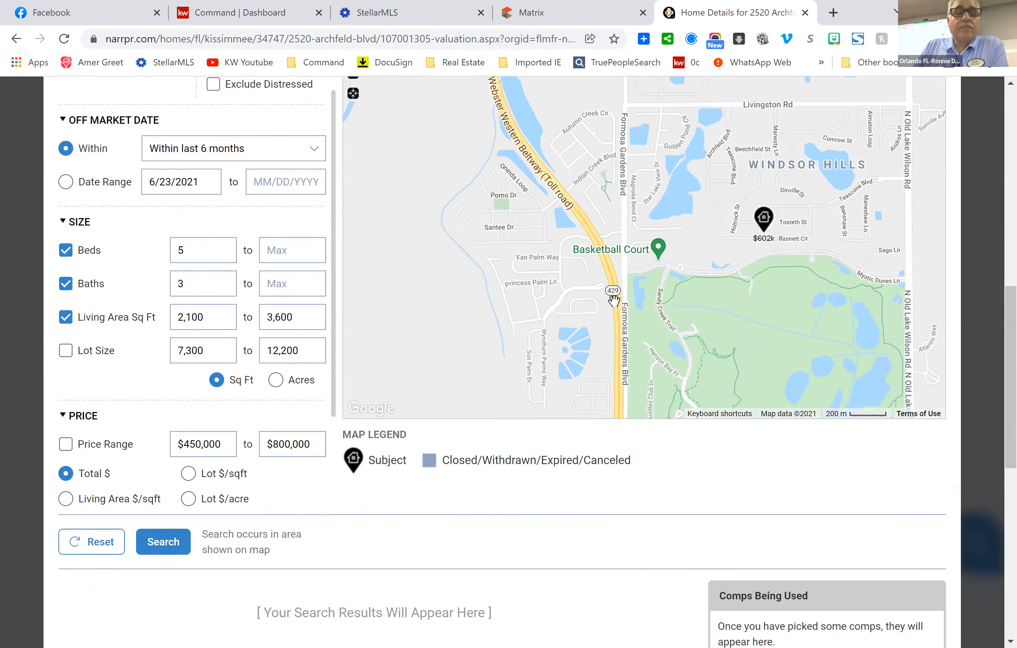
left_click(318, 152)
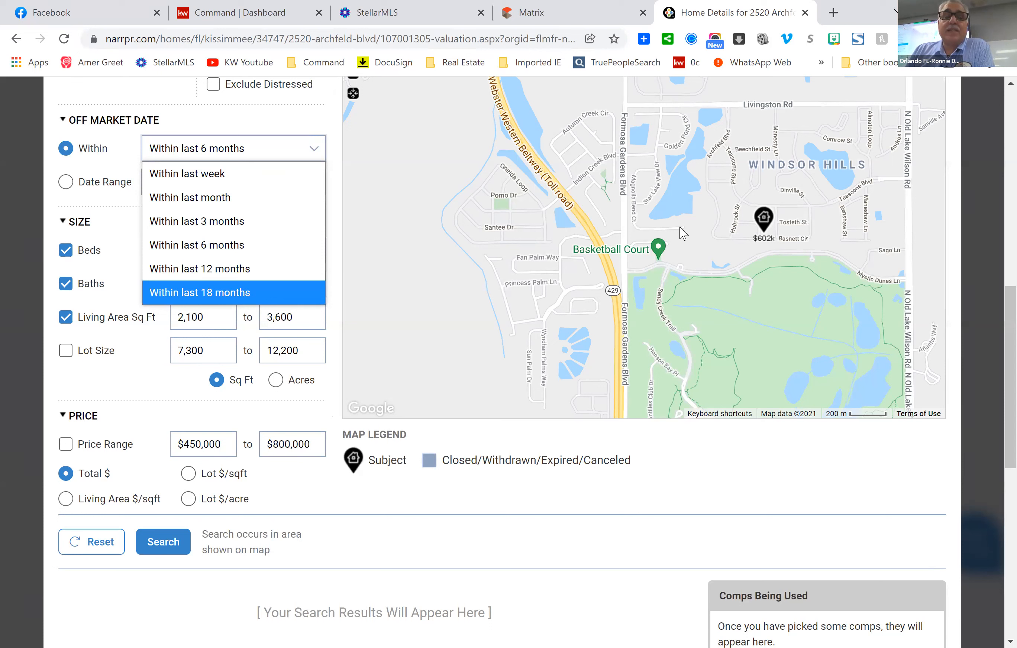
Keep 'Within last 6 months' as the off-market period and move down toward the Search button.
left_click(256, 248)
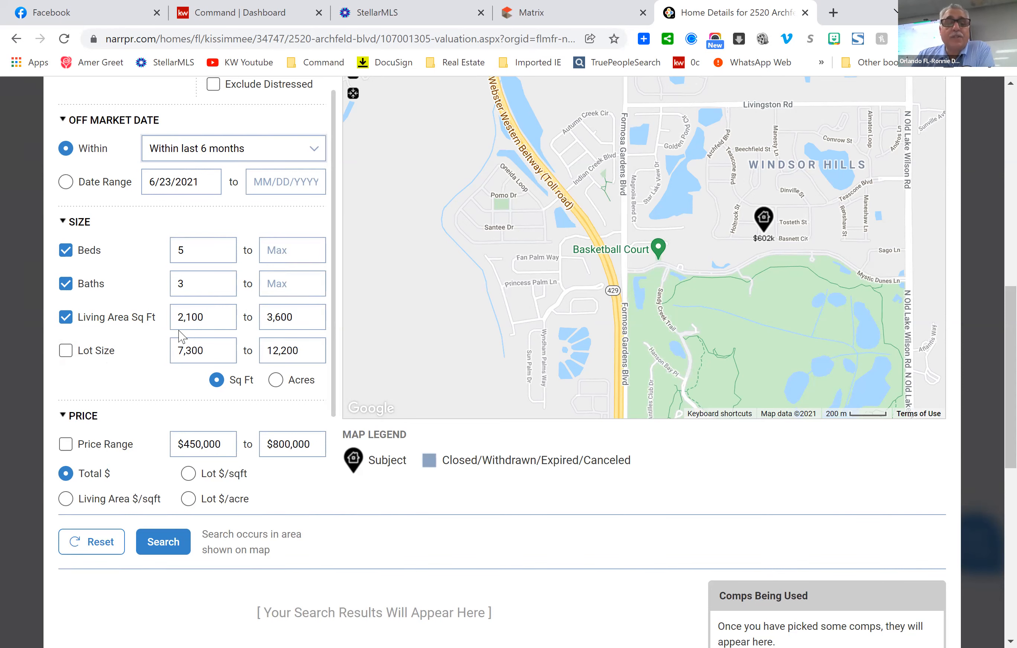
scroll(496, 322, "up", 10)
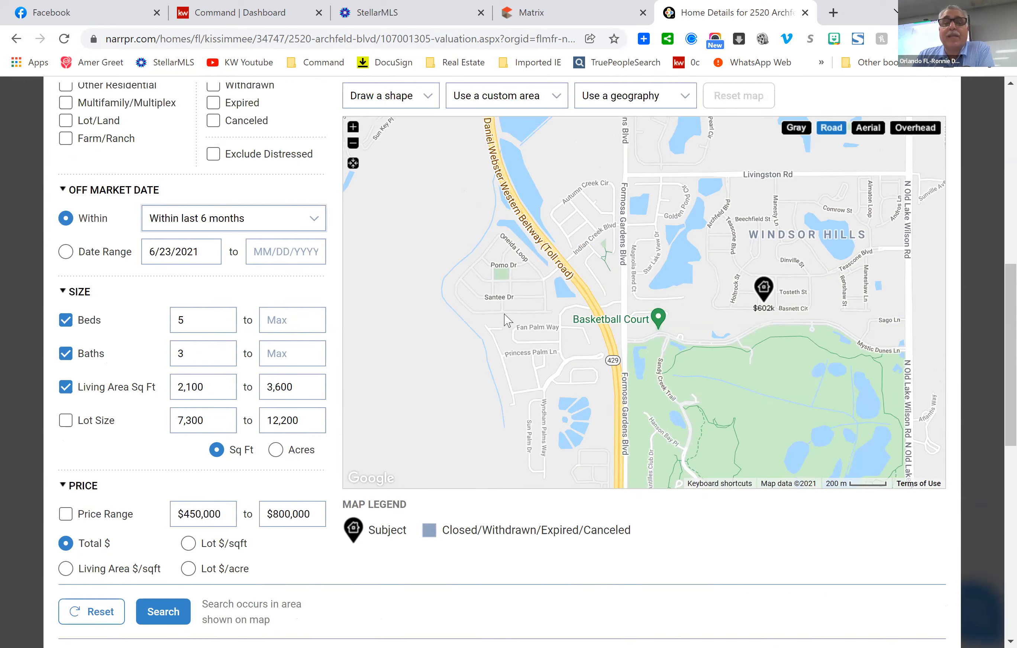
scroll(673, 291, "down", 12)
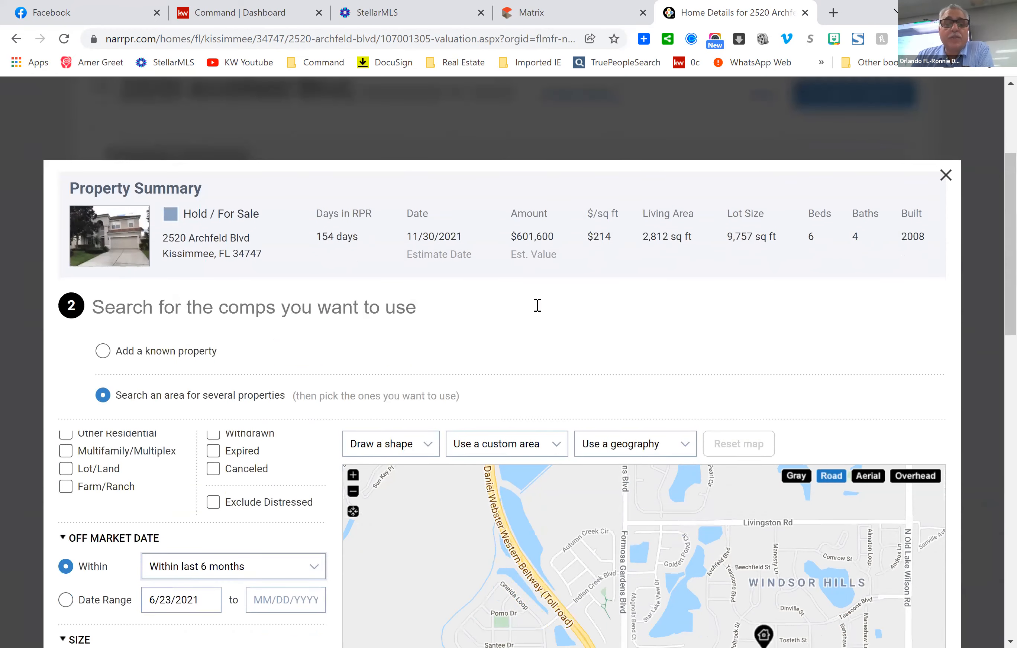
scroll(263, 426, "up", 4)
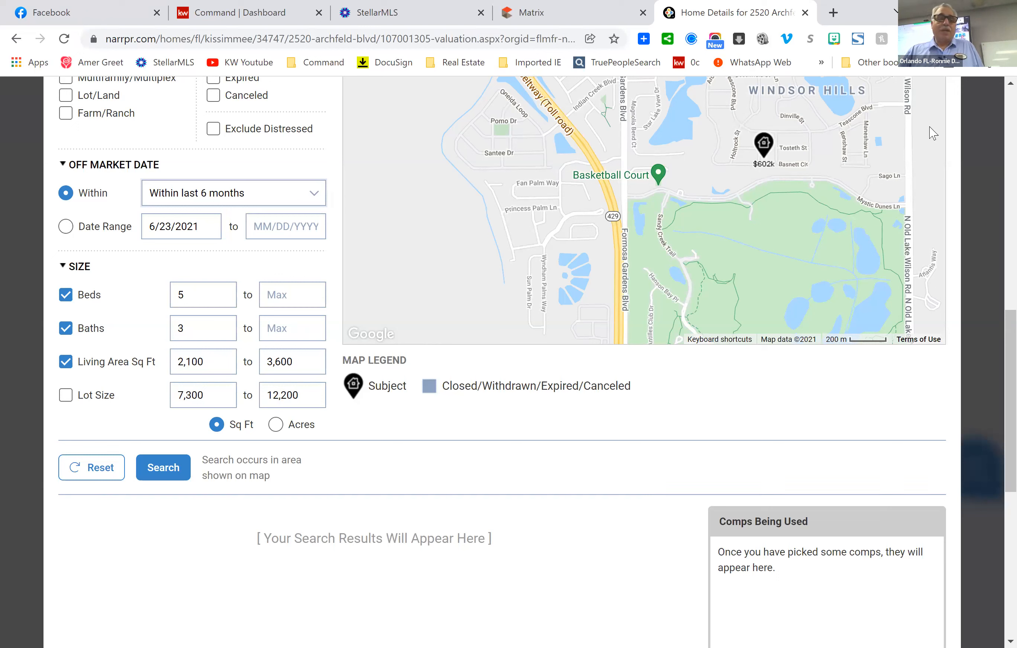
Run the search and review the 45 sold results, their map markers and the comps table.
left_click(162, 475)
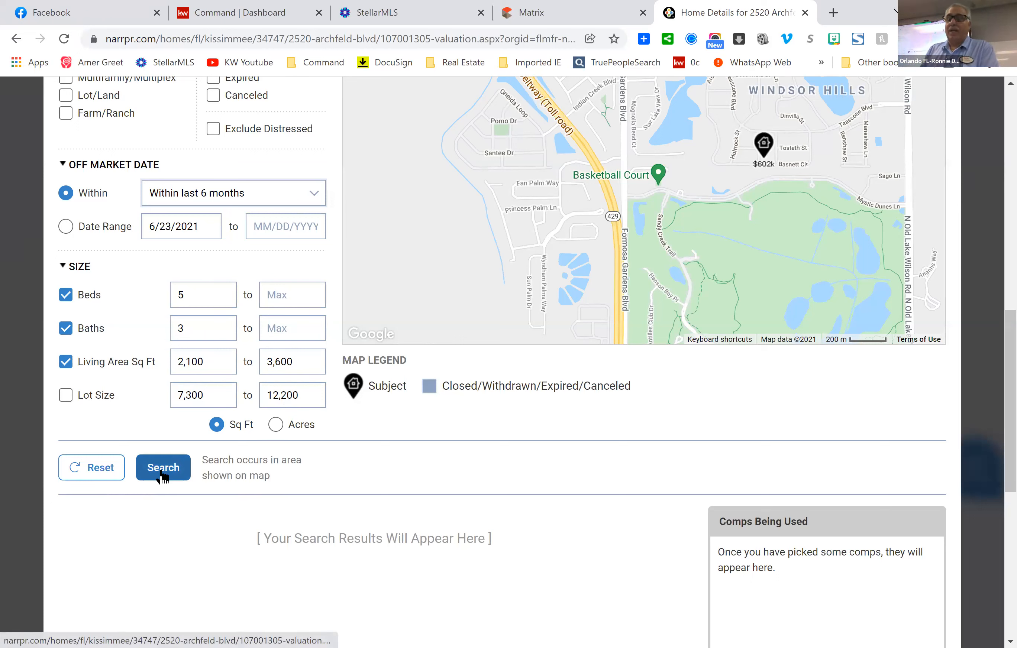
left_click(167, 468)
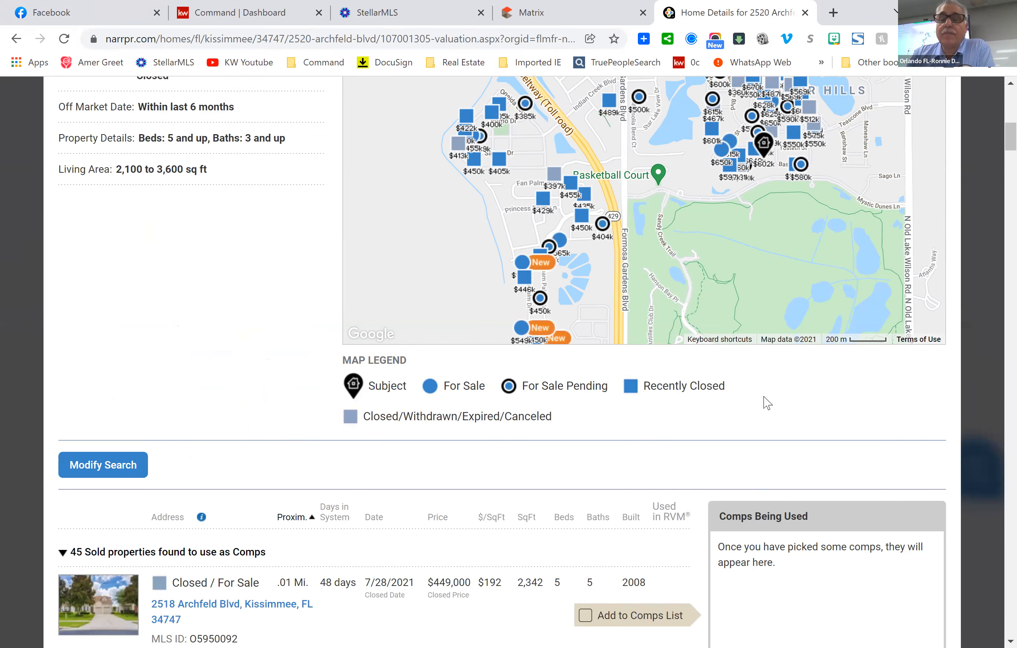
scroll(764, 399, "up", 1)
scroll(765, 399, "up", 2)
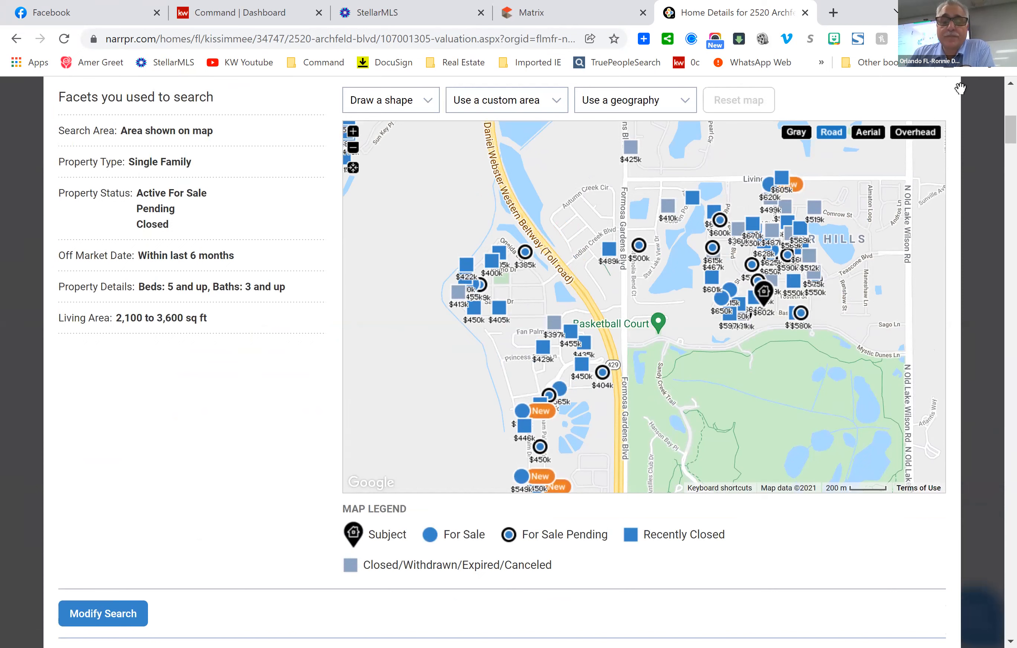
scroll(425, 527, "down", 2)
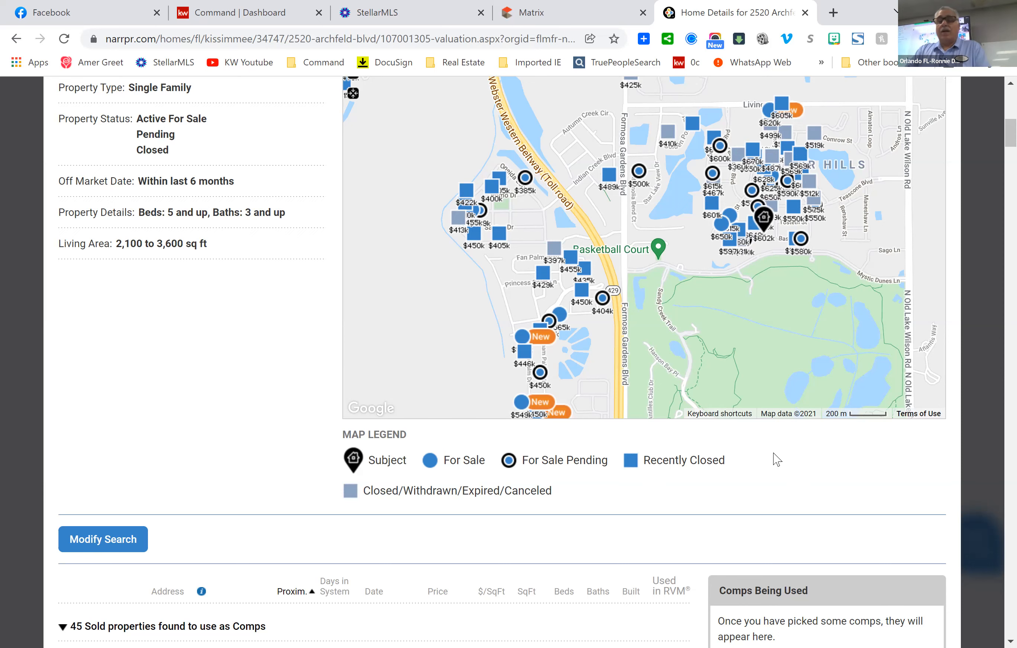
scroll(773, 450, "down", 1)
scroll(773, 451, "down", 7)
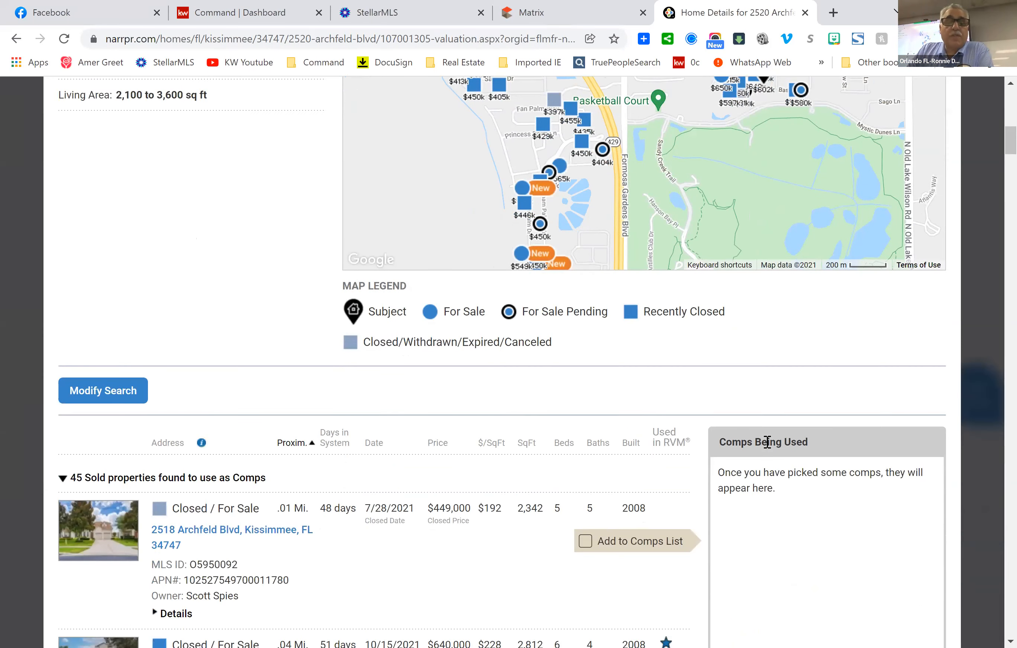
scroll(769, 445, "down", 1)
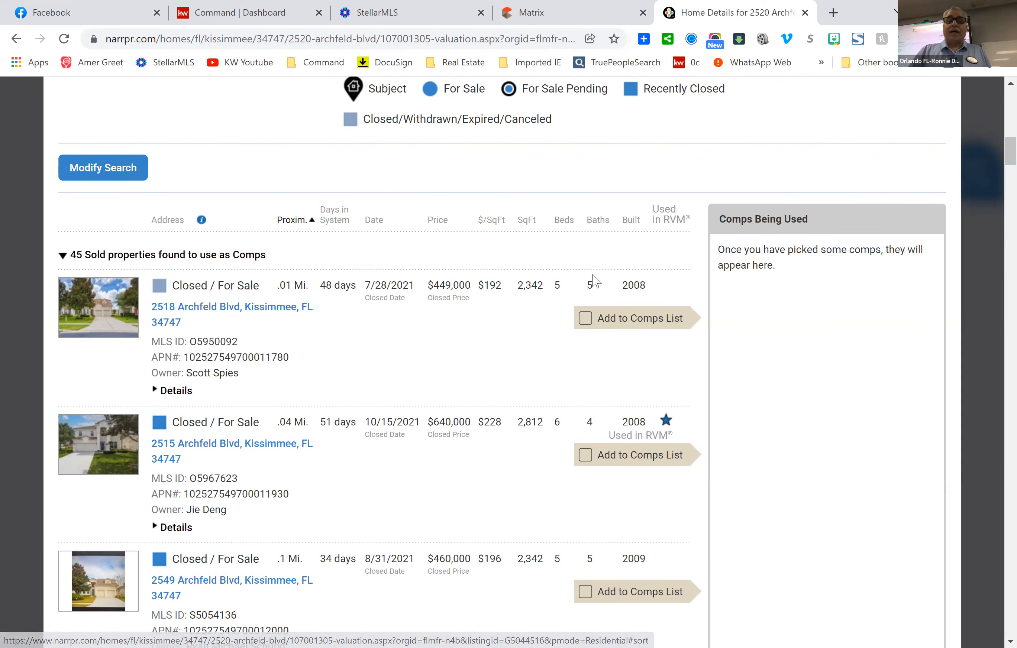
left_click(527, 222)
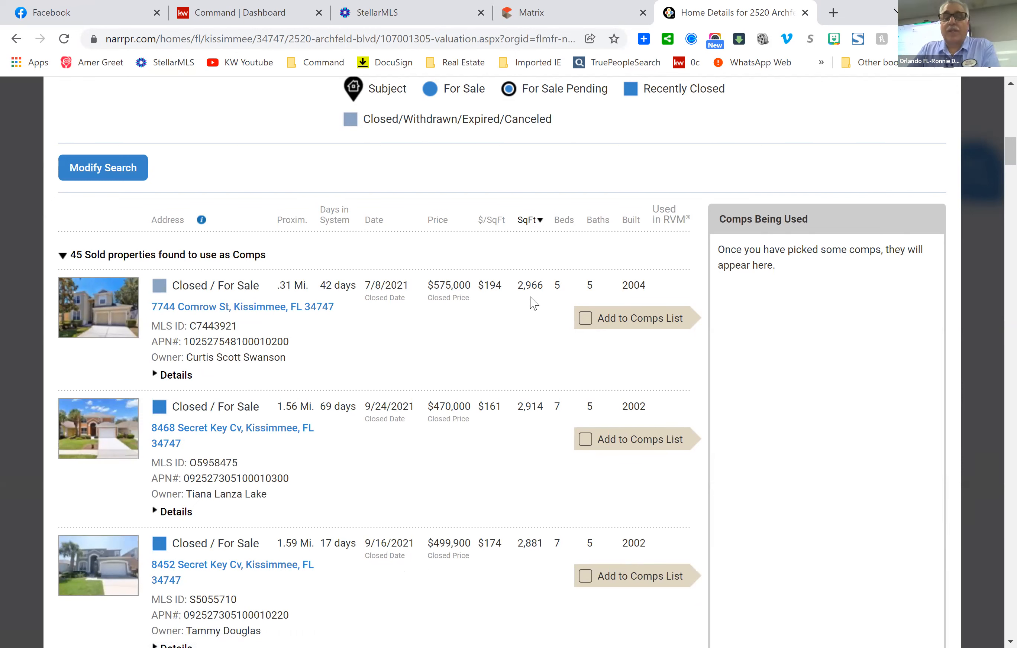
scroll(542, 427, "down", 20)
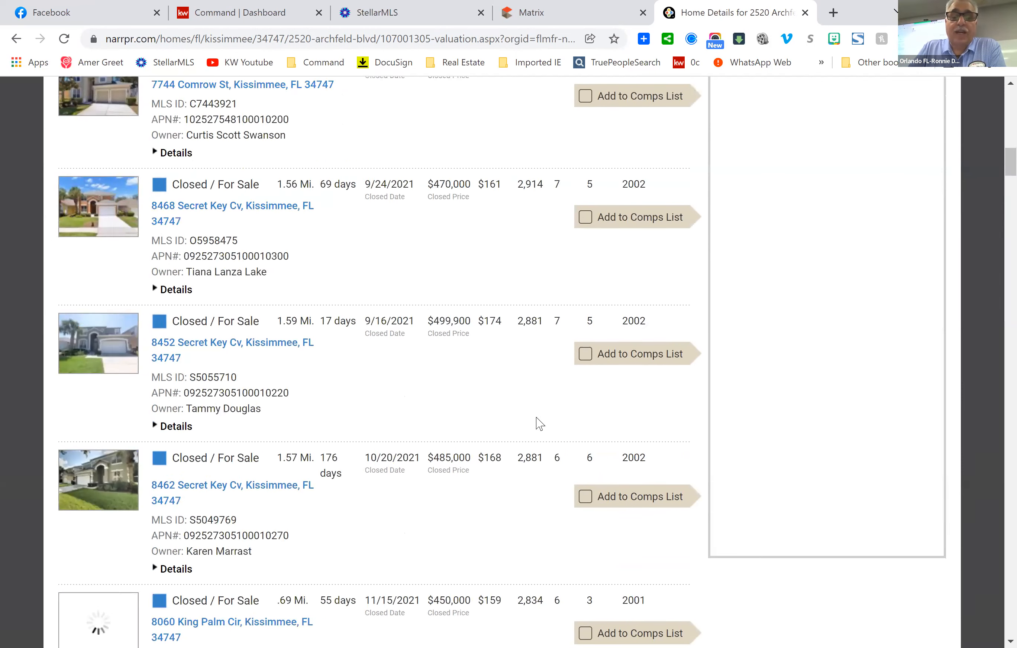
scroll(542, 417, "up", 8)
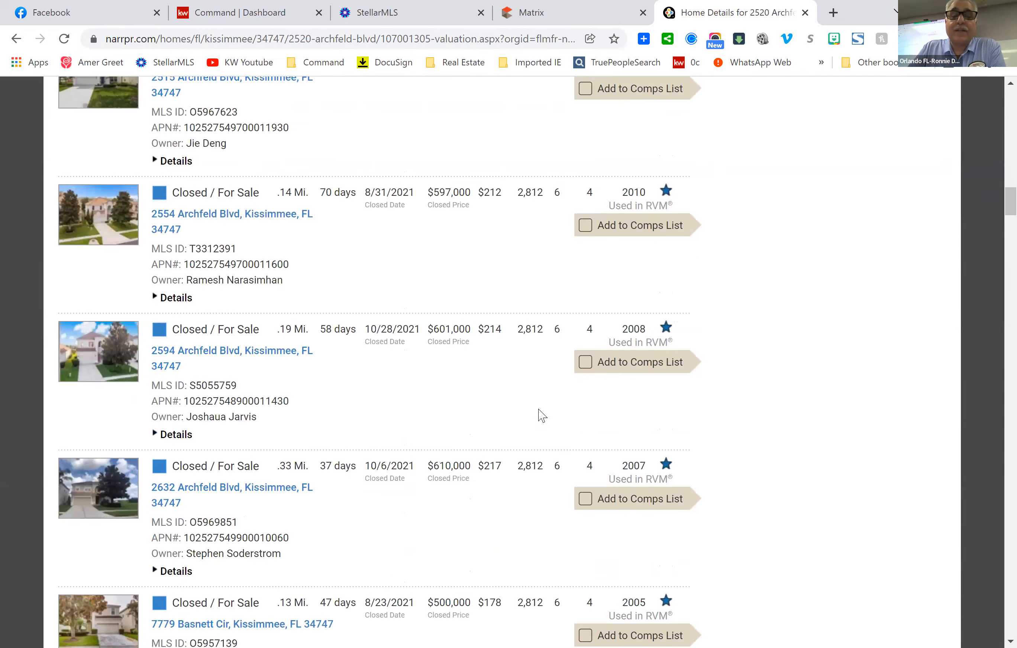
scroll(540, 412, "up", 3)
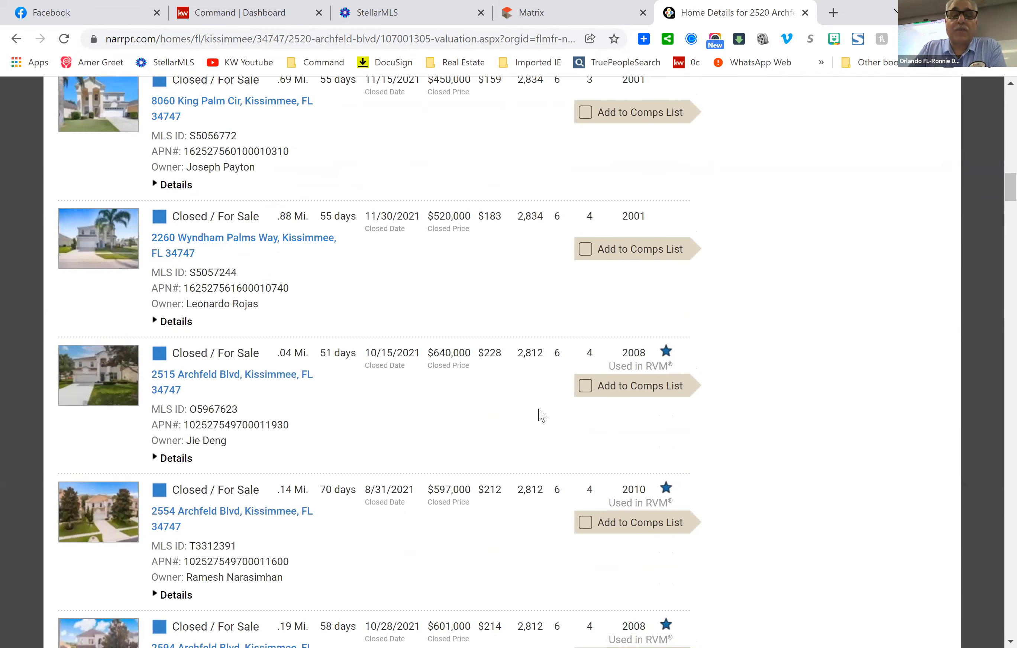
scroll(540, 412, "down", 6)
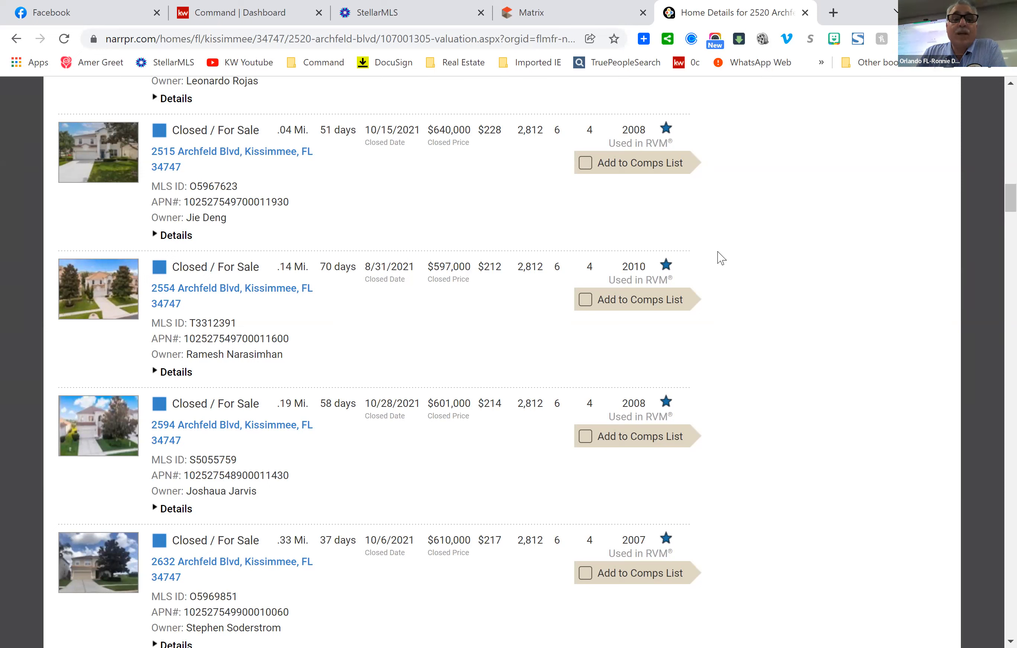
scroll(742, 257, "down", 1)
scroll(743, 256, "down", 5)
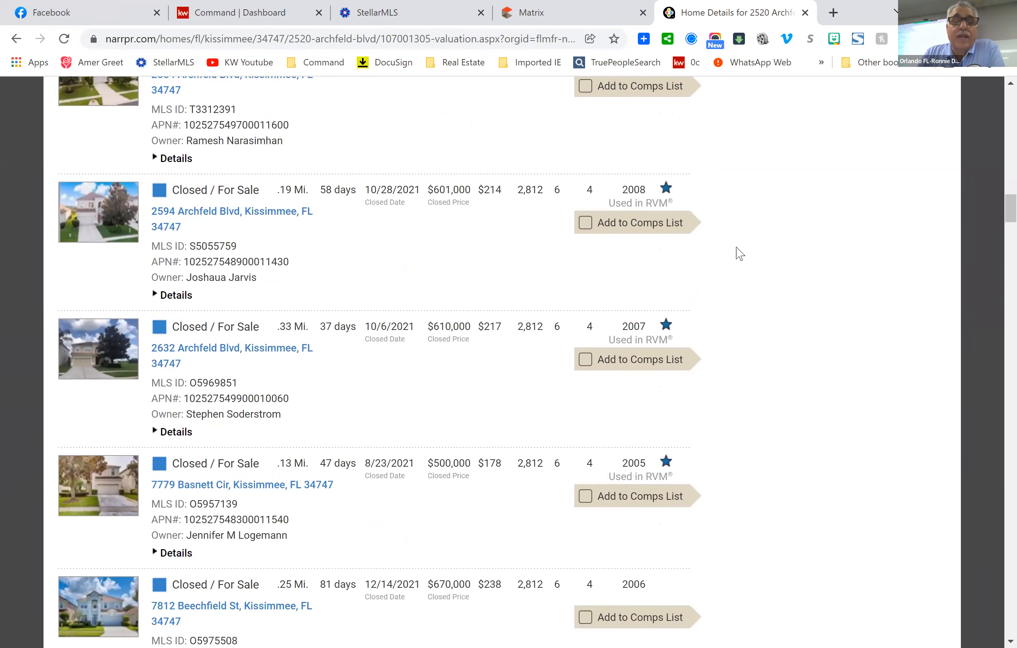
scroll(743, 252, "down", 4)
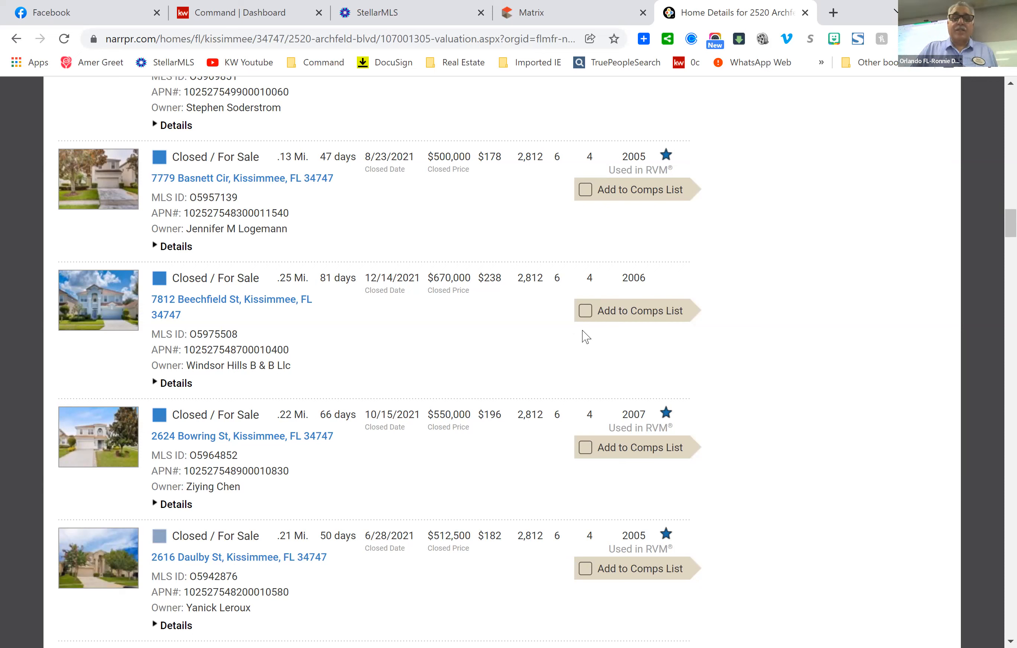
left_click(585, 316)
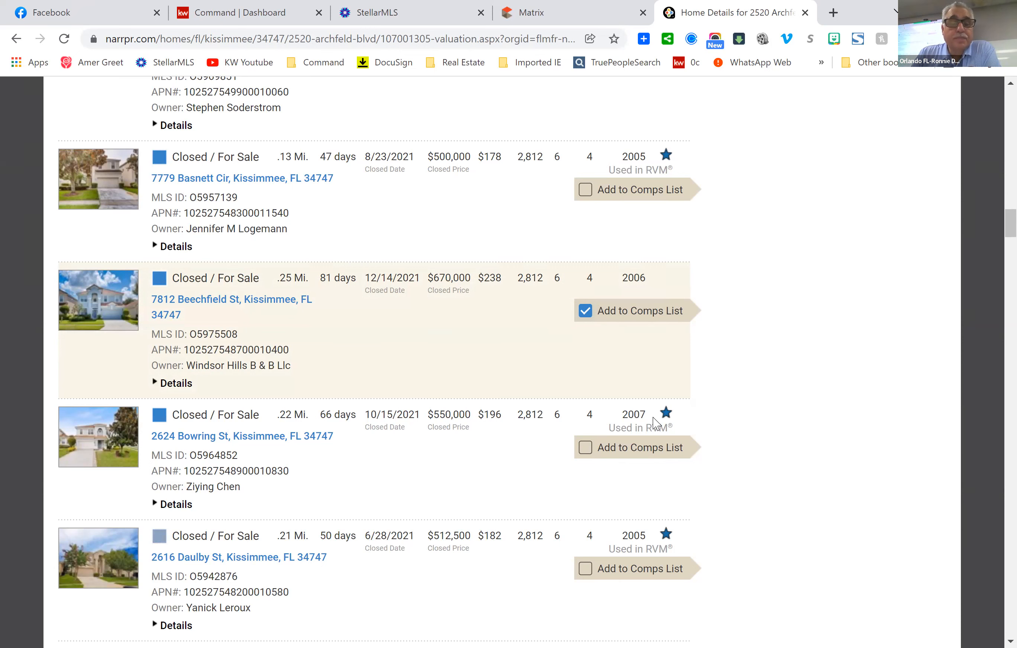
scroll(699, 398, "down", 5)
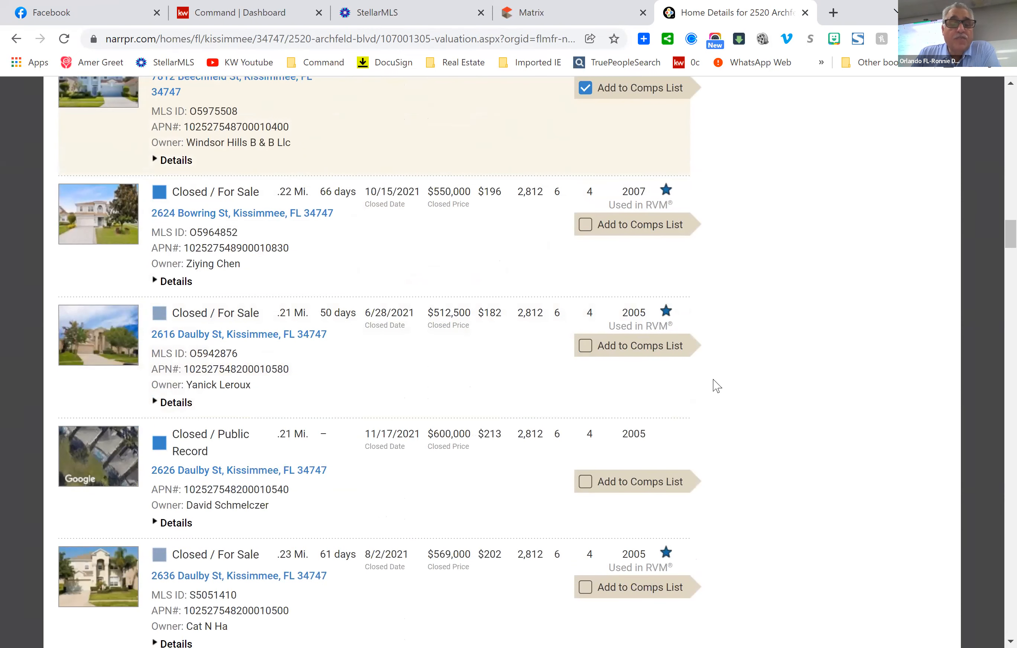
Tick Add to Comps List on the 2,812 sq ft home sold 12/8/2021 for $600,000.
scroll(716, 384, "down", 2)
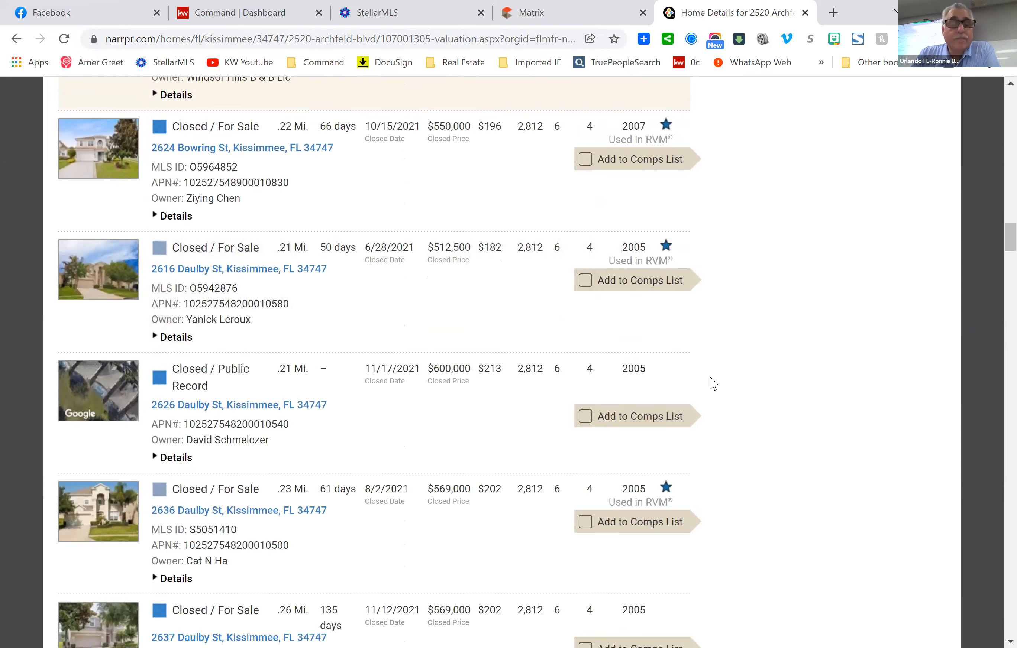
scroll(713, 383, "down", 8)
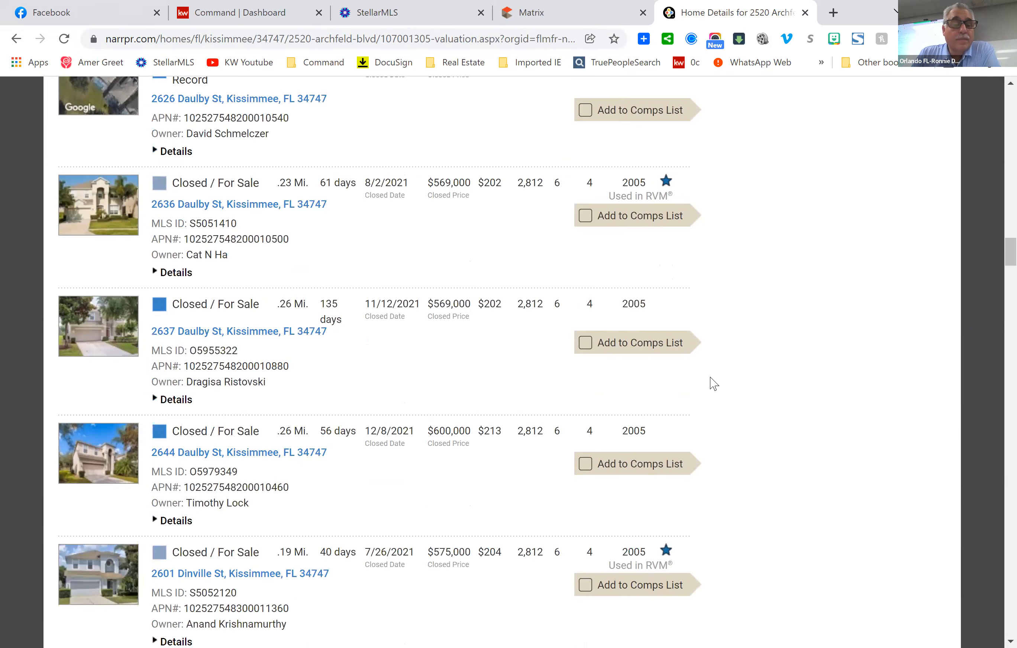
scroll(713, 383, "down", 2)
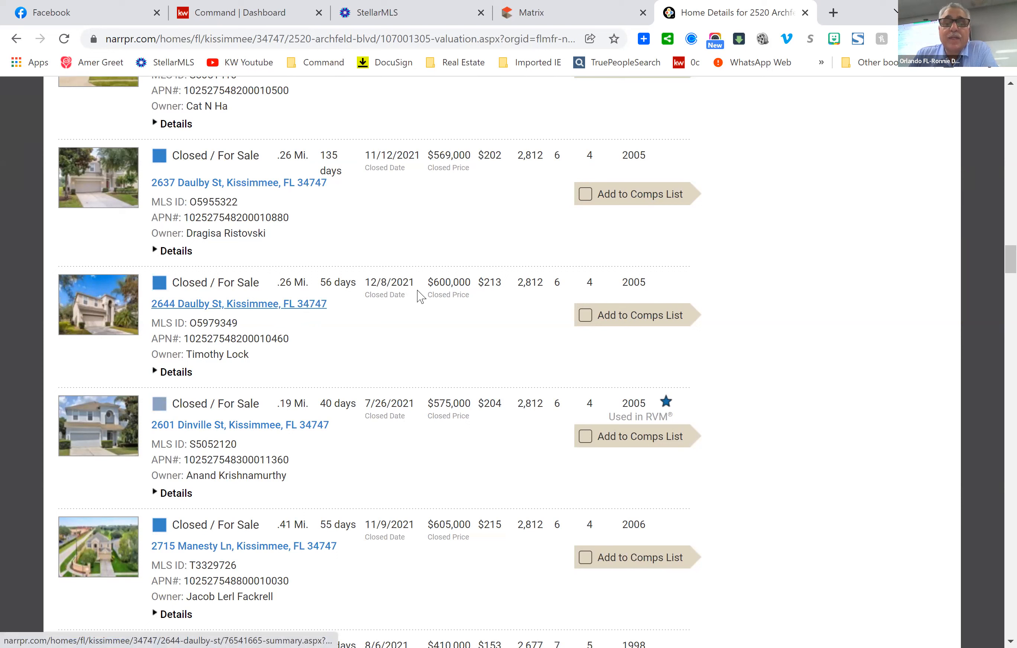
left_click(584, 318)
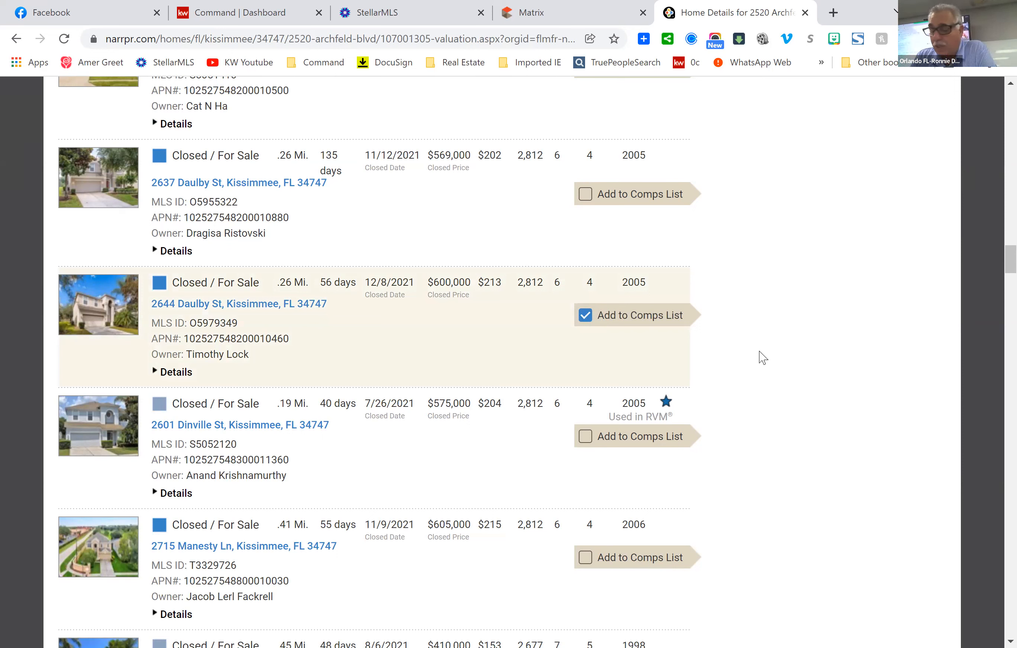
scroll(542, 432, "down", 2)
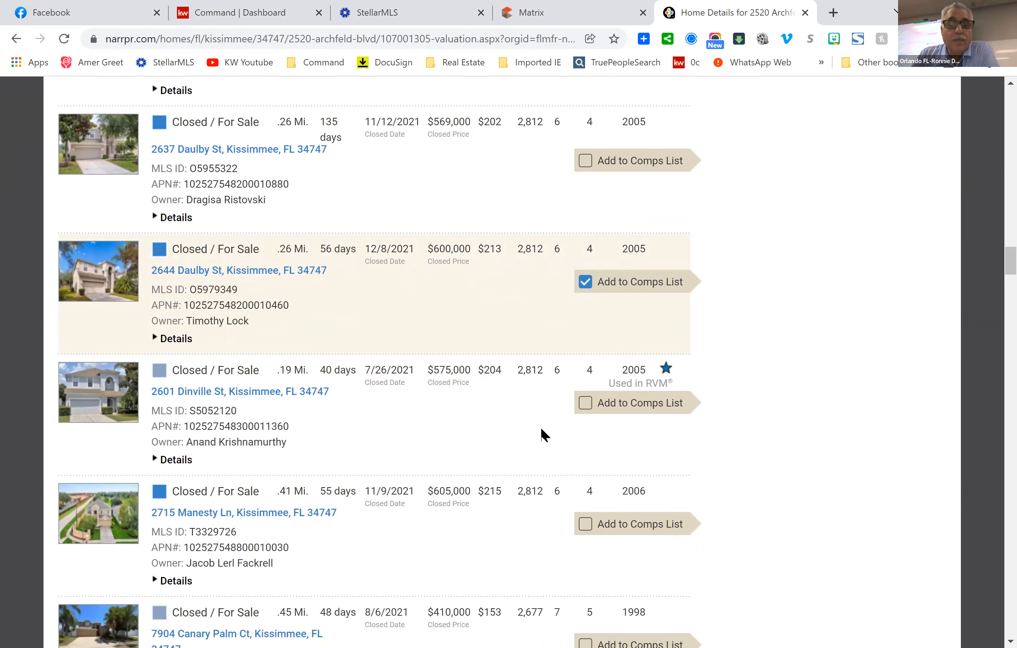
scroll(540, 425, "down", 3)
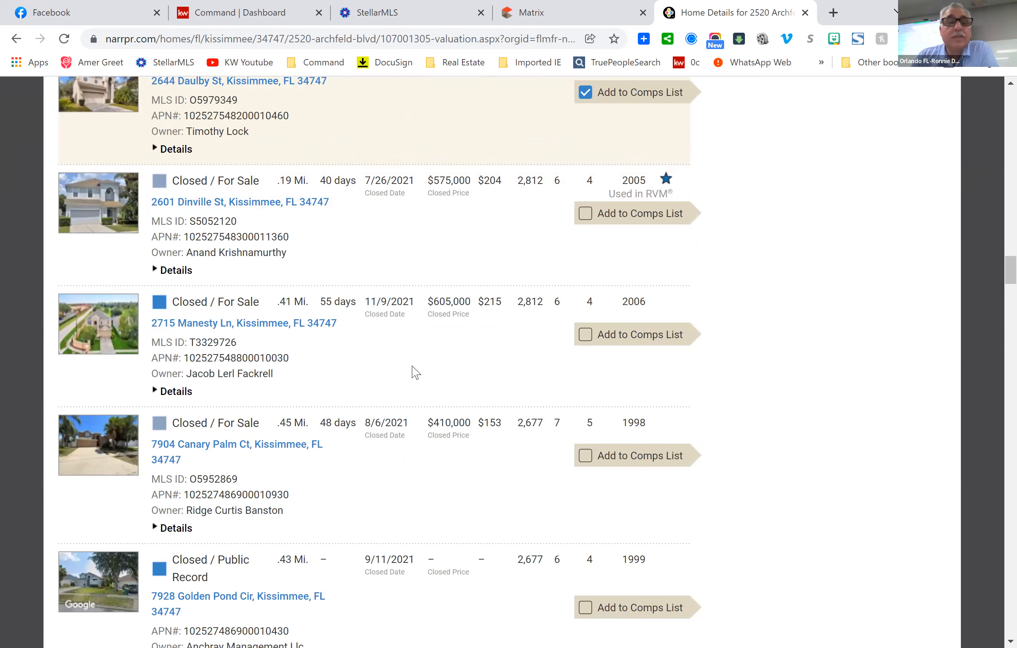
scroll(414, 372, "up", 10)
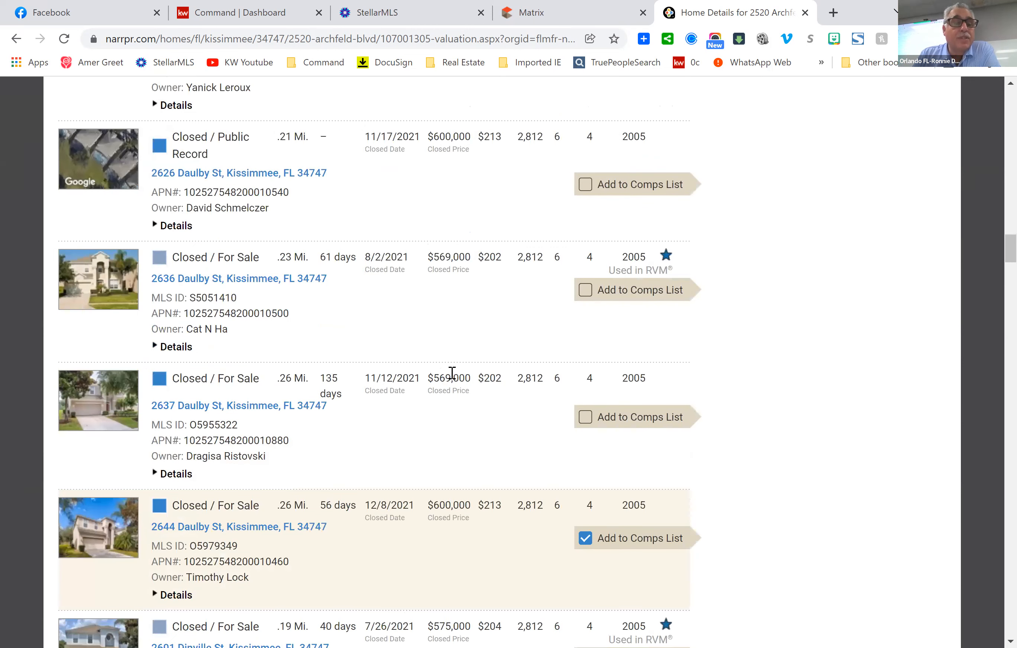
scroll(452, 373, "up", 5)
scroll(454, 379, "up", 5)
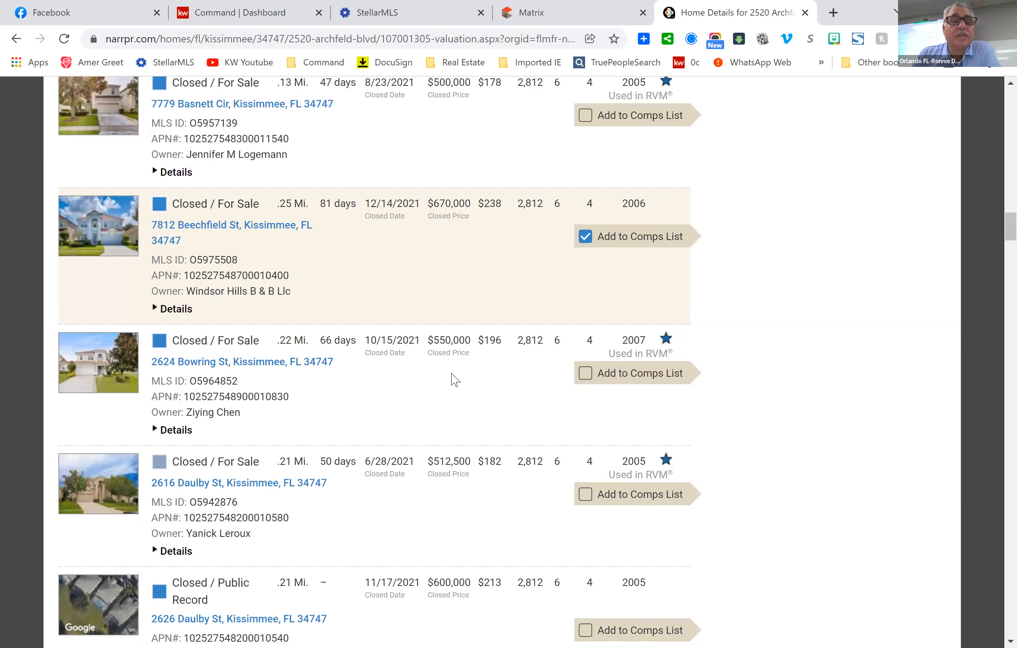
scroll(454, 379, "down", 12)
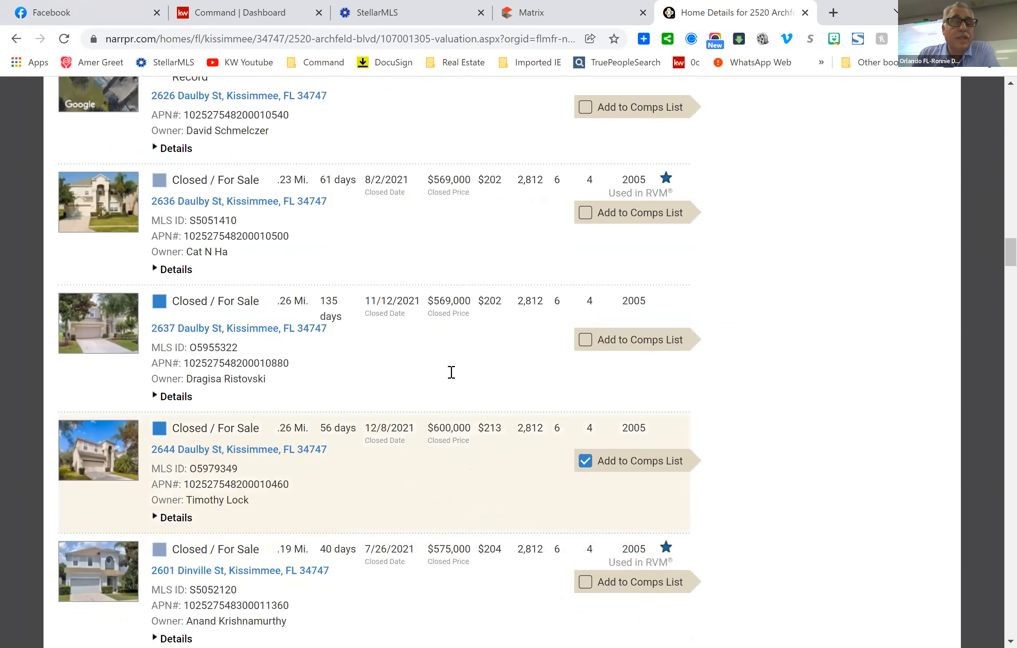
scroll(451, 372, "down", 5)
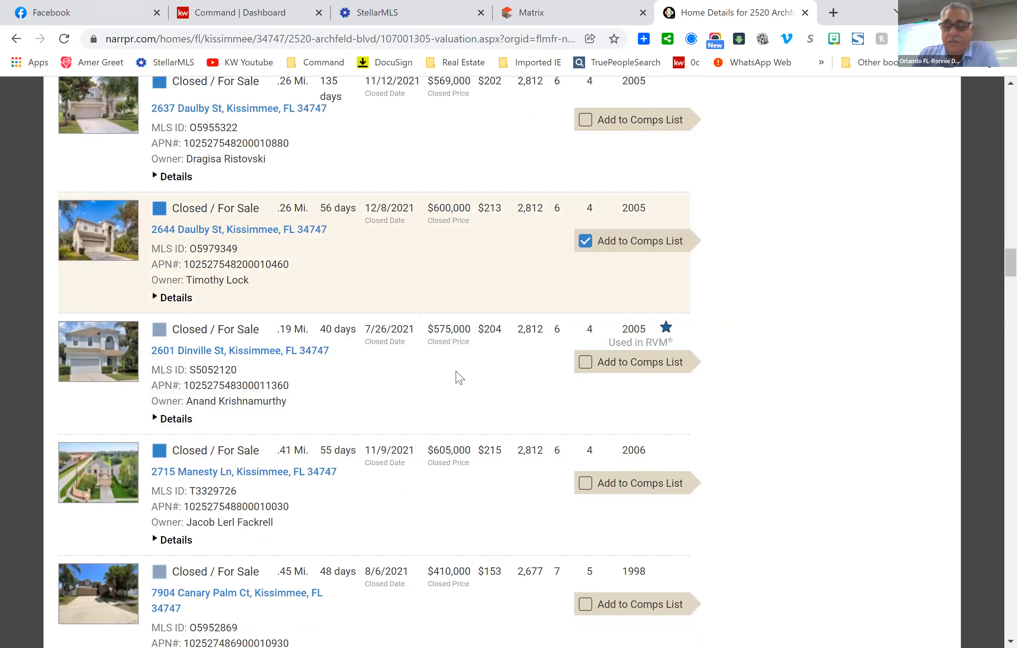
scroll(456, 374, "down", 3)
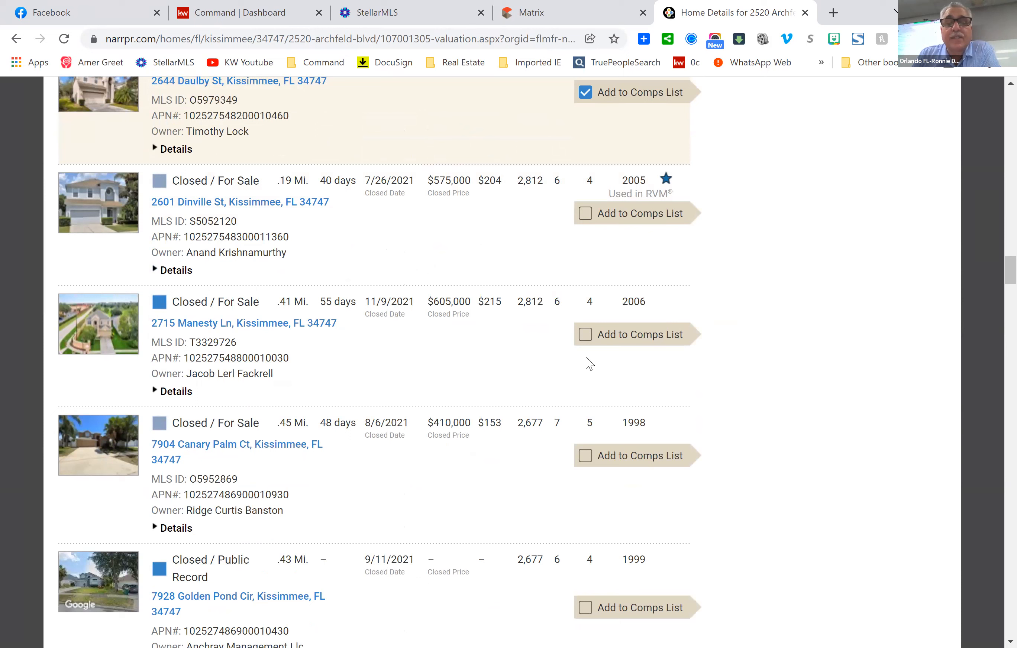
Tick Add to Comps List on the home .41 mi away sold 11/9/2021 for $605,000.
left_click(585, 336)
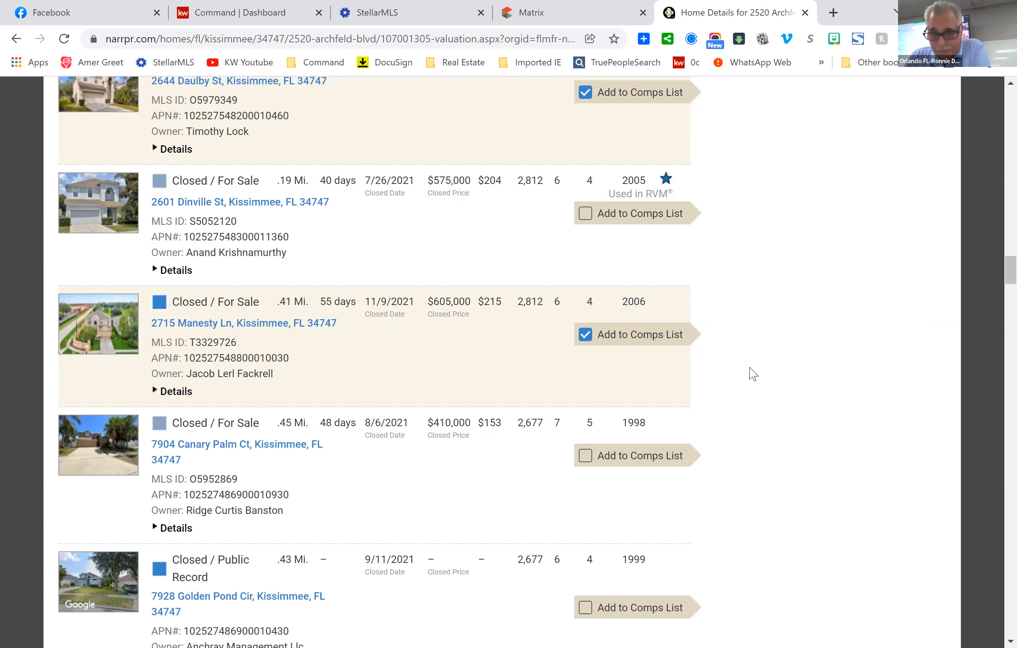
scroll(754, 395, "up", 2)
scroll(754, 395, "up", 2)
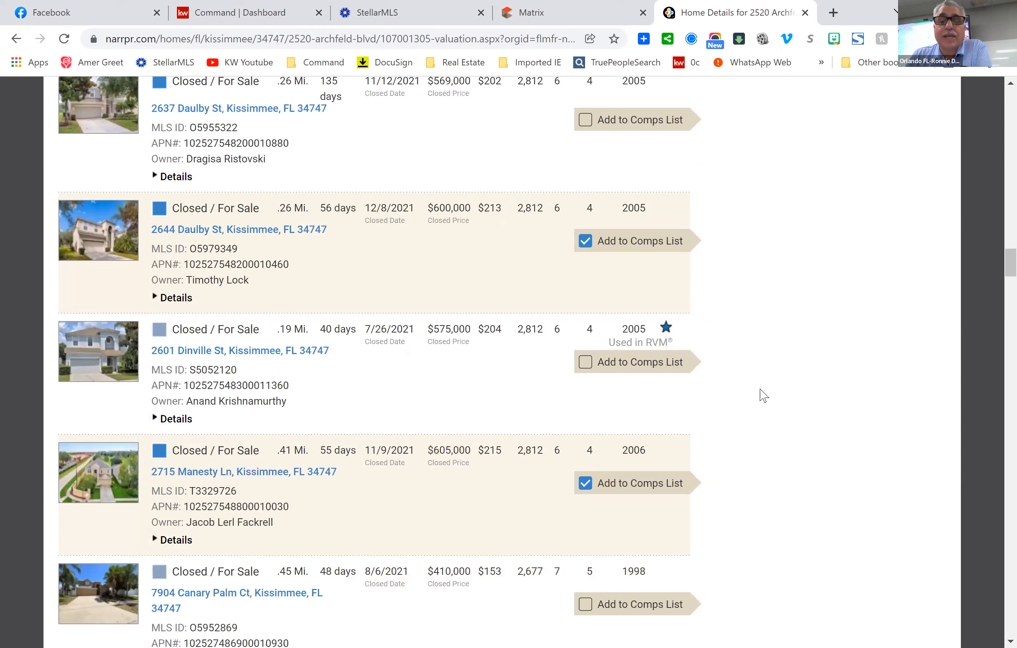
scroll(769, 395, "up", 6)
scroll(773, 396, "up", 10)
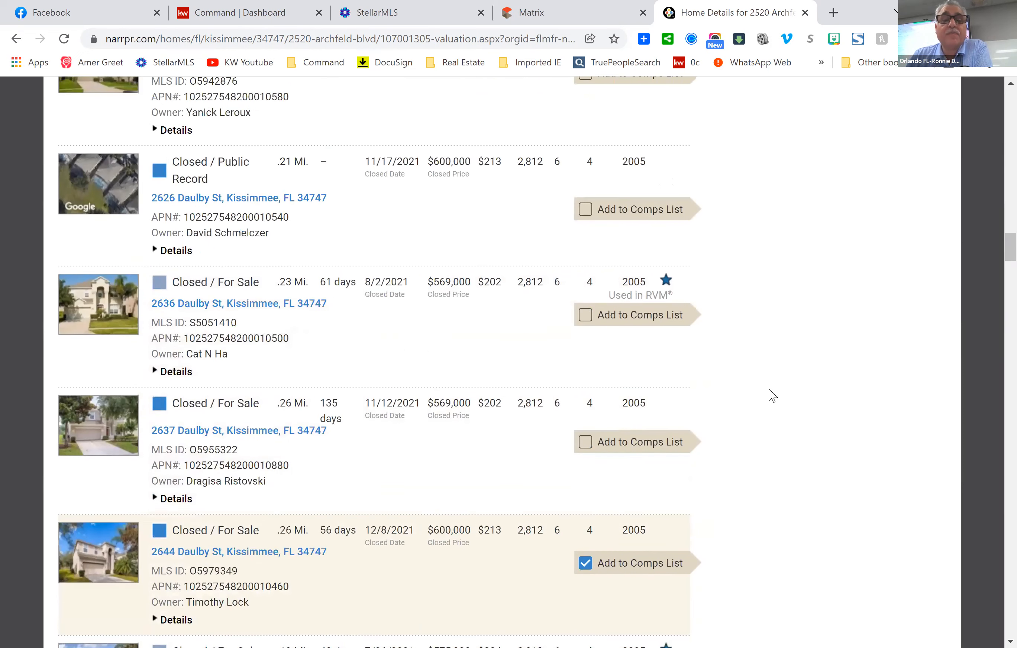
scroll(772, 396, "up", 4)
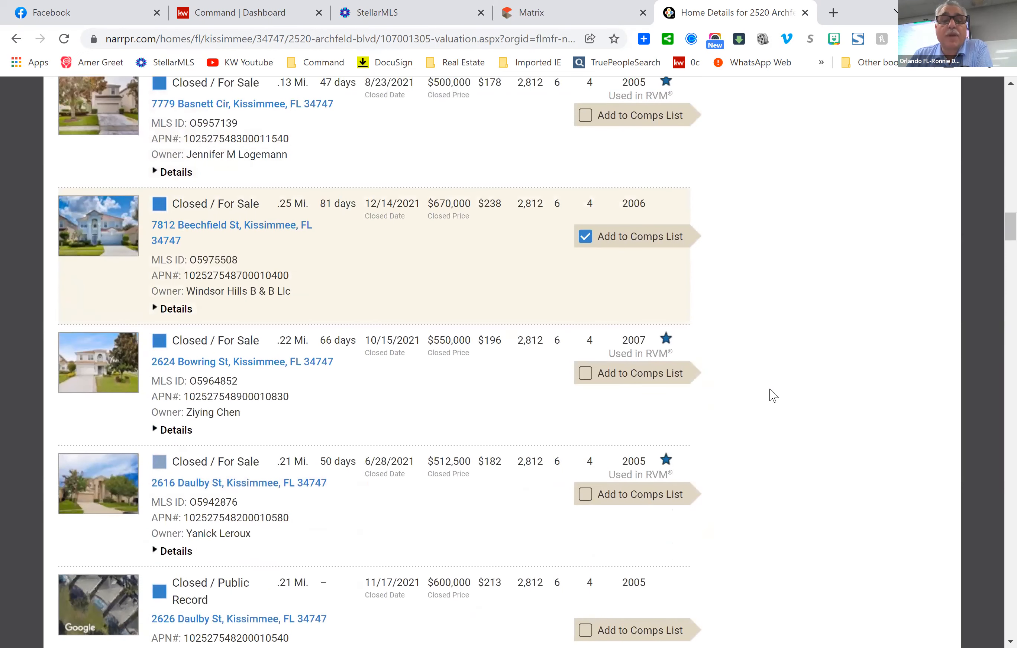
scroll(778, 392, "down", 2)
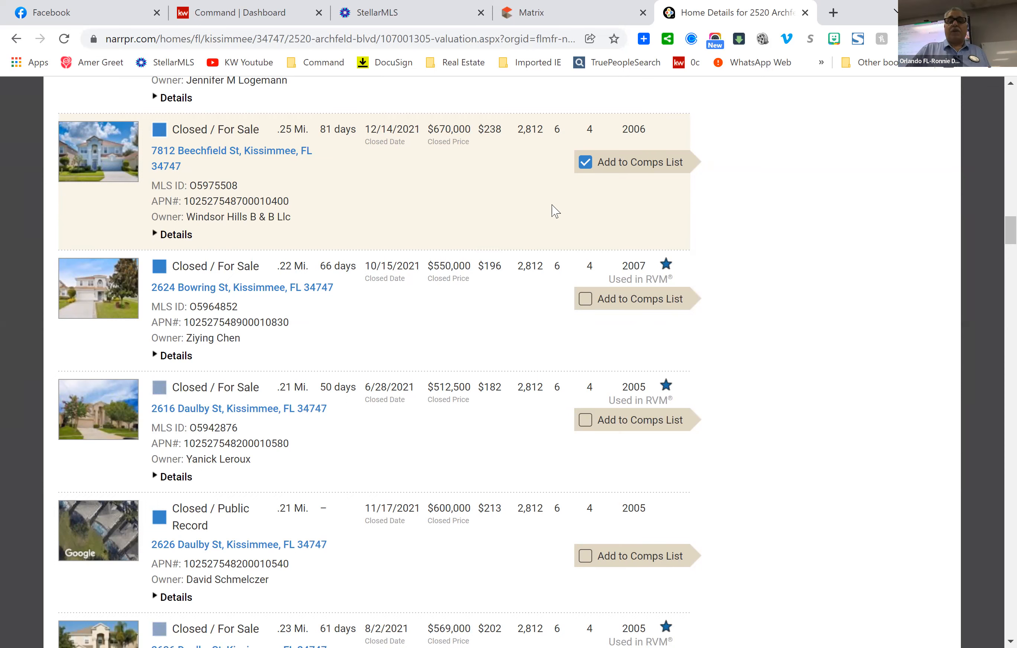
scroll(726, 226, "up", 5)
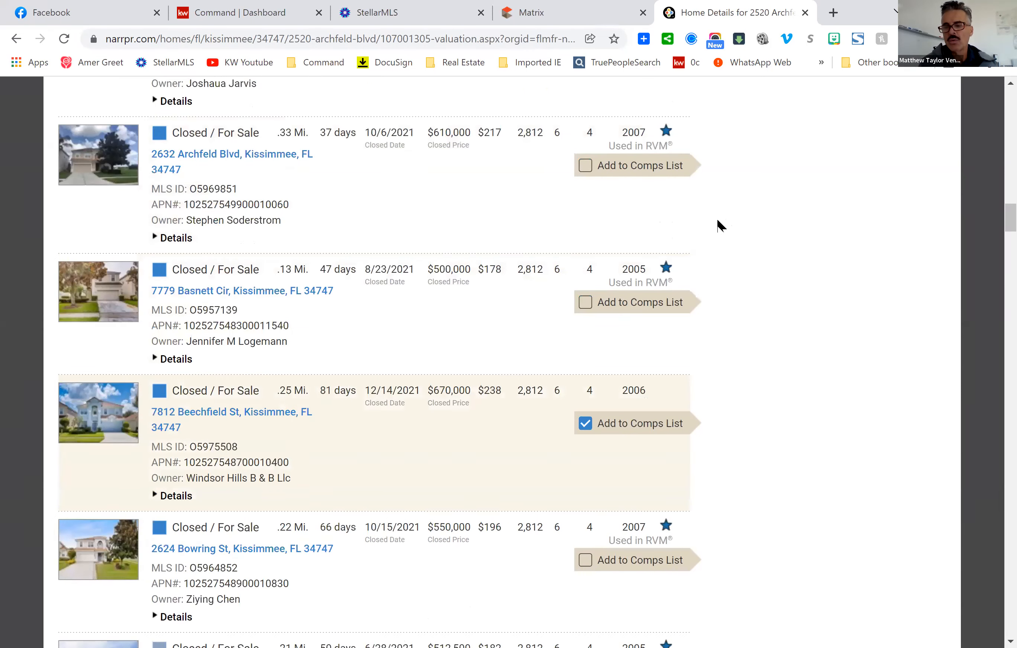
scroll(546, 265, "up", 5)
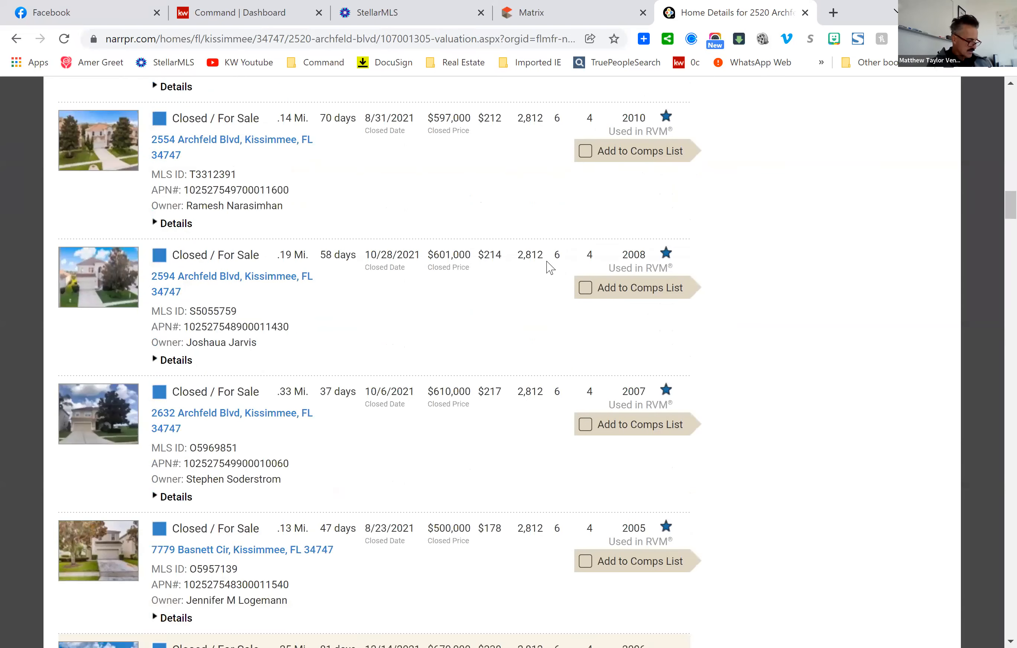
scroll(549, 267, "up", 7)
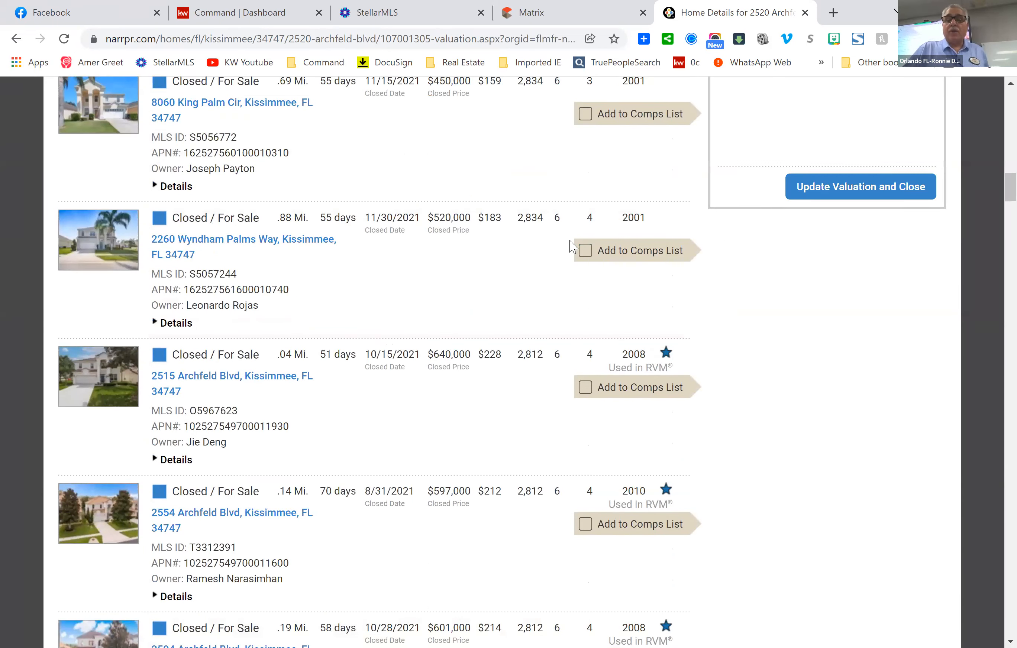
scroll(660, 249, "down", 20)
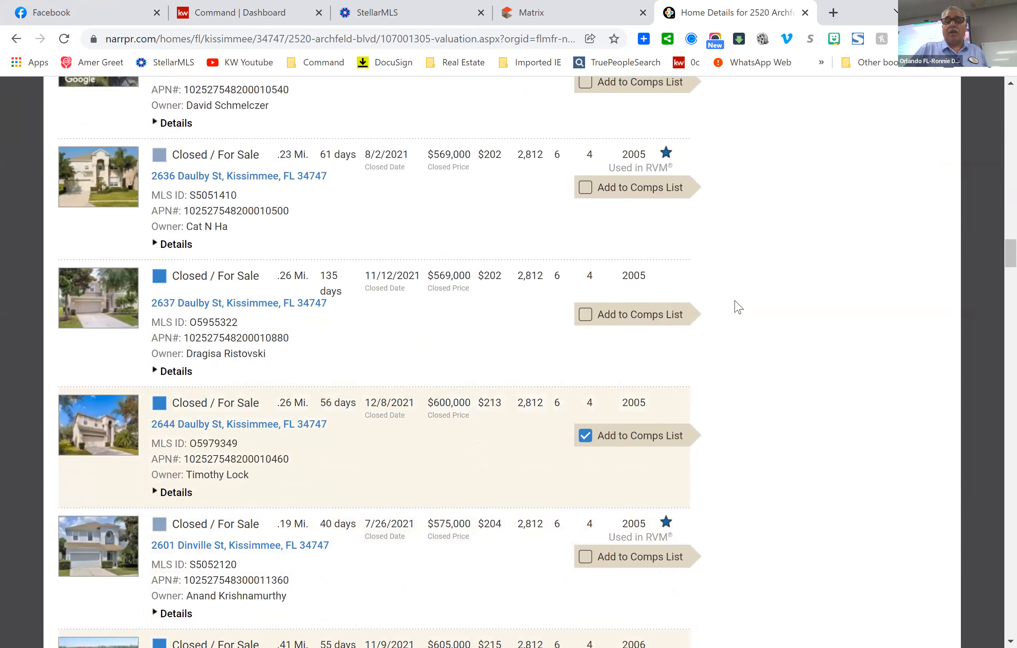
scroll(738, 306, "down", 1)
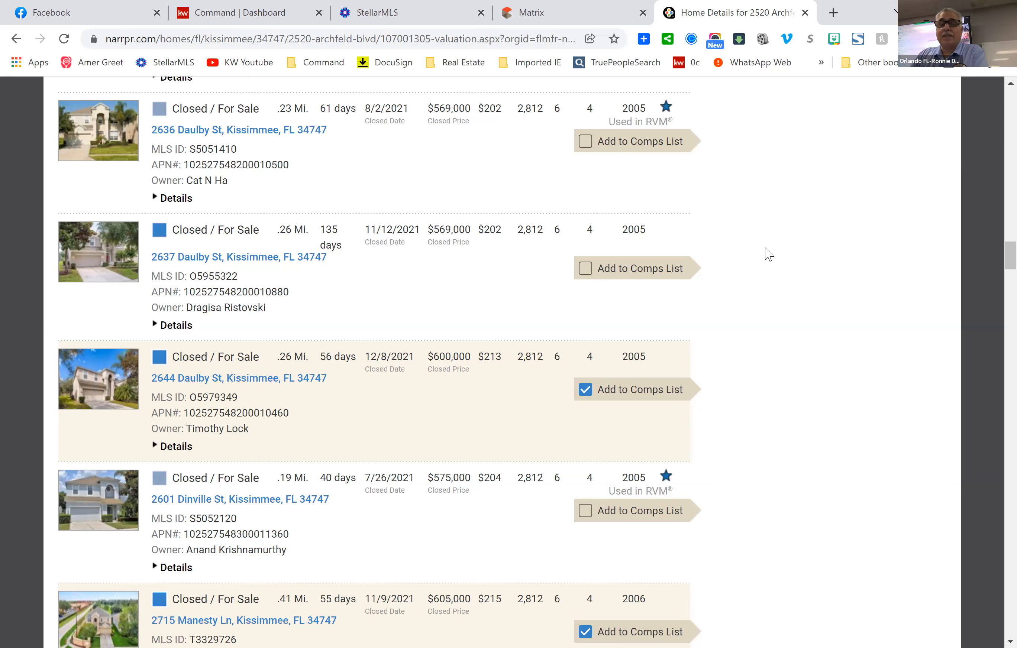
Scroll past the sold comps to the 25 For Sale candidates, including a pending $610,000 home .1 mi away.
scroll(778, 325, "down", 1)
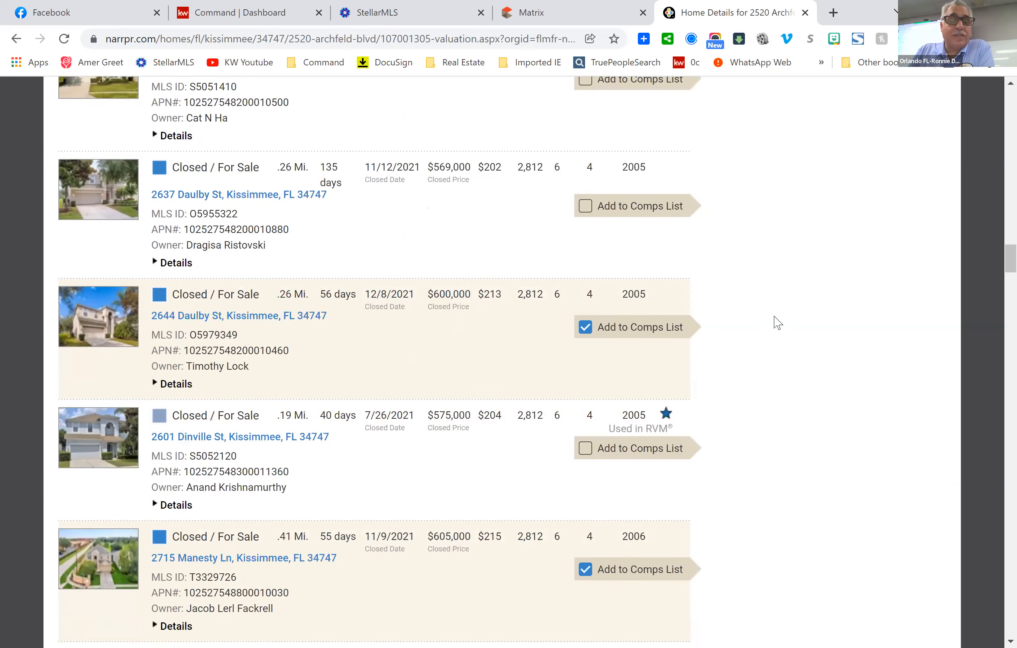
scroll(777, 324, "down", 12)
scroll(777, 324, "down", 10)
scroll(777, 324, "down", 11)
scroll(777, 323, "down", 12)
scroll(778, 323, "down", 11)
scroll(778, 323, "down", 6)
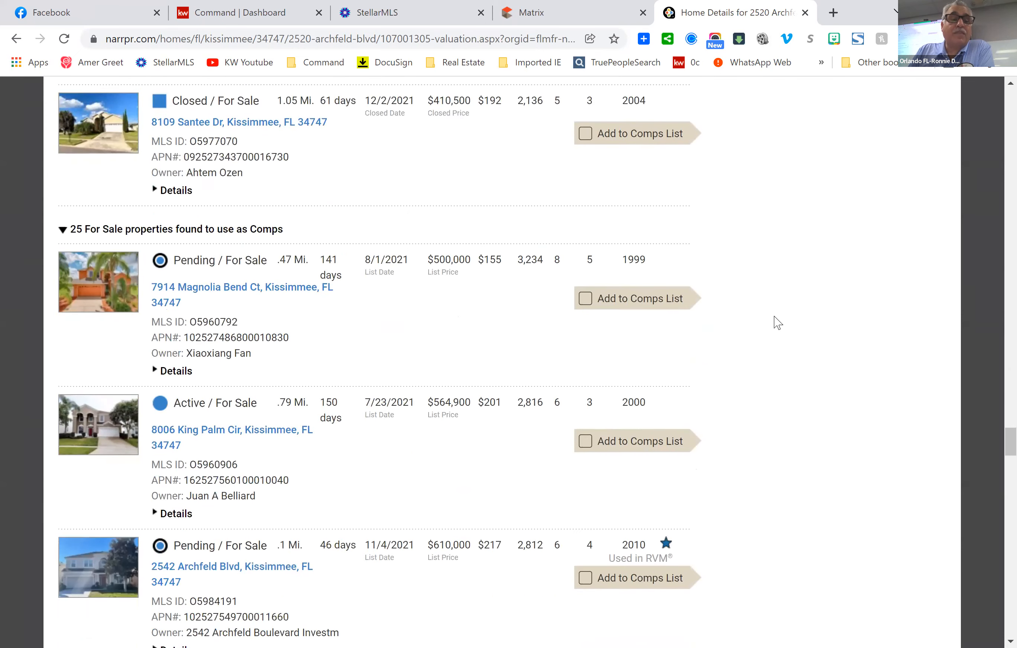
scroll(778, 323, "down", 2)
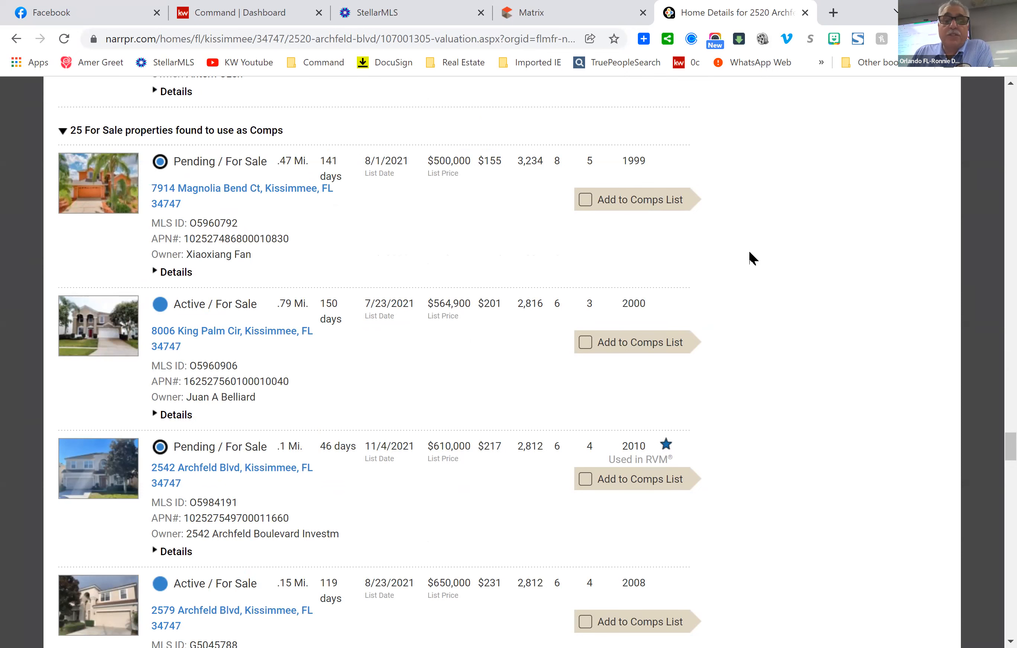
scroll(748, 252, "down", 3)
scroll(753, 260, "down", 2)
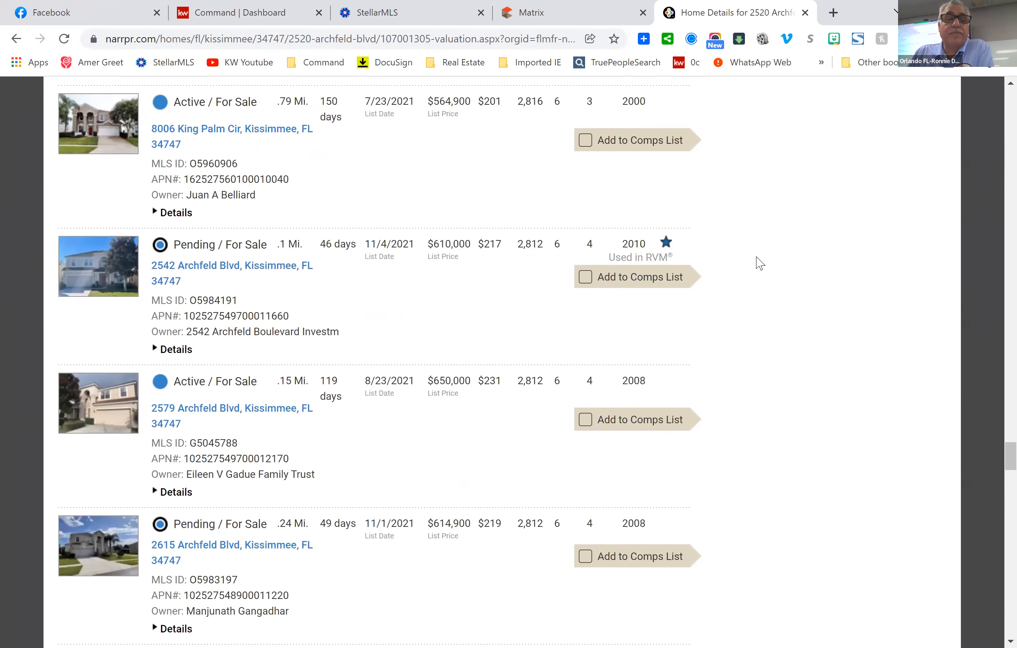
scroll(759, 263, "down", 2)
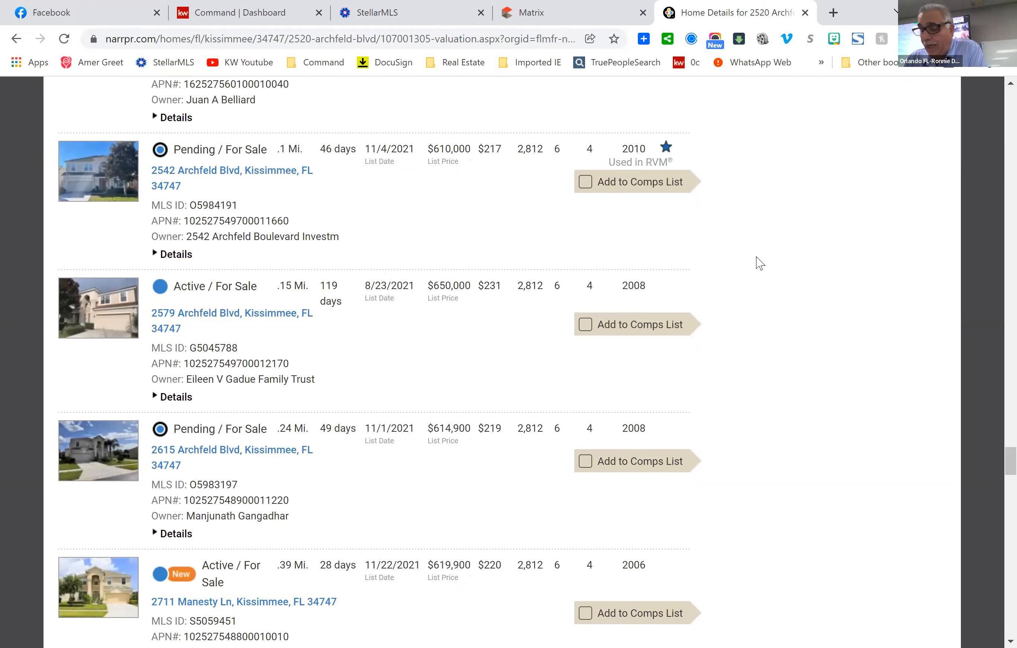
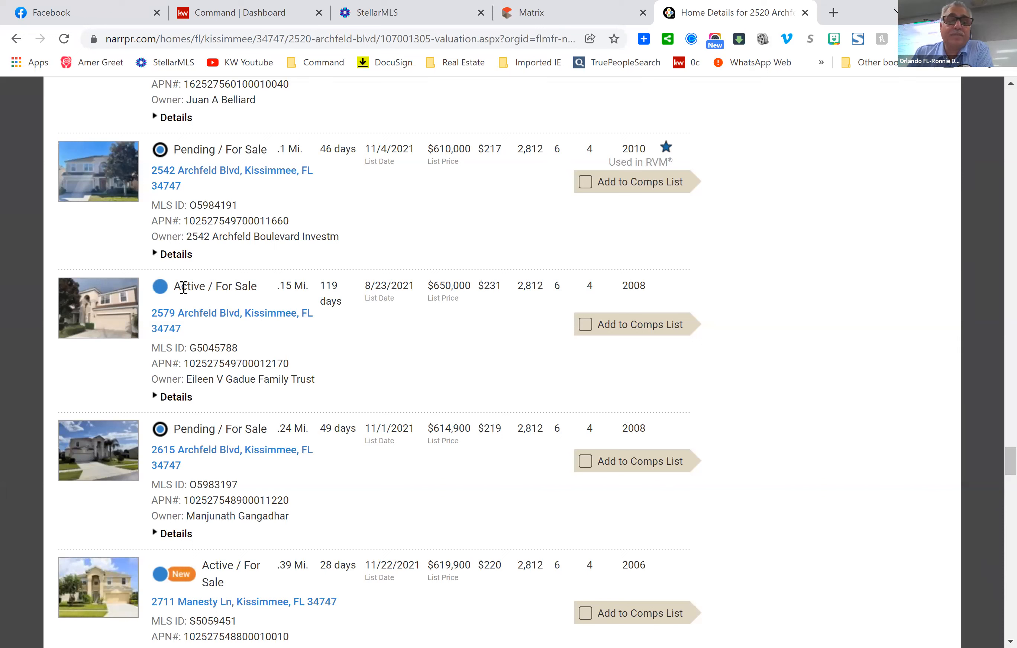
left_click(586, 183)
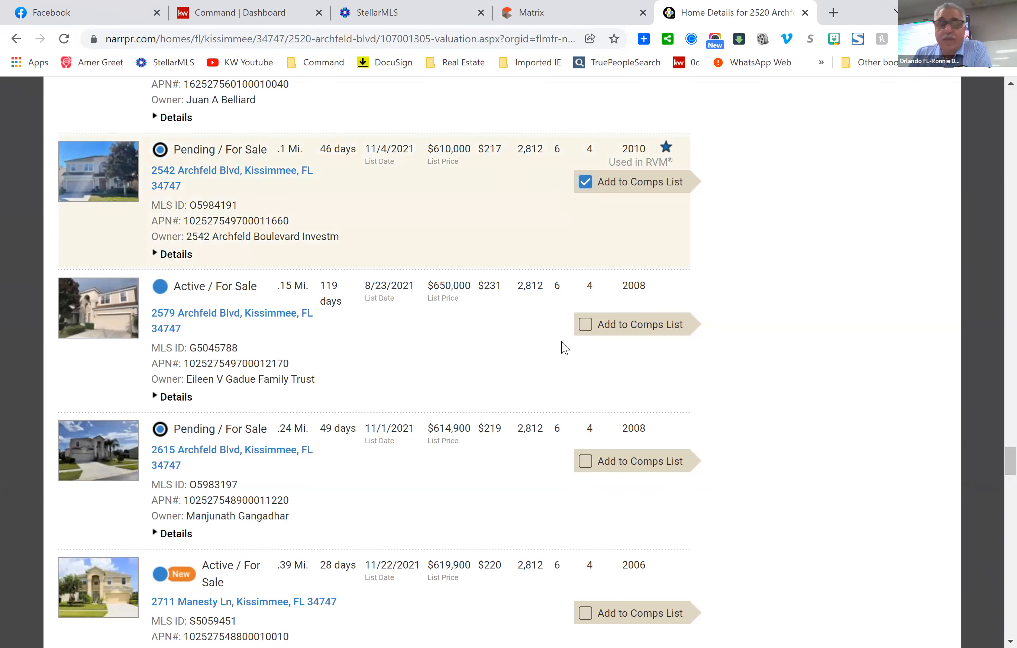
scroll(406, 393, "down", 1)
scroll(413, 392, "down", 3)
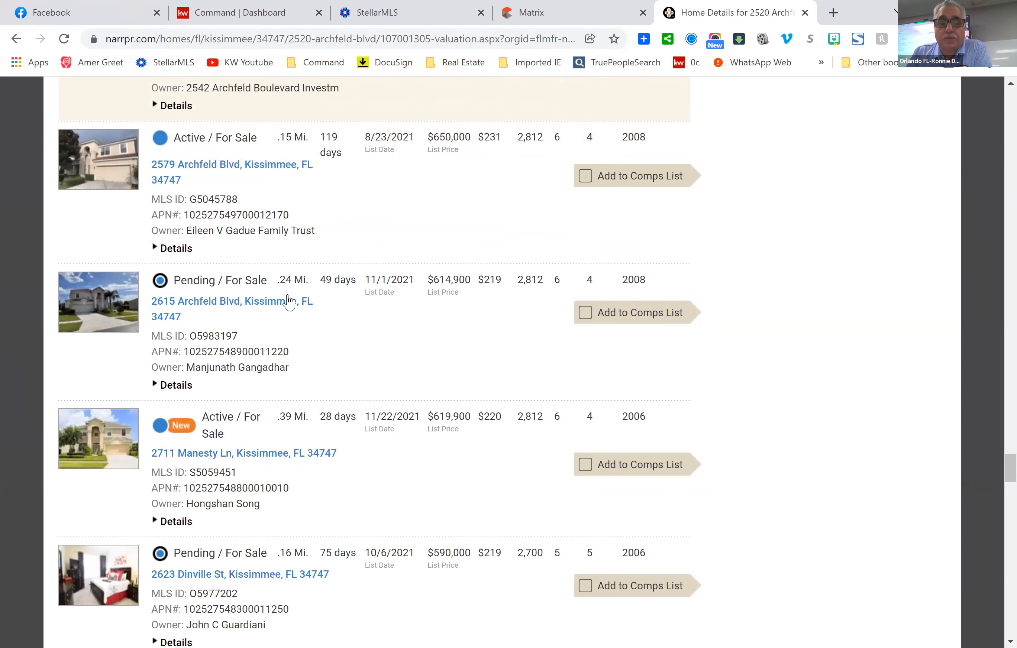
left_click(585, 315)
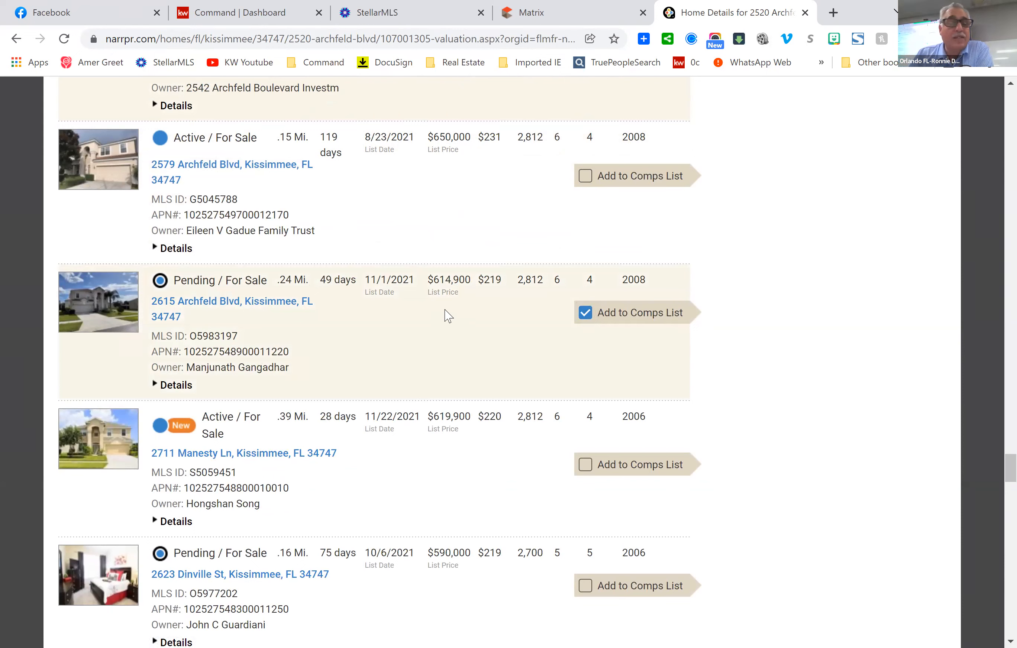
scroll(390, 454, "down", 3)
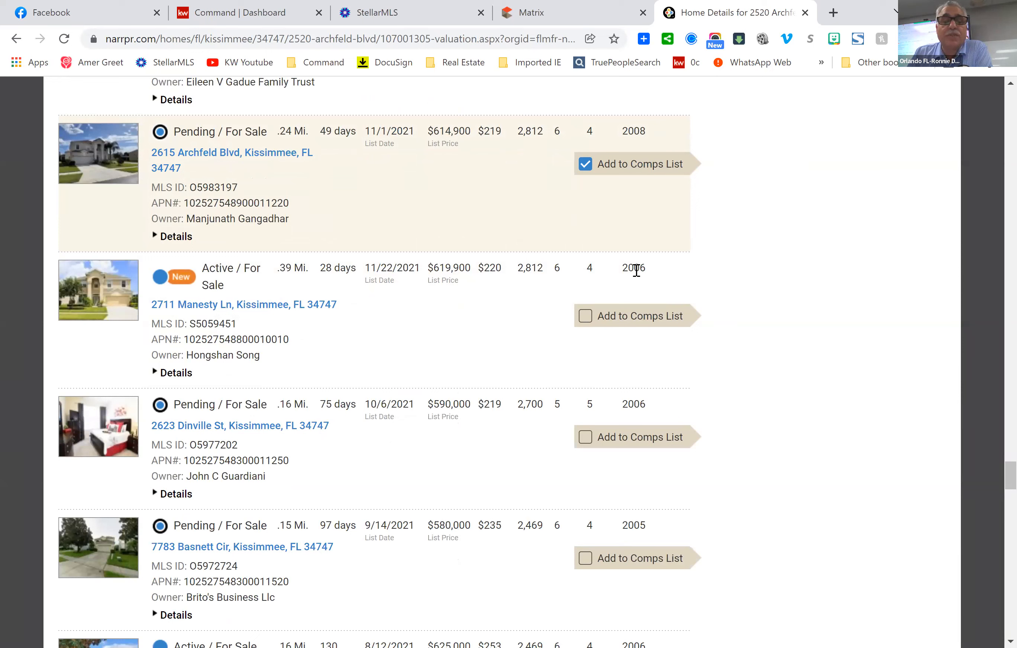
left_click(585, 316)
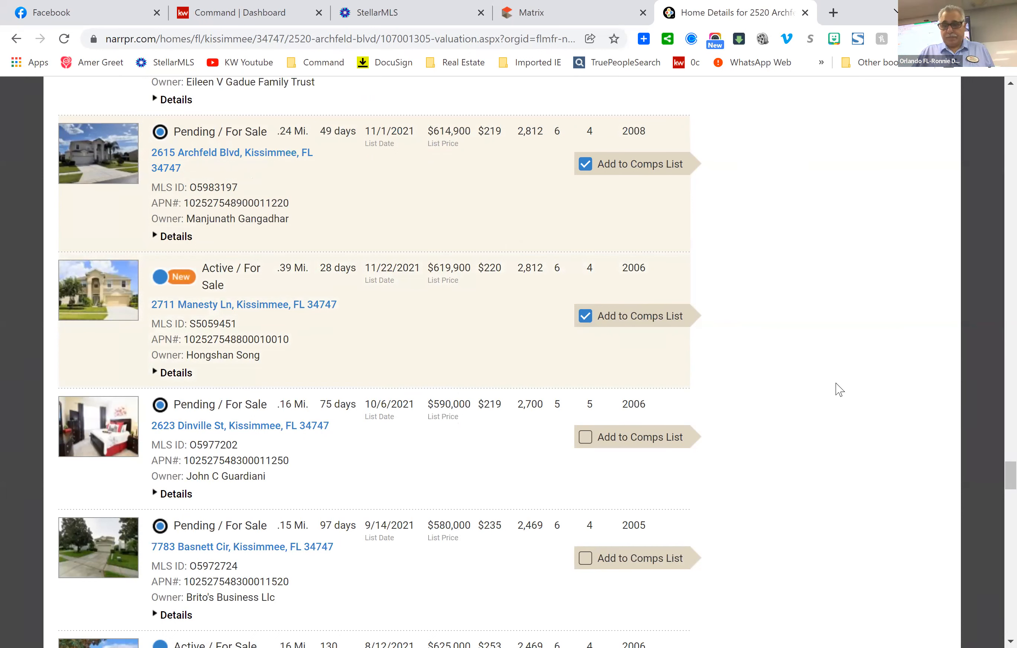
scroll(859, 372, "up", 12)
scroll(867, 371, "up", 20)
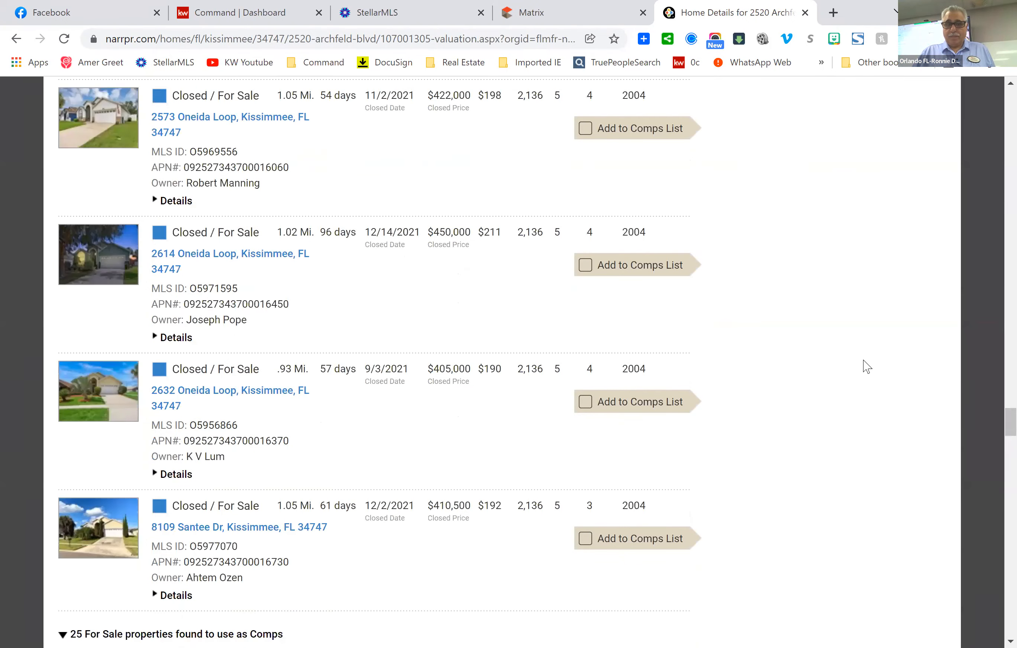
scroll(870, 367, "up", 20)
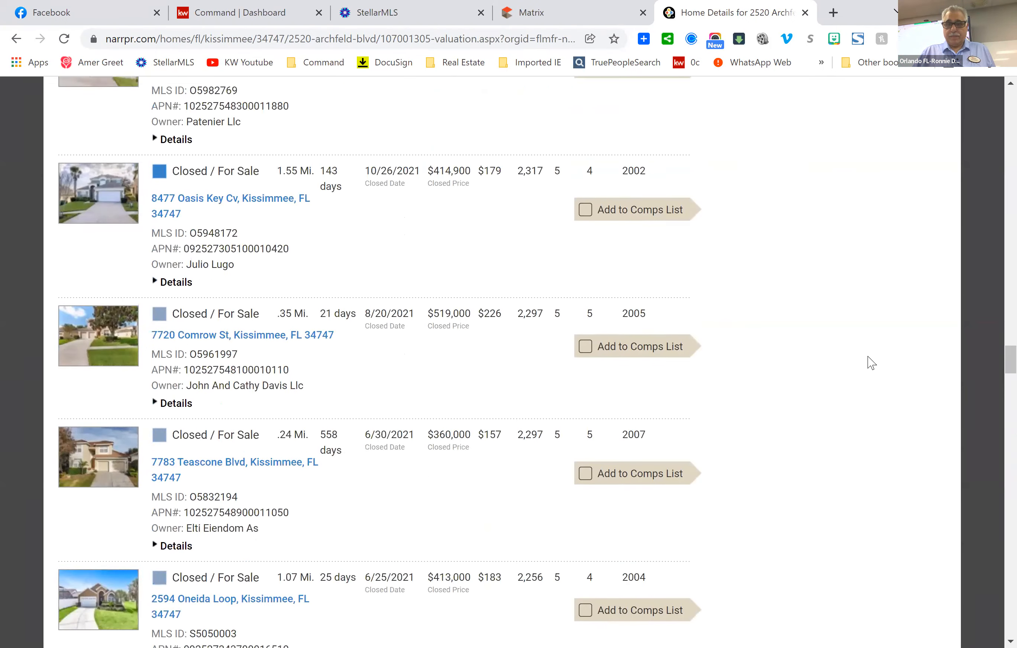
scroll(871, 362, "up", 20)
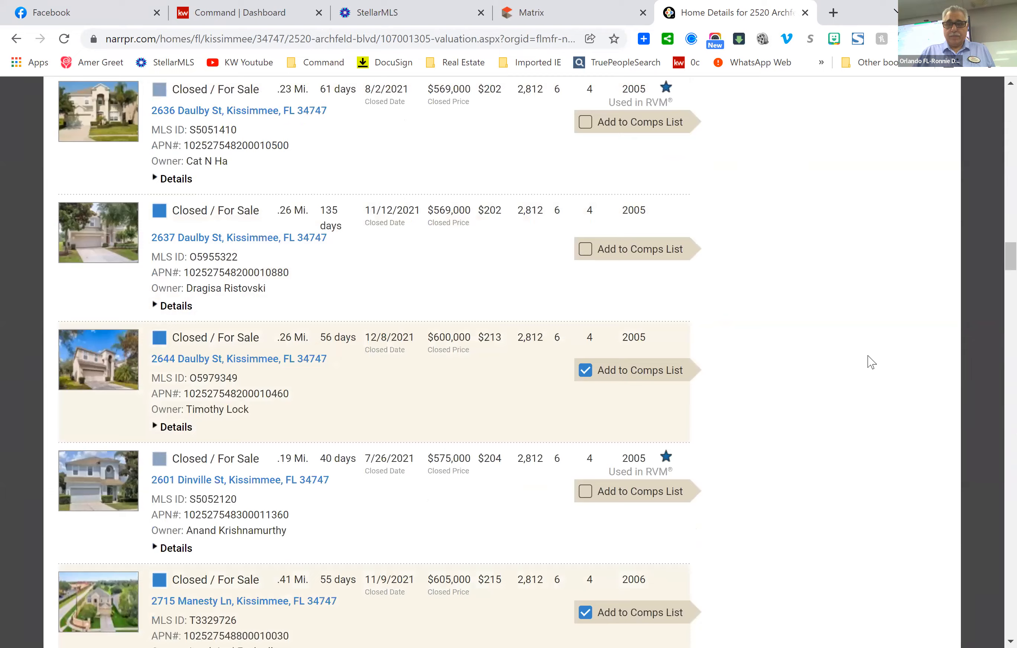
scroll(870, 362, "up", 20)
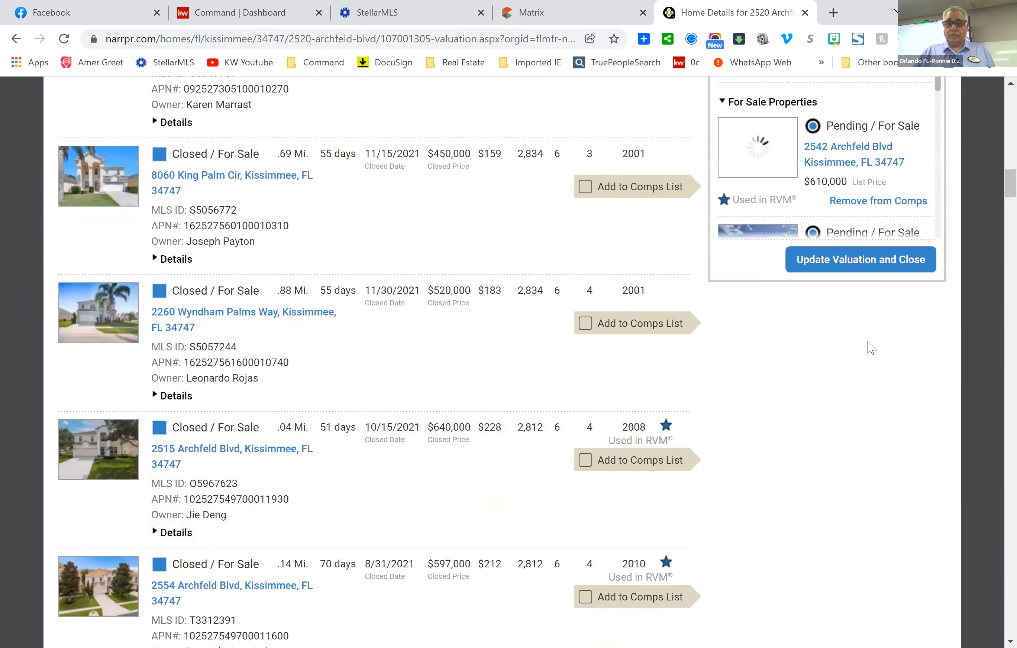
scroll(868, 340, "up", 1)
scroll(878, 357, "down", 1)
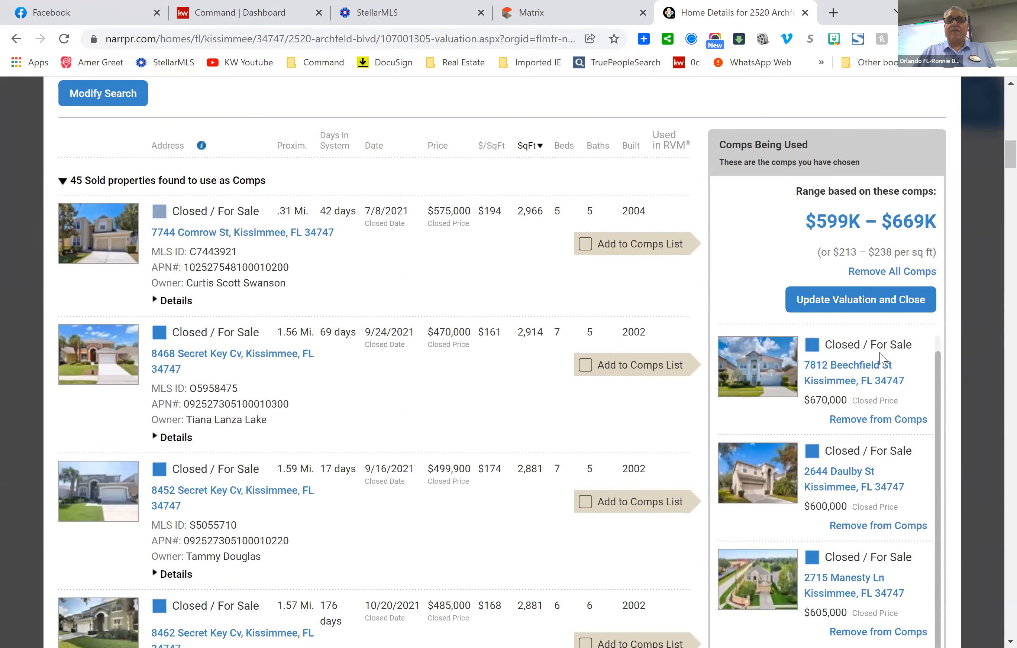
scroll(883, 358, "down", 1)
scroll(905, 362, "up", 1)
scroll(908, 367, "up", 1)
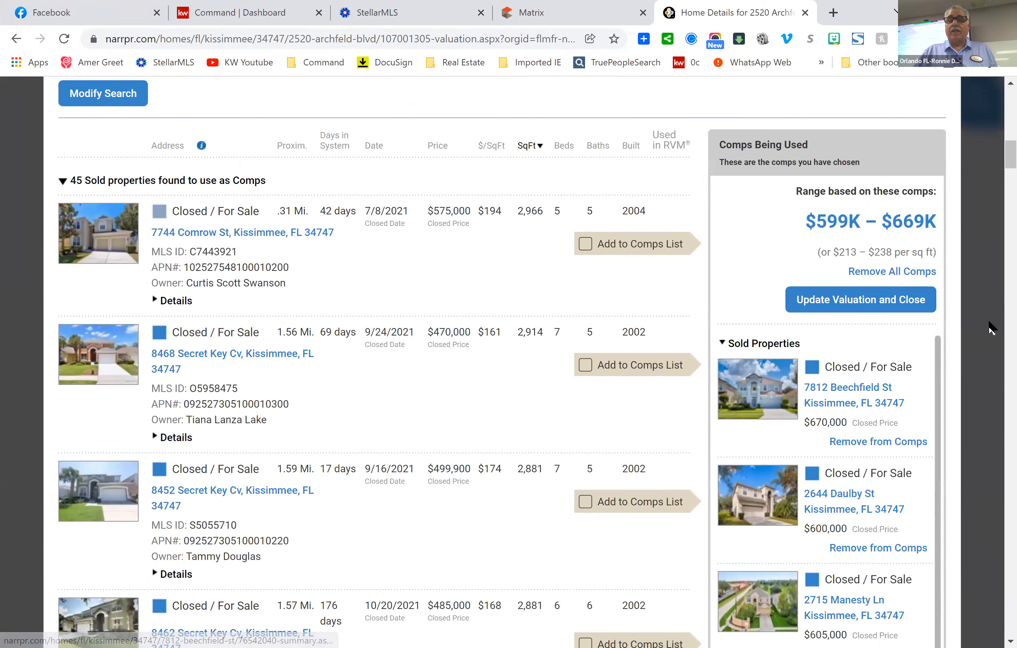
scroll(970, 318, "down", 1)
scroll(970, 324, "down", 1)
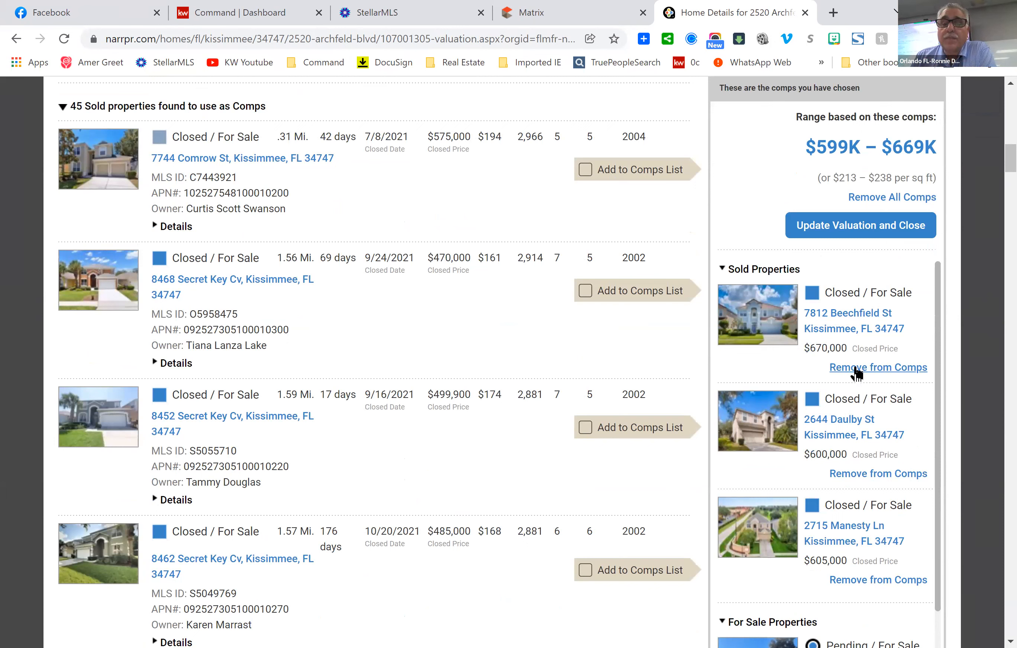
scroll(879, 390, "down", 3)
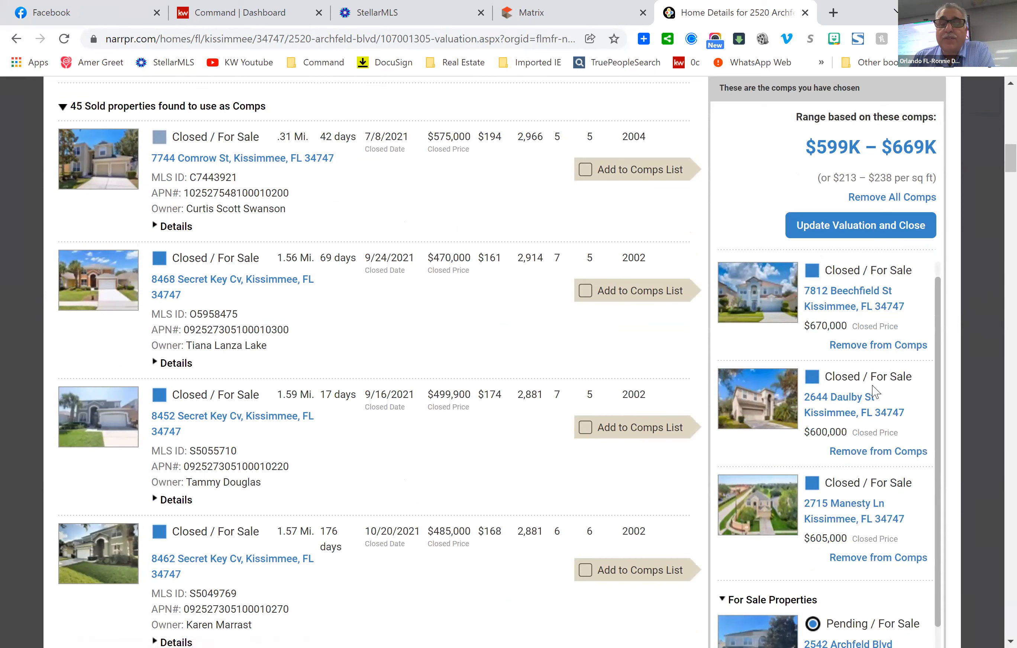
scroll(874, 409, "down", 10)
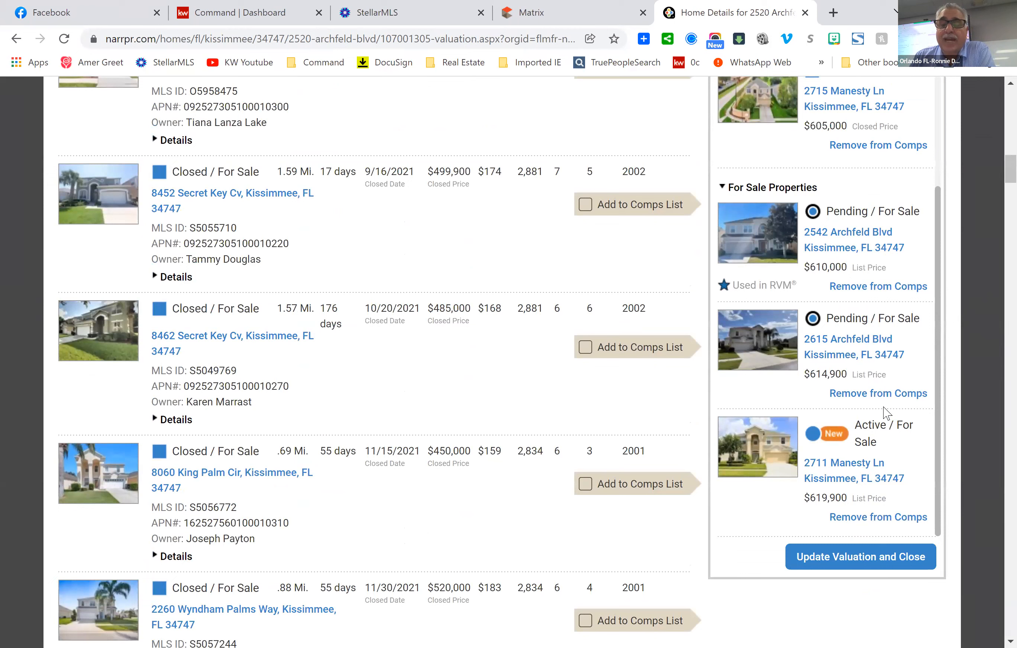
scroll(897, 355, "up", 1)
scroll(900, 348, "down", 1)
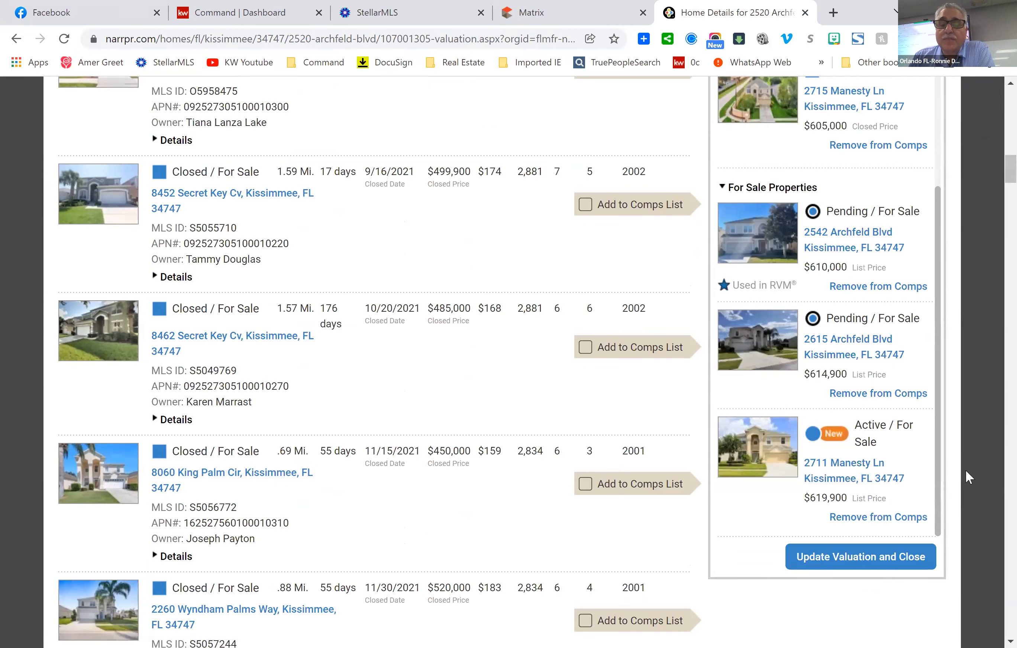
Update the valuation with the chosen comps, giving $619,577 within a $599K–$669K range.
left_click(862, 564)
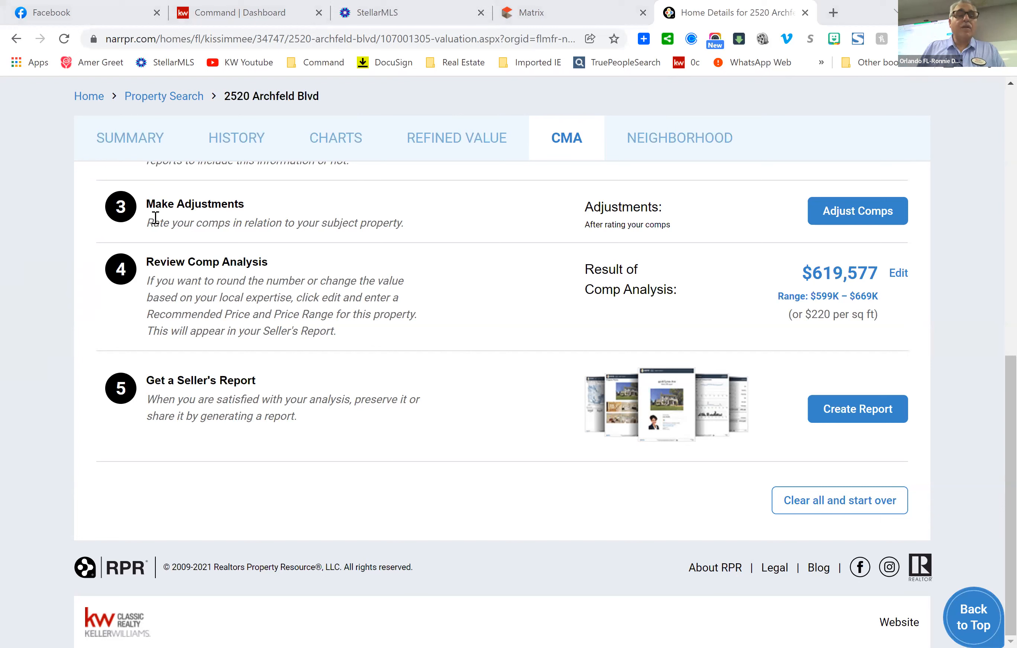
left_click(128, 141)
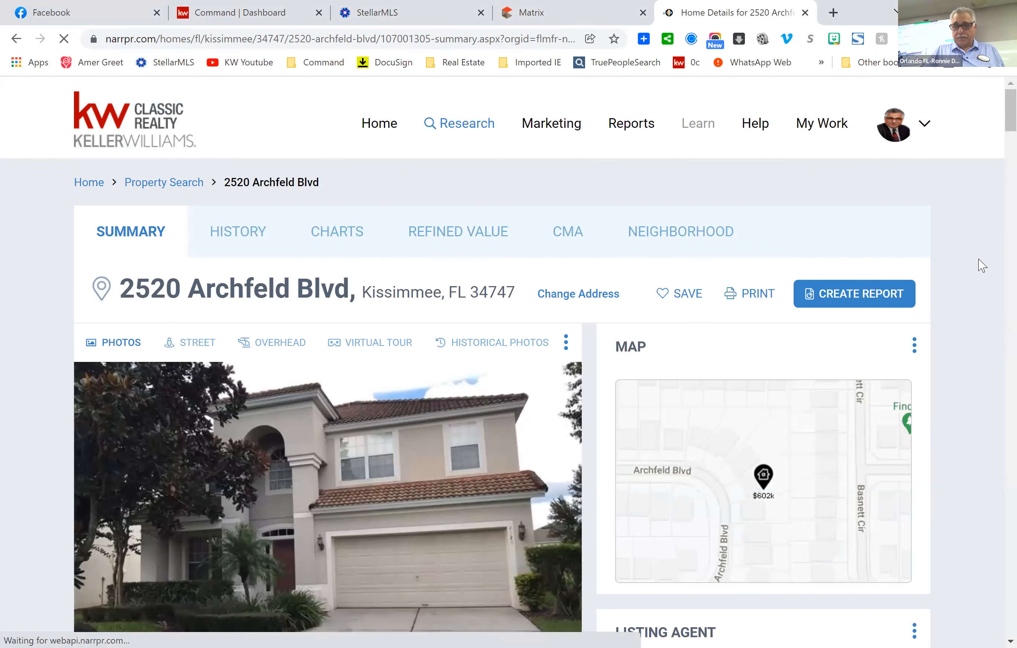
scroll(977, 265, "down", 1)
scroll(977, 264, "down", 10)
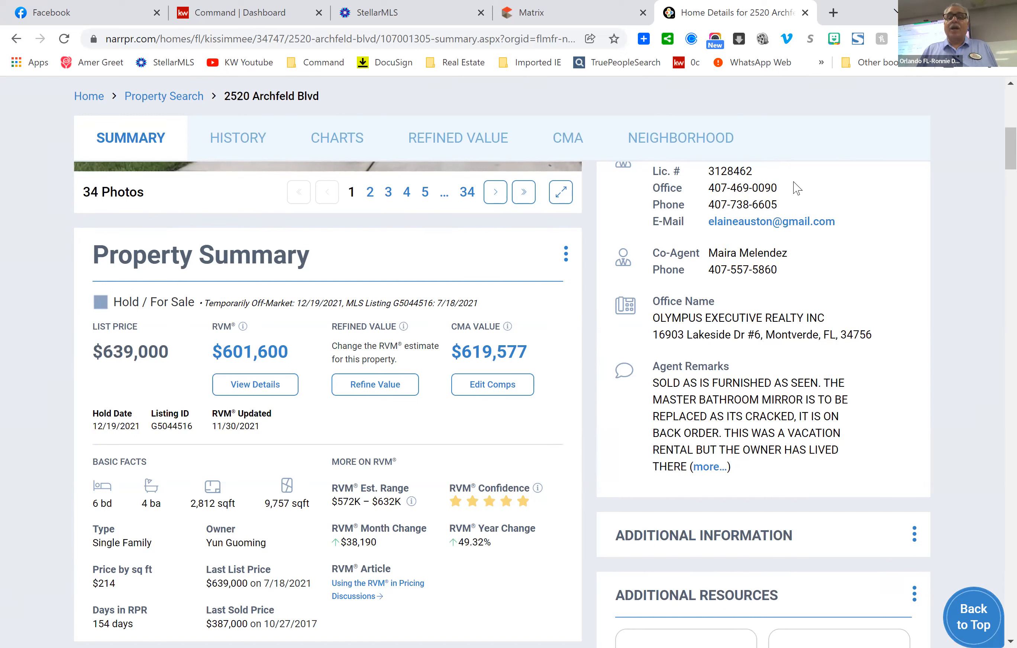
left_click_drag(822, 383, 652, 383)
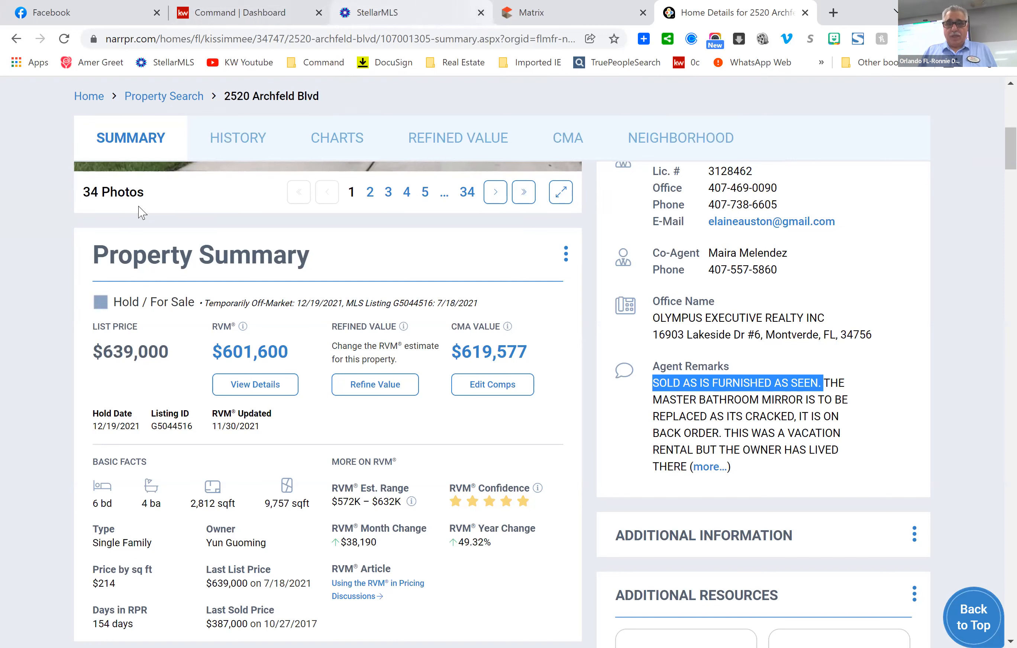
scroll(992, 184, "up", 3)
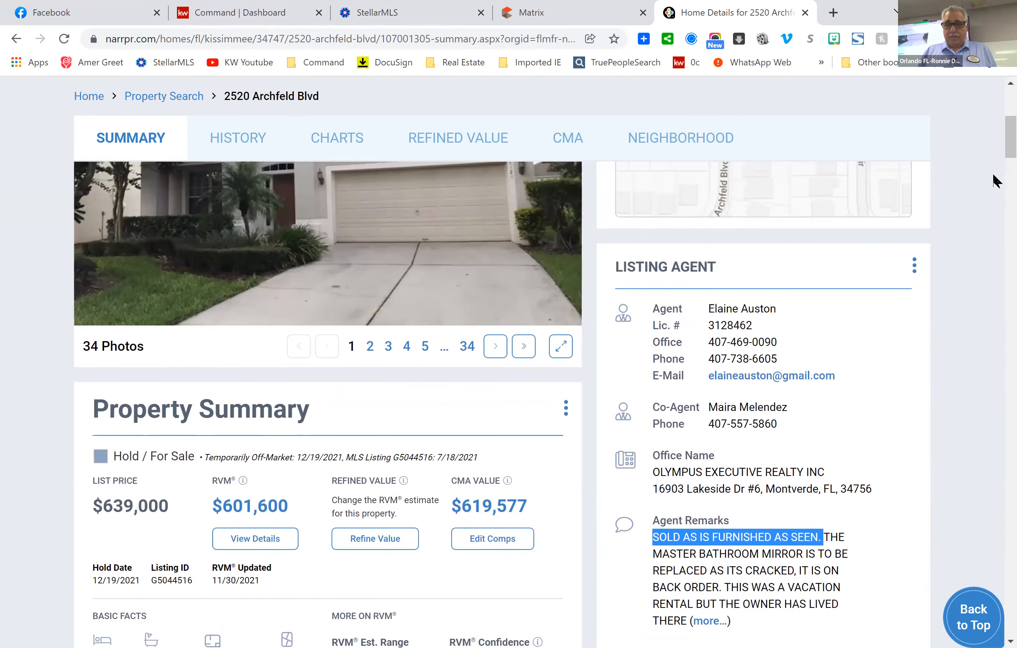
scroll(994, 188, "up", 5)
scroll(992, 176, "down", 2)
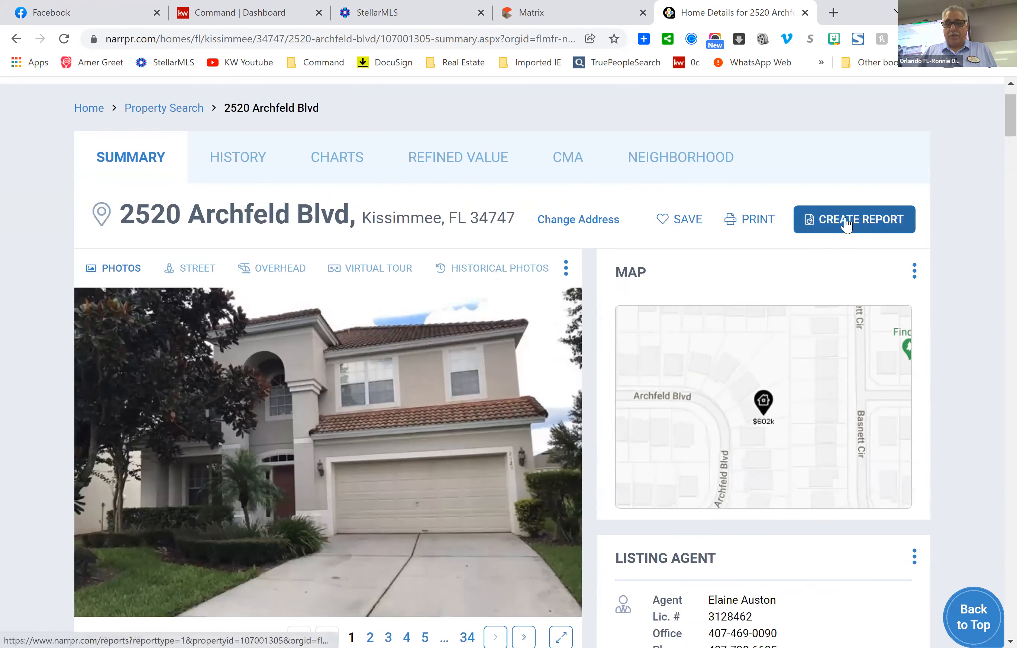
left_click(846, 223)
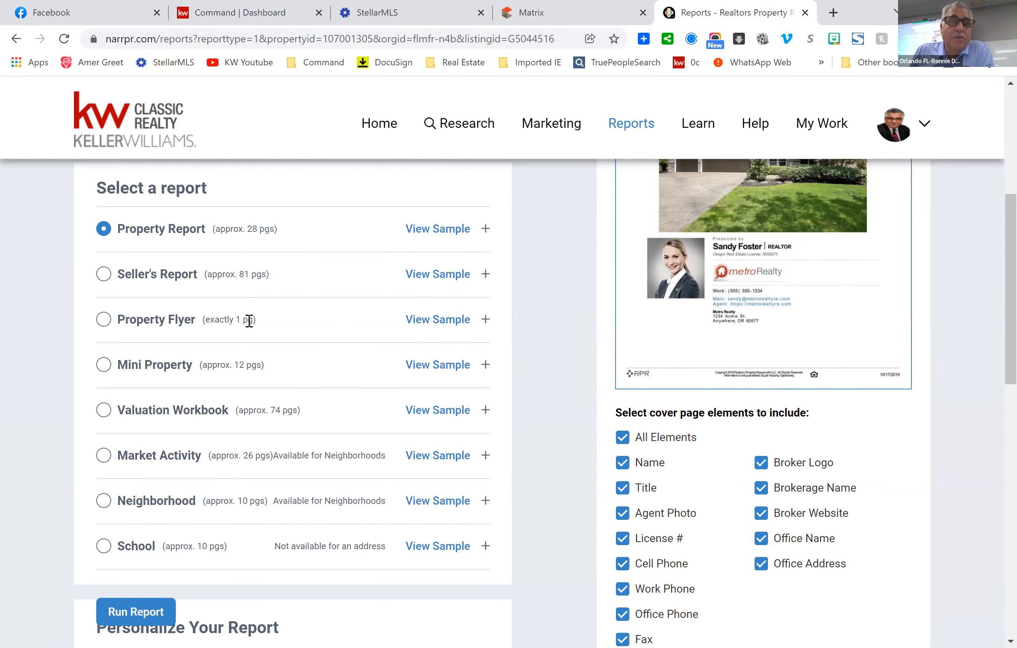
scroll(256, 325, "down", 3)
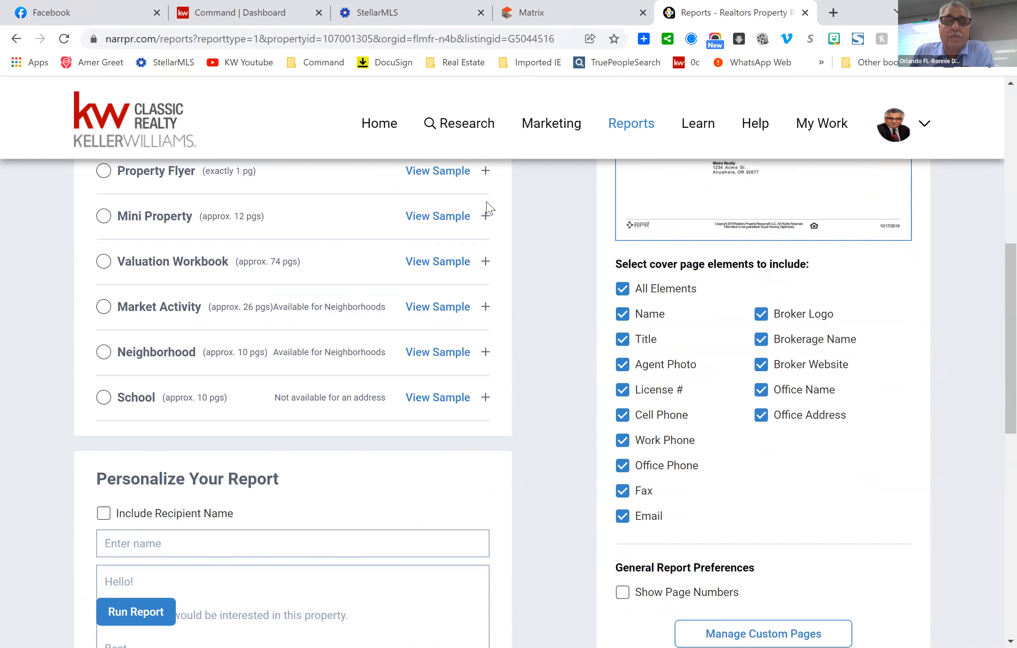
Preview the one-page Property Flyer sample with its photo, locator map, property facts and description.
left_click(445, 178)
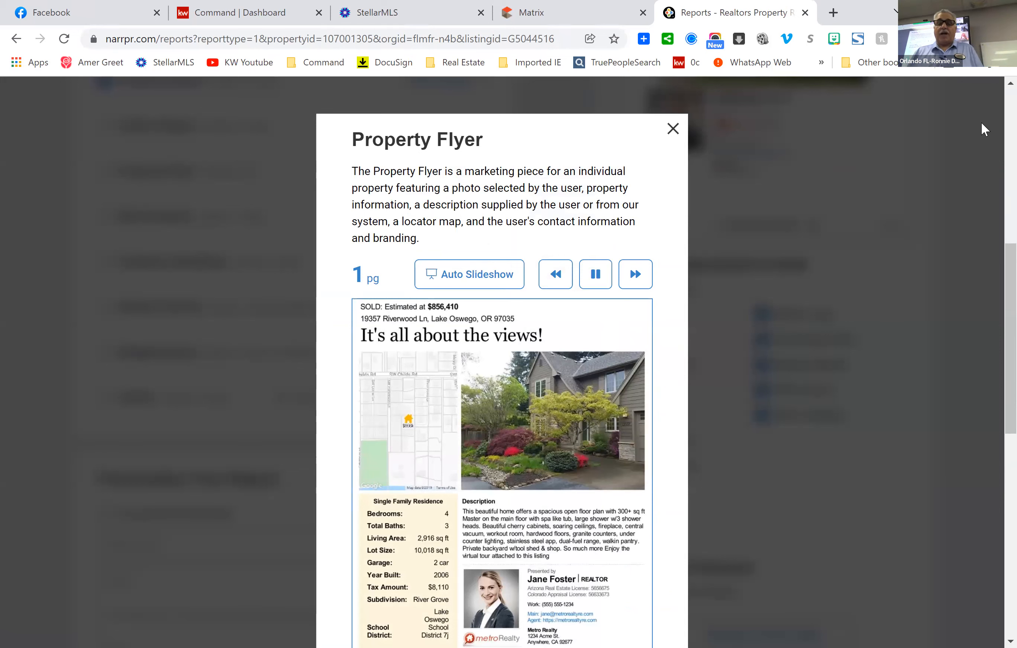
scroll(795, 319, "down", 3)
scroll(797, 316, "up", 2)
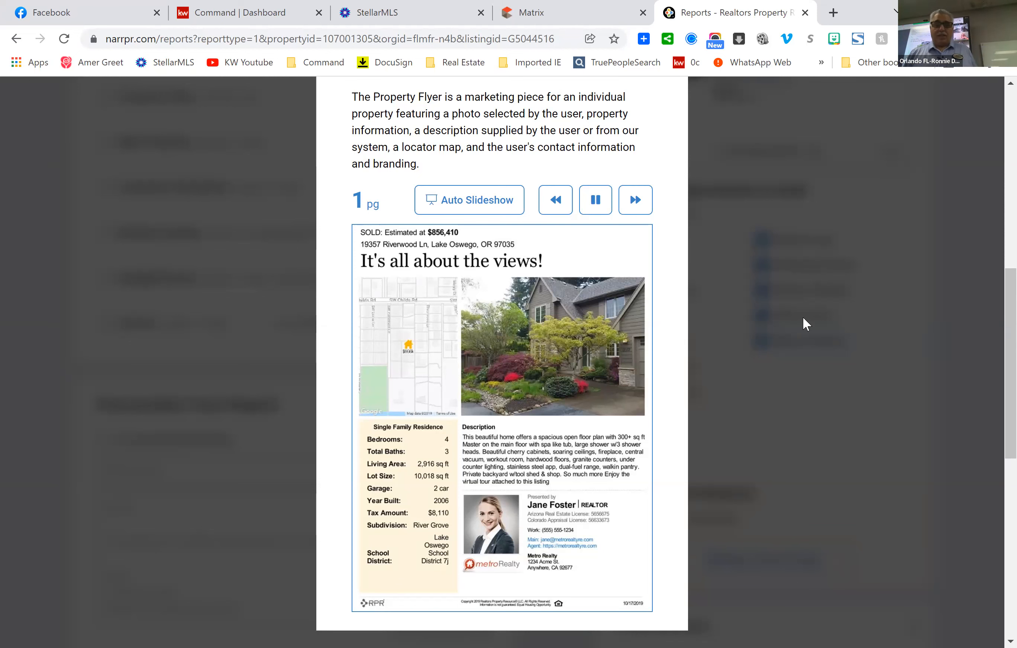
scroll(801, 333, "up", 5)
scroll(712, 278, "down", 3)
scroll(731, 277, "down", 3)
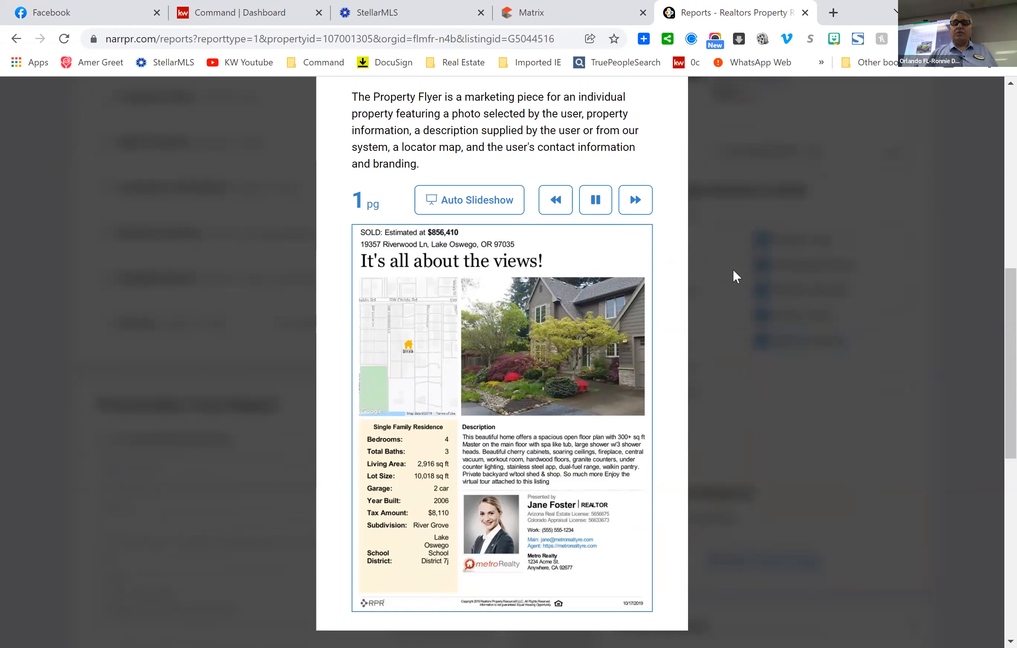
scroll(891, 255, "up", 2)
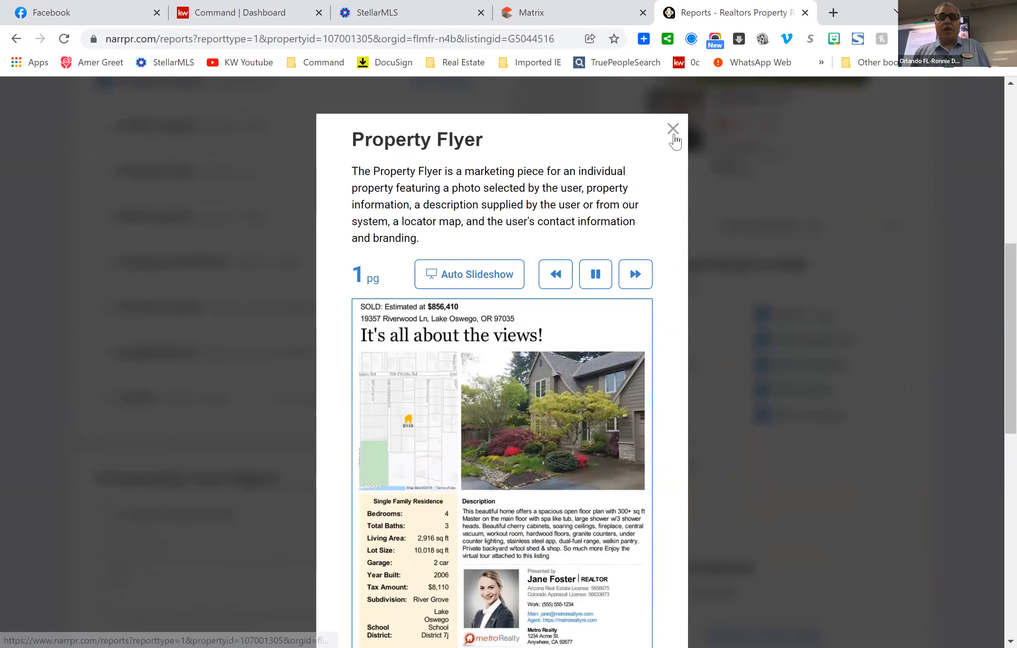
Close the Property Flyer sample and scroll back through the list of report types.
left_click(691, 189)
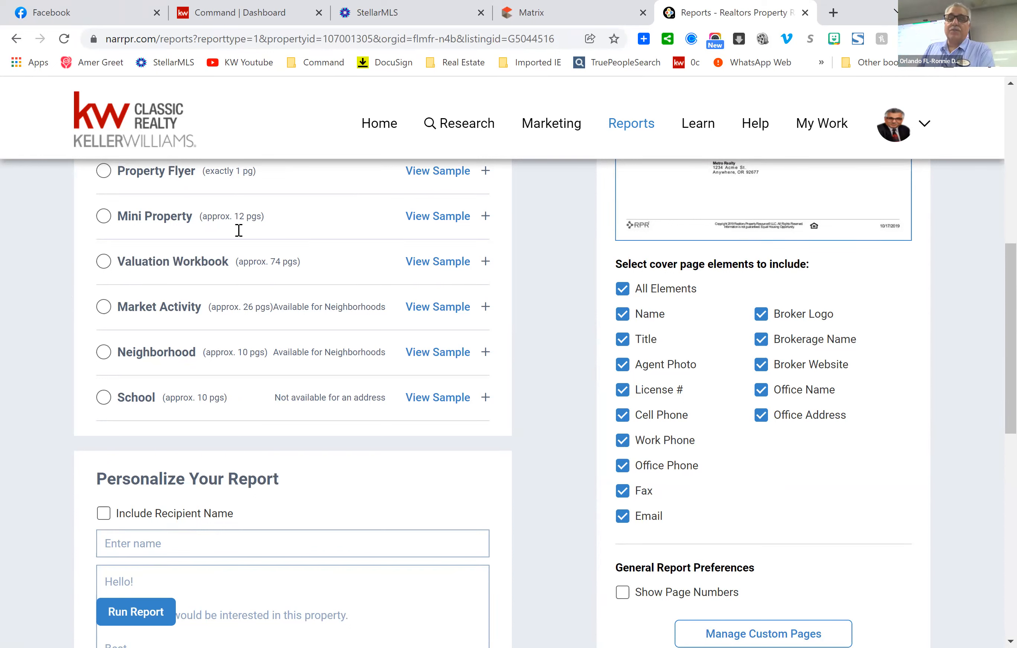
scroll(535, 410, "up", 3)
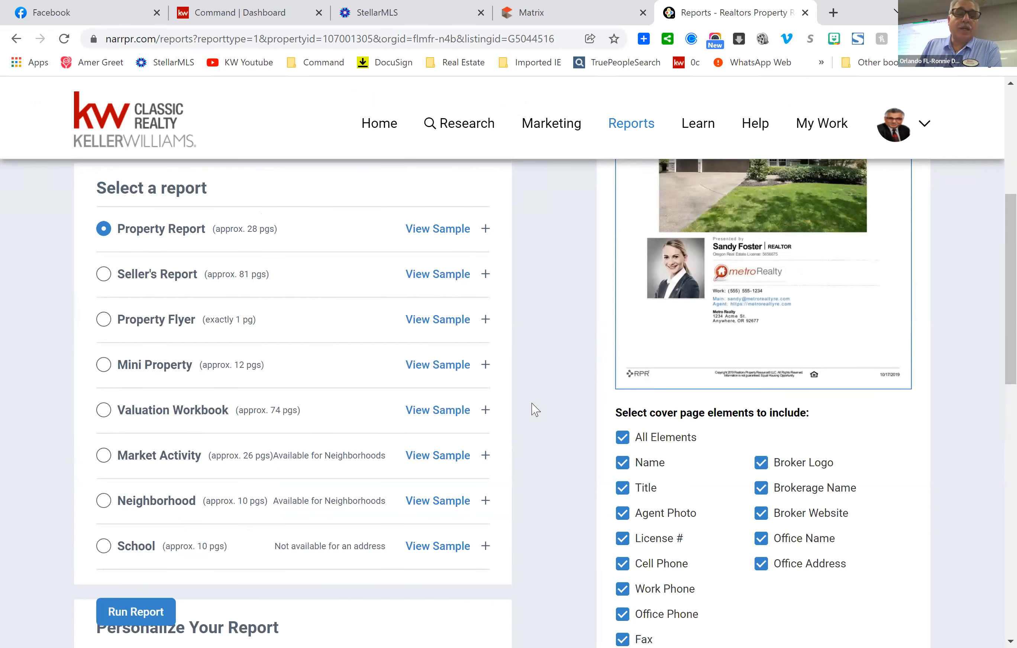
scroll(536, 364, "down", 3)
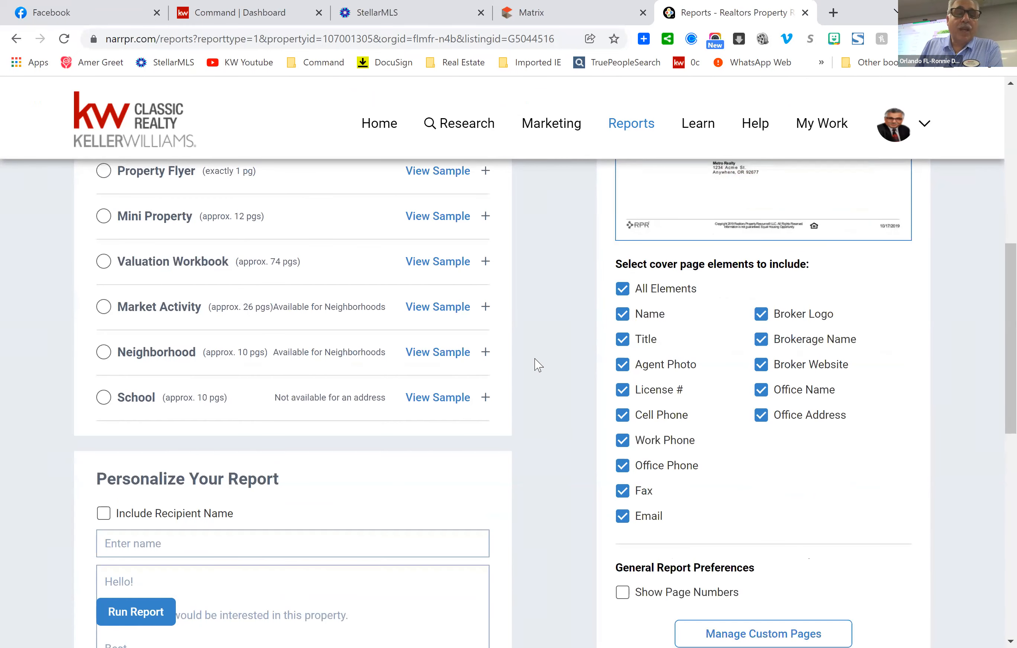
scroll(538, 364, "up", 2)
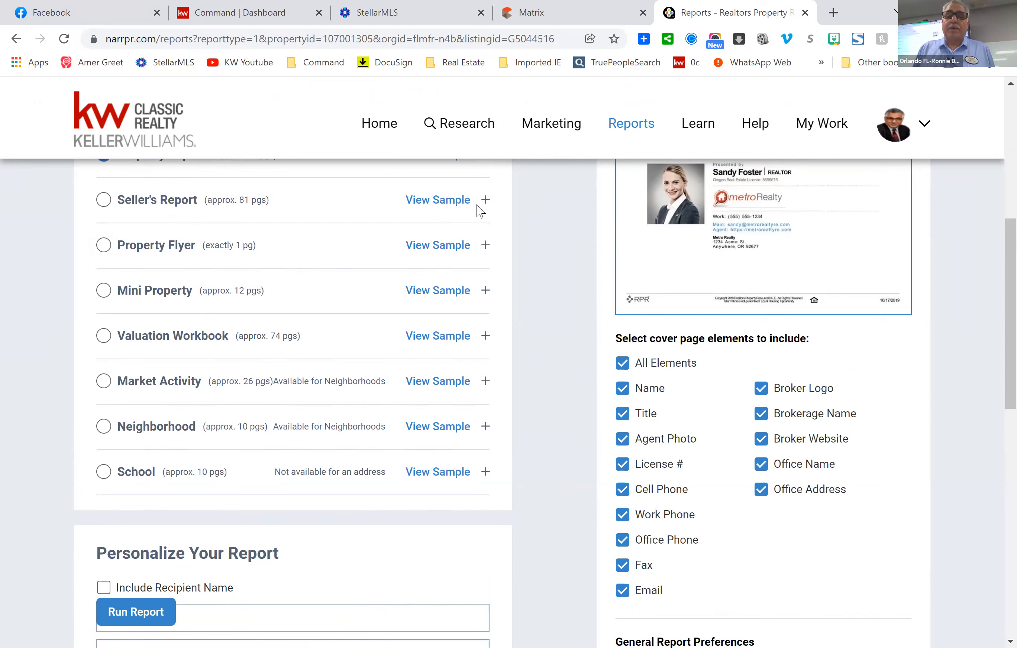
Open the Seller's Report sample and page through its photos, property history and market activity.
left_click(435, 200)
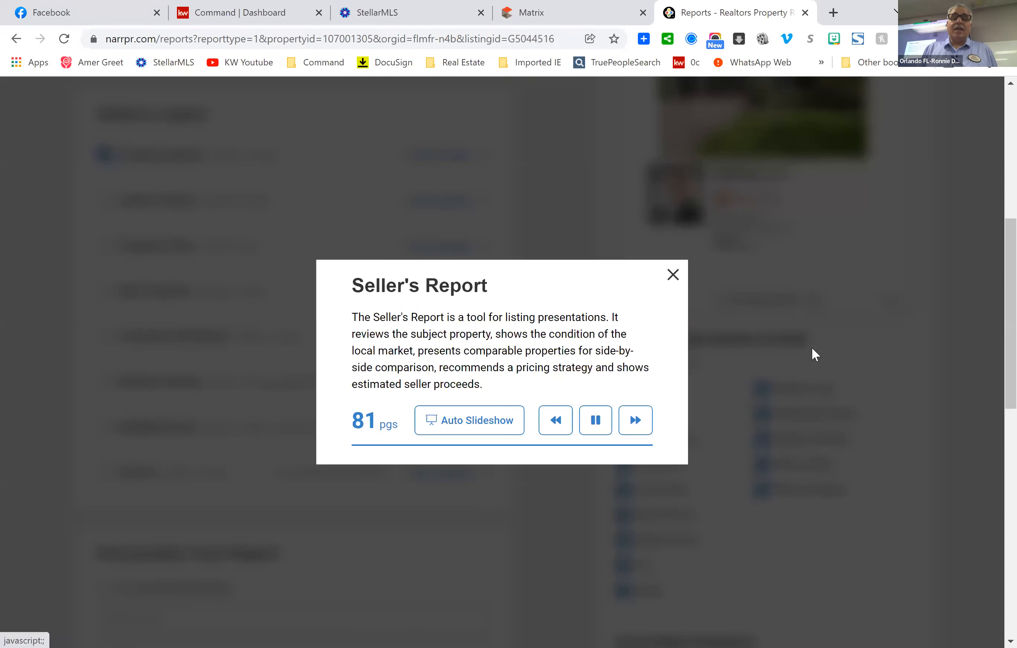
scroll(829, 369, "down", 1)
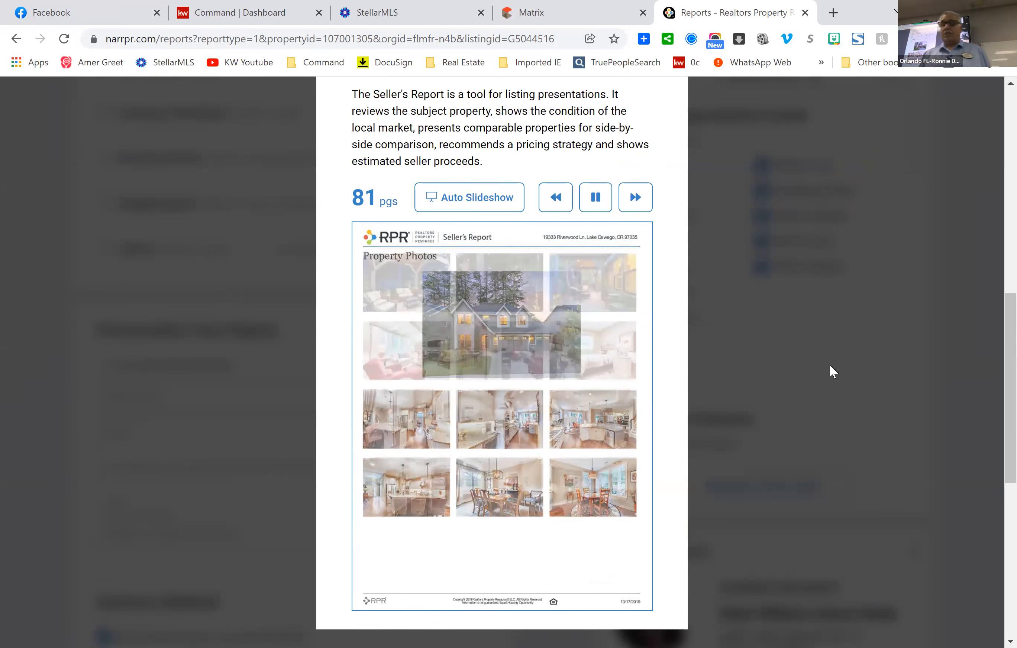
left_click(633, 200)
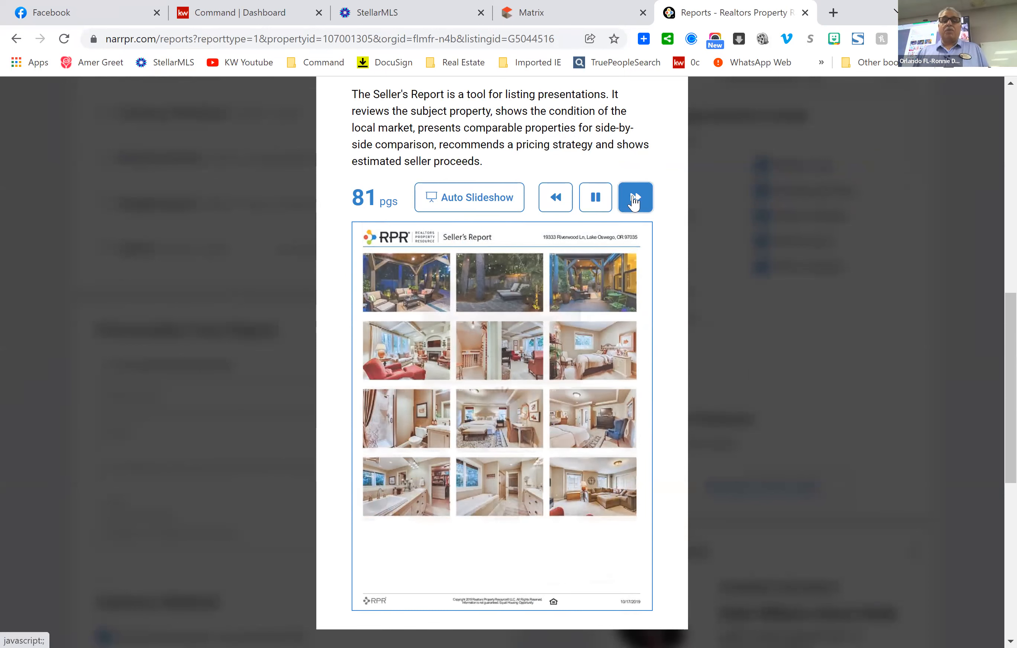
left_click(634, 201)
left_click(635, 201)
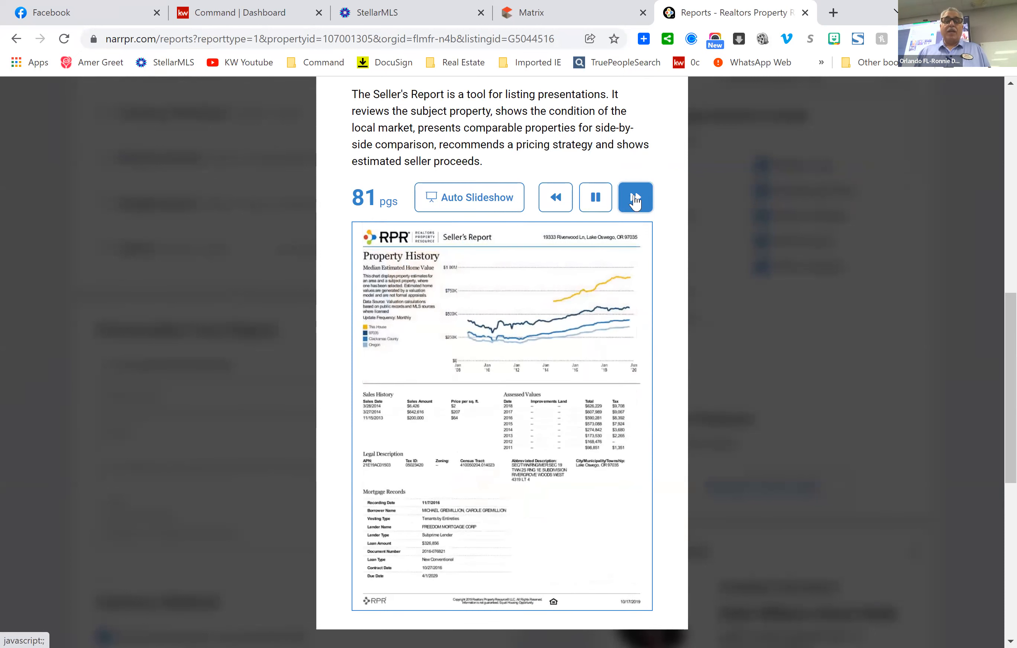
left_click(635, 201)
left_click(635, 200)
left_click(635, 201)
Page through the market health charts, price charts, Comps Map and comp pages, then close the sample.
left_click(635, 201)
left_click(635, 201)
left_click(635, 201)
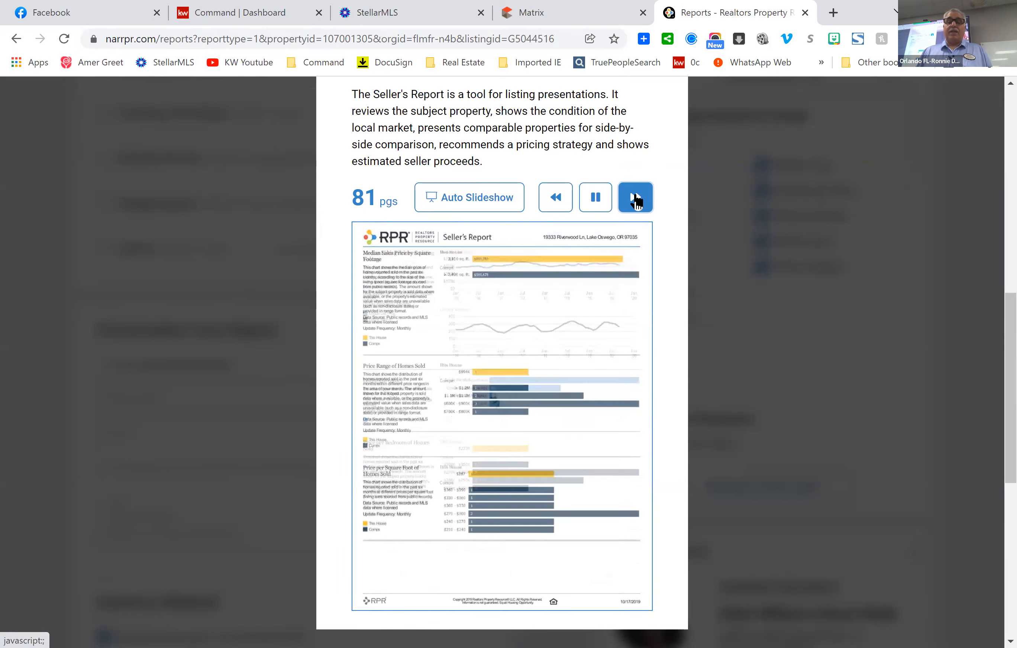
left_click(636, 202)
left_click(636, 203)
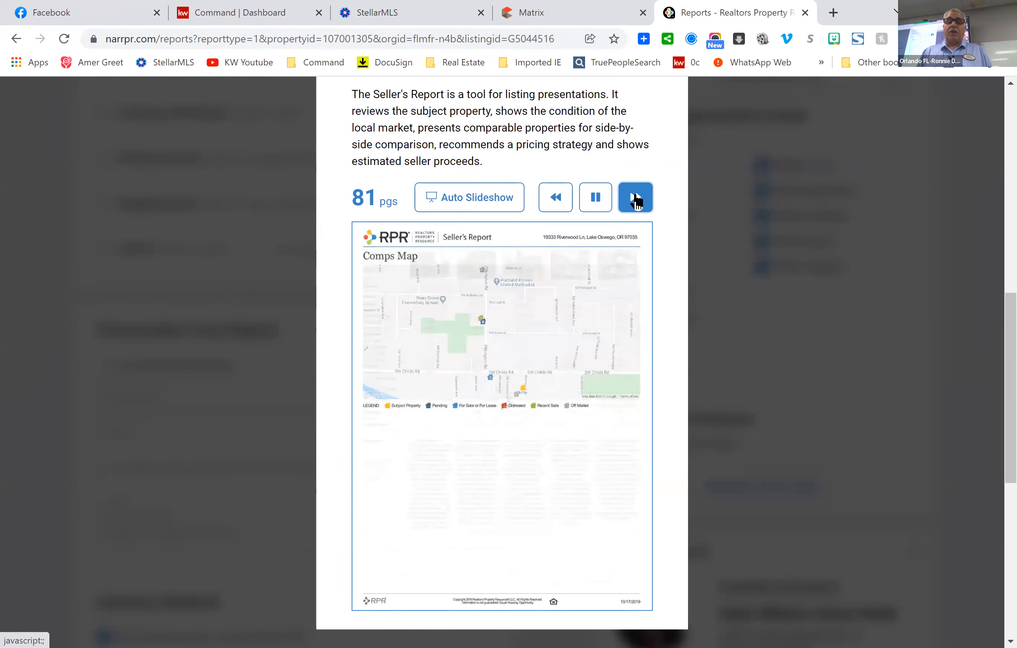
left_click(636, 202)
left_click(635, 202)
left_click(635, 201)
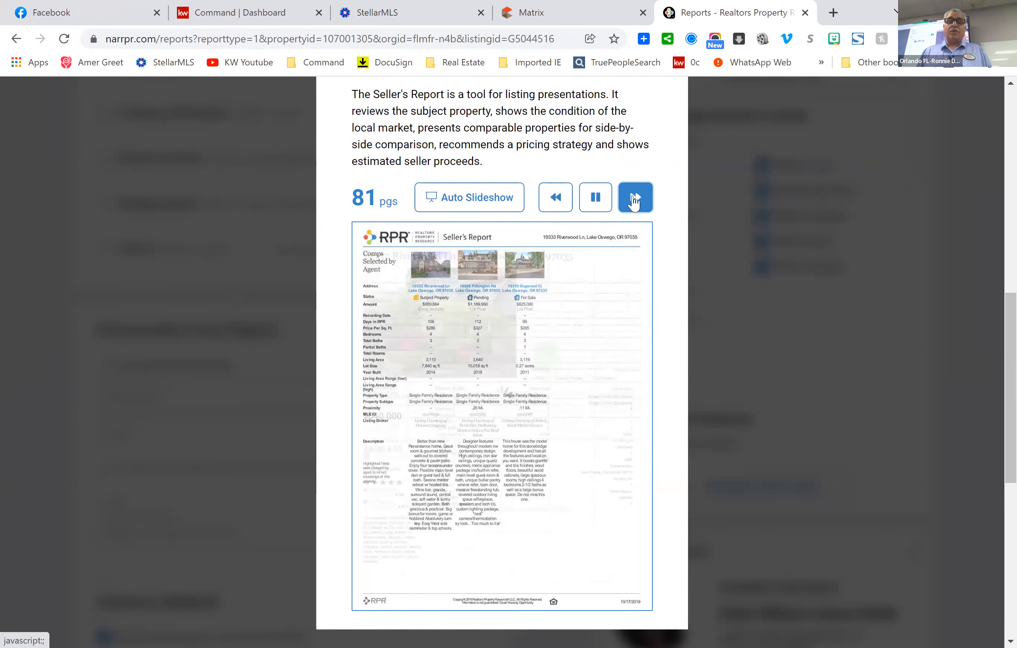
left_click(635, 200)
scroll(791, 301, "up", 1)
scroll(790, 300, "up", 4)
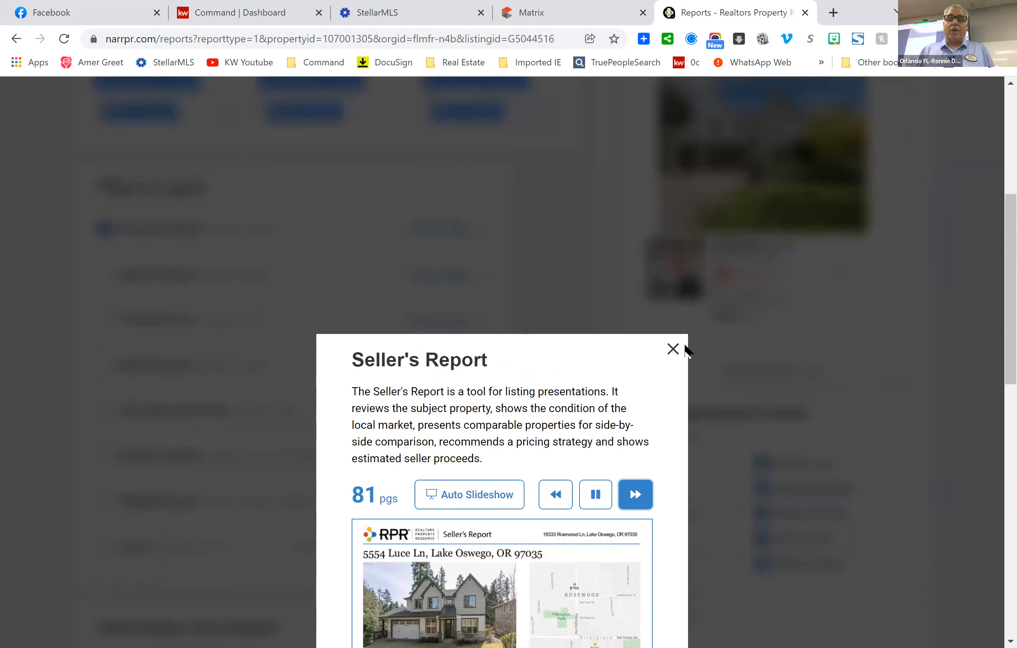
left_click(672, 353)
scroll(547, 294, "down", 2)
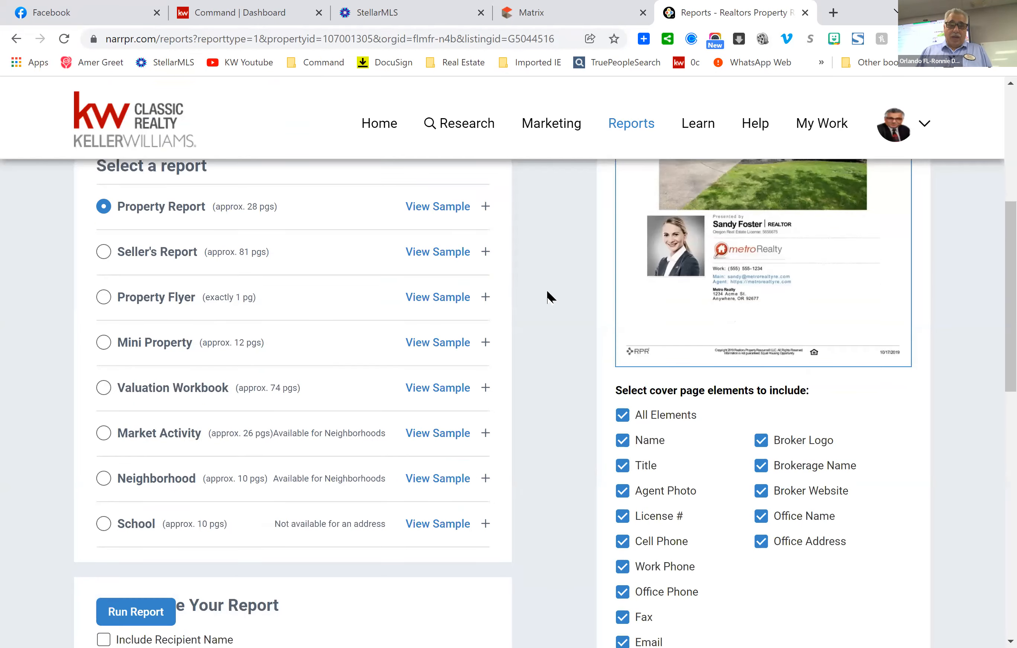
scroll(538, 299, "up", 2)
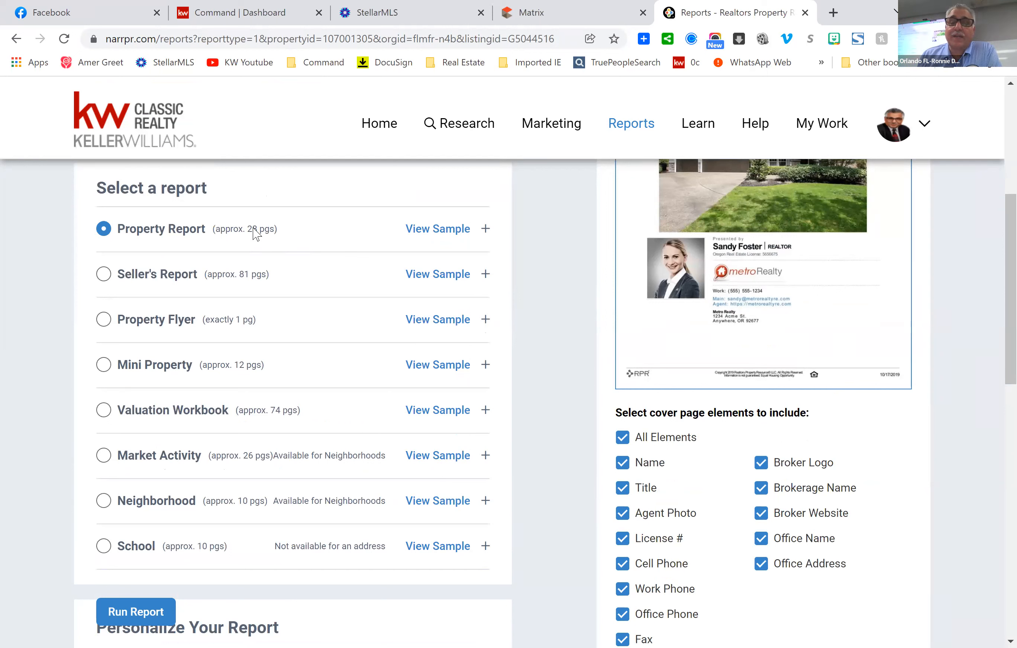
left_click(440, 230)
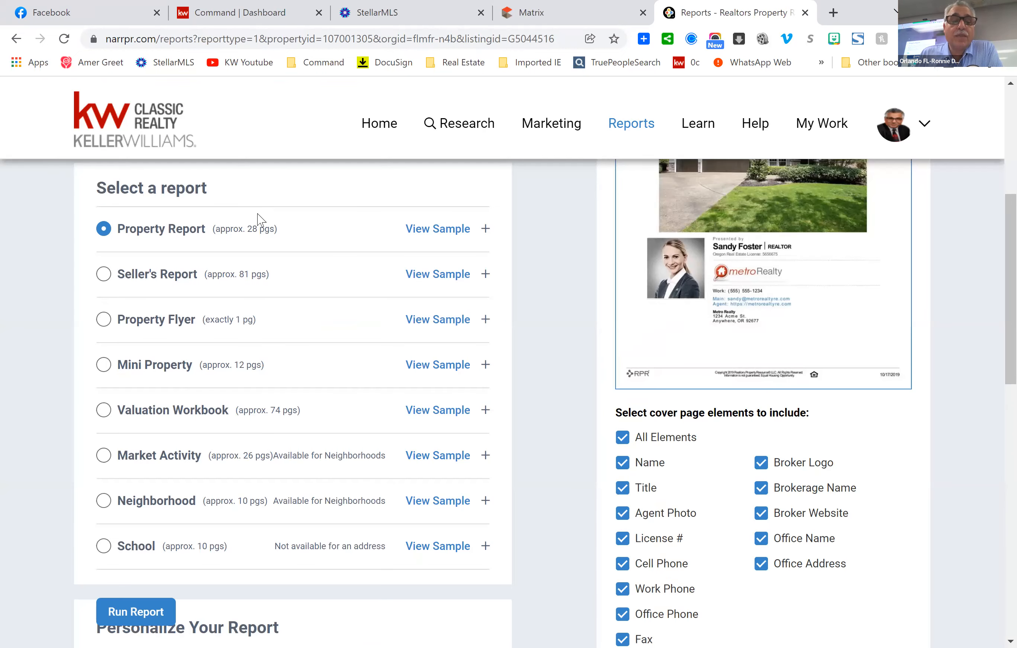
left_click(673, 283)
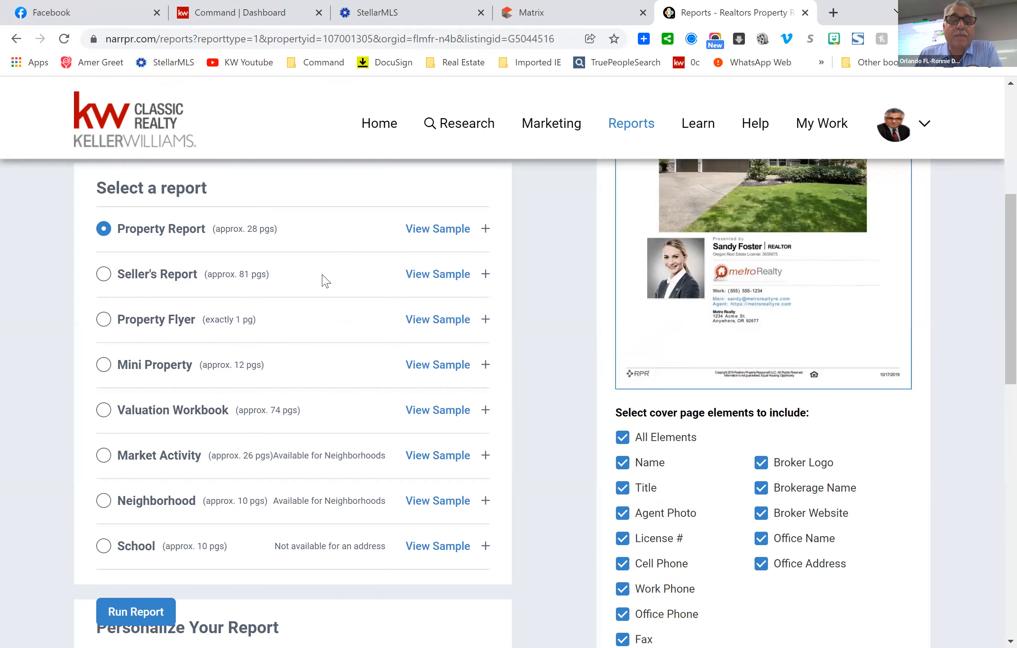
left_click(485, 230)
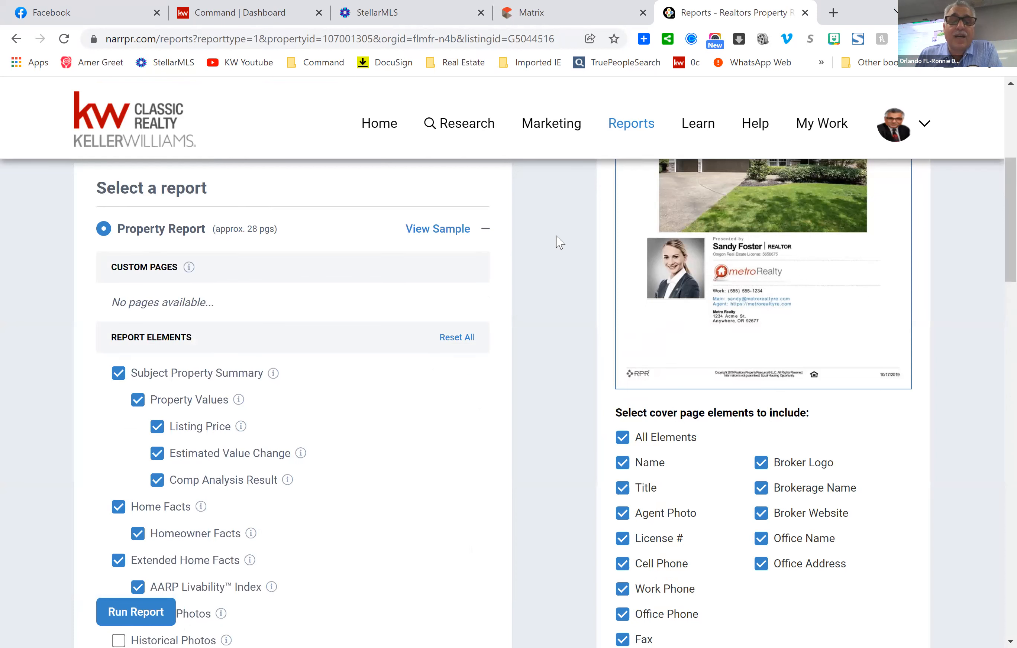
scroll(568, 243, "down", 3)
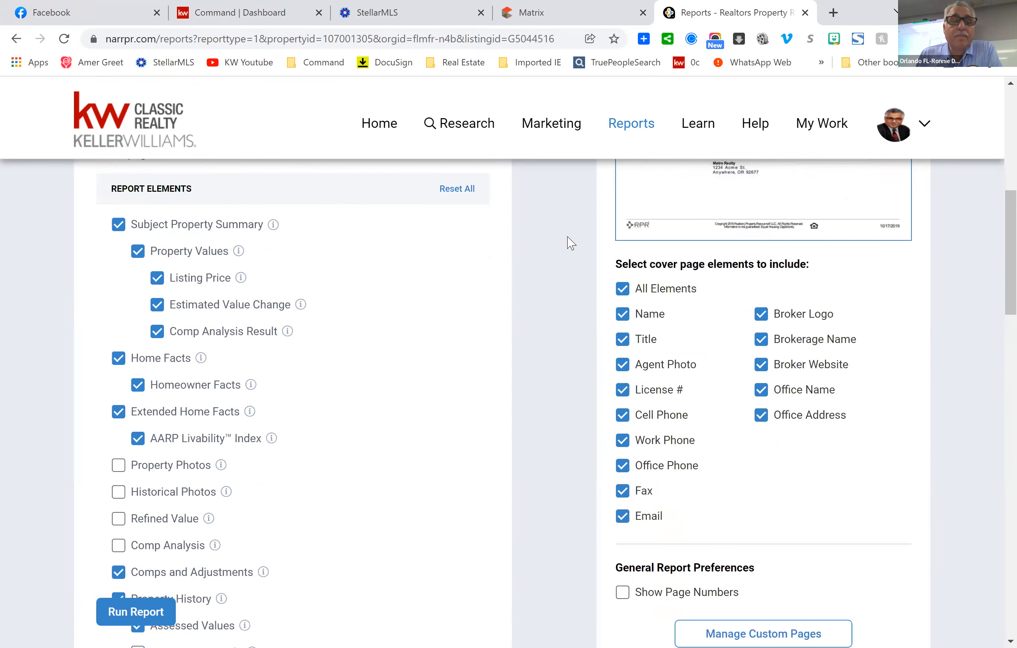
scroll(571, 243, "down", 2)
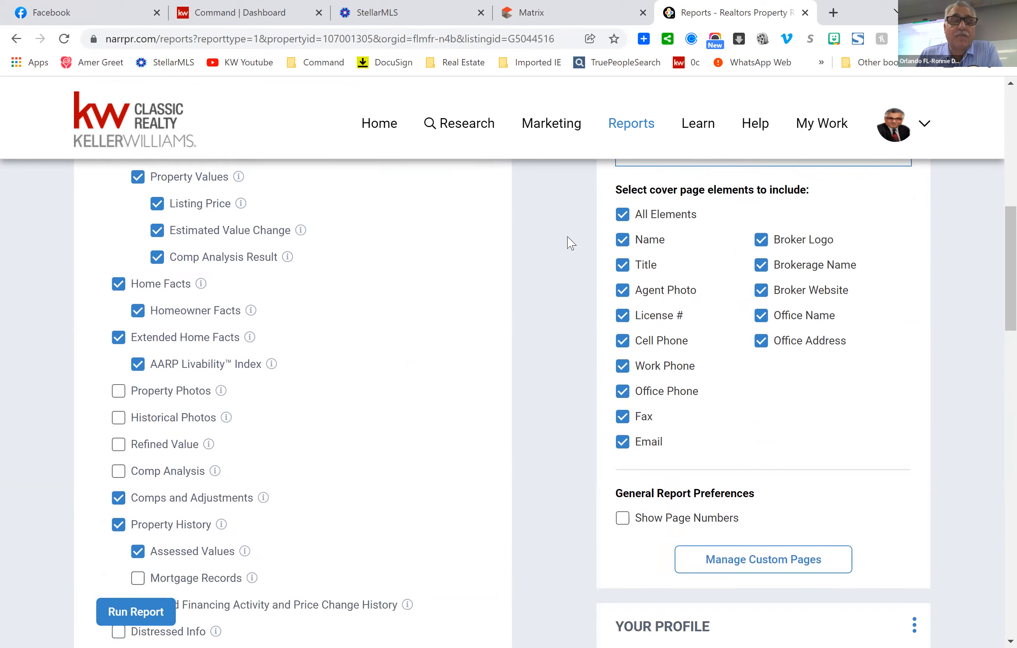
scroll(571, 244, "up", 2)
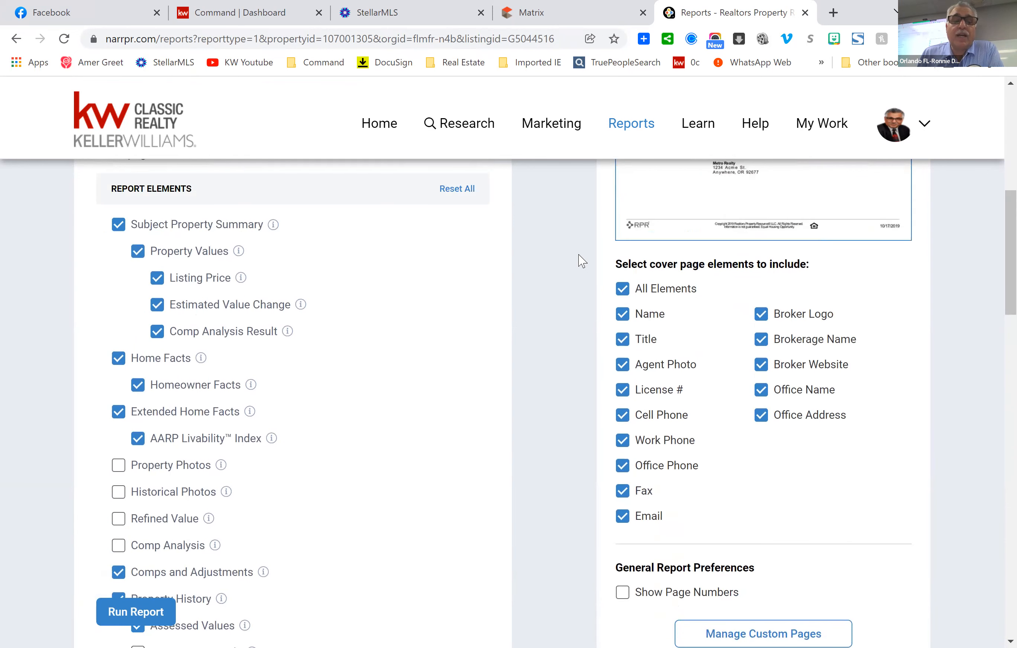
scroll(397, 328, "down", 2)
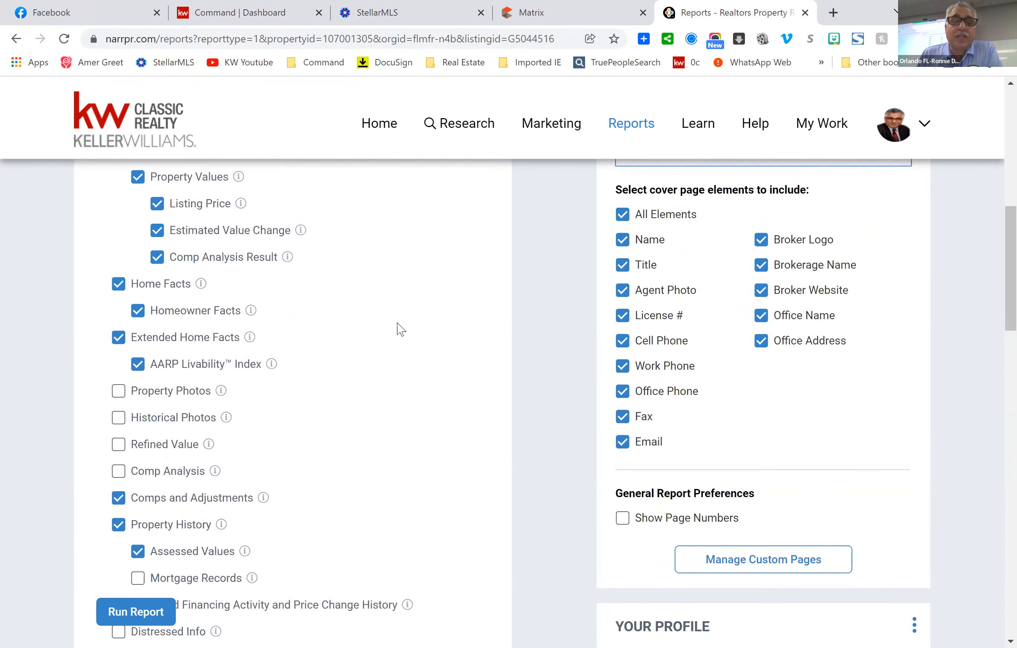
scroll(397, 327, "down", 2)
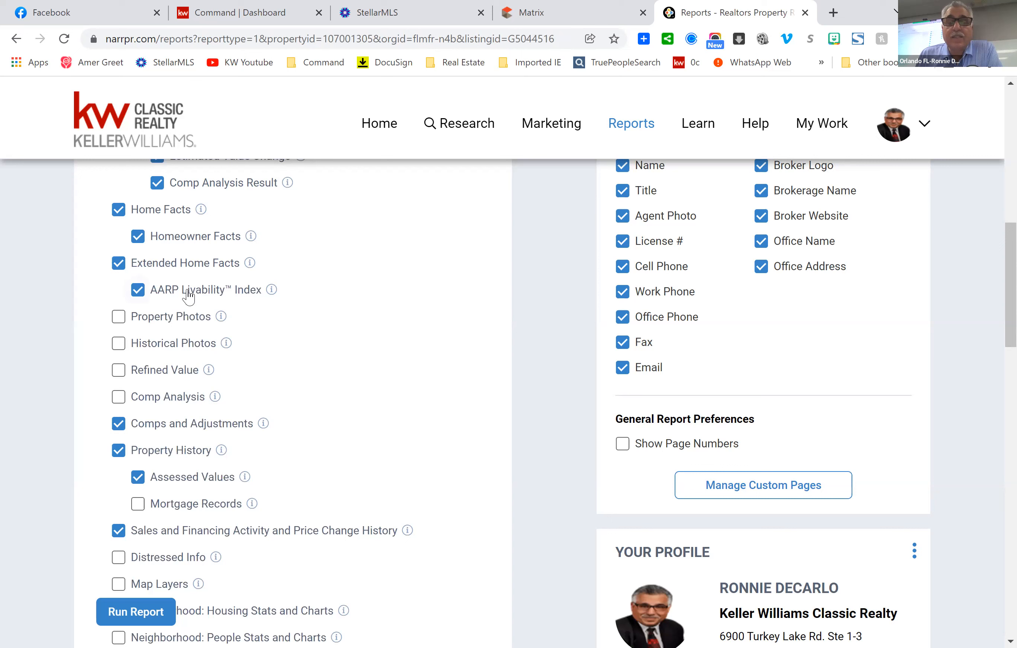
mouse_move(271, 292)
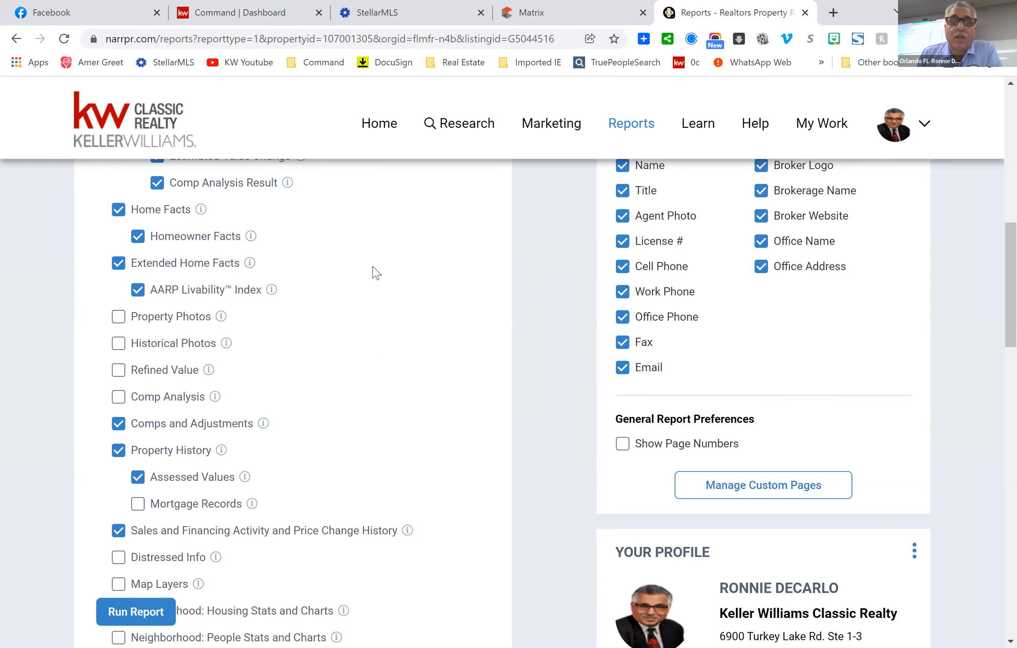
scroll(384, 293, "down", 2)
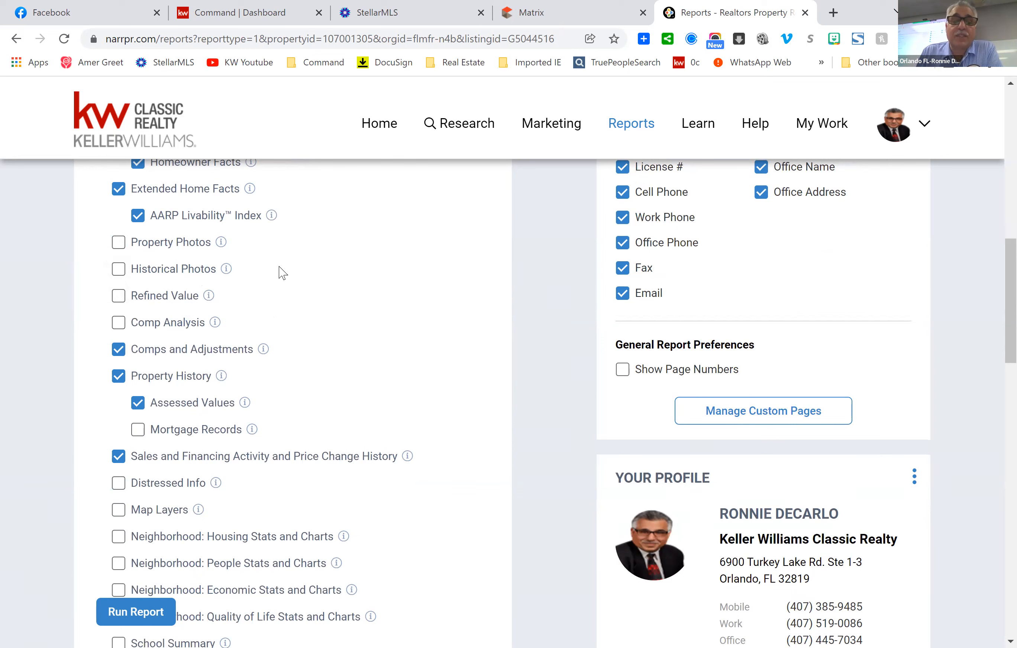
scroll(282, 273, "down", 2)
scroll(283, 273, "down", 2)
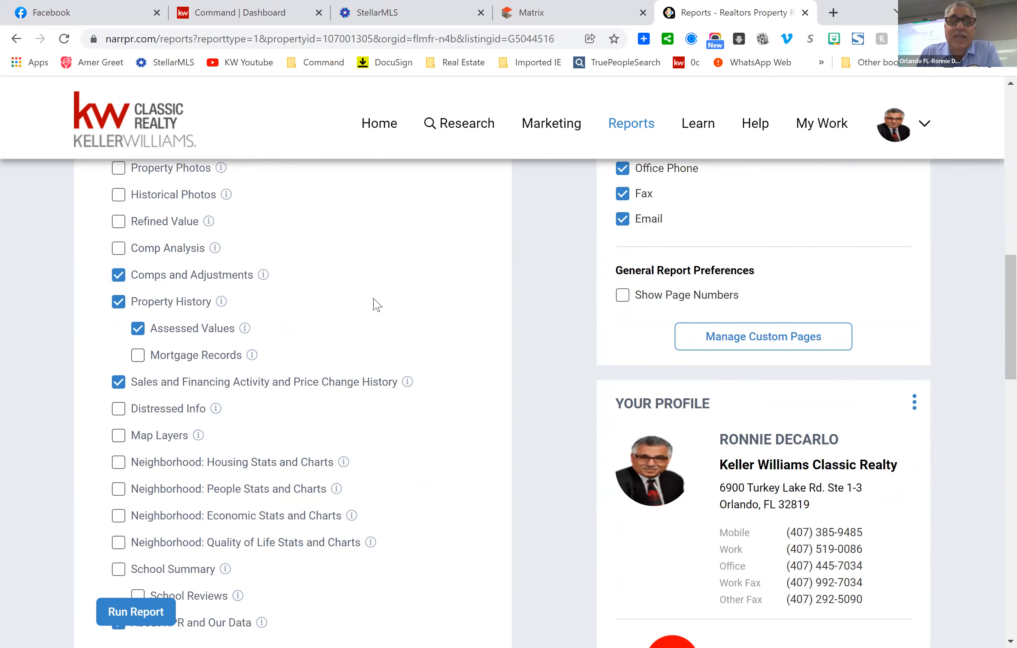
scroll(376, 305, "down", 1)
scroll(378, 306, "down", 2)
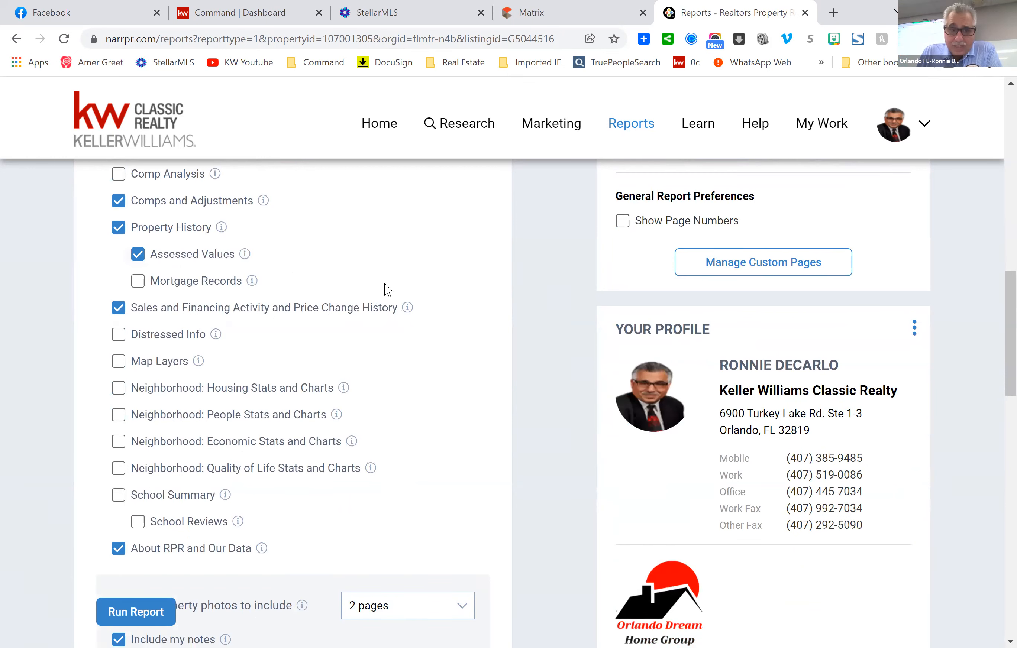
scroll(449, 378, "down", 3)
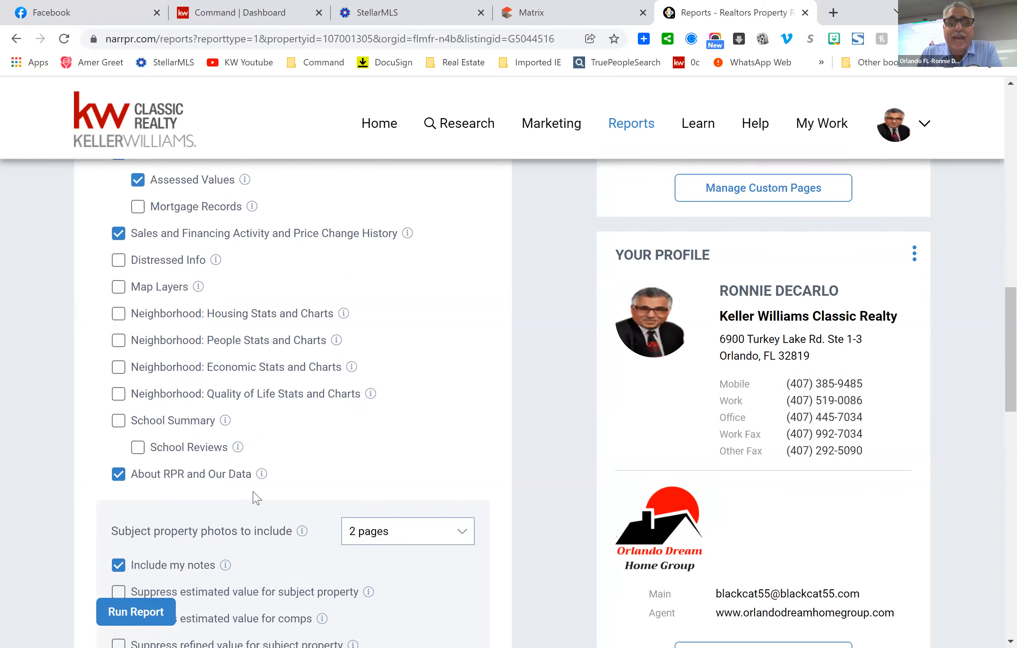
scroll(458, 341, "up", 6)
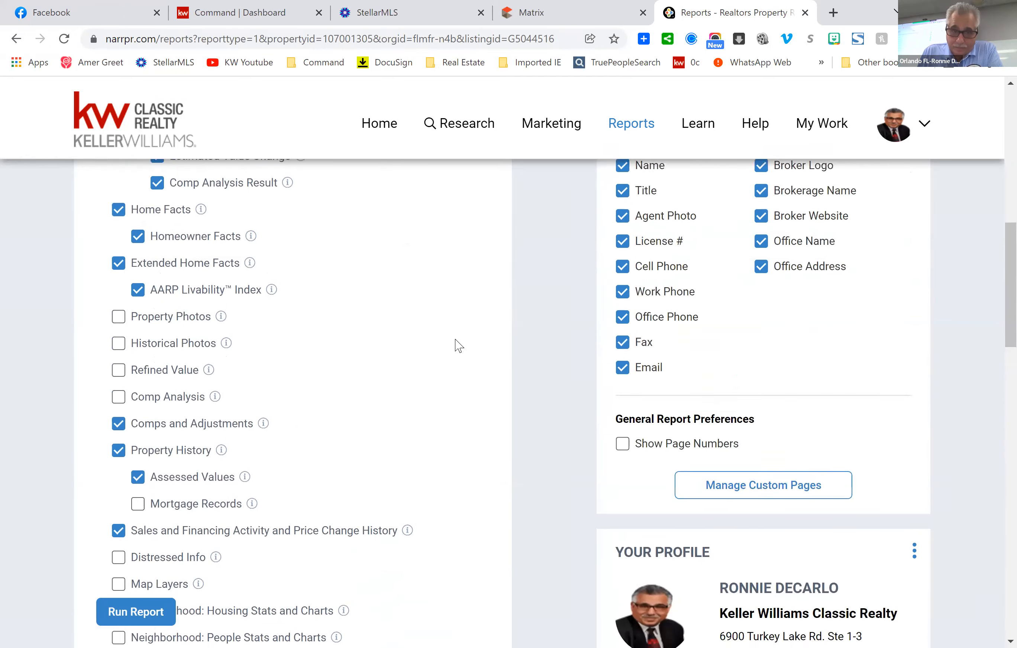
scroll(458, 345, "up", 9)
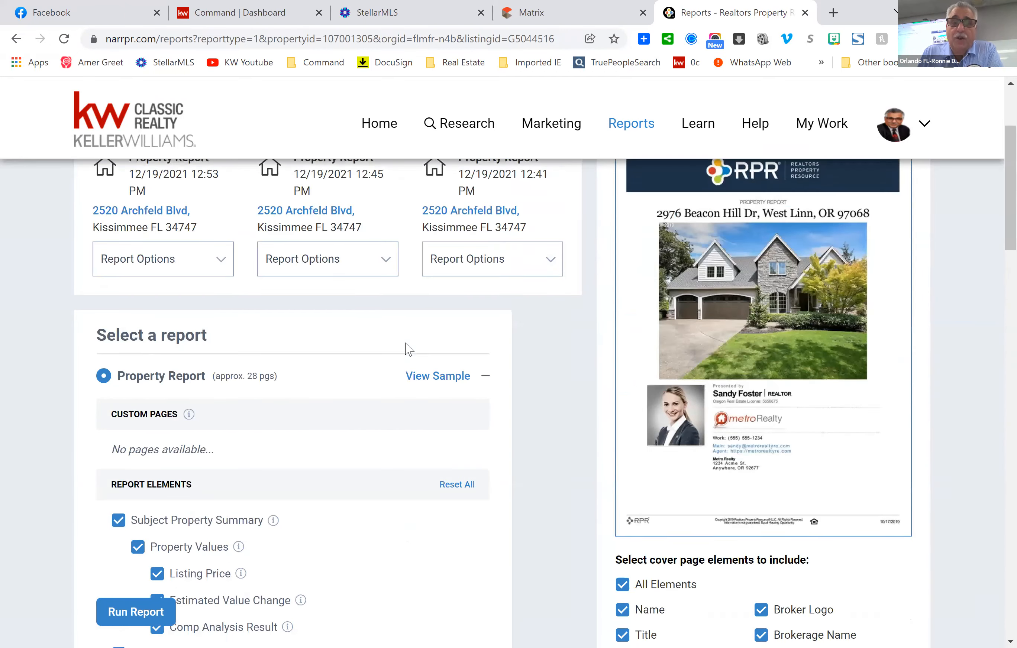
scroll(406, 347, "down", 13)
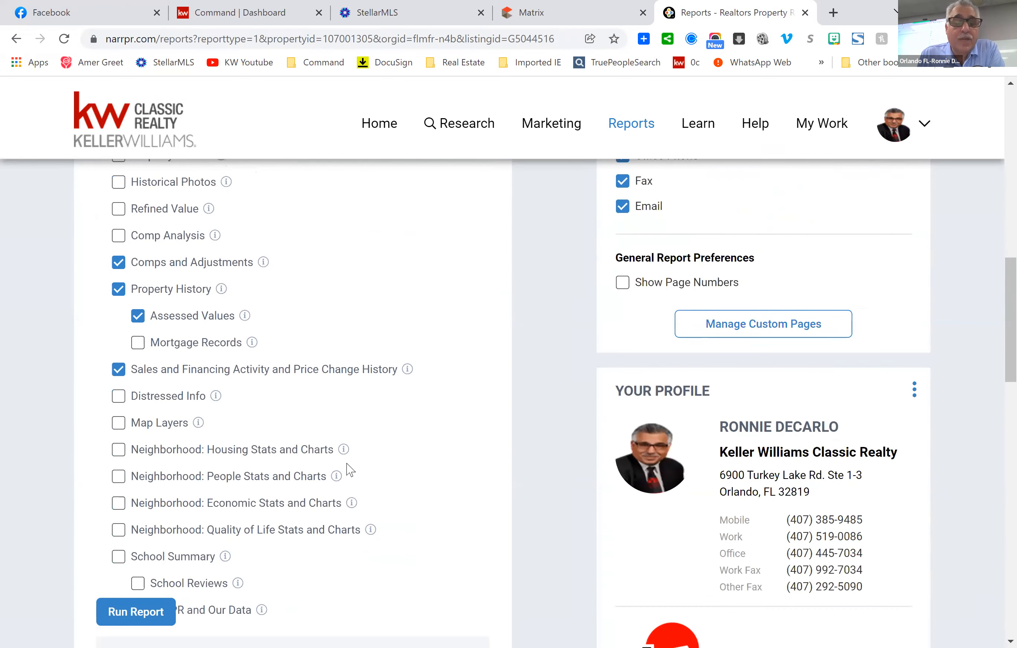
scroll(349, 470, "down", 3)
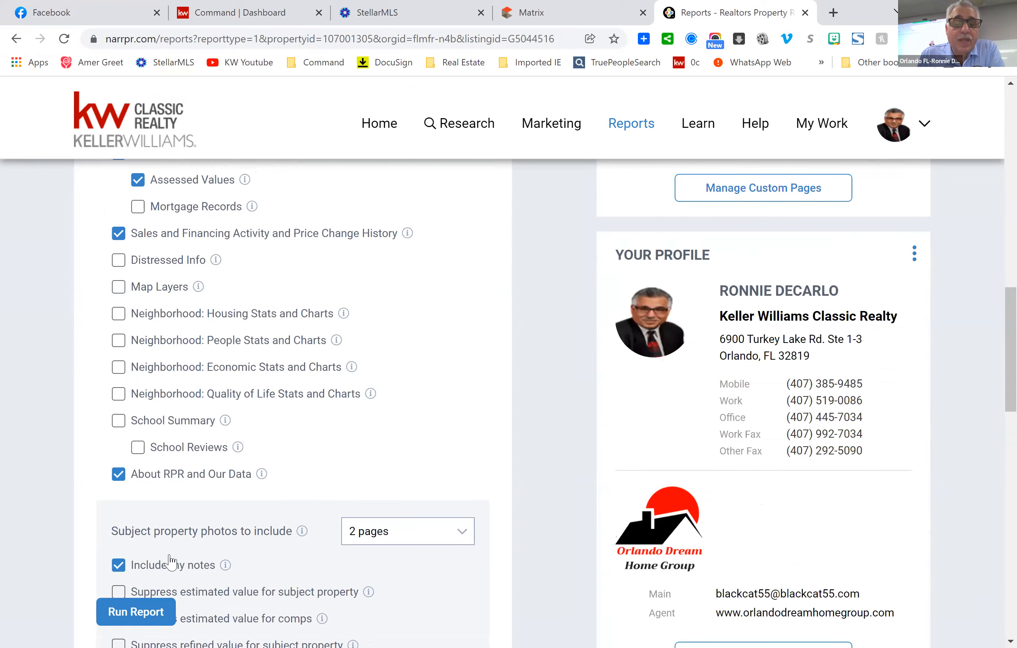
left_click(127, 614)
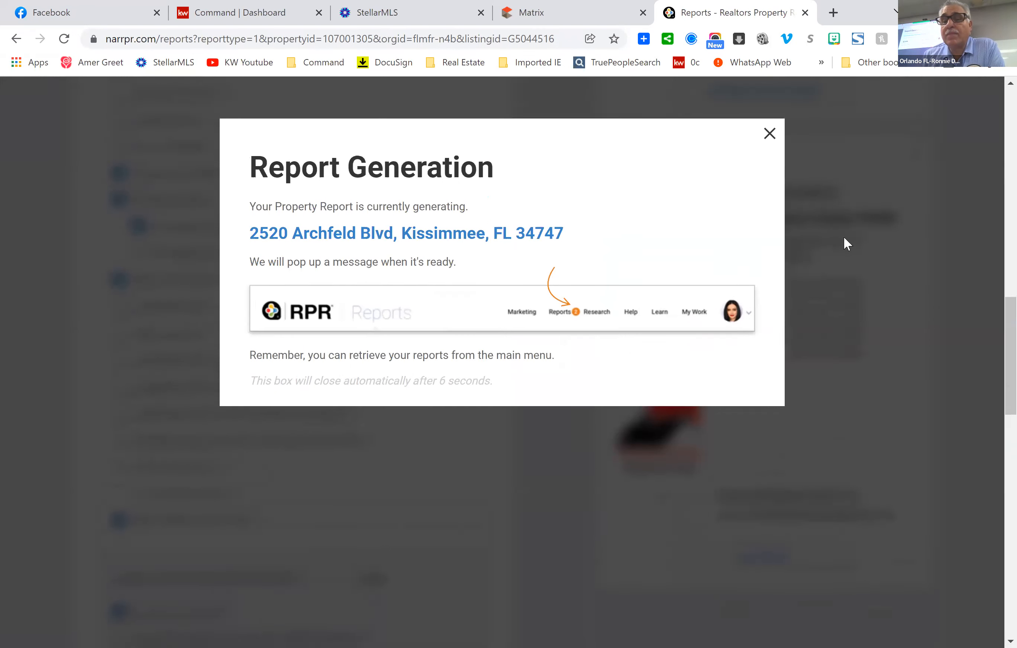
scroll(844, 236, "up", 2)
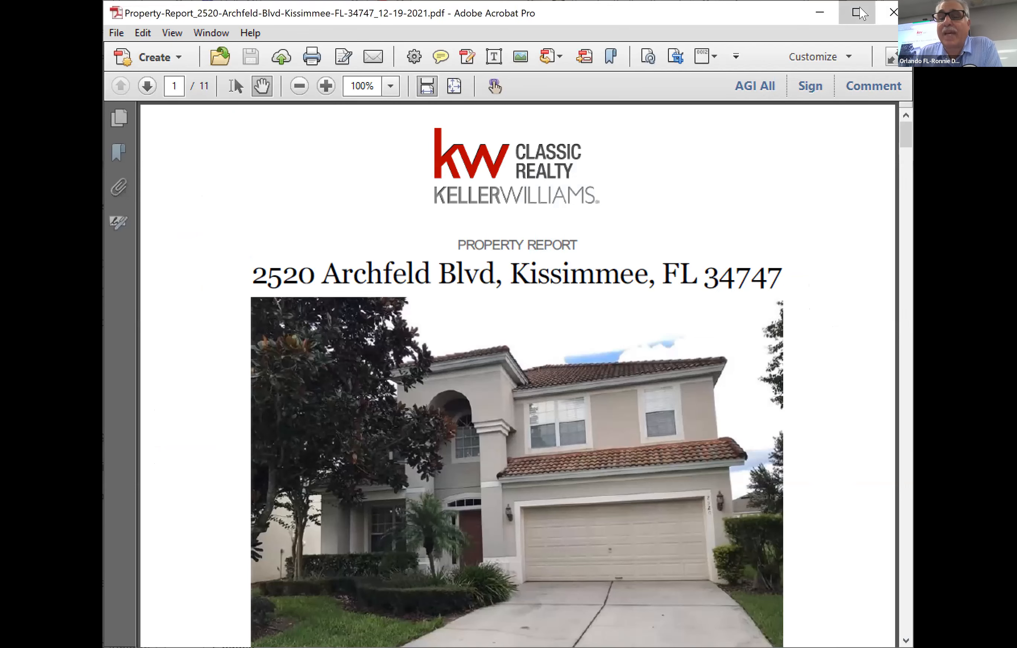
Maximize Acrobat and read pages 1–2: $639,000 list price, $619,577 comp analysis, $601,600 estimated value.
left_click(857, 11)
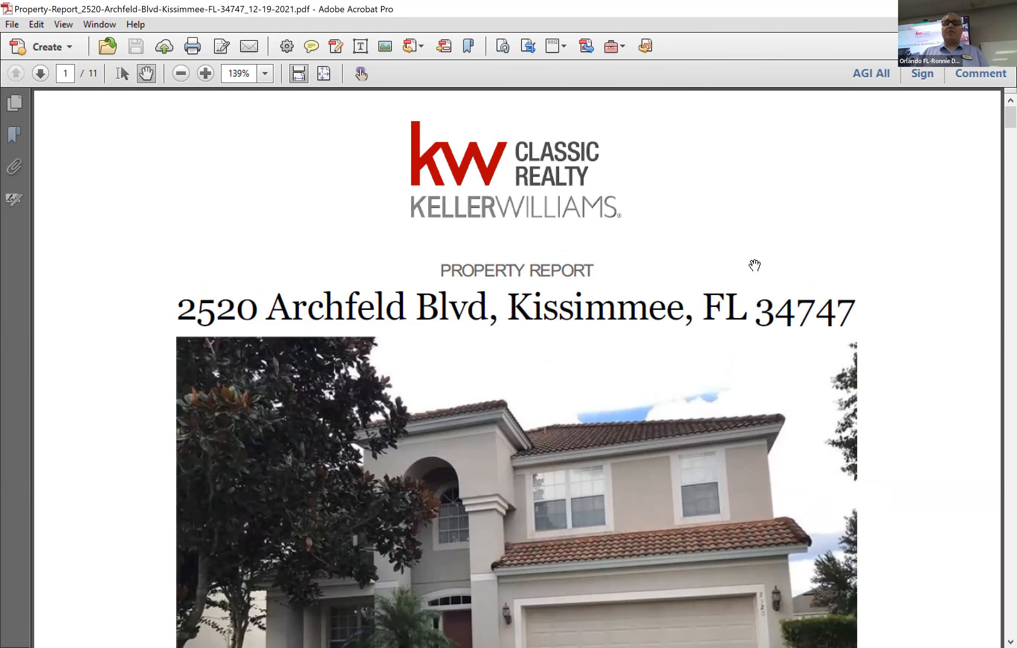
scroll(723, 289, "down", 3)
scroll(884, 183, "down", 3)
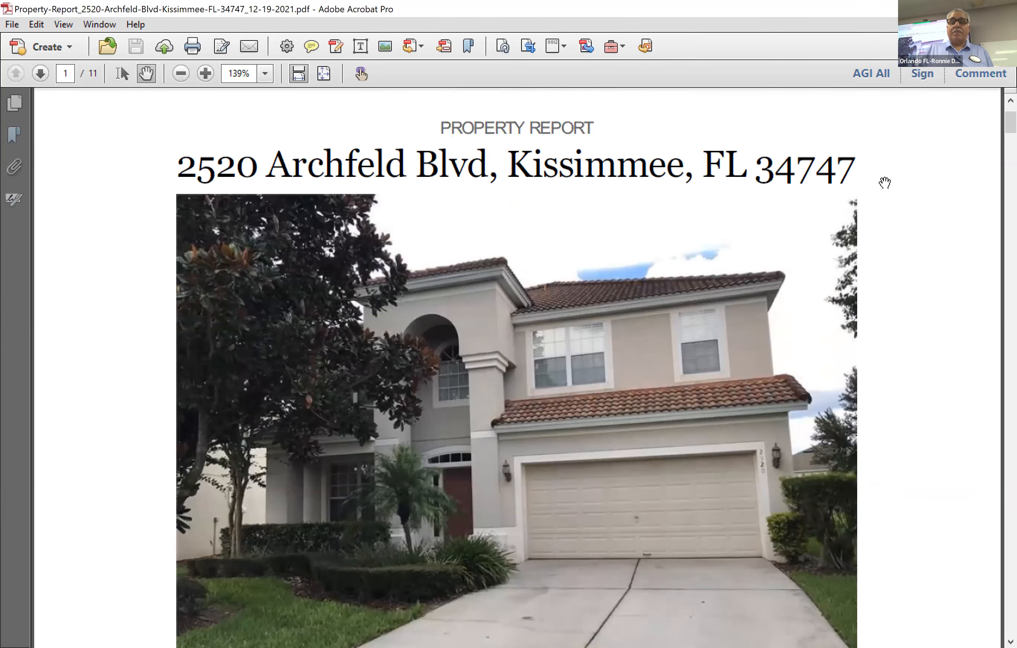
scroll(928, 219, "down", 15)
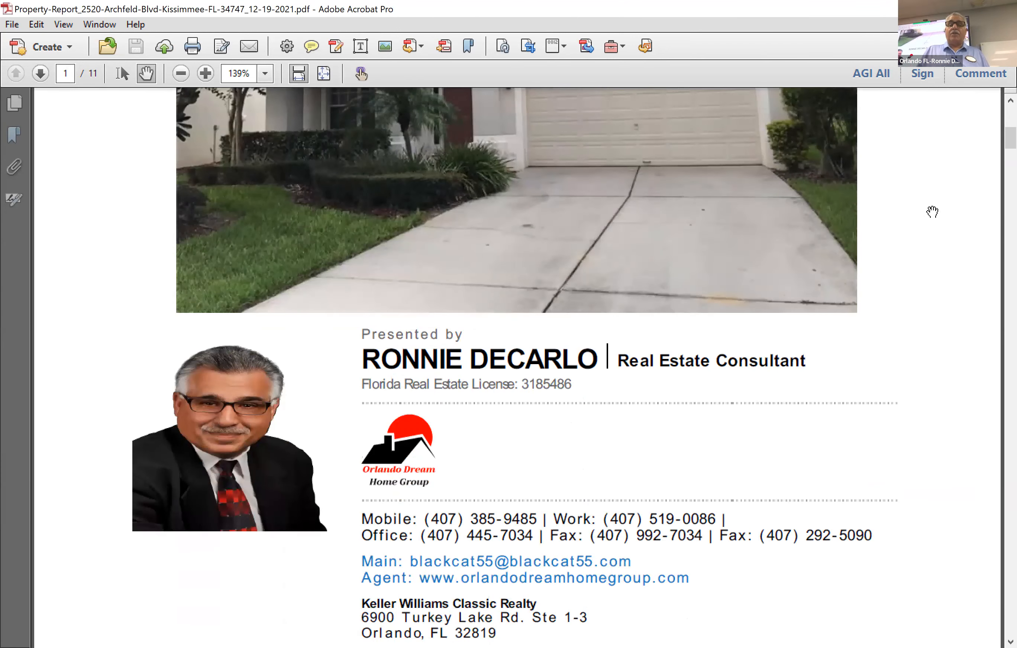
scroll(932, 212, "down", 3)
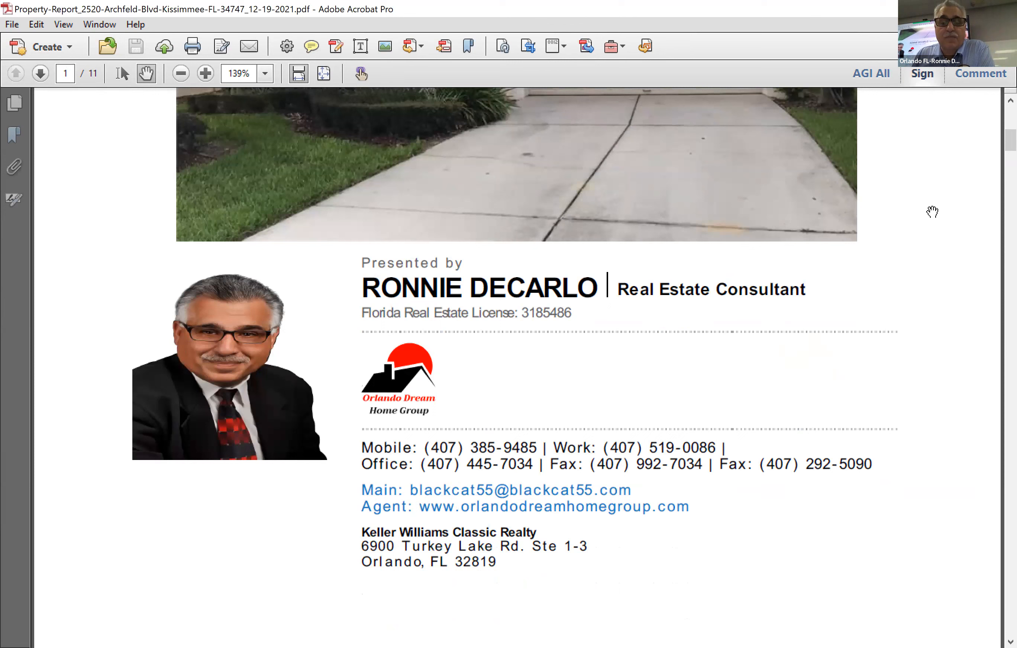
scroll(876, 384, "down", 3)
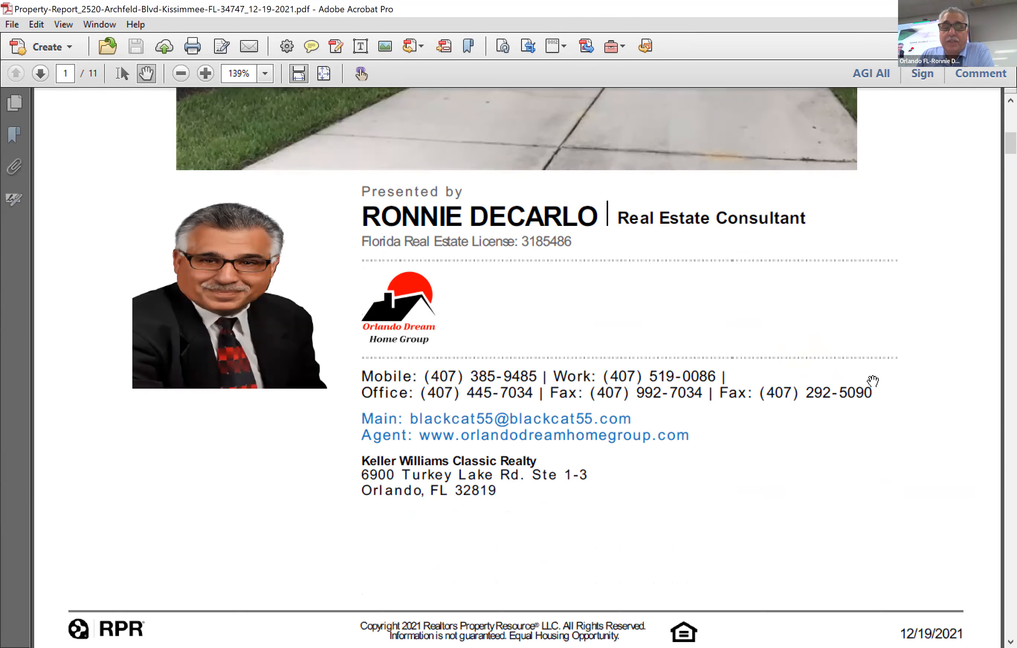
scroll(859, 355, "down", 10)
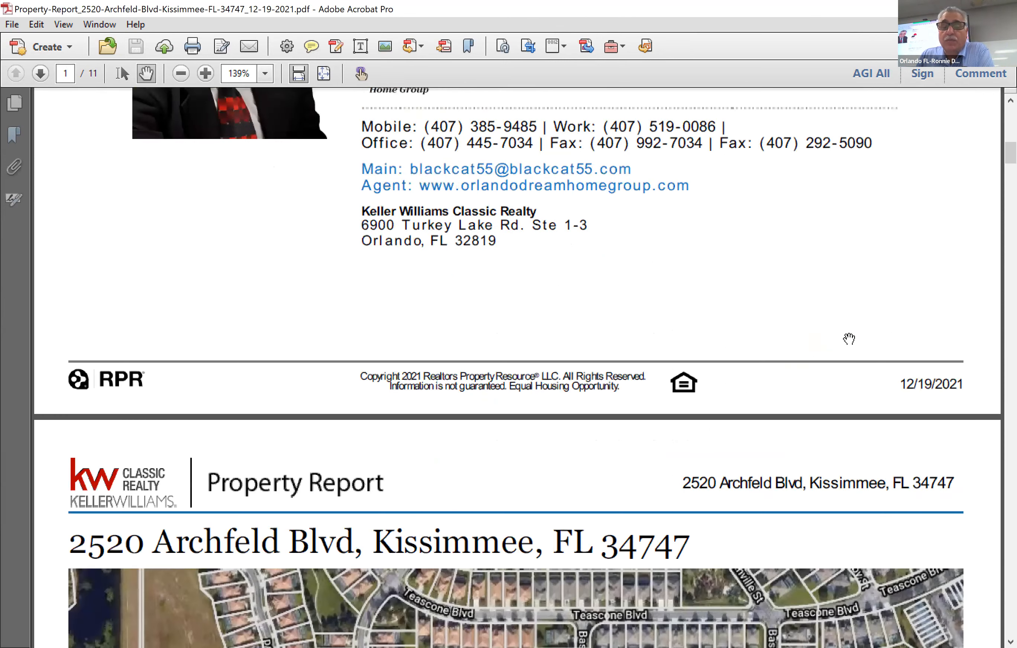
scroll(859, 339, "down", 9)
scroll(868, 340, "down", 7)
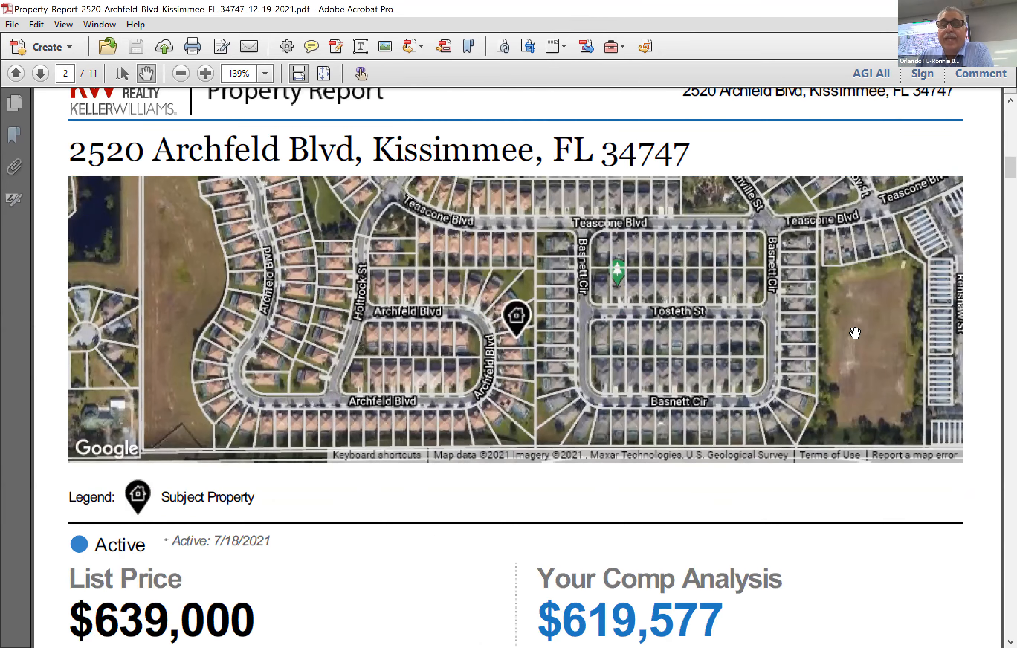
scroll(857, 331, "down", 2)
scroll(859, 327, "down", 7)
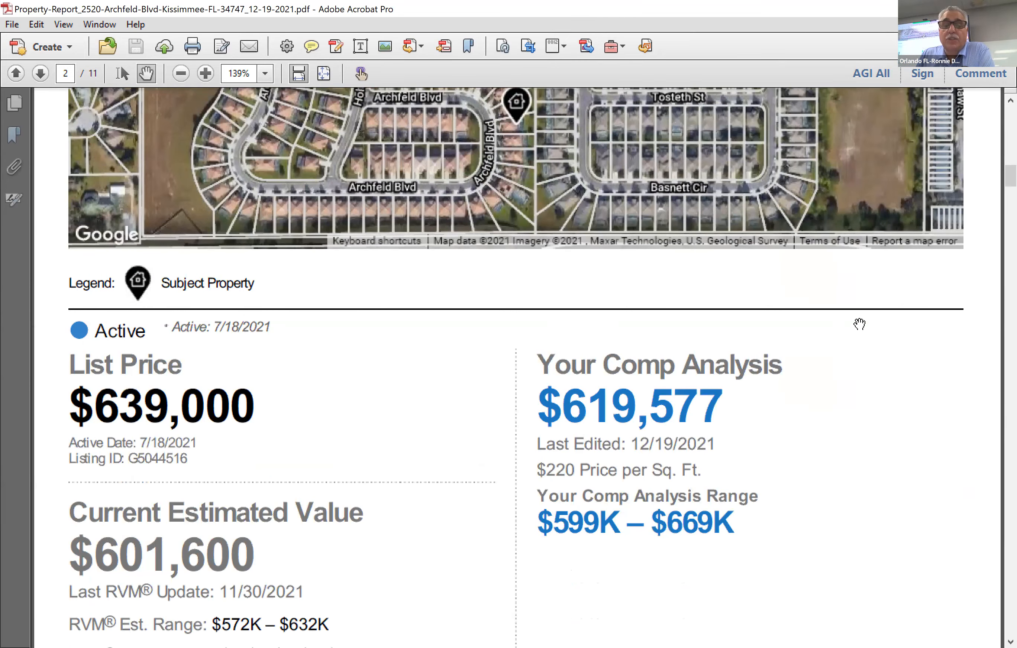
scroll(859, 324, "down", 6)
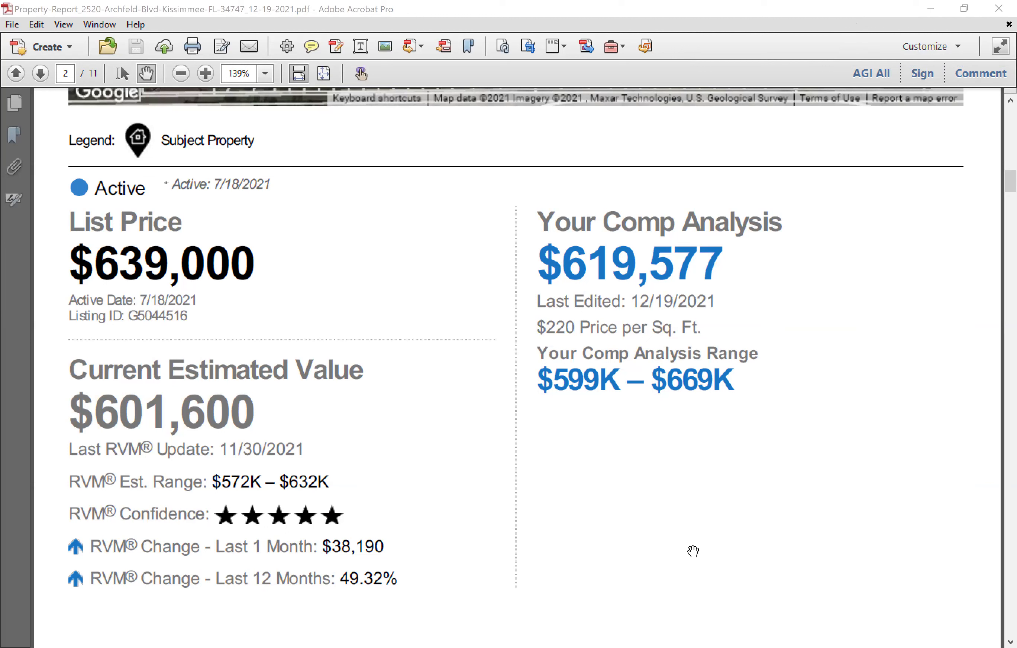
Return to RPR and dismiss the 'Report has been successfully generated' message.
key("alt+Tab")
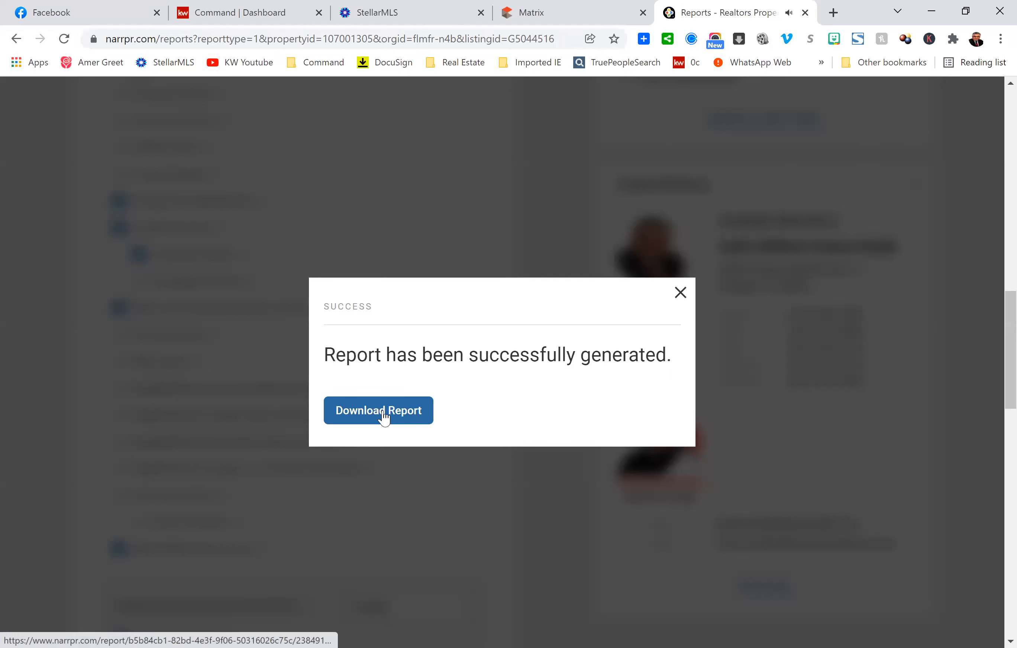
left_click(759, 359)
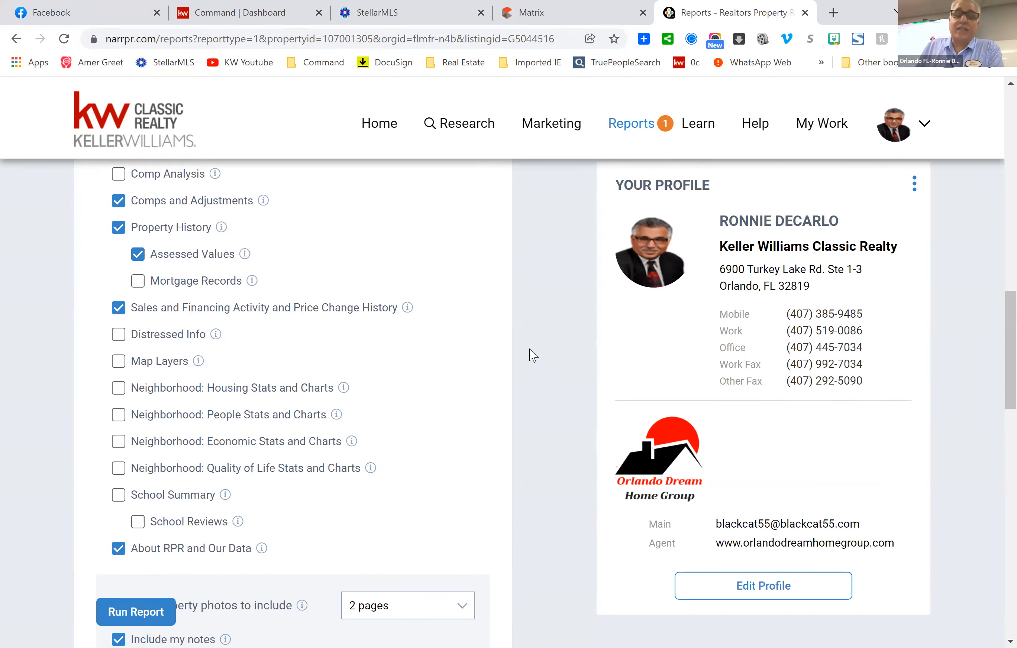
Read the info tooltips explaining each Suppress value option in the Property Report settings.
scroll(529, 355, "down", 1)
scroll(530, 355, "down", 4)
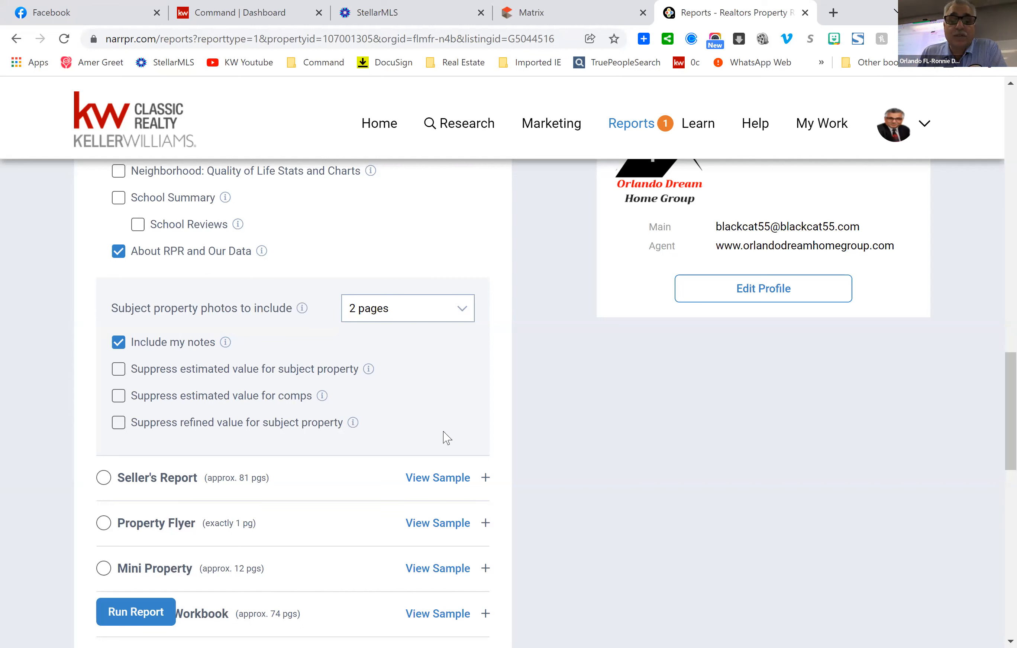
mouse_move(353, 424)
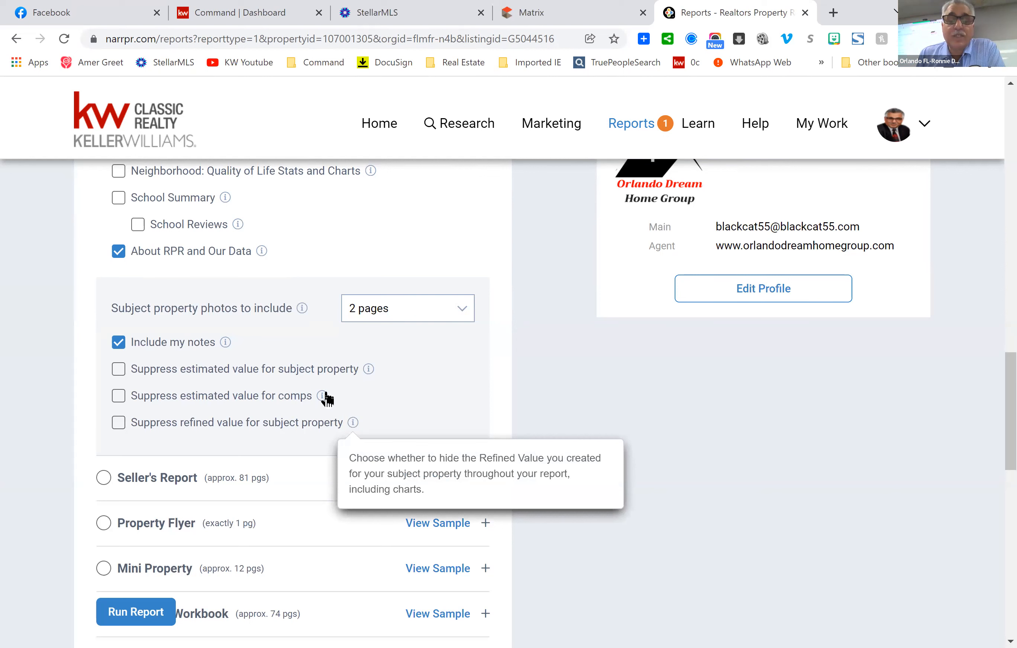
mouse_move(322, 397)
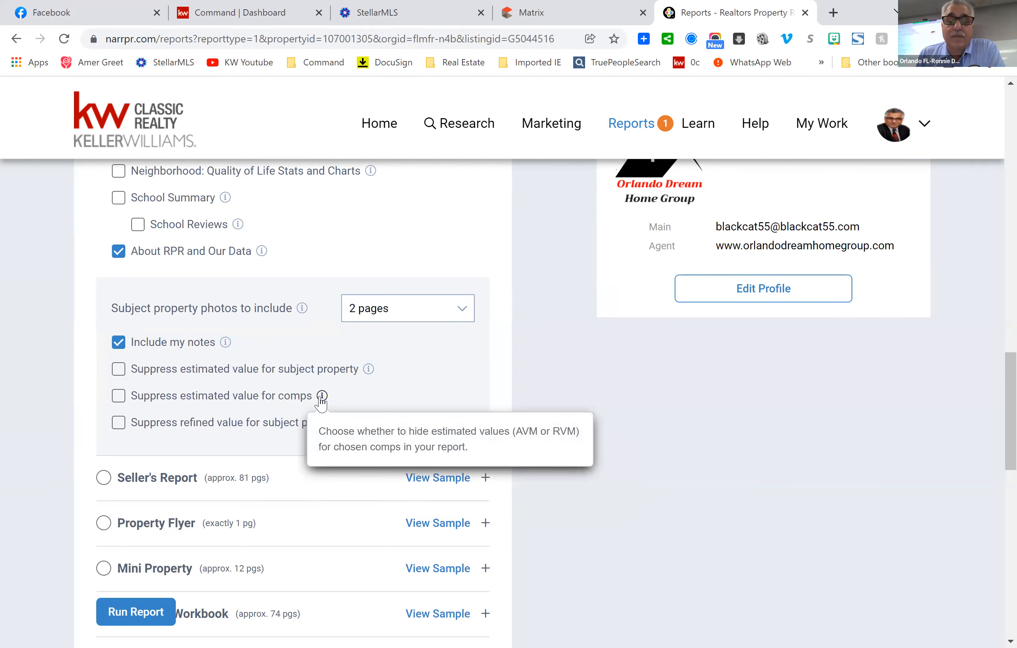
mouse_move(368, 378)
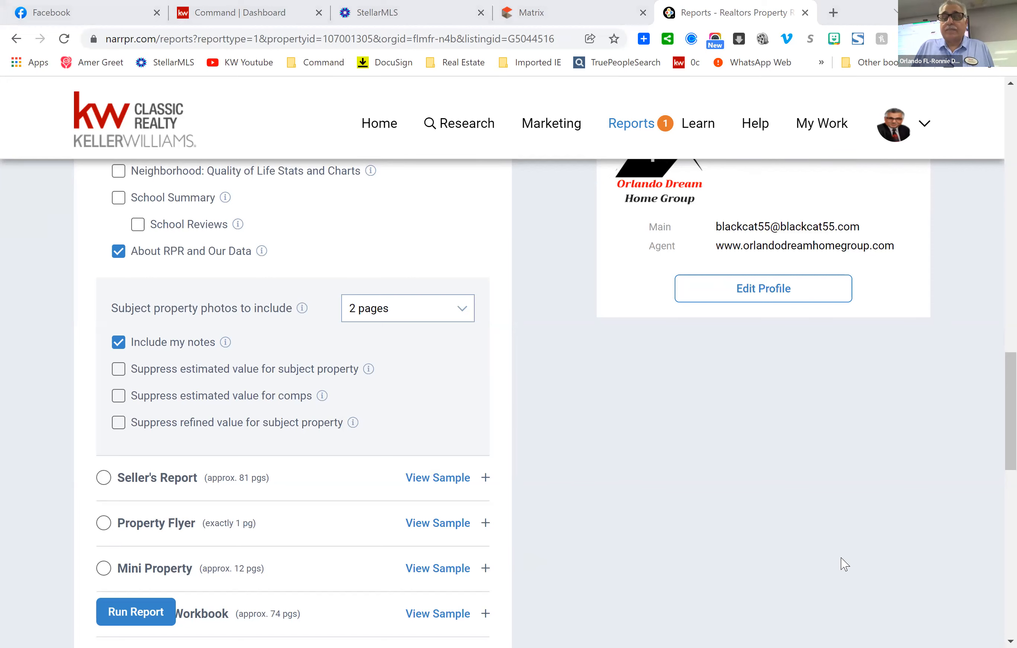
Back in the Acrobat report, scroll from page 3's Extended Home Facts toward the AARP Livability score.
key("alt+Tab")
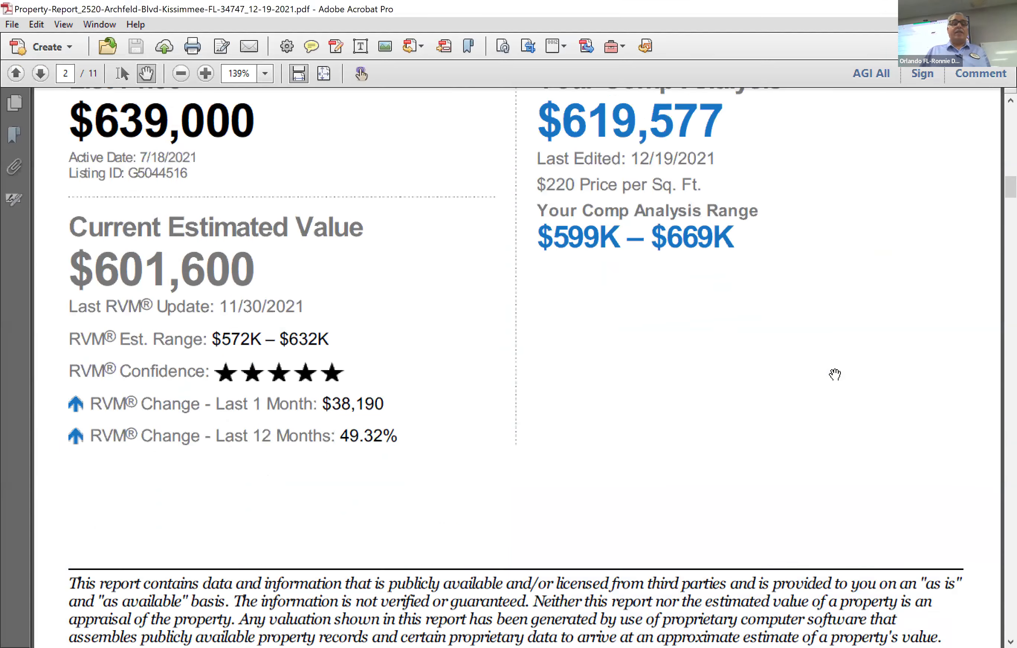
scroll(834, 375, "down", 5)
scroll(834, 361, "down", 15)
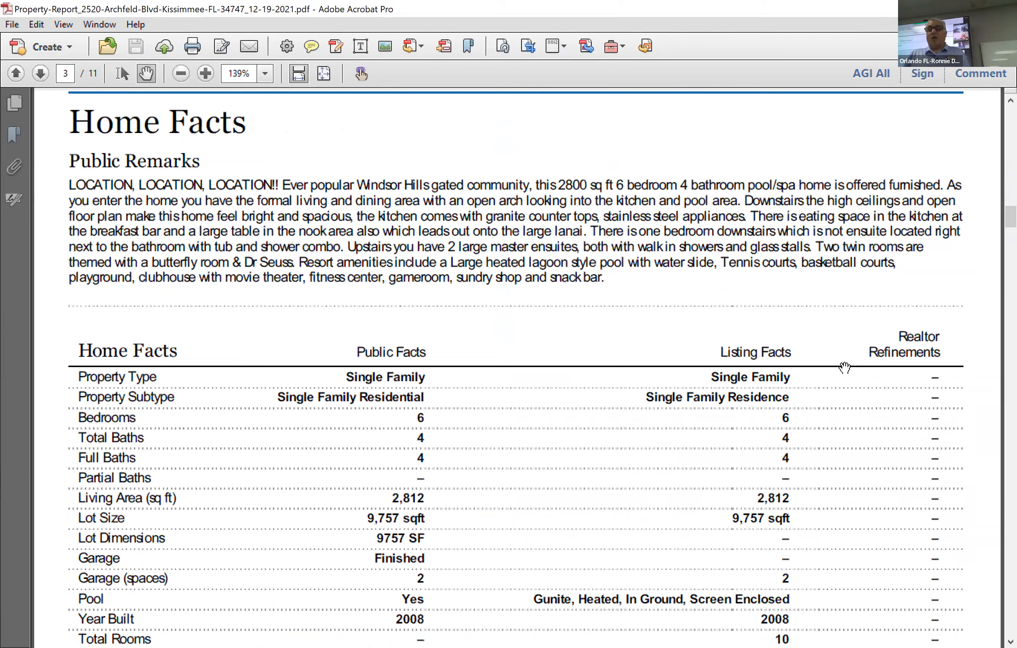
scroll(834, 352, "down", 15)
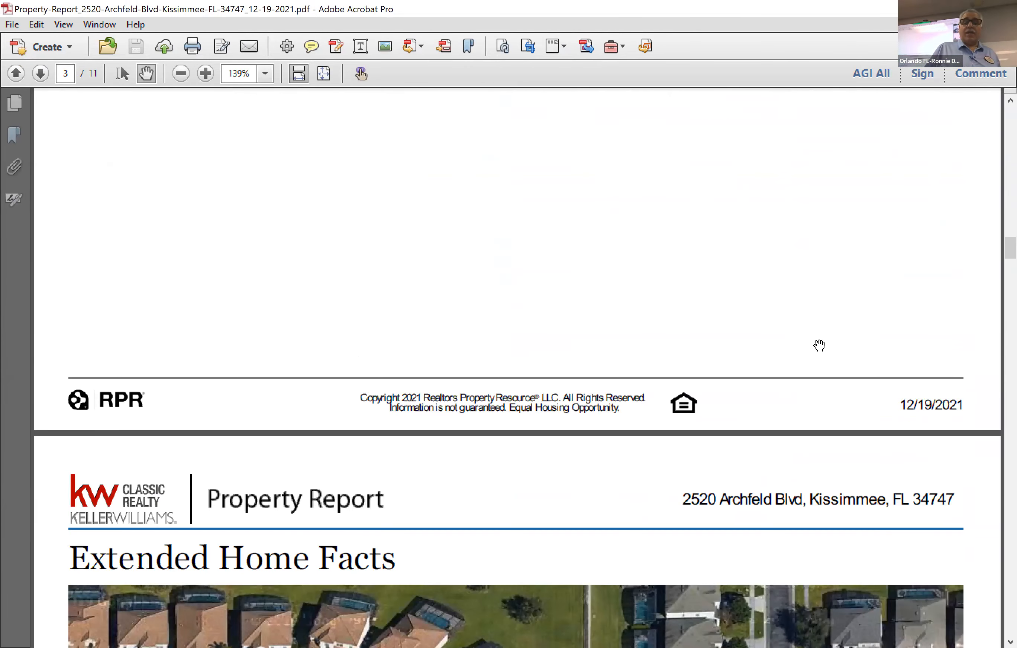
scroll(819, 344, "down", 15)
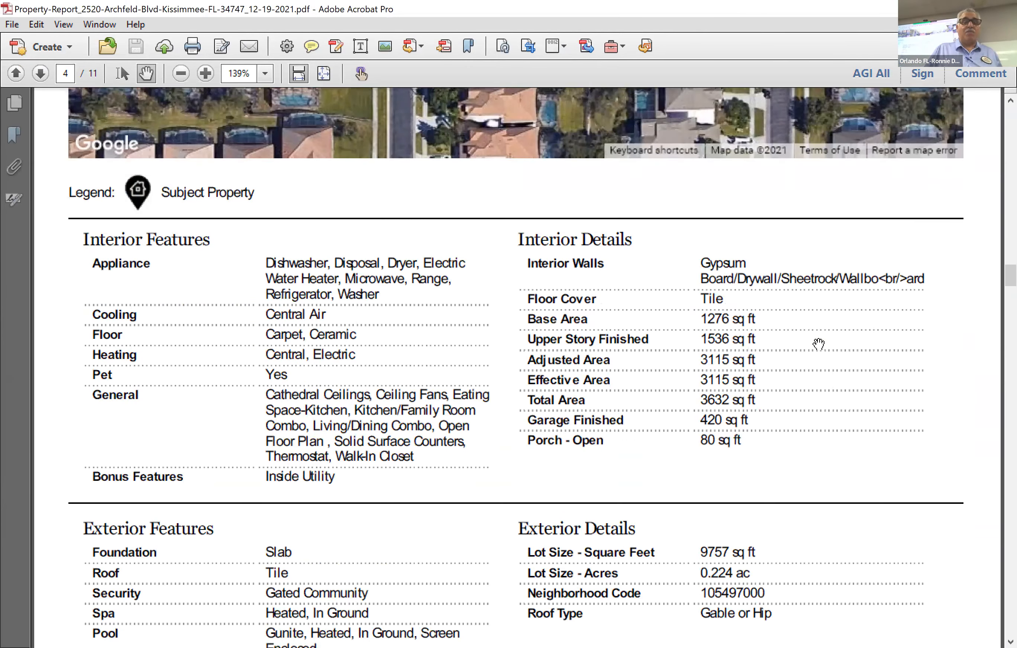
scroll(815, 344, "down", 5)
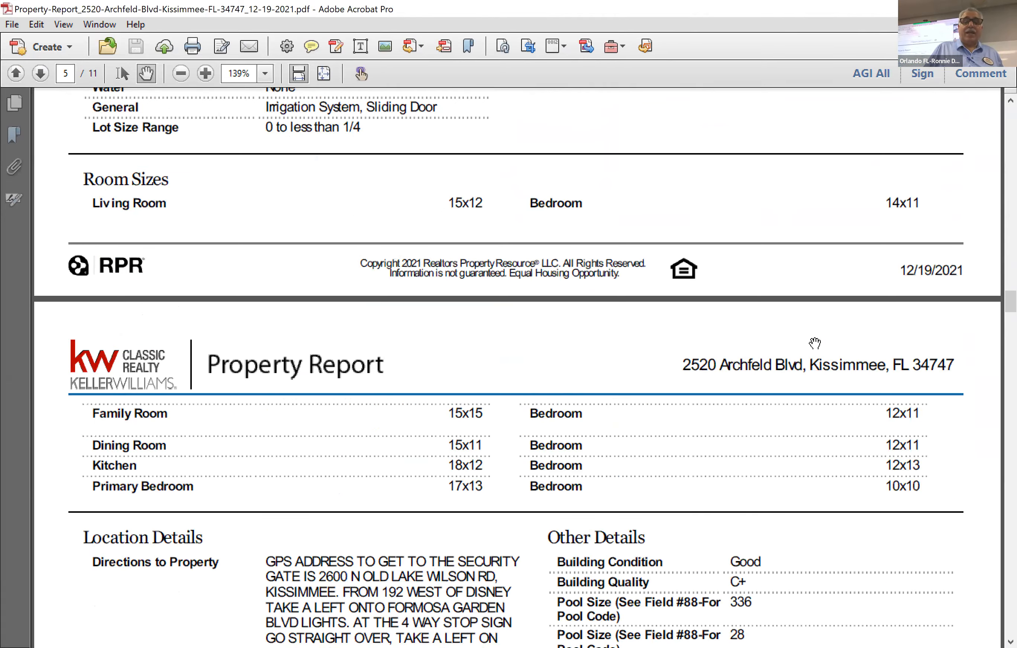
scroll(815, 344, "down", 7)
scroll(814, 344, "down", 9)
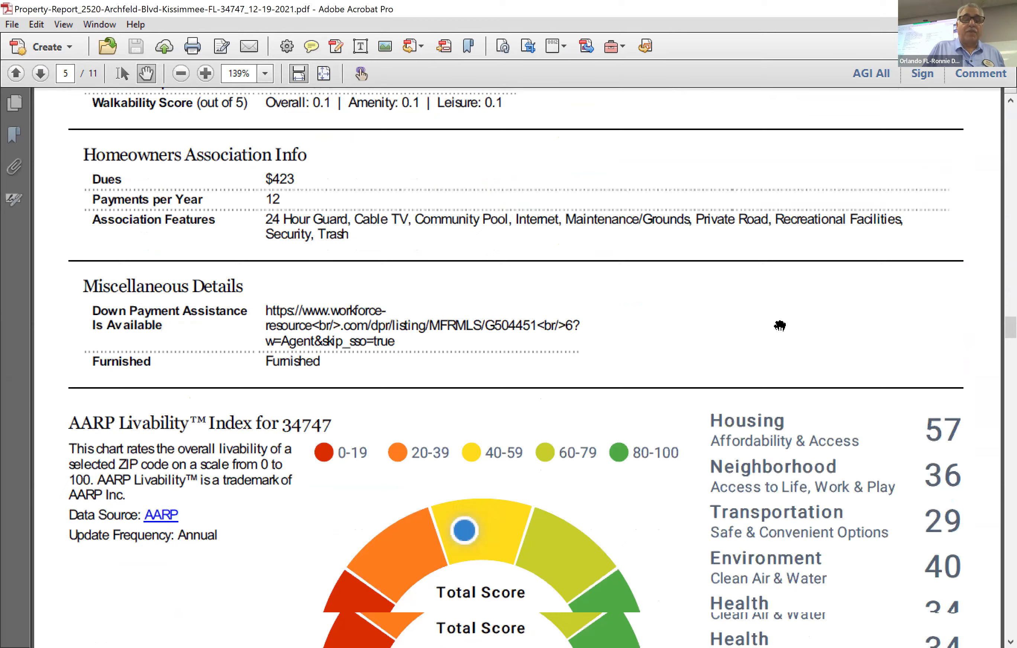
scroll(778, 324, "down", 8)
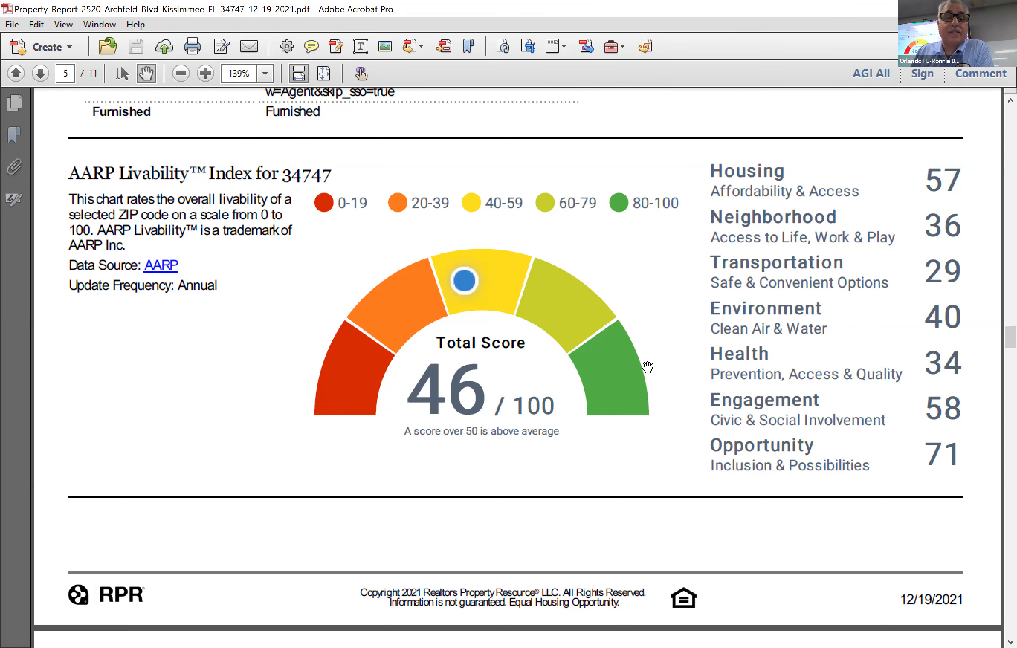
Continue down the report to the Recently Sold comparables on page 7.
scroll(615, 367, "down", 2)
scroll(615, 367, "down", 8)
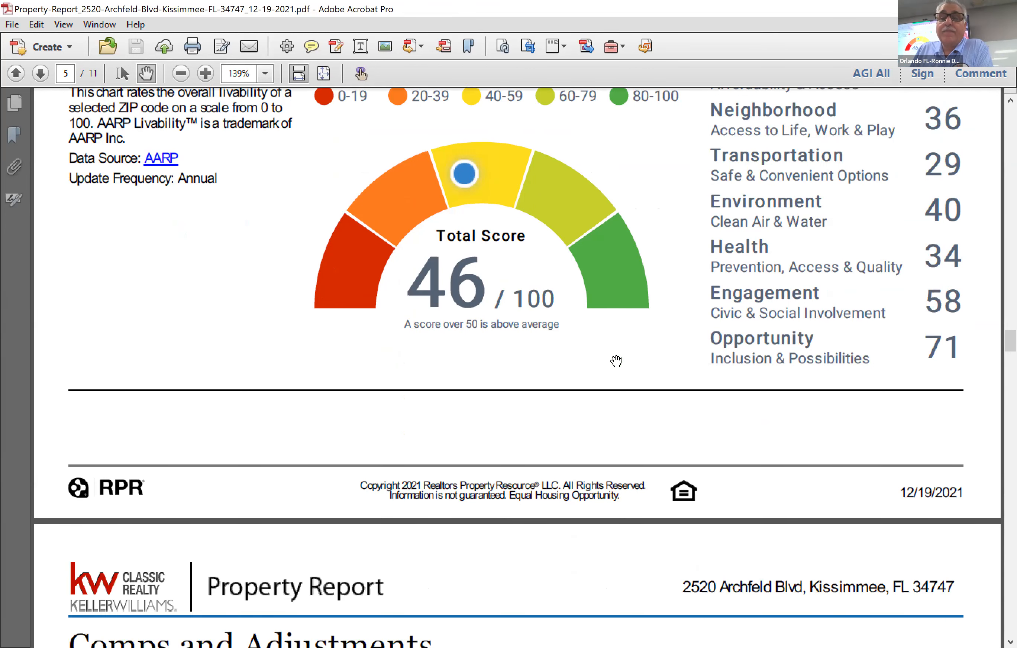
scroll(620, 357, "down", 20)
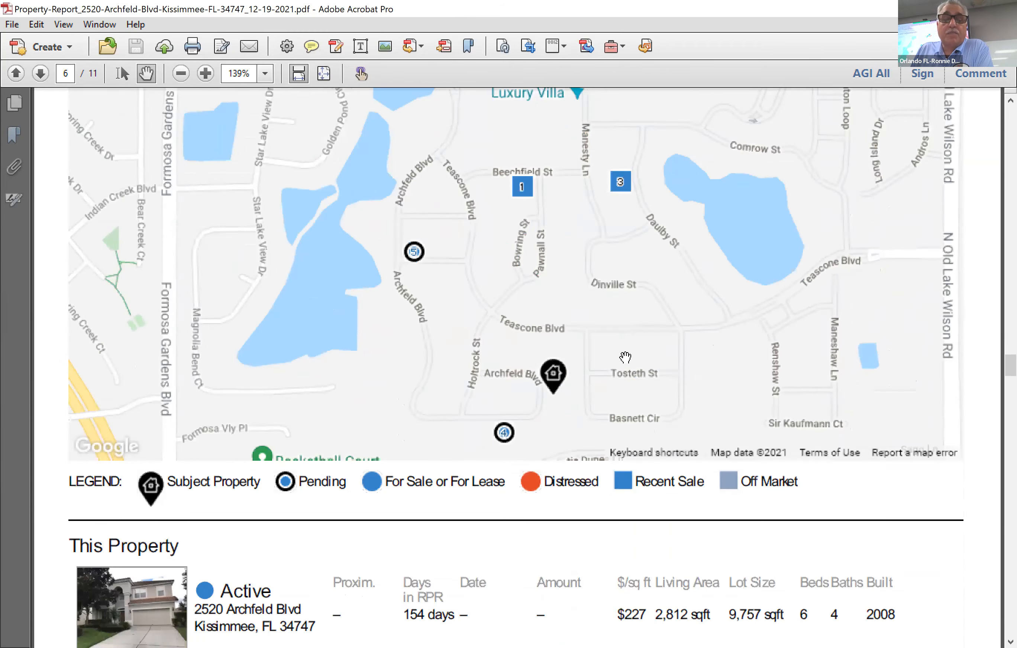
scroll(763, 378, "down", 5)
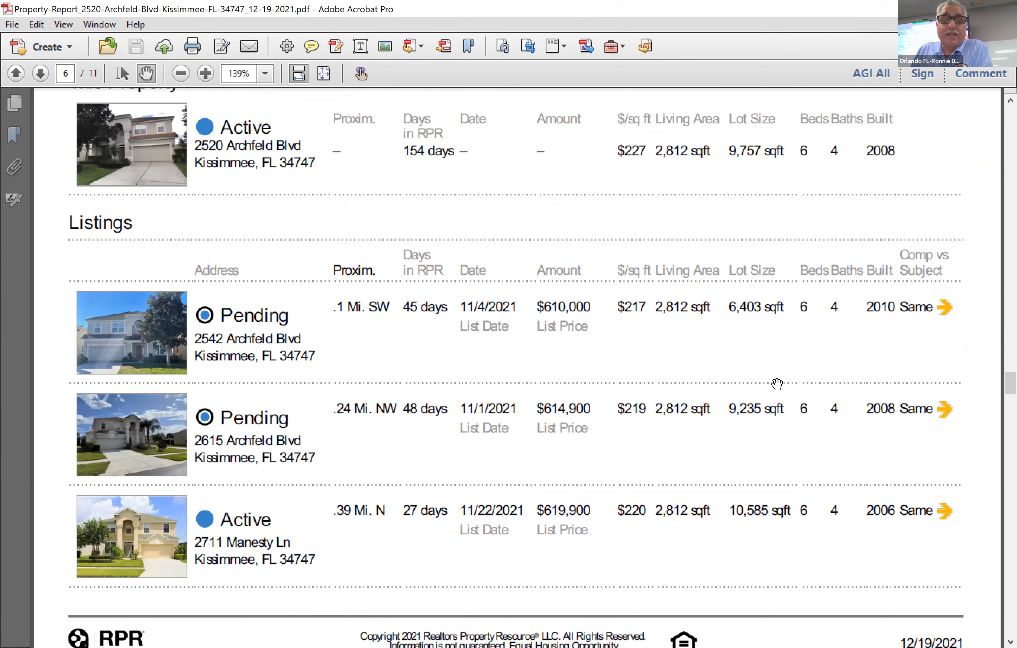
scroll(774, 385, "down", 10)
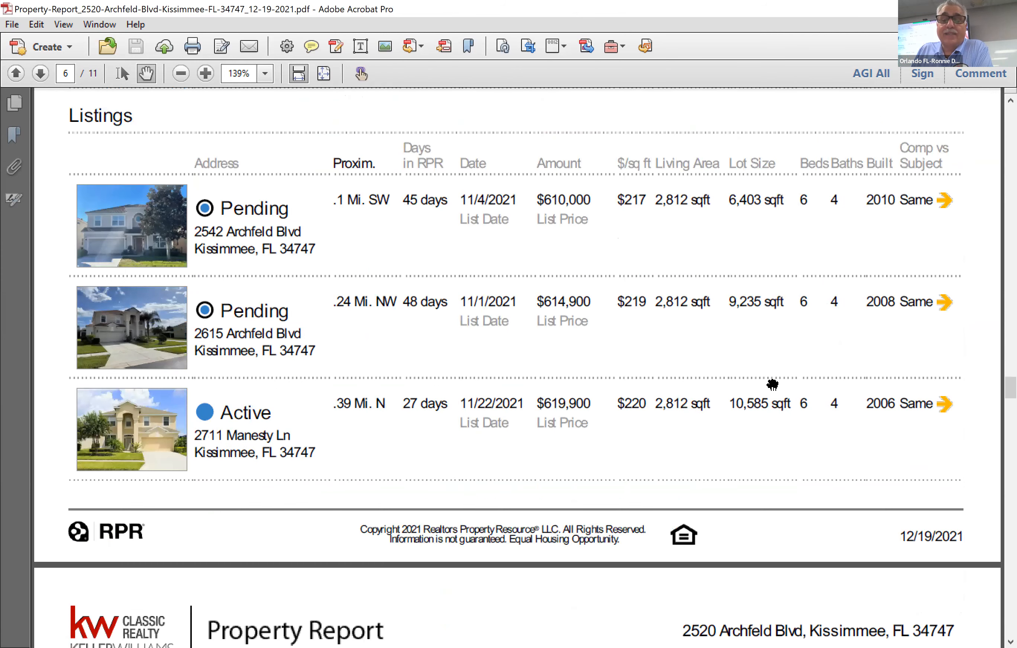
scroll(760, 379, "down", 9)
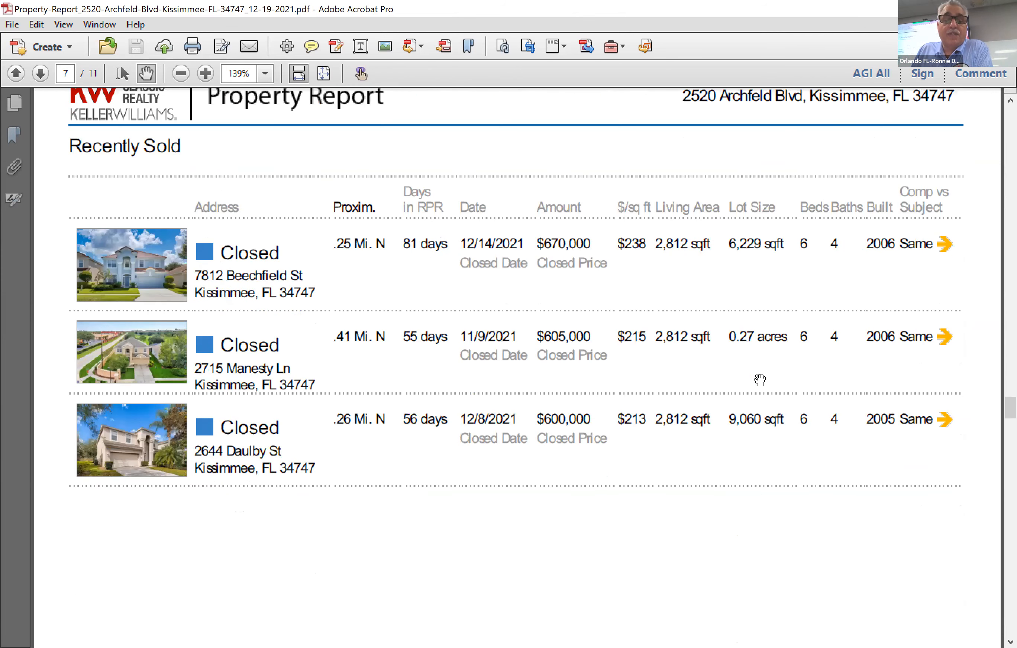
scroll(809, 466, "down", 3)
scroll(808, 456, "down", 15)
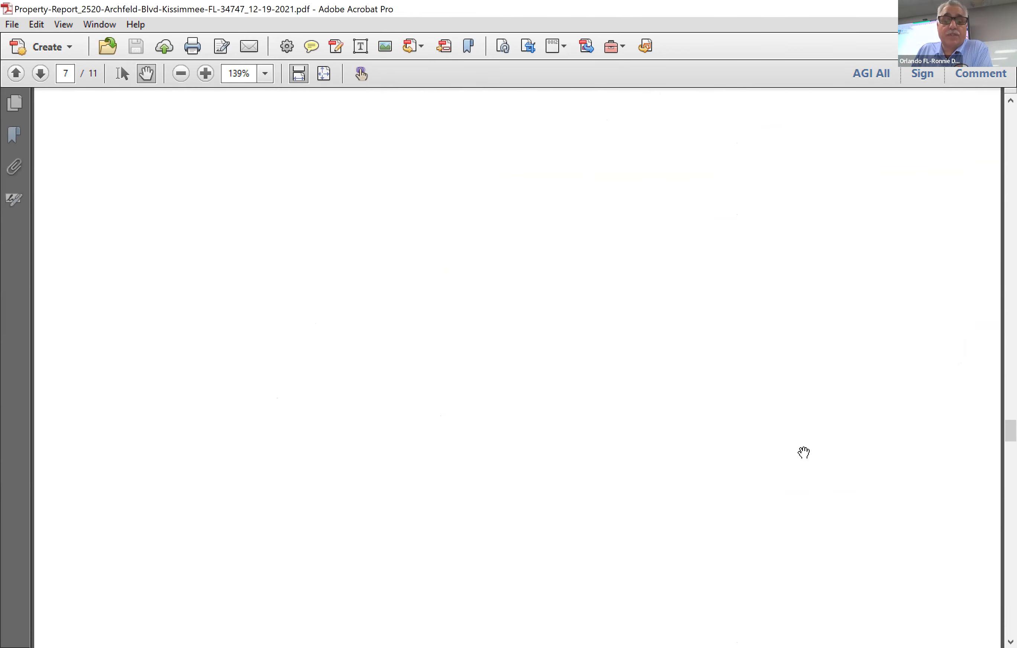
scroll(800, 441, "down", 3)
Scroll past page 8's Property History chart, Sales History and Assessed Values to page 9's Deed Records.
scroll(810, 526, "down", 2)
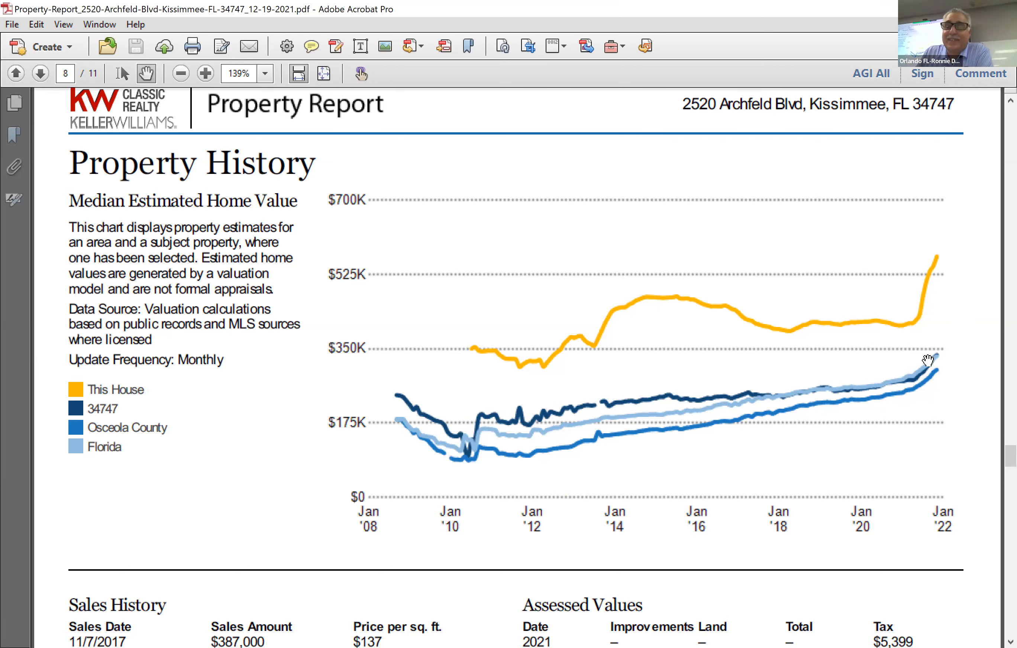
scroll(927, 360, "down", 5)
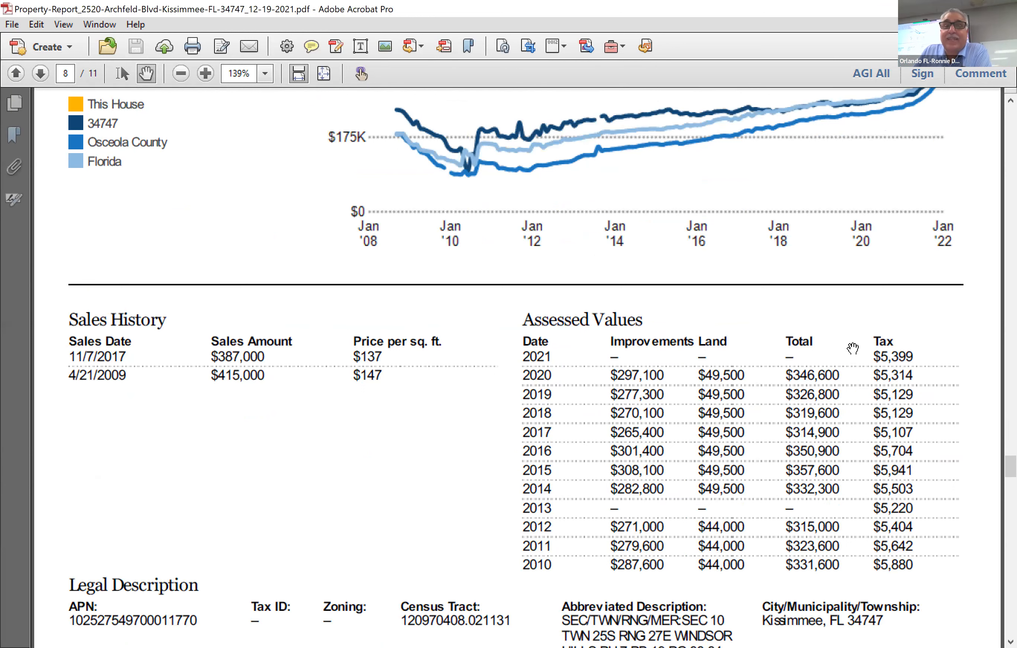
scroll(852, 349, "down", 2)
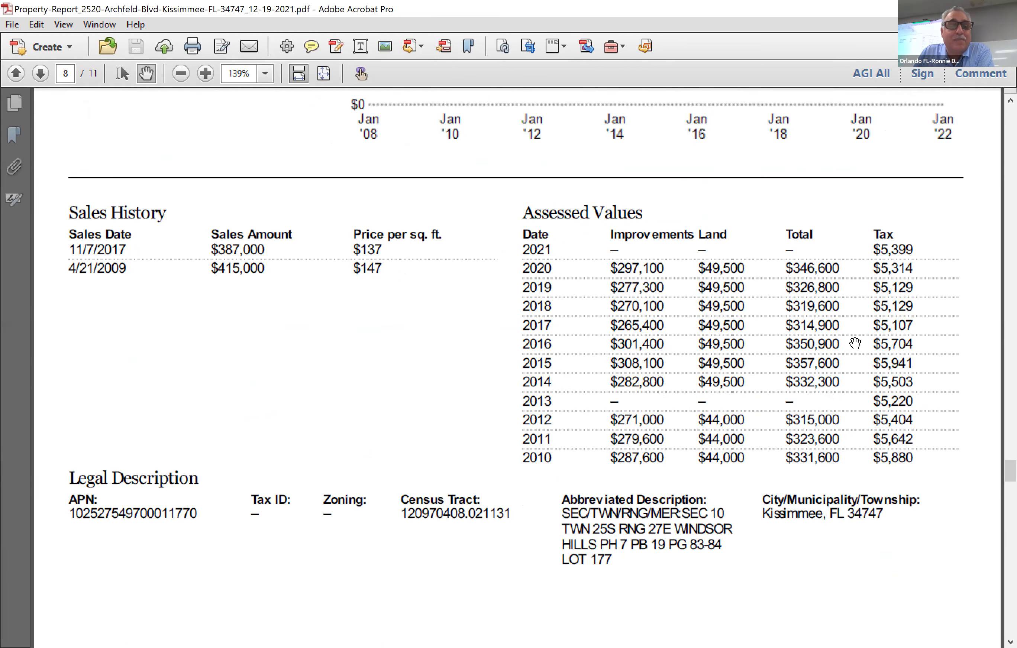
scroll(854, 343, "down", 1)
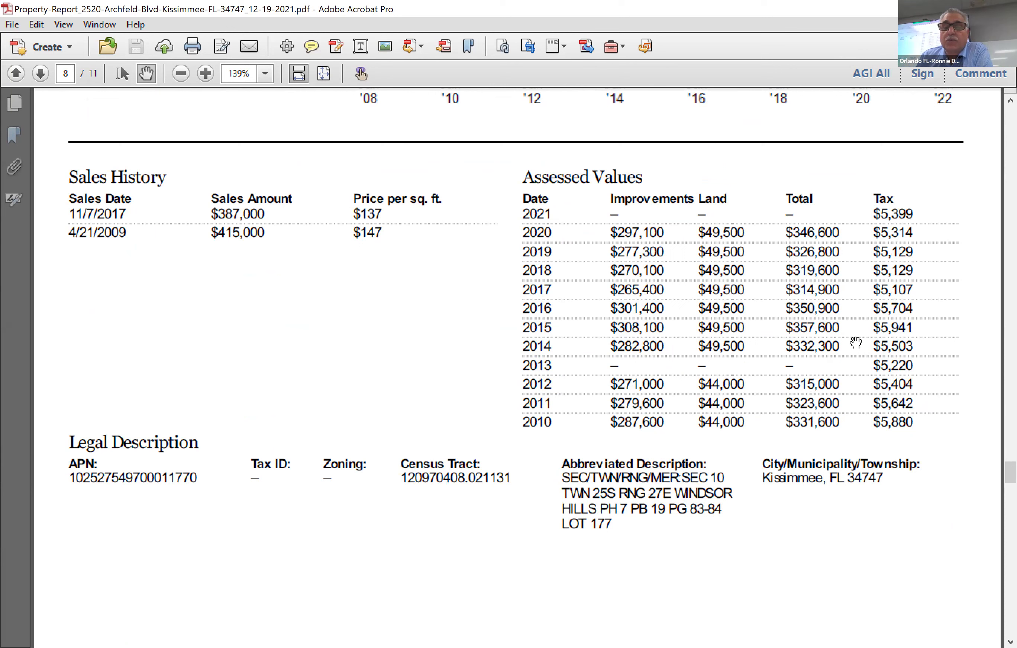
scroll(887, 393, "down", 3)
scroll(887, 393, "down", 14)
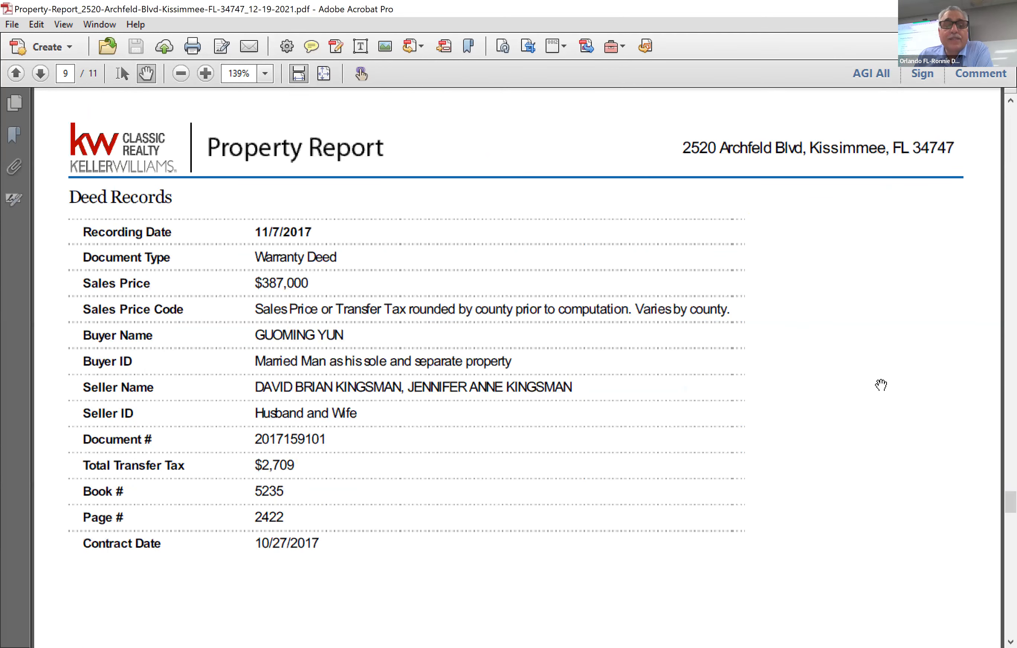
Scroll to page 10's Sales and Financing Activity chart and Price Change History.
scroll(876, 384, "down", 2)
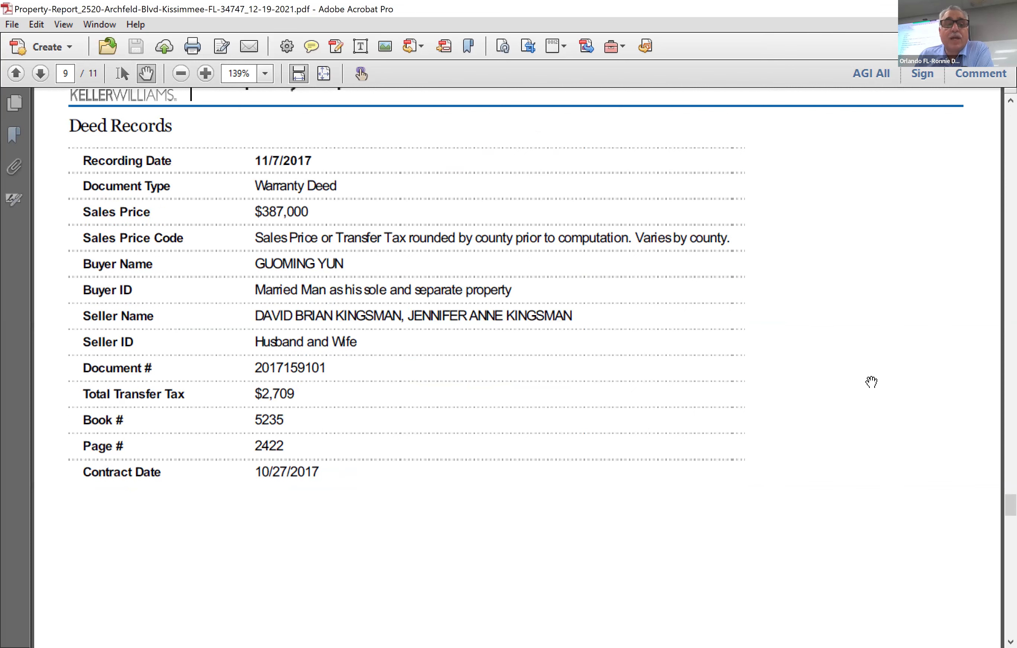
scroll(872, 382, "down", 14)
scroll(868, 370, "down", 10)
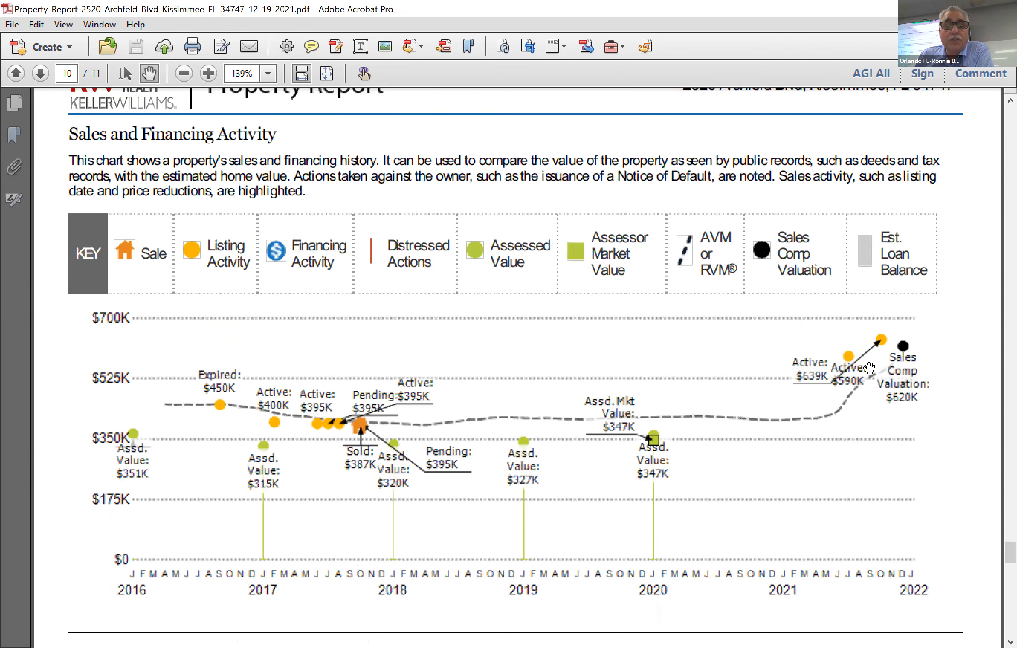
scroll(868, 372, "down", 3)
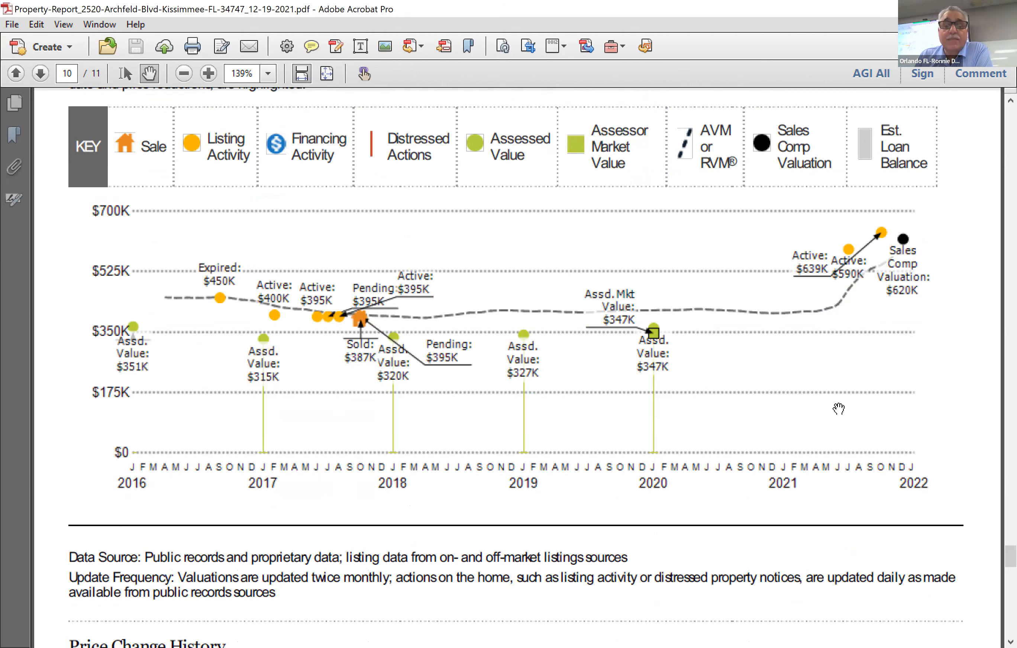
scroll(839, 409, "down", 10)
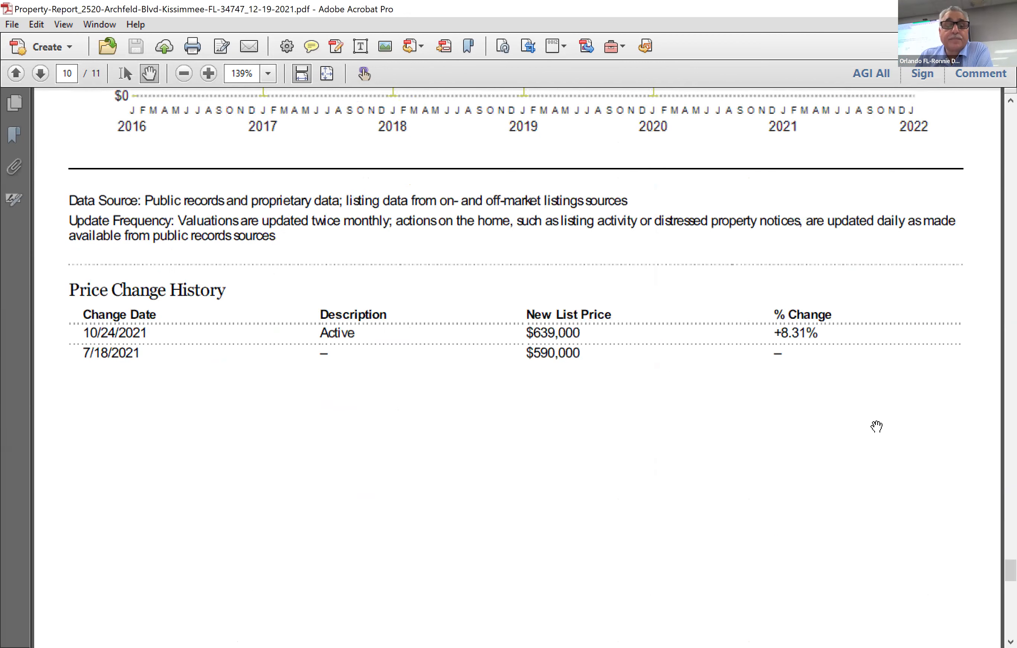
scroll(874, 425, "down", 1)
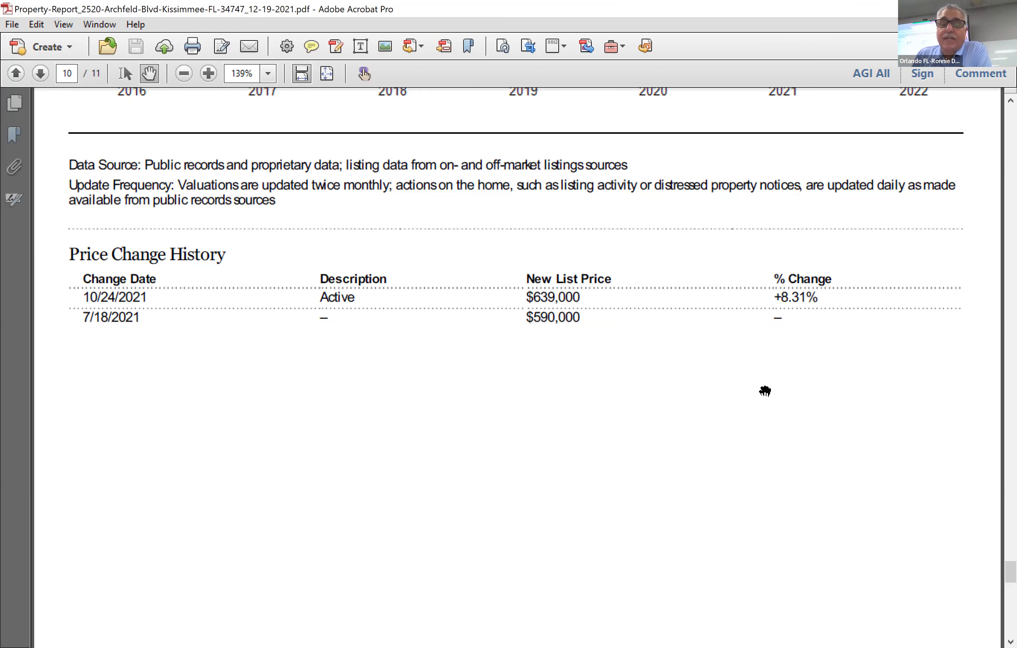
Continue down to page 11's About RPR data sources section.
scroll(760, 368, "down", 5)
scroll(726, 307, "down", 3)
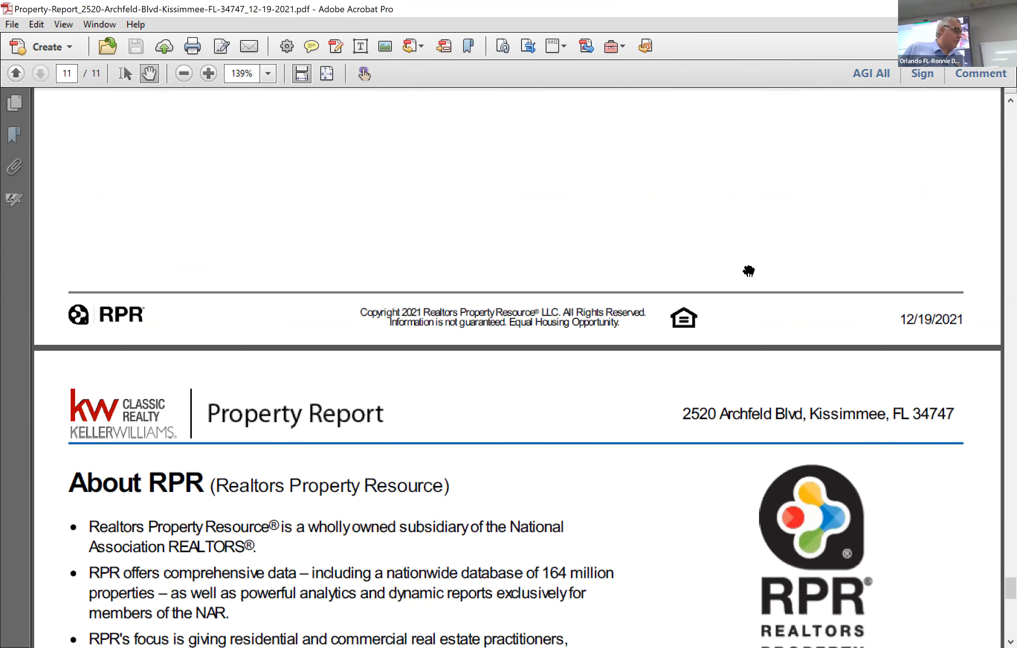
scroll(750, 272, "down", 2)
scroll(799, 287, "down", 3)
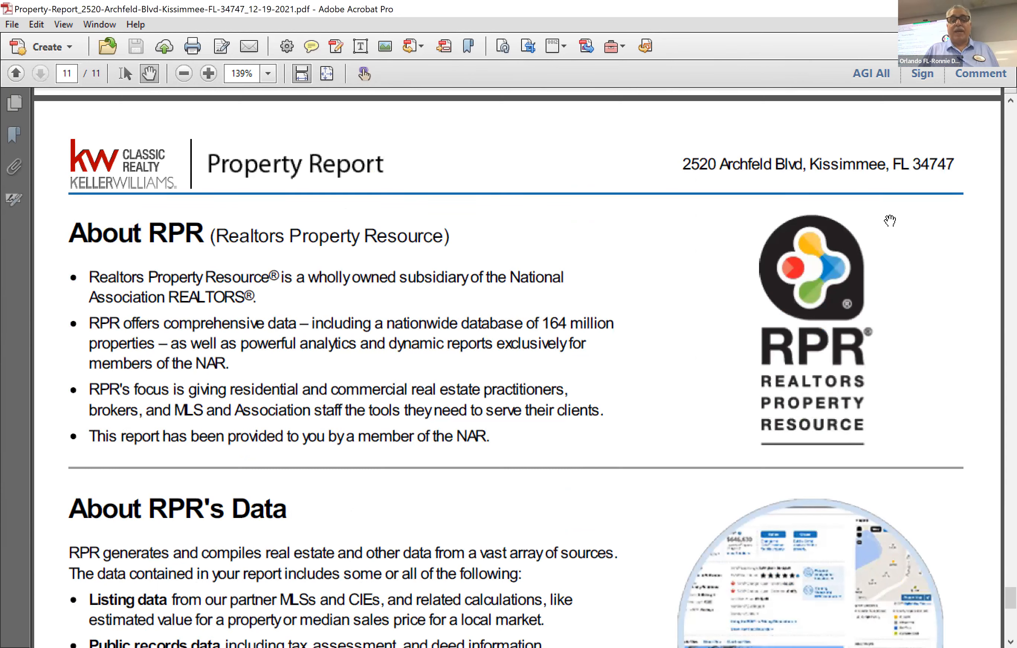
scroll(862, 275, "down", 4)
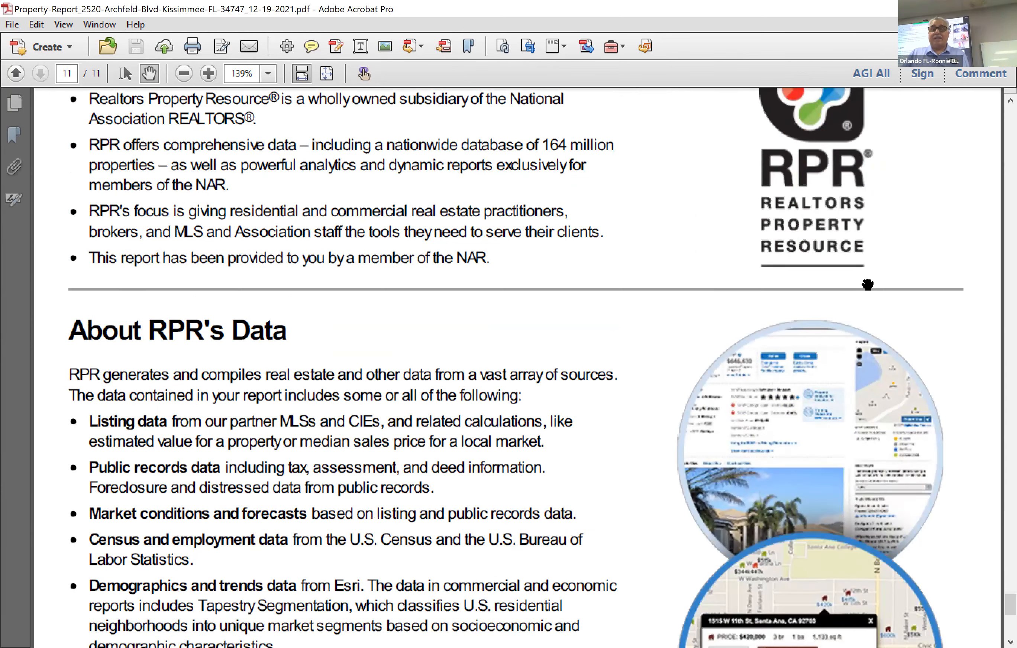
scroll(851, 329, "down", 2)
scroll(812, 391, "down", 3)
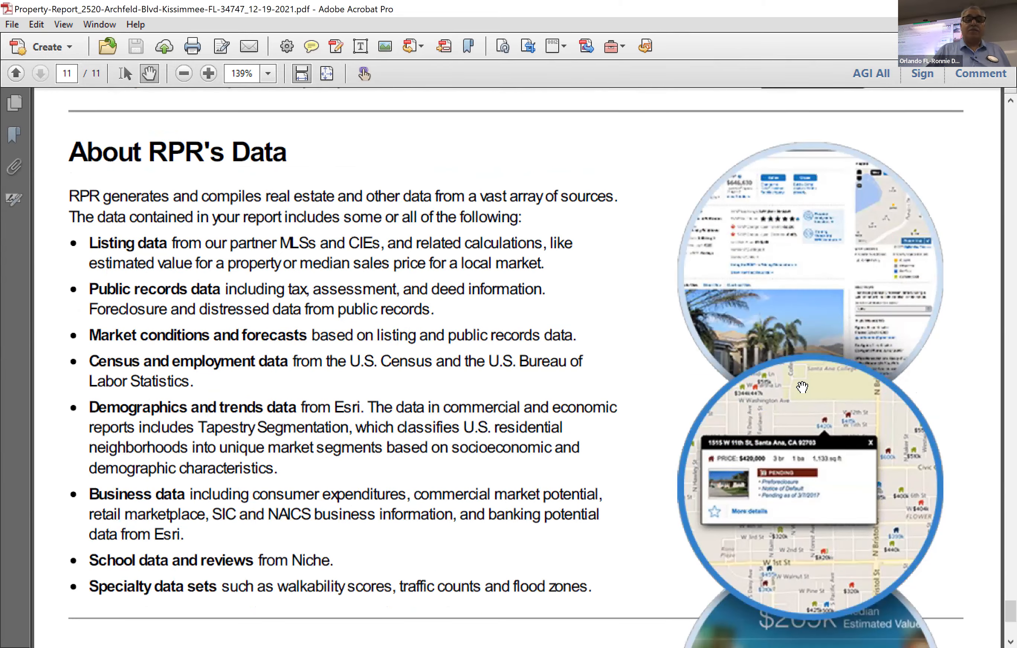
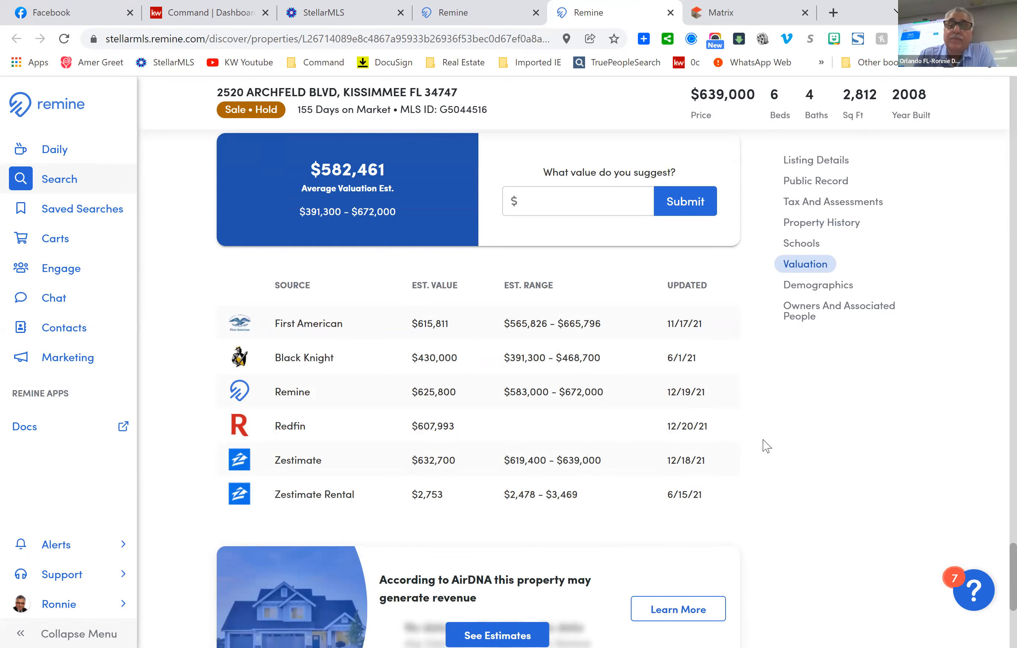
Open a new blank browser tab alongside the Remine property tabs.
left_click(829, 11)
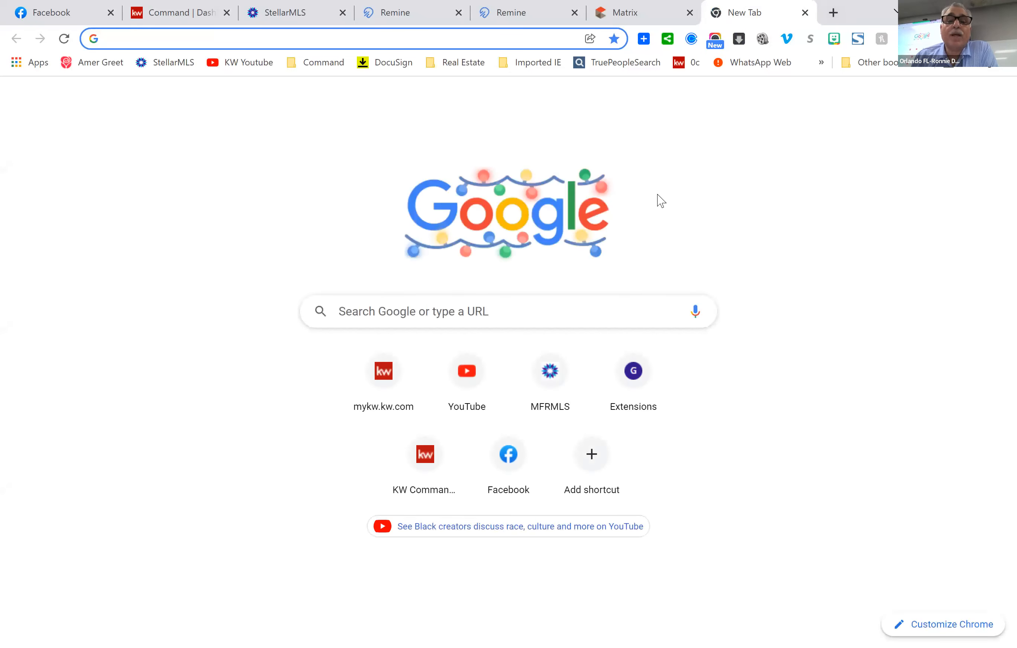
Load 'Home Value Estimator - Chase Mortgage' from the Real Estate bookmarks folder.
left_click(464, 66)
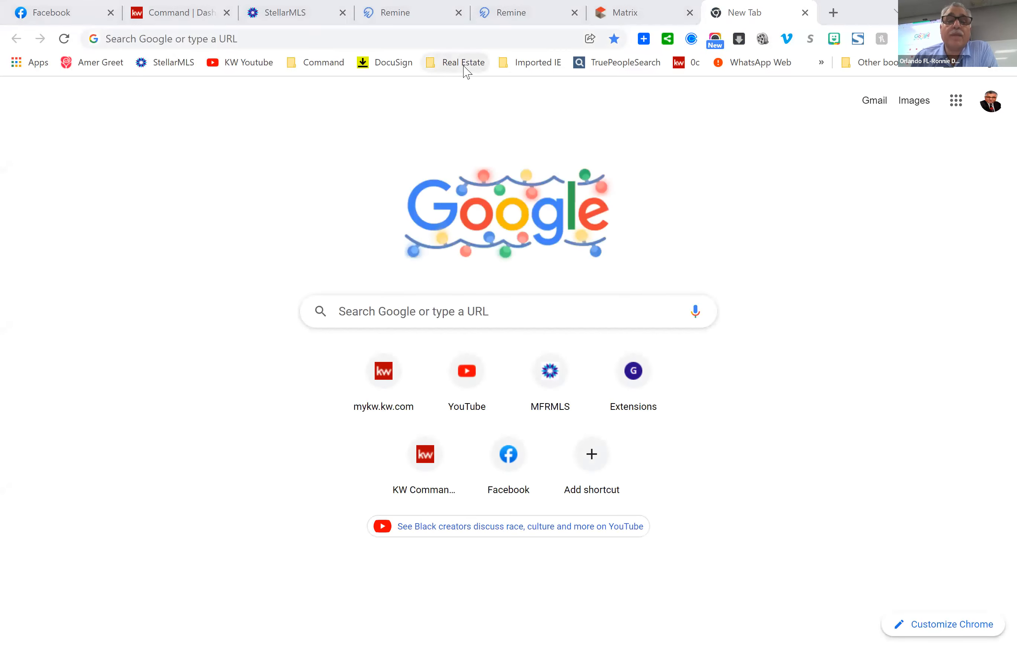
left_click(465, 68)
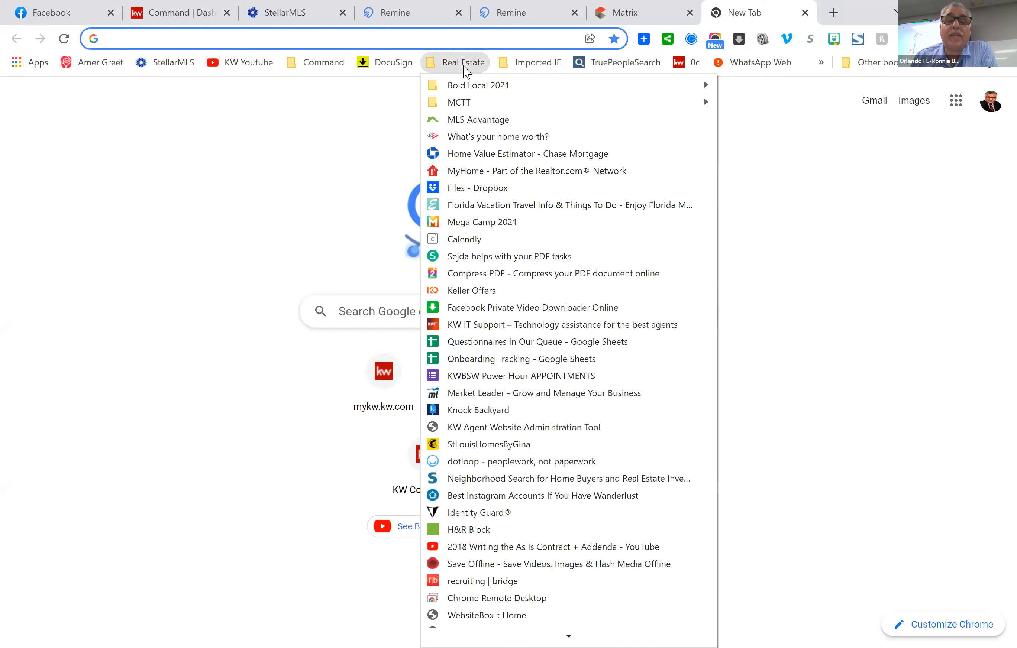
left_click(570, 155)
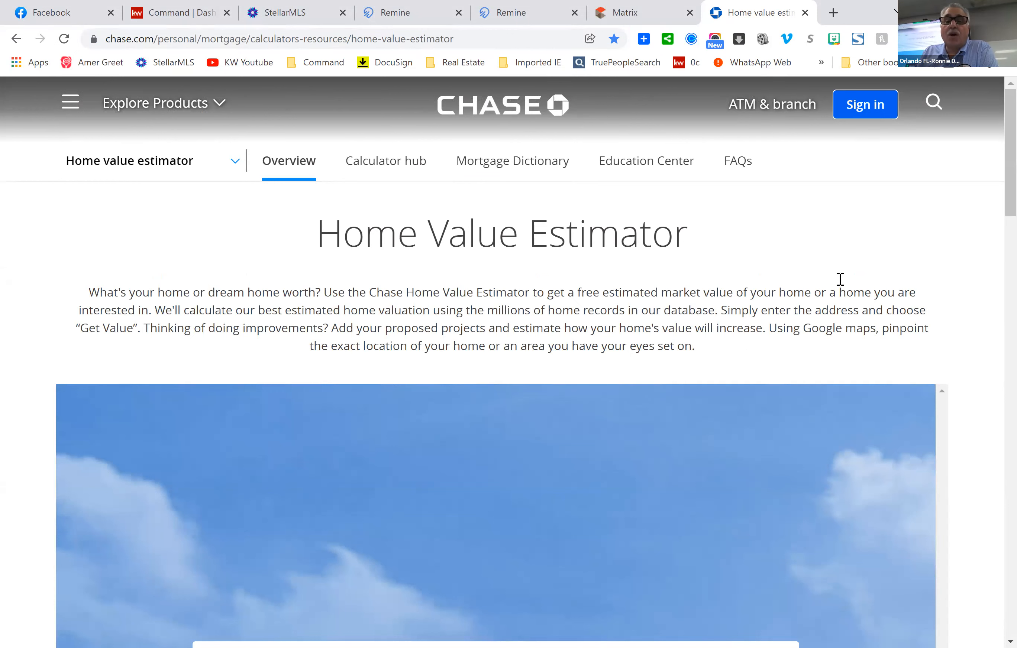
scroll(839, 280, "down", 6)
scroll(838, 277, "down", 3)
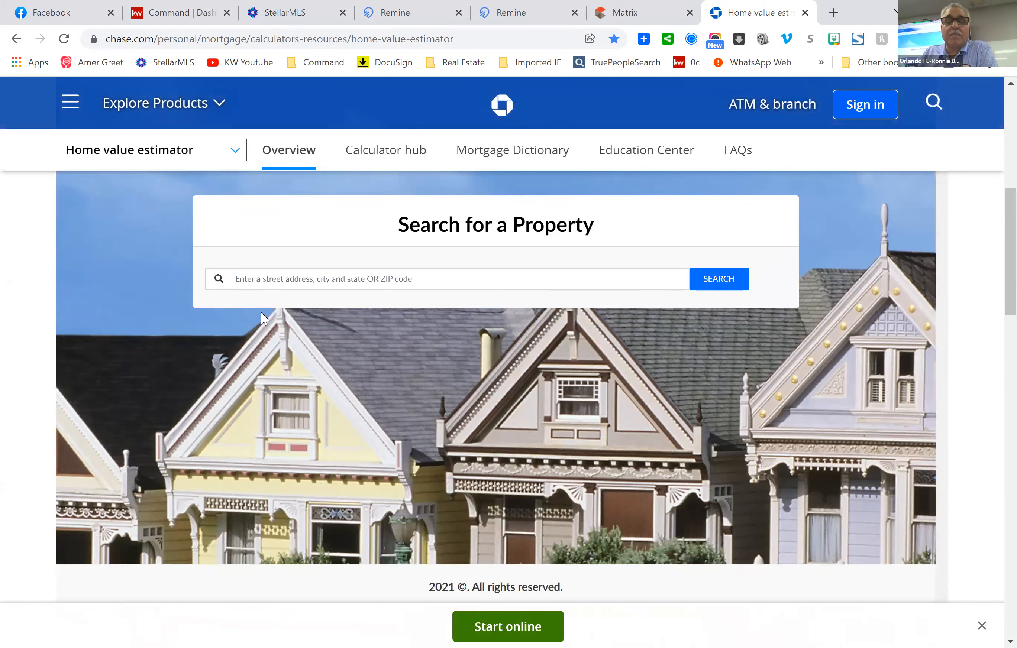
left_click(276, 280)
right_click(277, 280)
left_click(330, 391)
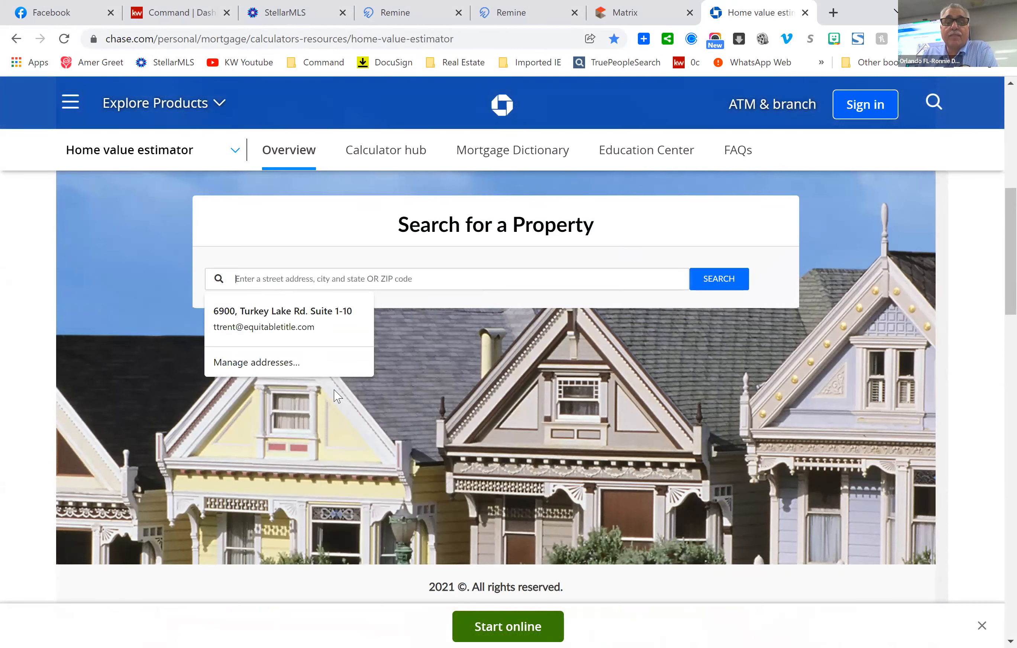
left_click(726, 281)
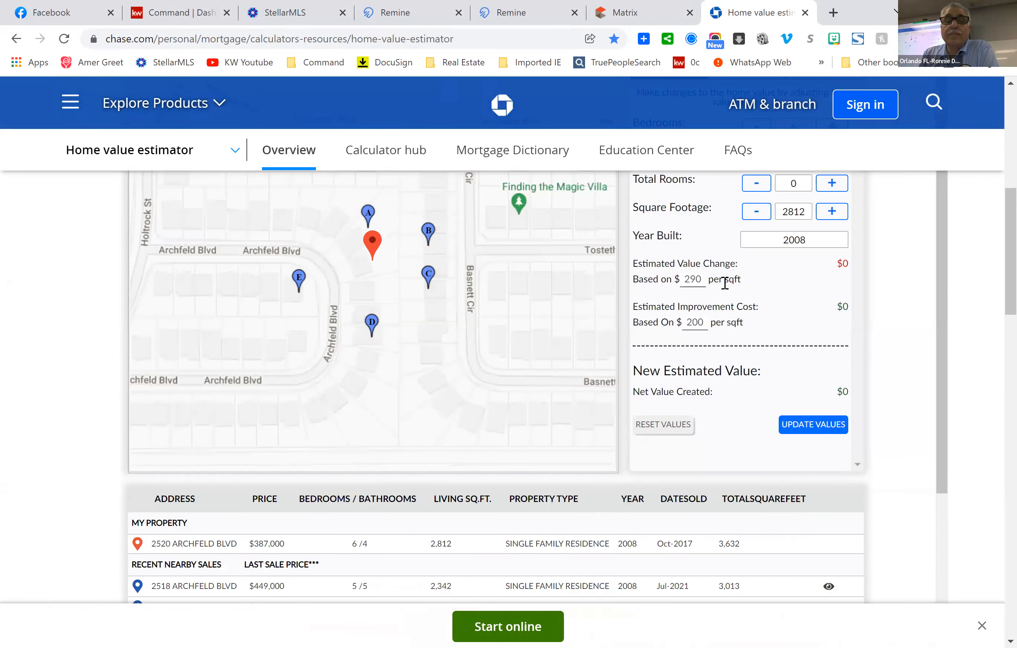
scroll(921, 353, "up", 6)
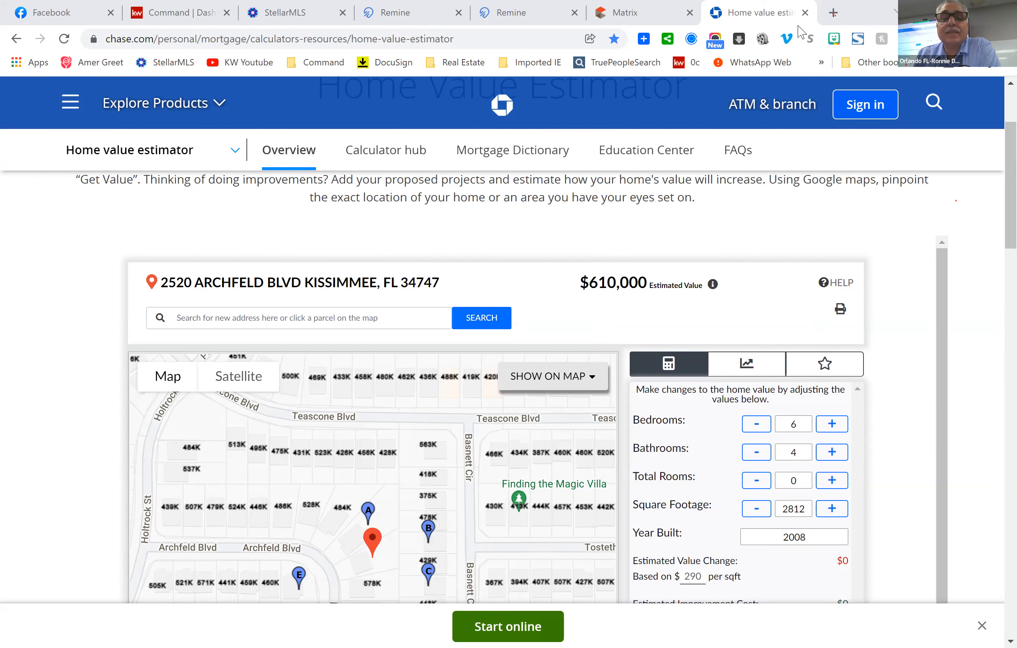
In another new tab, open the 'What's your home worth?' Bank of America bookmark.
left_click(833, 12)
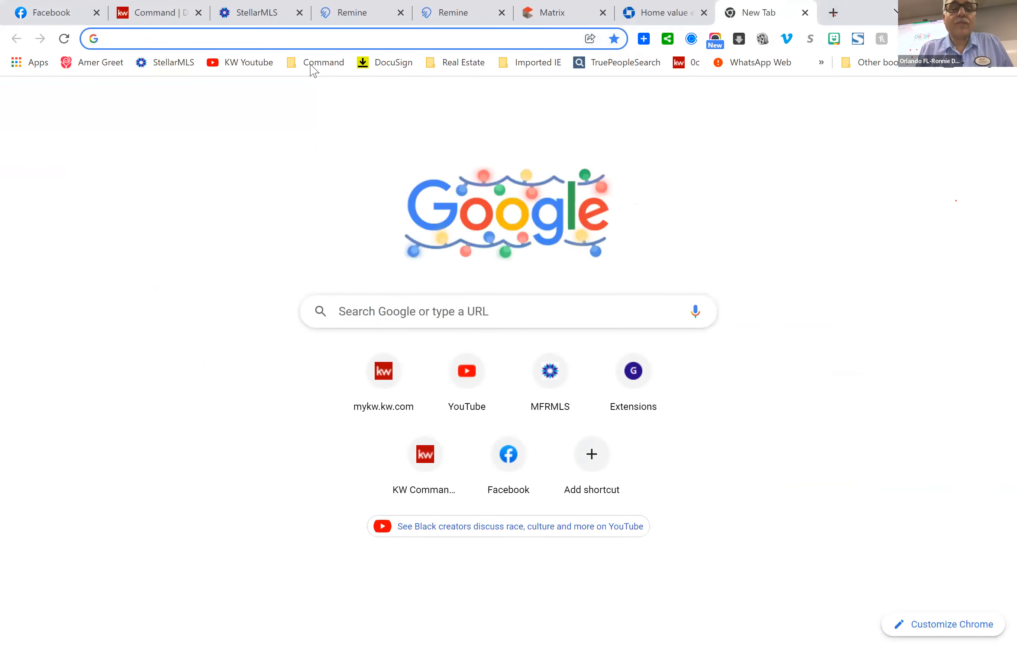
left_click(460, 65)
left_click(508, 143)
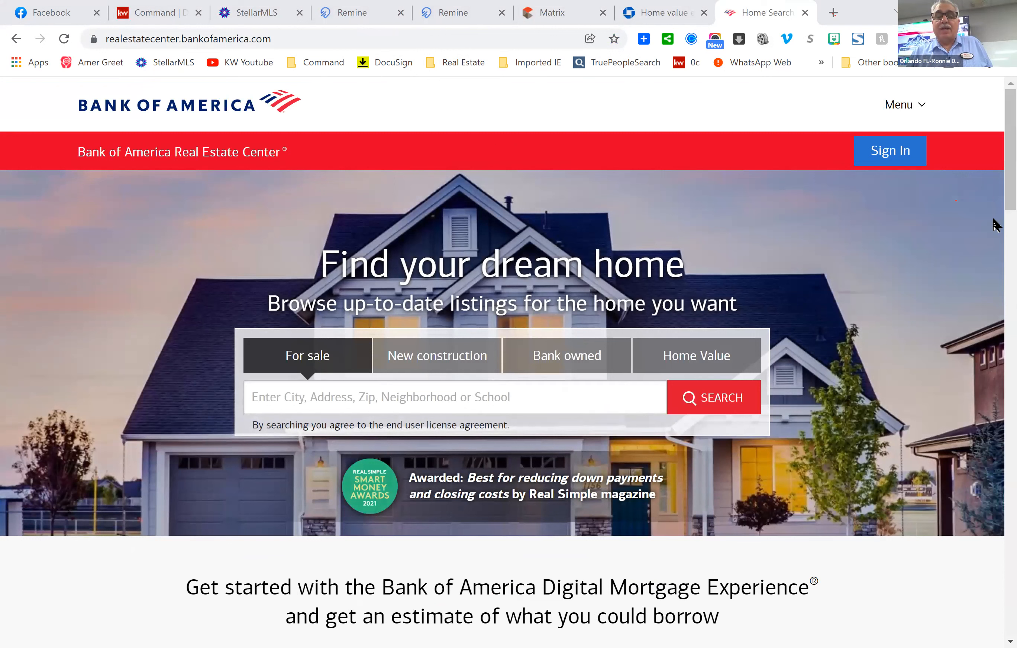
left_click(713, 357)
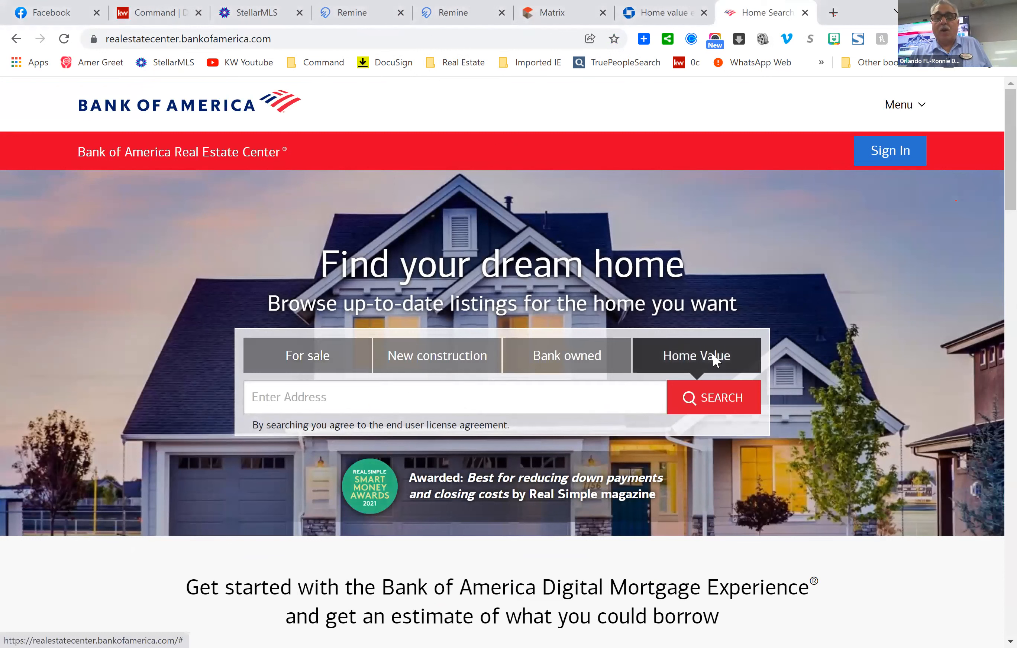
left_click(285, 396)
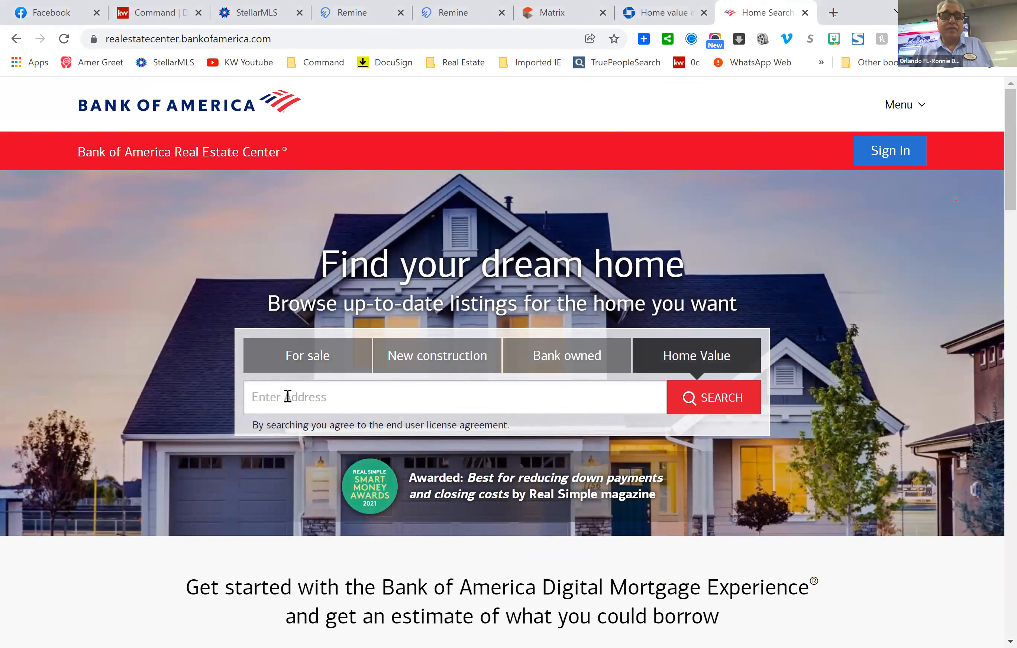
right_click(286, 397)
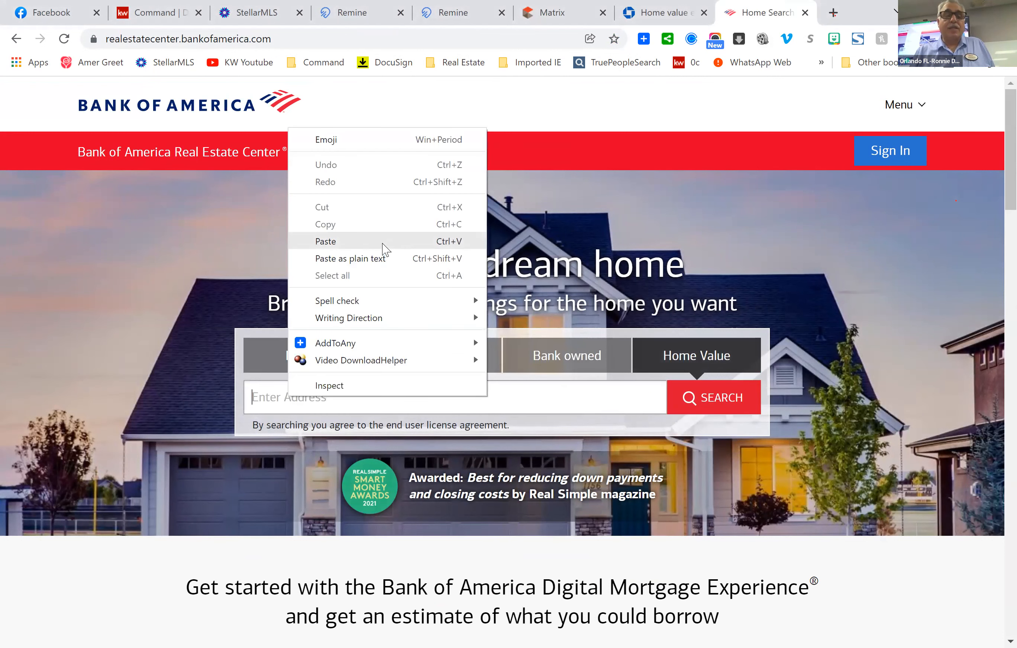
left_click(386, 244)
left_click(580, 401)
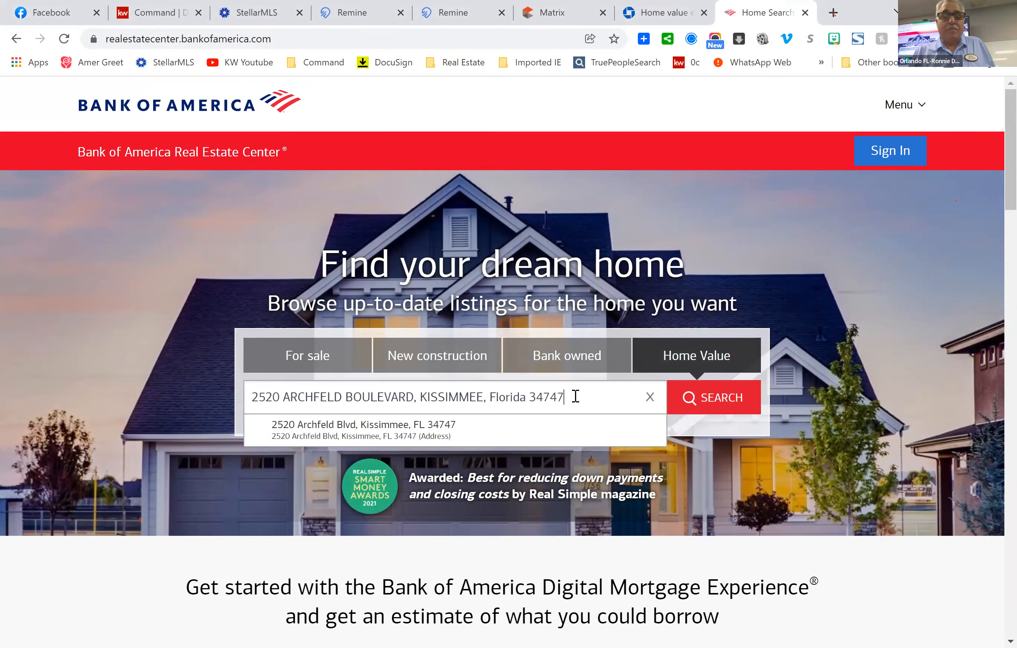
left_click(373, 440)
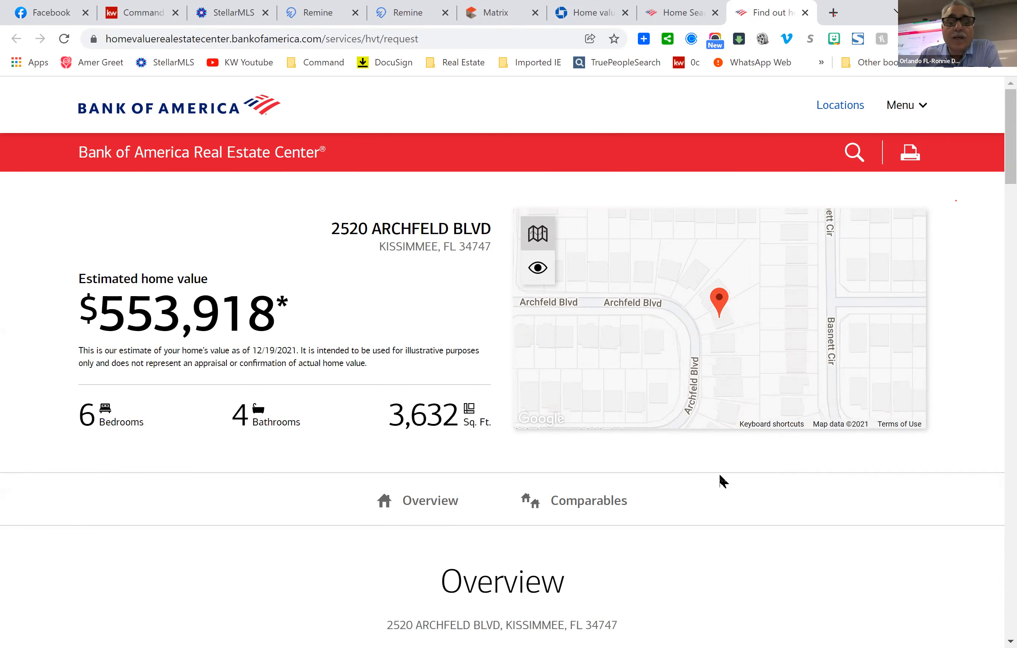
Scroll past the Overview and Value History chart to the Comparables averaging $534,442.
scroll(759, 460, "down", 3)
scroll(763, 467, "down", 5)
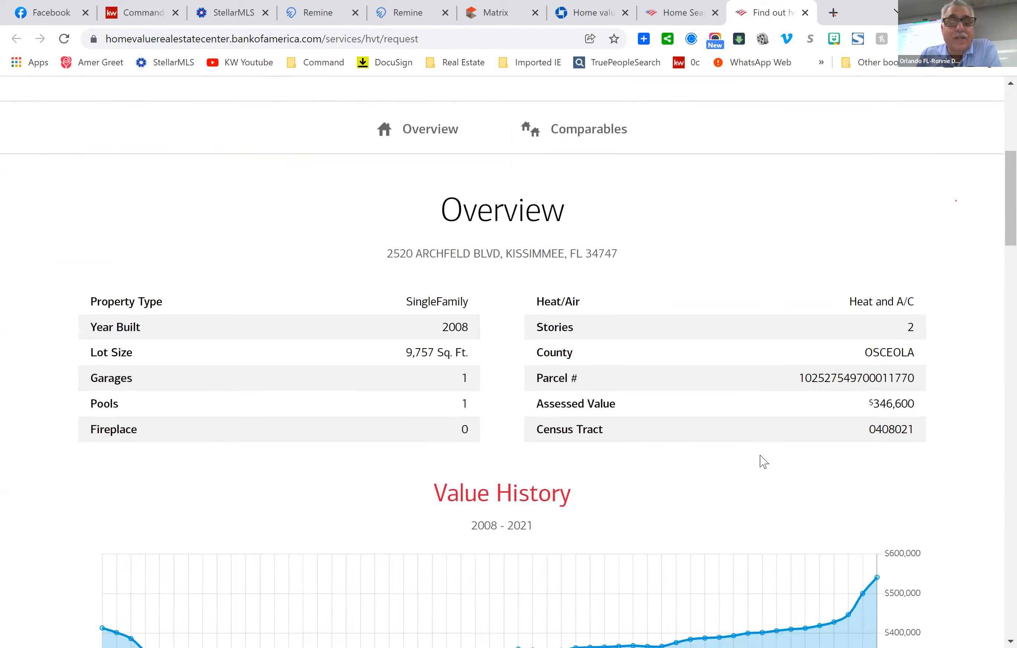
scroll(762, 457, "down", 9)
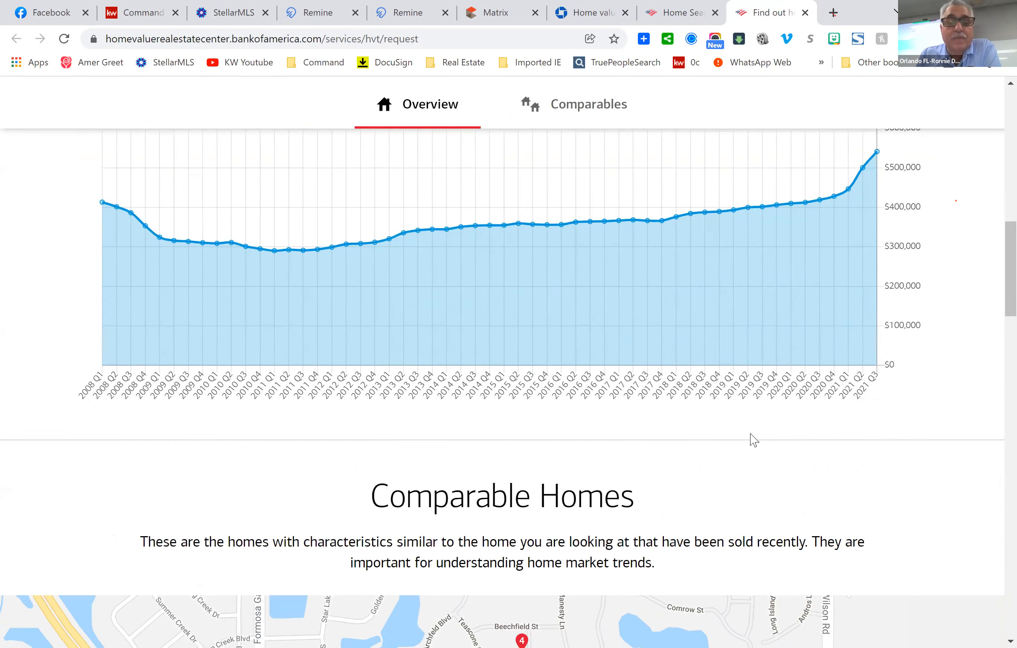
scroll(751, 432, "down", 2)
scroll(750, 424, "down", 14)
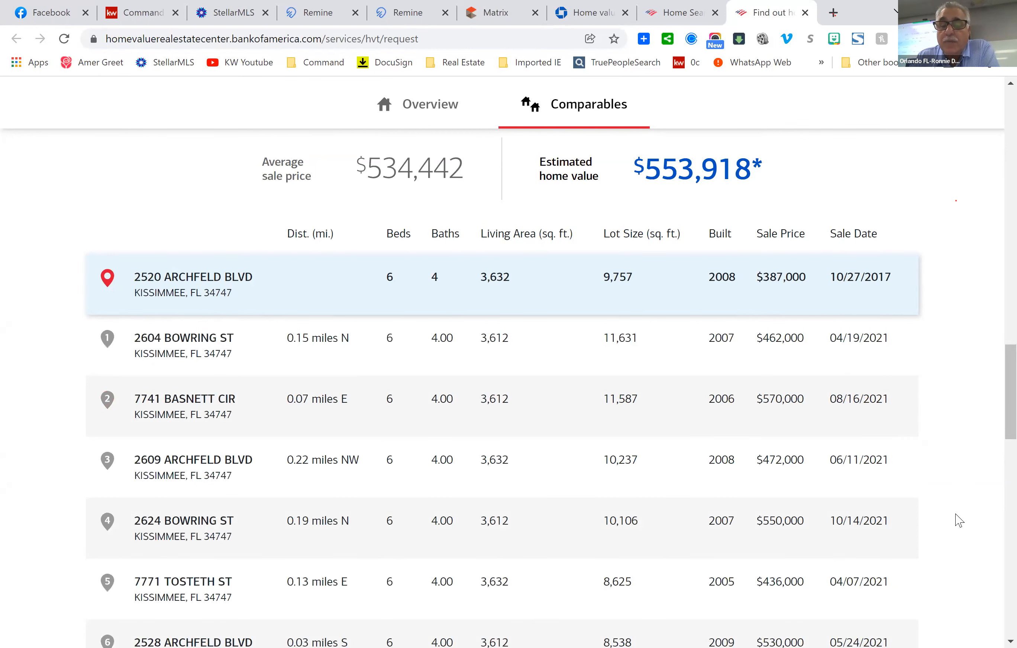
Scroll through the comparables, map and value chart, then back to the $346,600 assessed-value Overview.
scroll(959, 520, "down", 5)
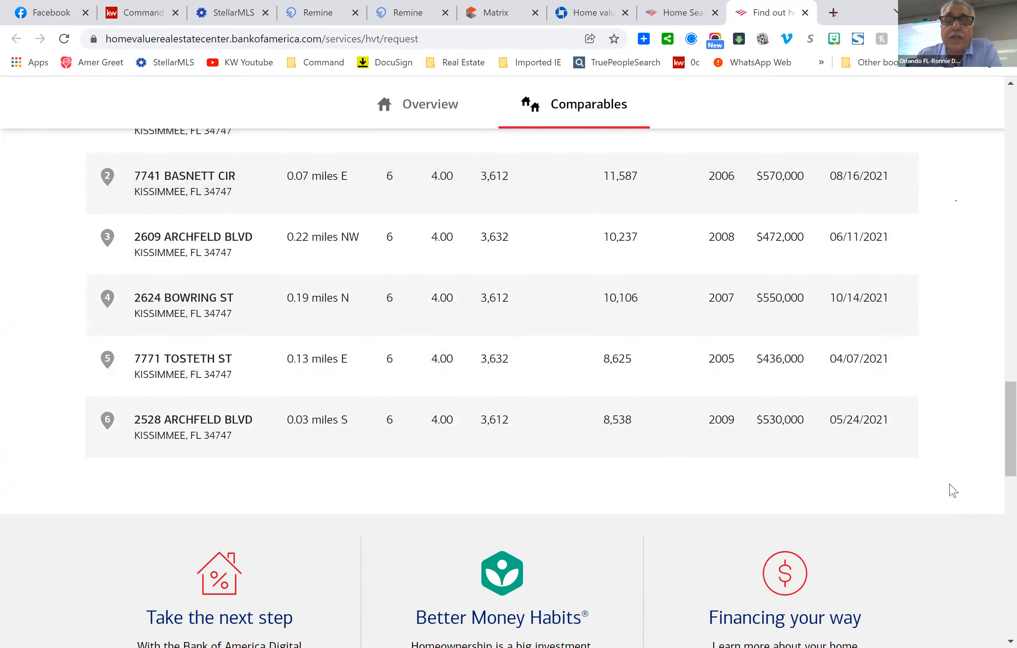
scroll(953, 491, "up", 2)
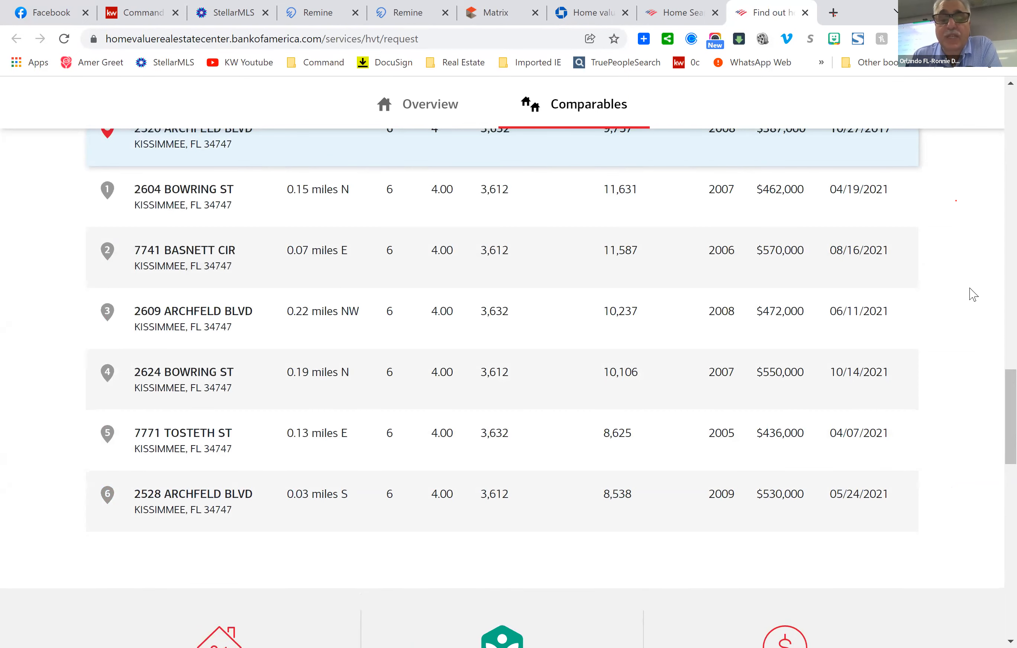
scroll(961, 299, "up", 5)
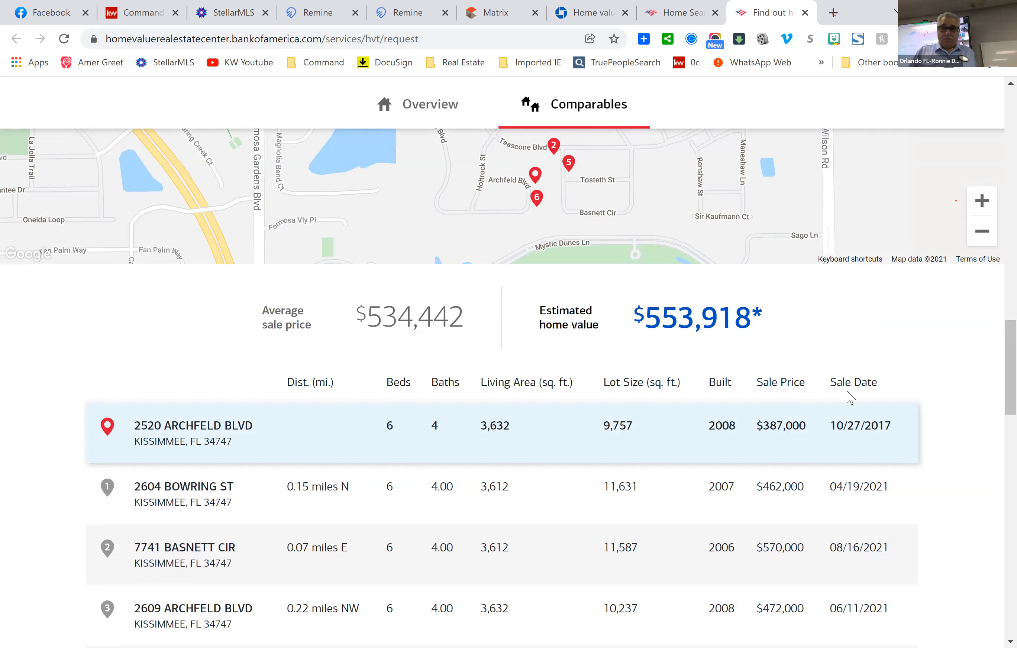
scroll(957, 486, "down", 5)
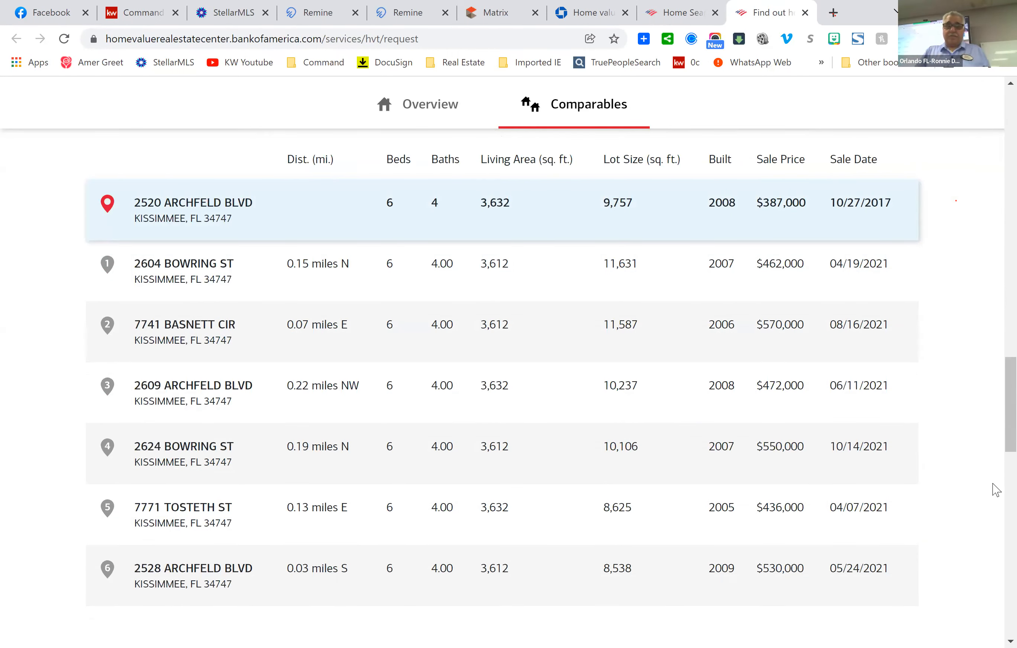
scroll(966, 448, "up", 13)
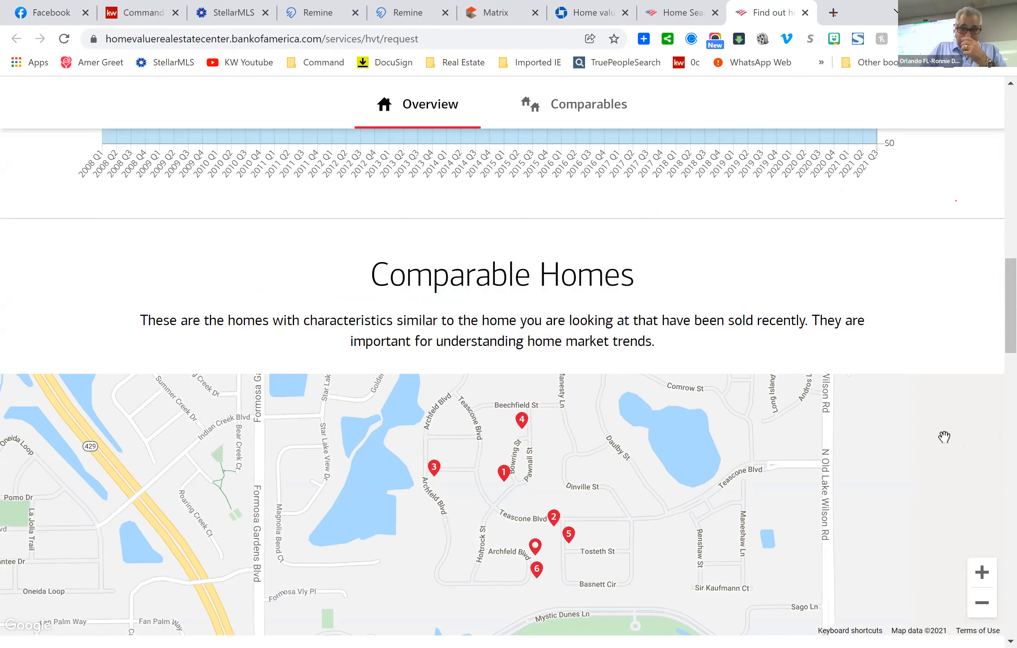
scroll(936, 363, "up", 1)
scroll(922, 367, "up", 4)
scroll(923, 368, "down", 7)
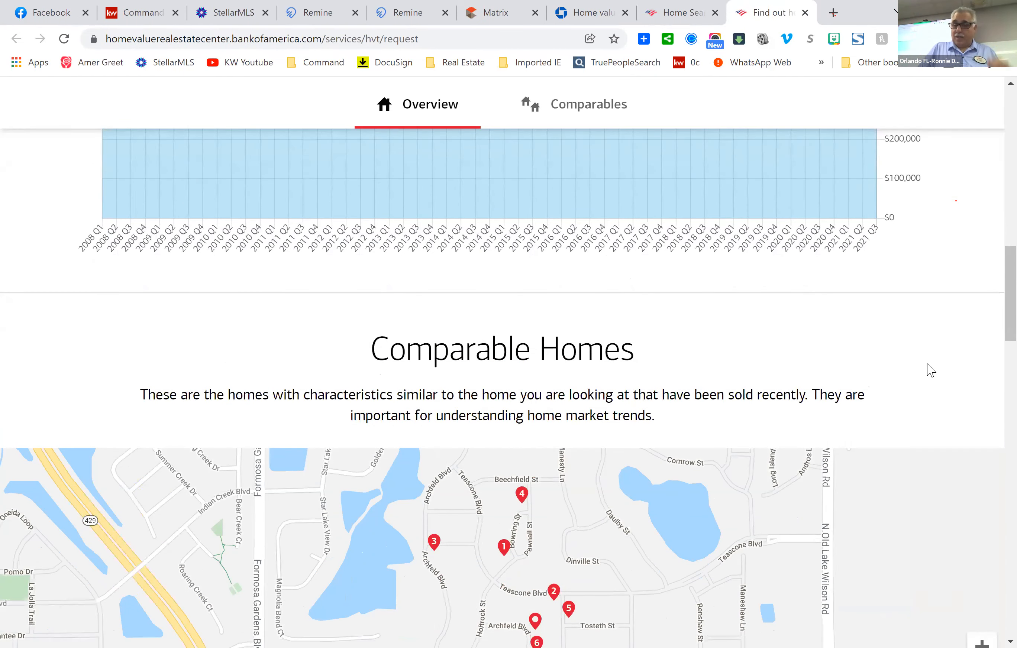
scroll(960, 494, "down", 6)
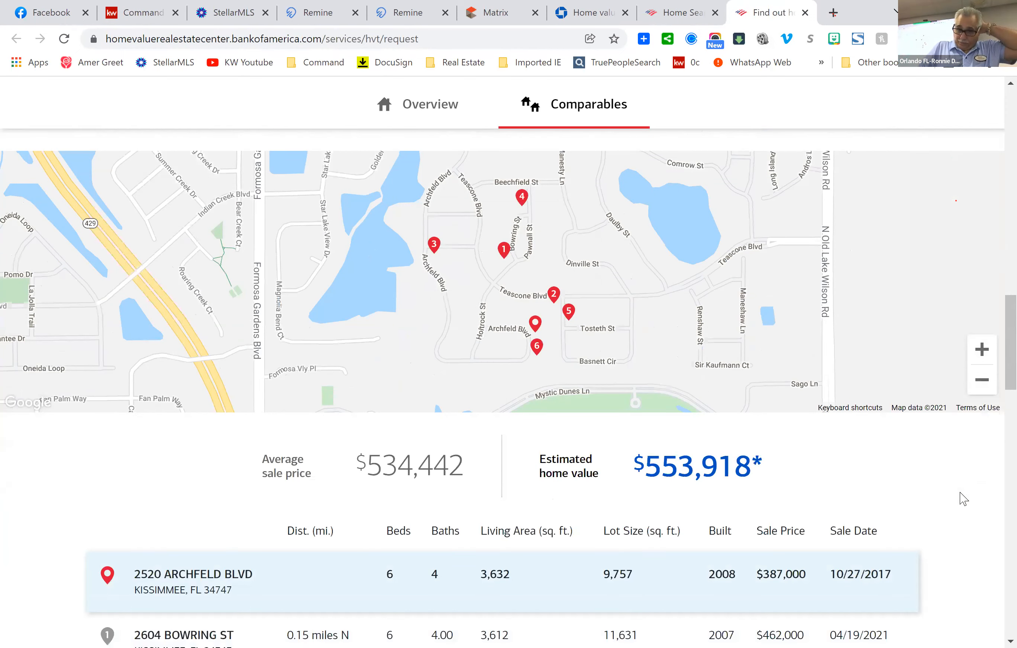
scroll(963, 496, "down", 2)
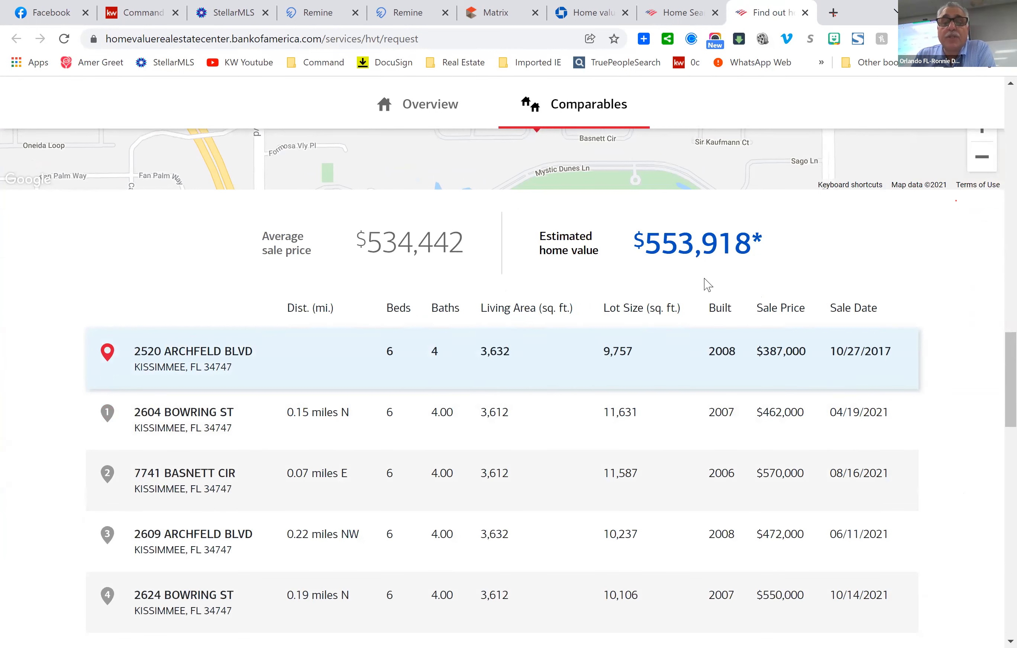
scroll(962, 409, "up", 12)
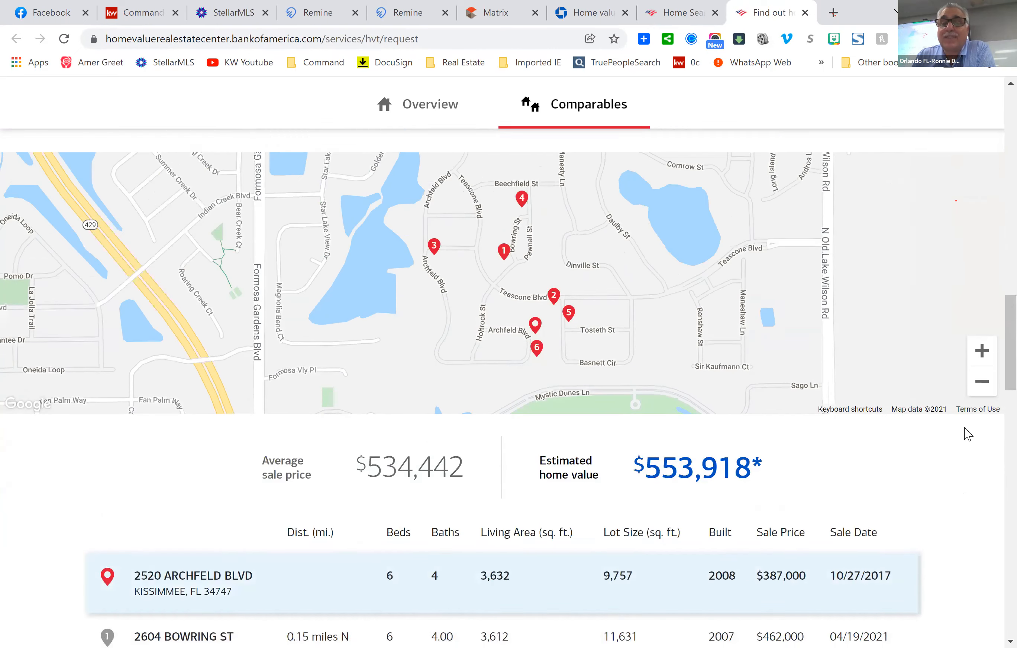
scroll(958, 399, "up", 6)
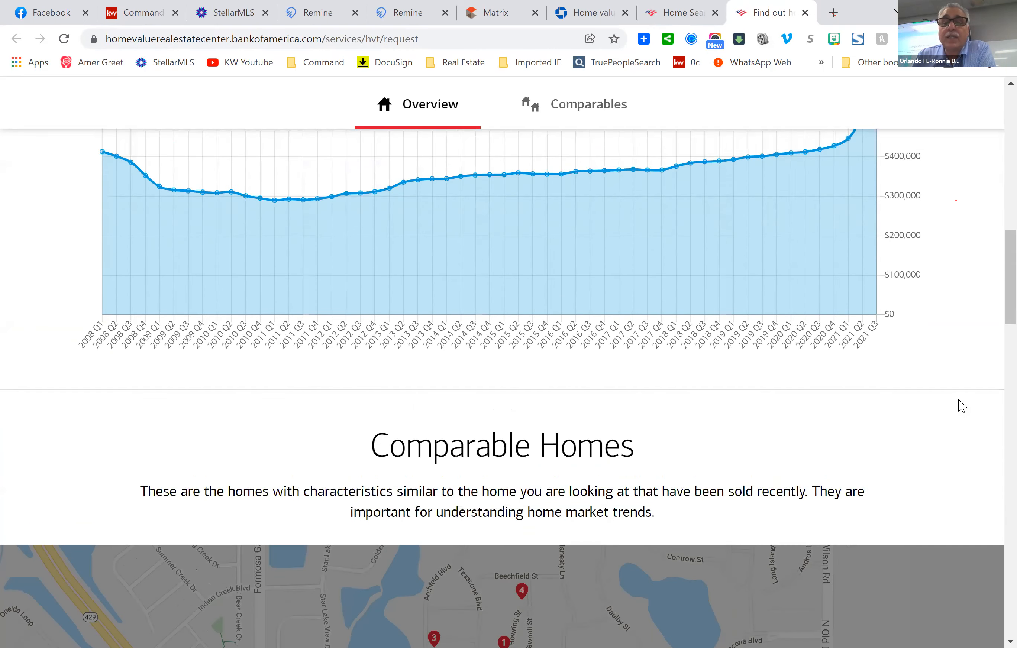
scroll(966, 408, "up", 20)
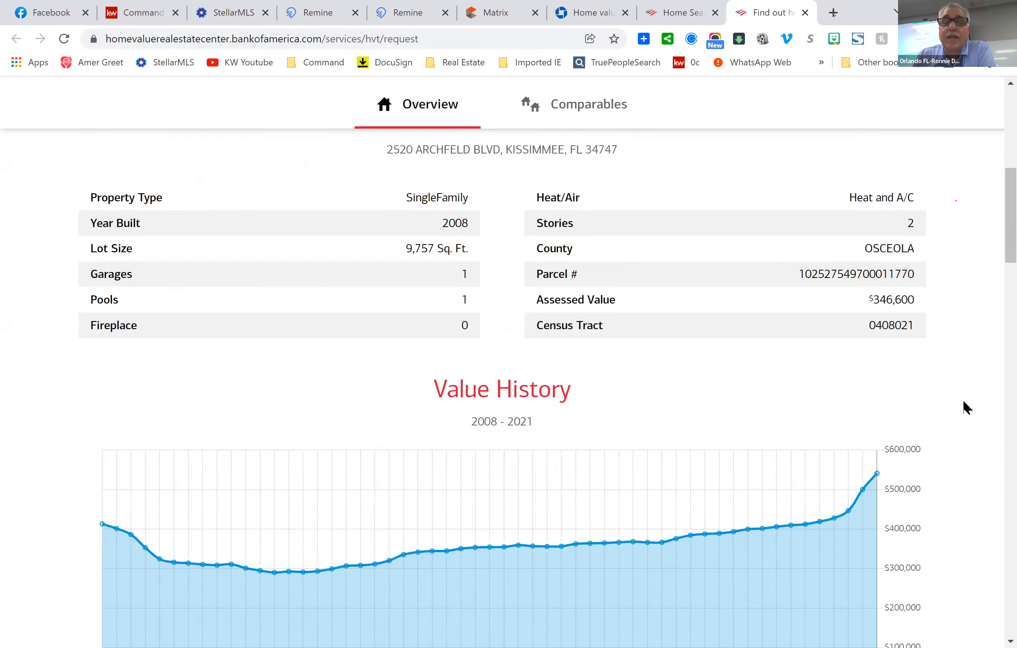
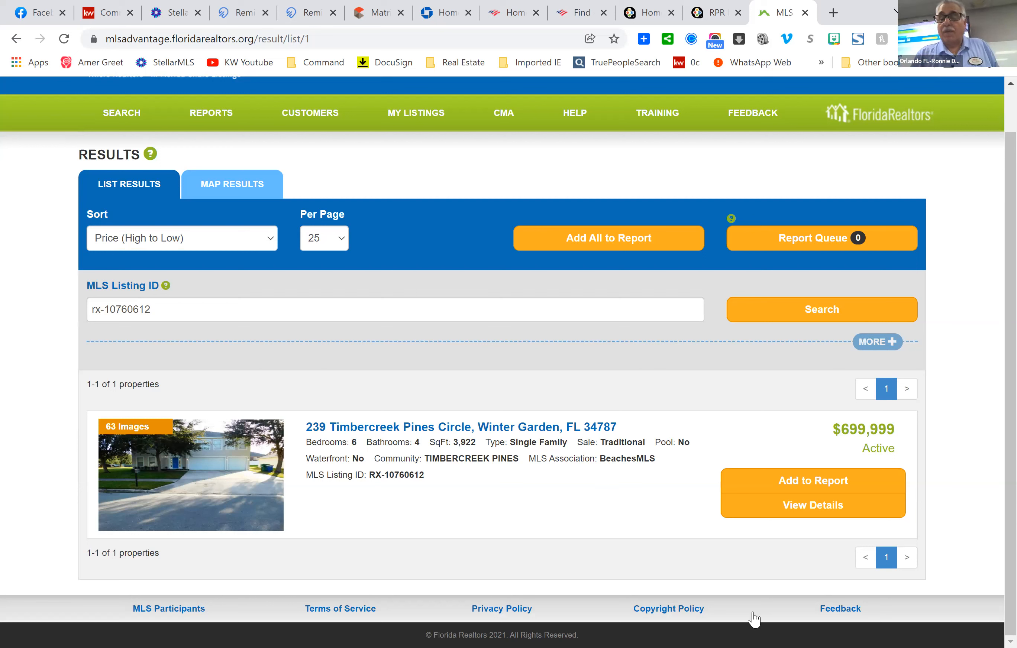
left_click(826, 508)
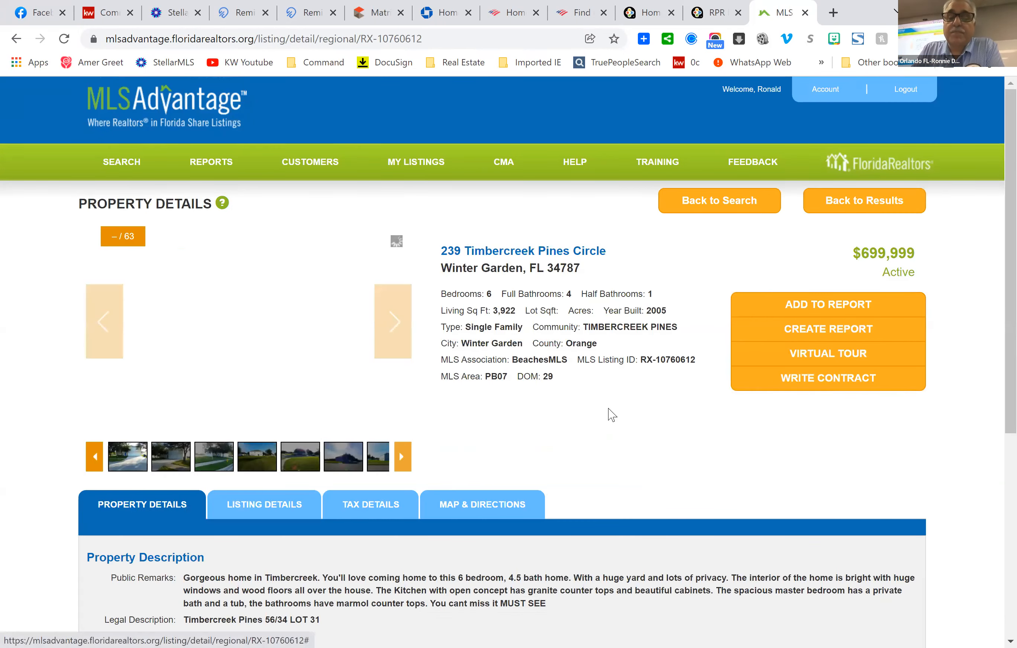
scroll(644, 407, "down", 5)
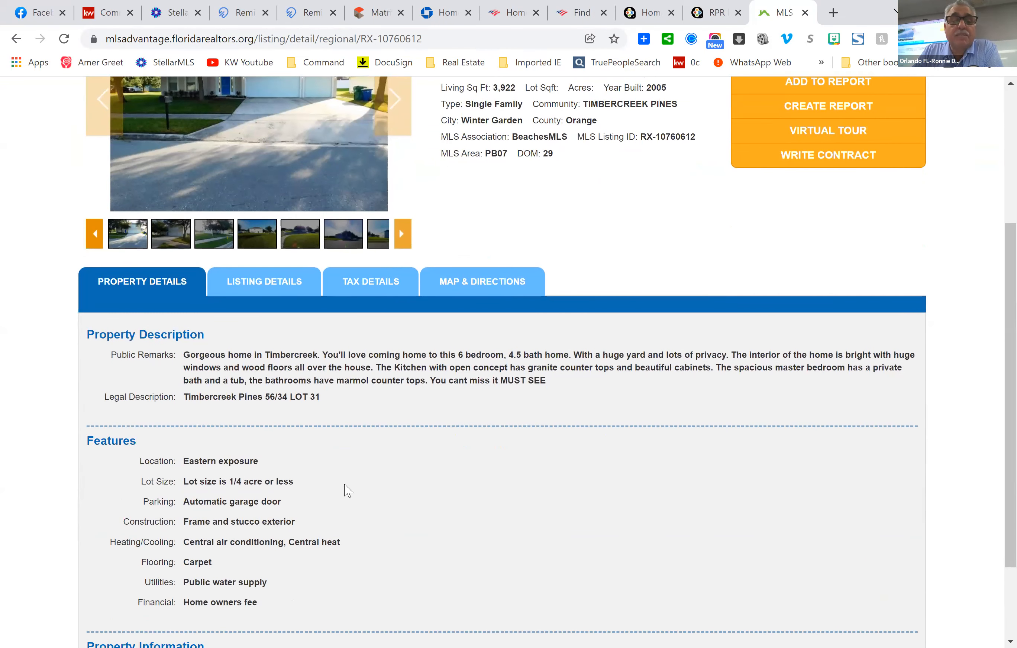
scroll(493, 464, "down", 1)
scroll(493, 465, "down", 1)
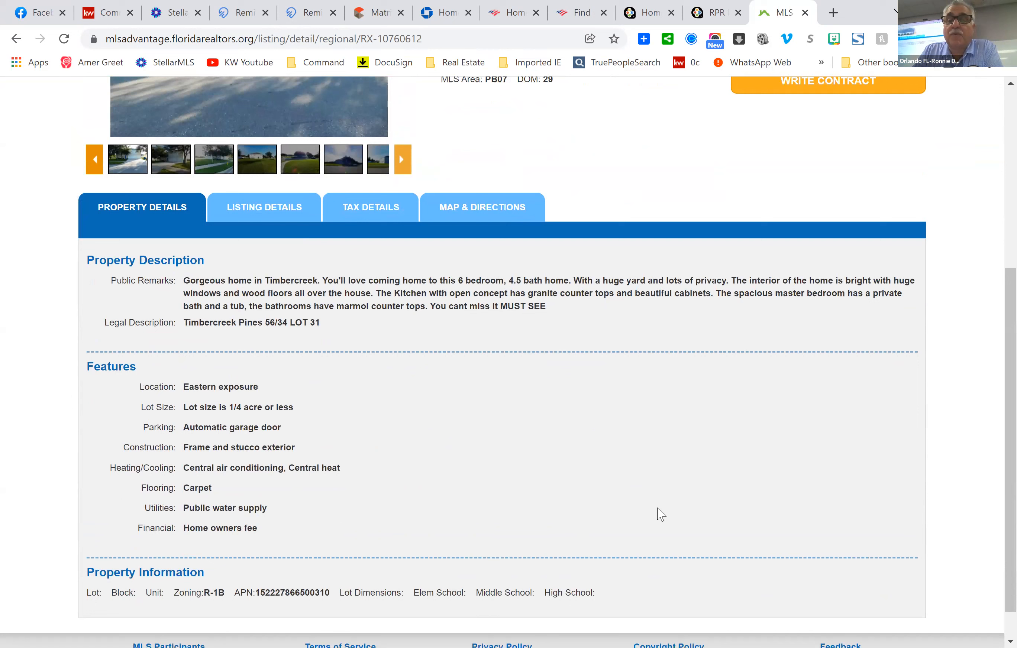
left_click(276, 204)
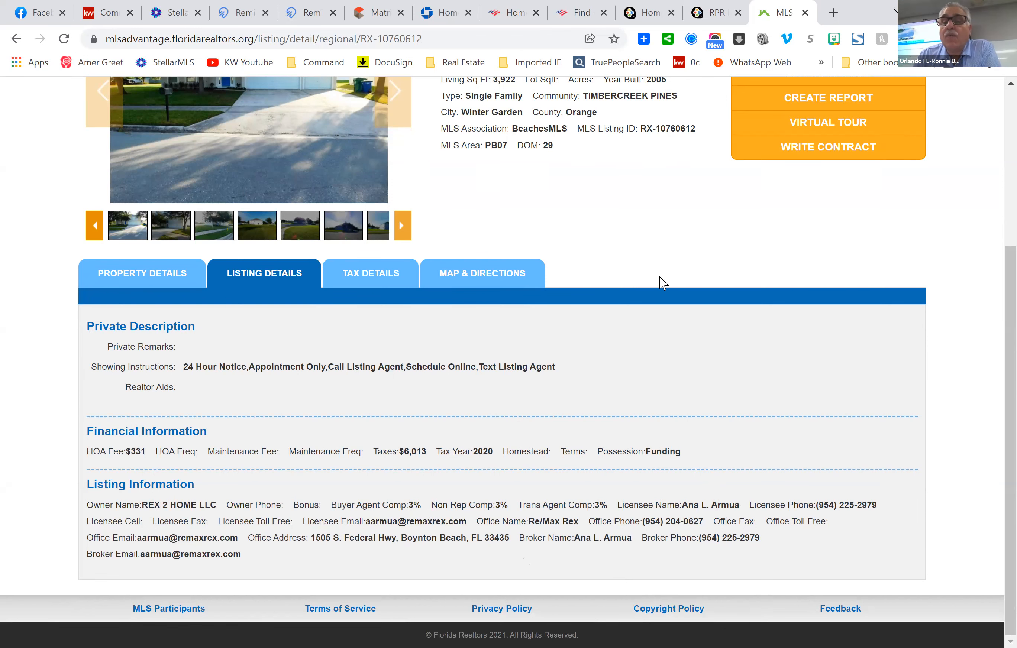
scroll(667, 333, "up", 5)
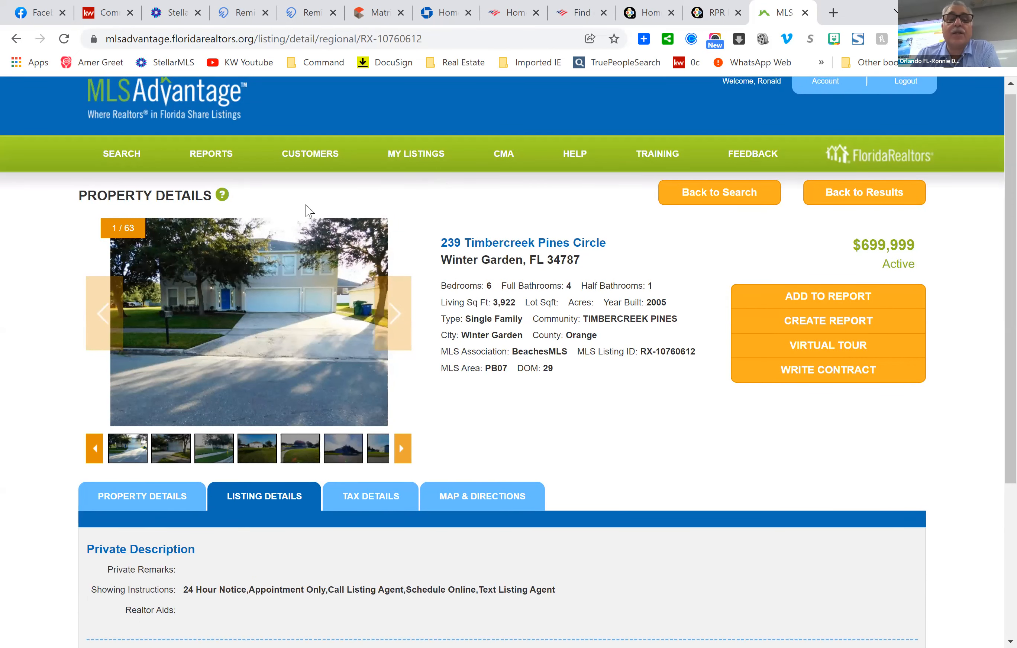
Start a new field search with Orlando as the city.
left_click(129, 155)
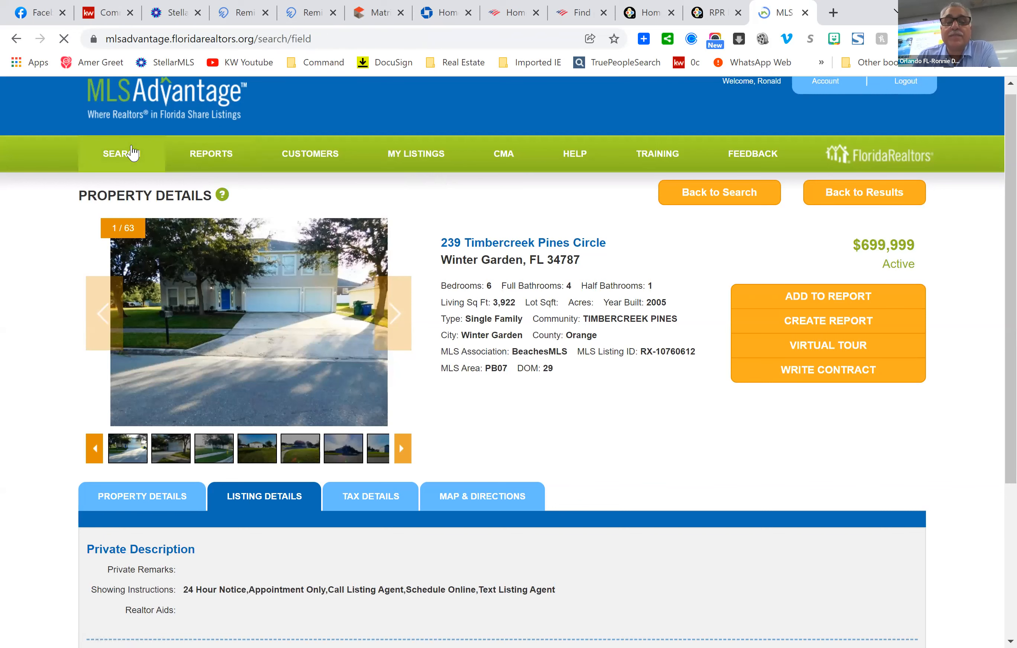
scroll(706, 338, "down", 5)
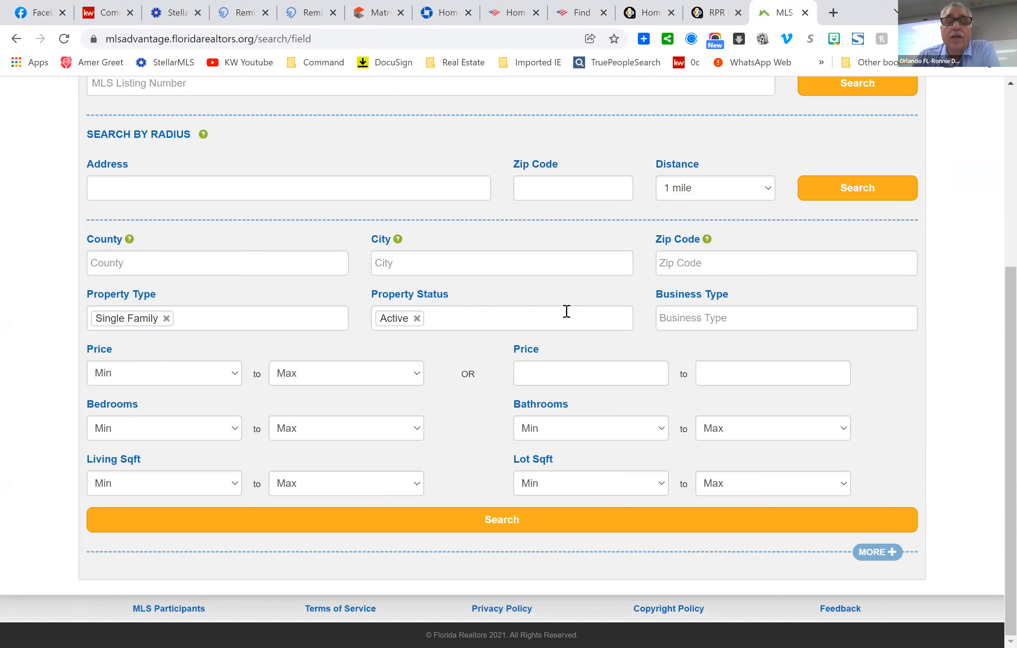
left_click(486, 269)
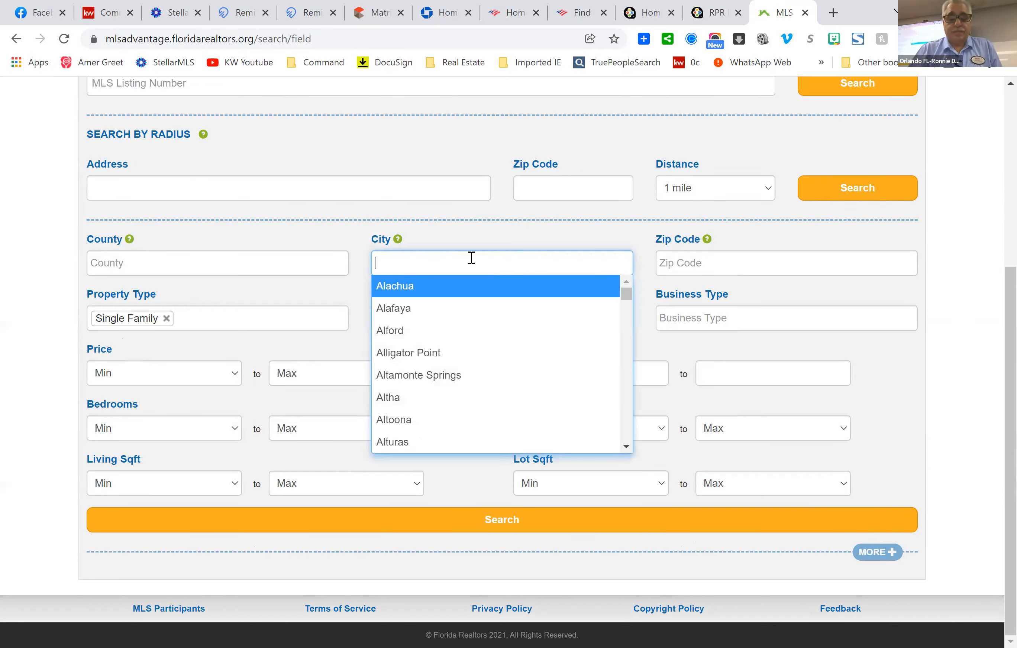
type("or")
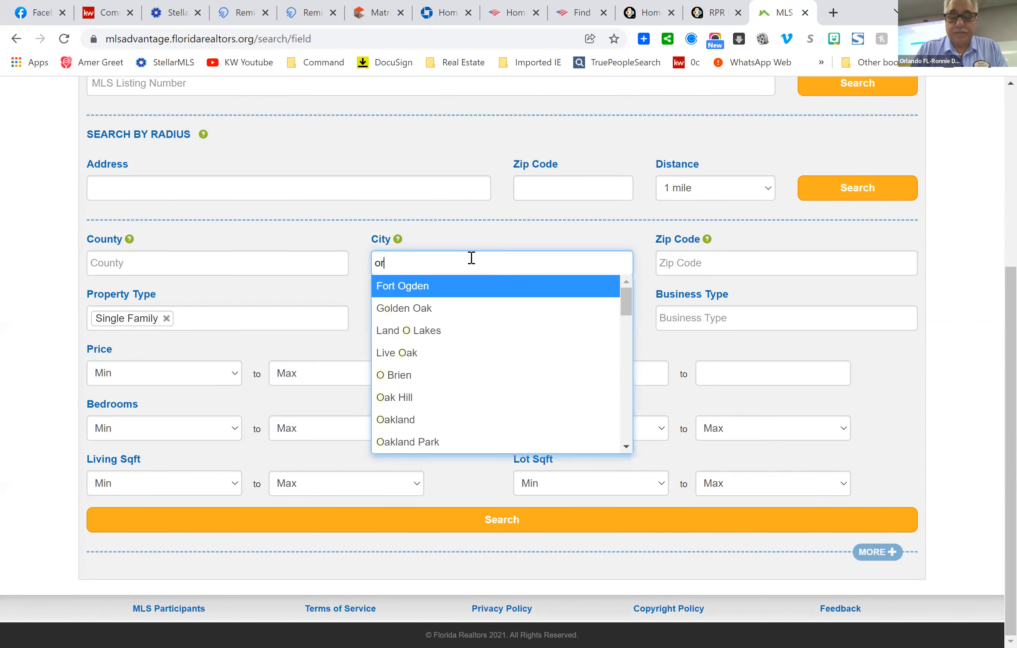
type("lando")
left_click(508, 288)
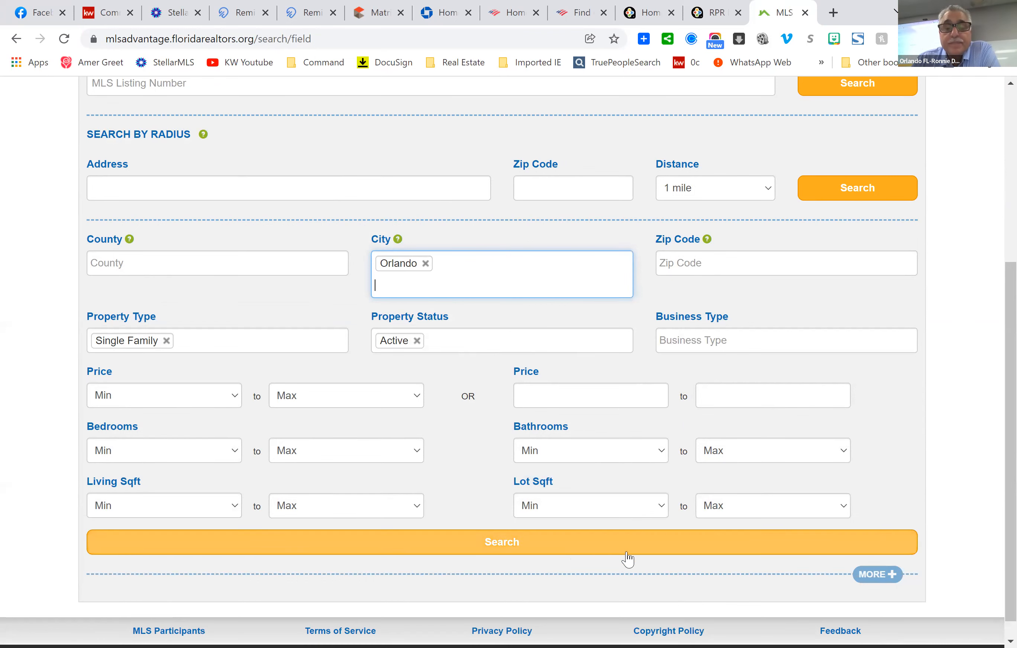
Exclude Stellar MLS listings under the extra criteria and run the search.
scroll(706, 576, "down", 1)
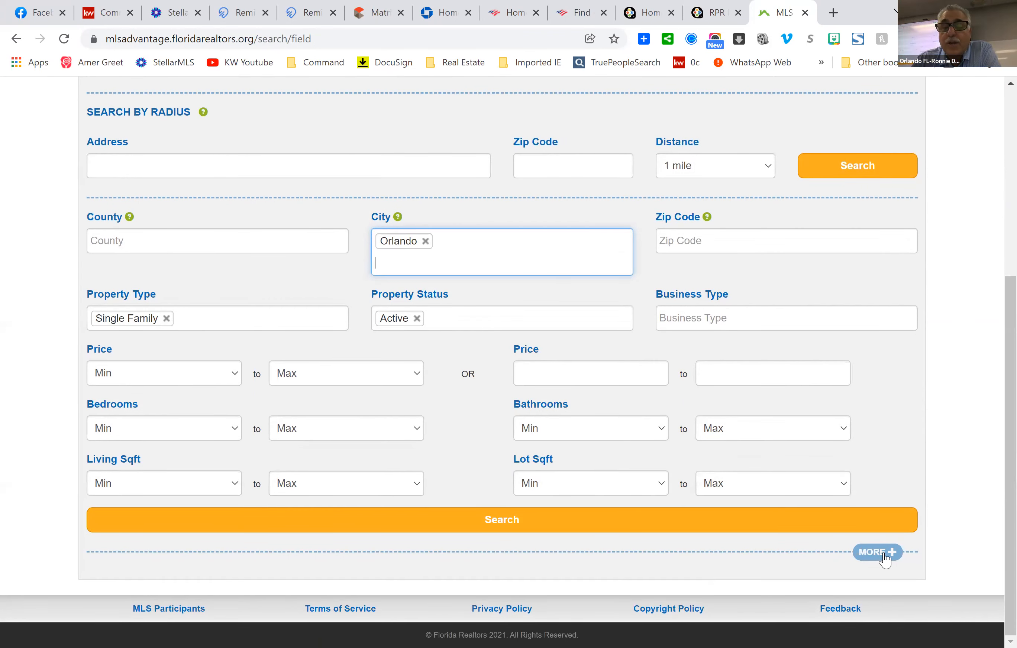
left_click(880, 553)
scroll(560, 425, "down", 8)
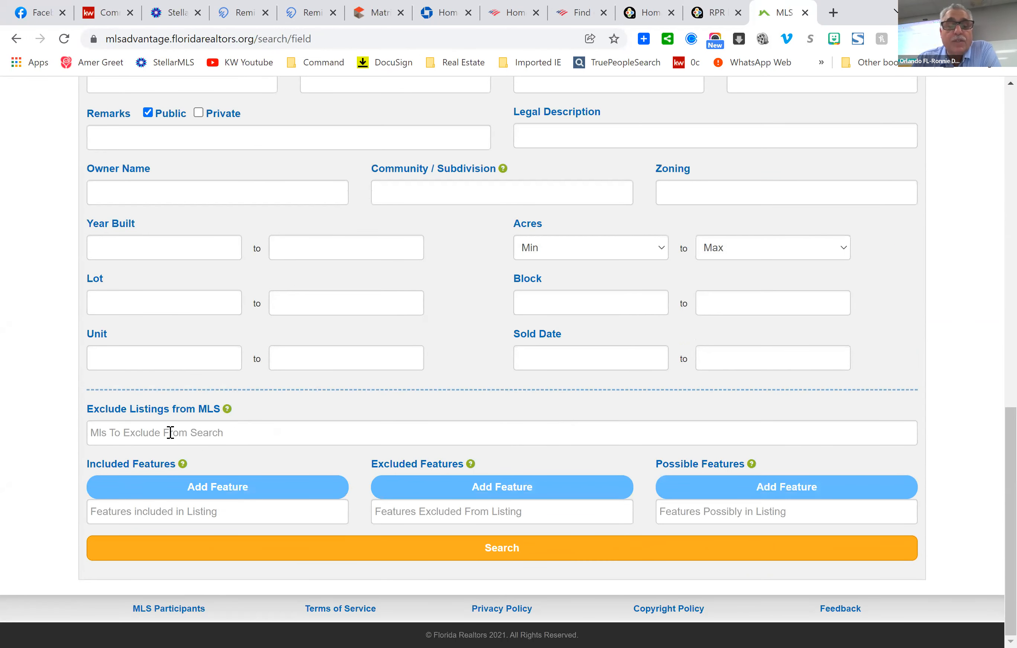
left_click(169, 432)
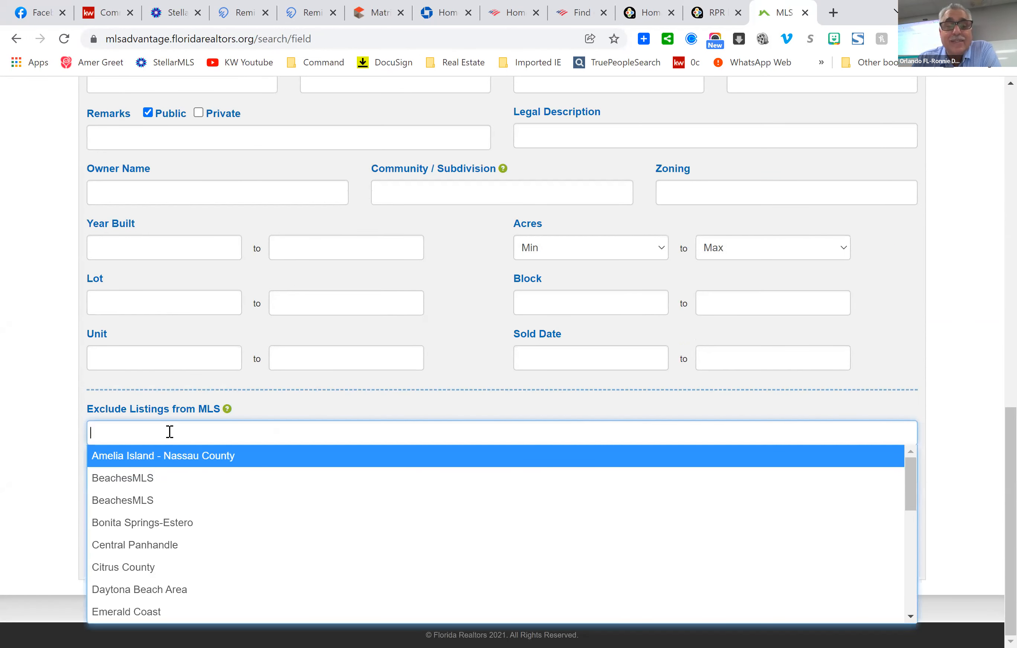
type("s")
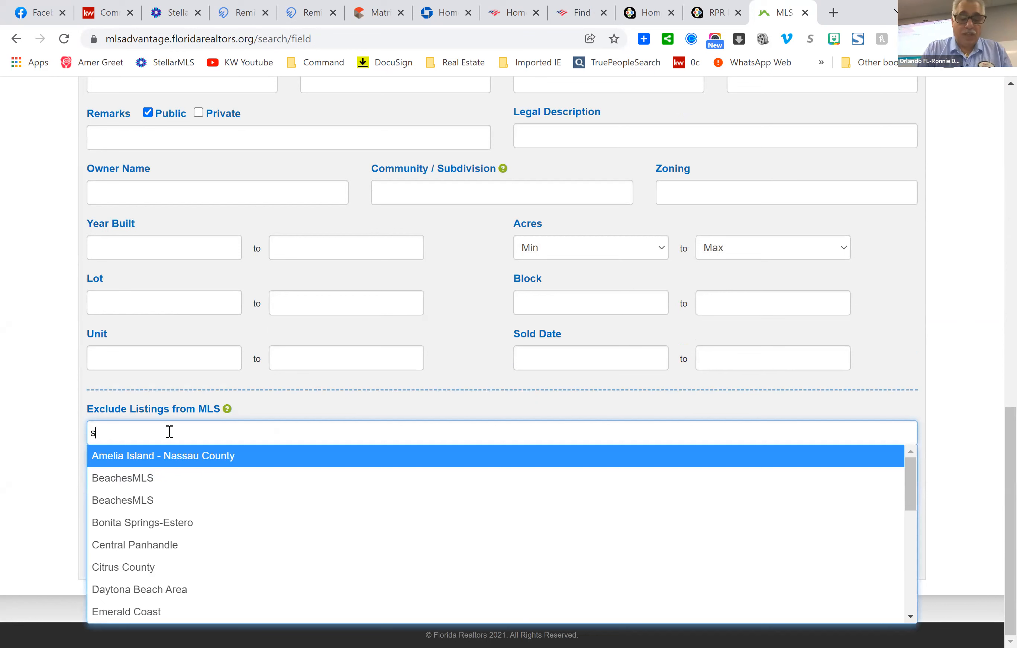
type("te")
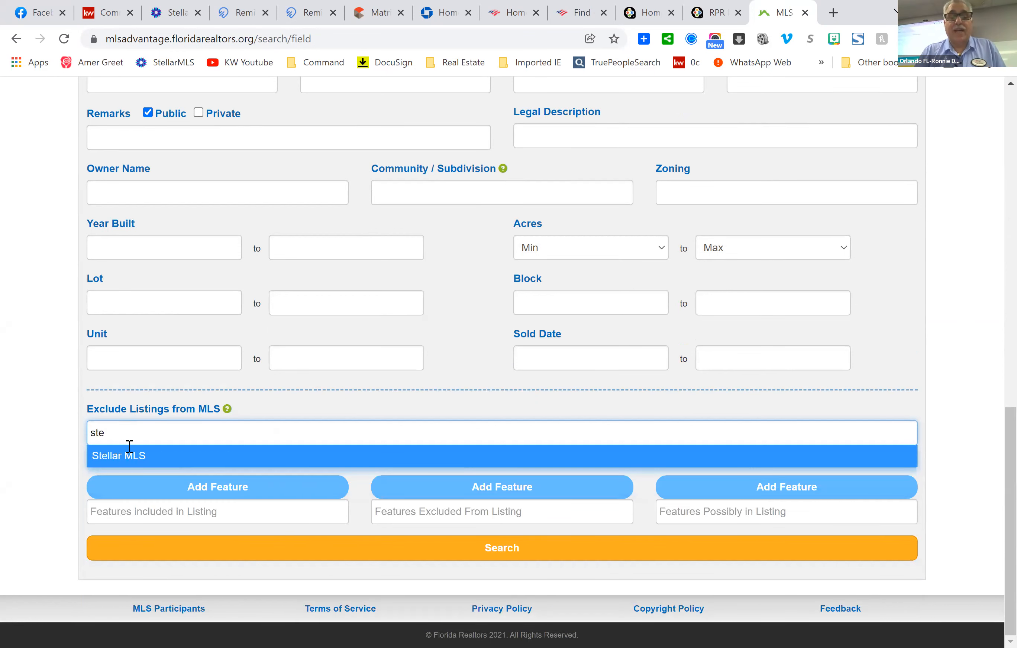
left_click(191, 465)
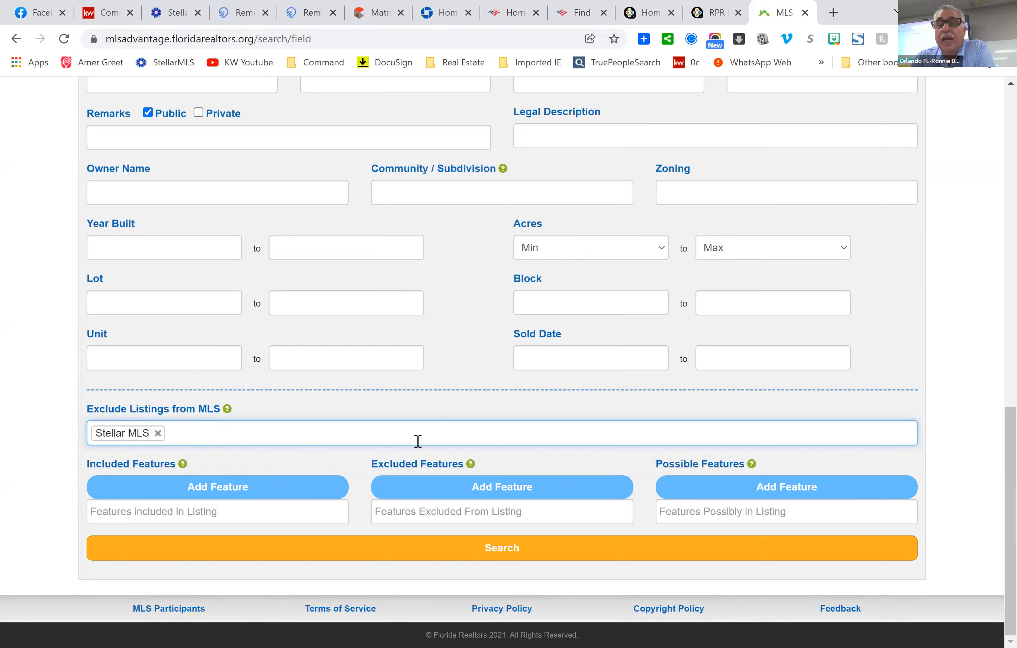
left_click(564, 557)
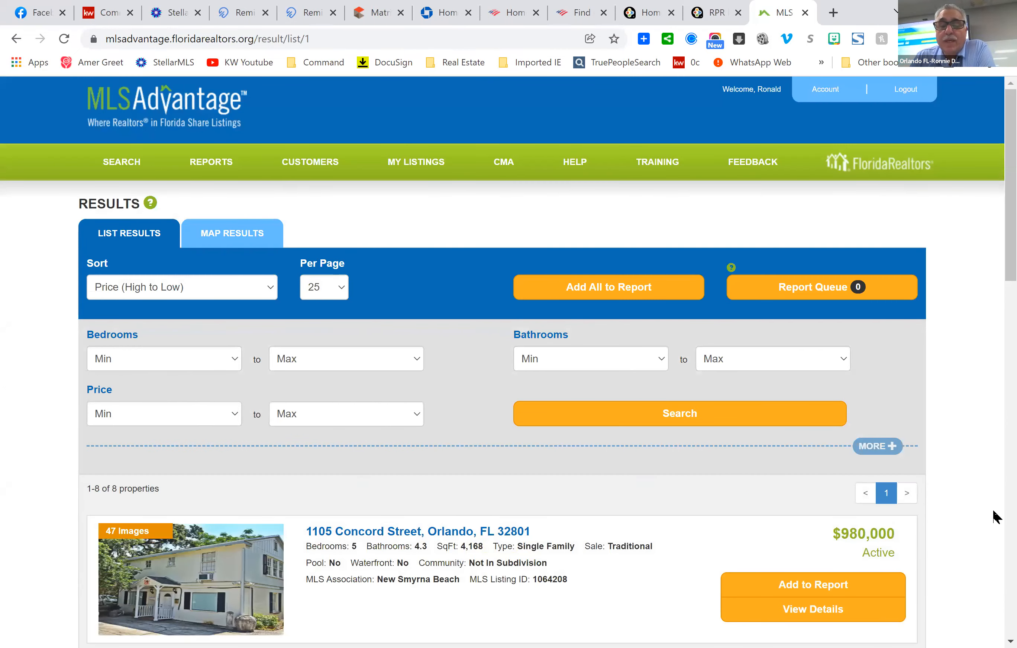
scroll(996, 512, "down", 3)
scroll(995, 526, "up", 2)
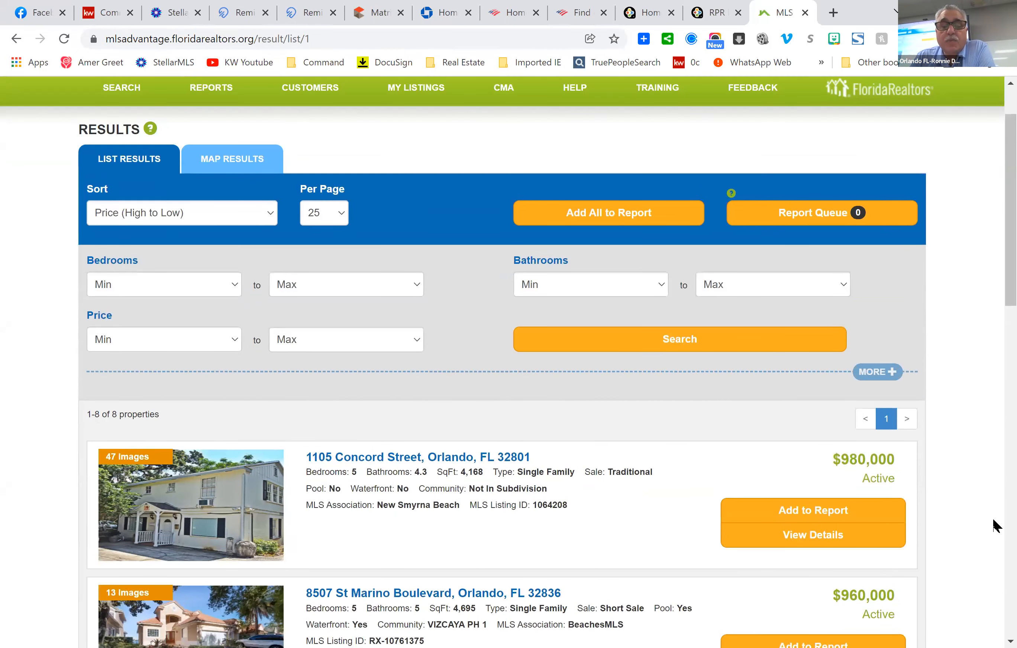
scroll(995, 526, "down", 2)
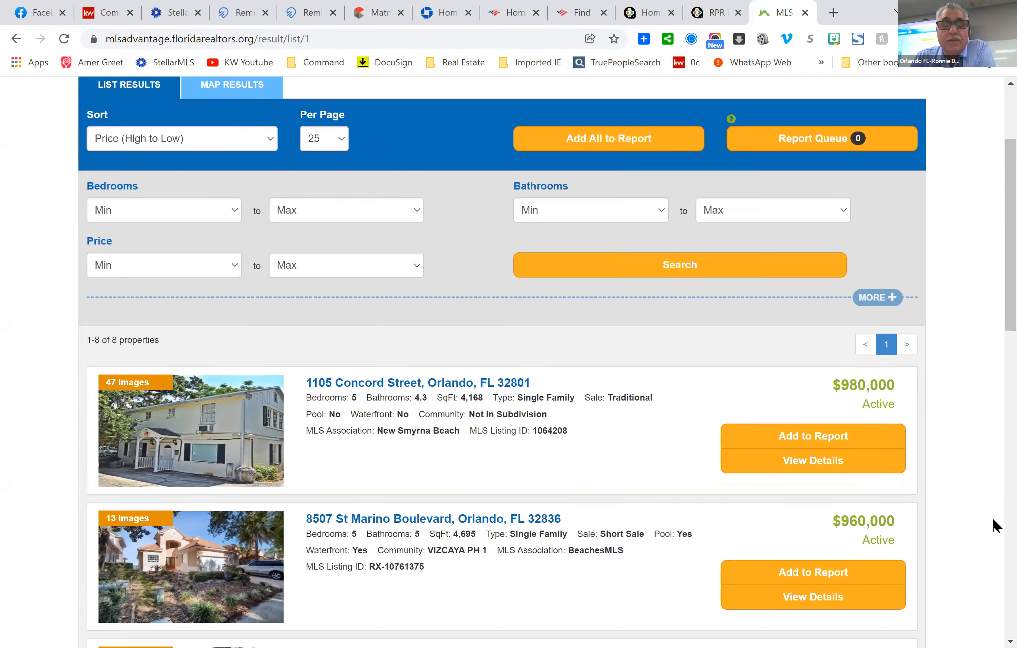
scroll(995, 526, "down", 2)
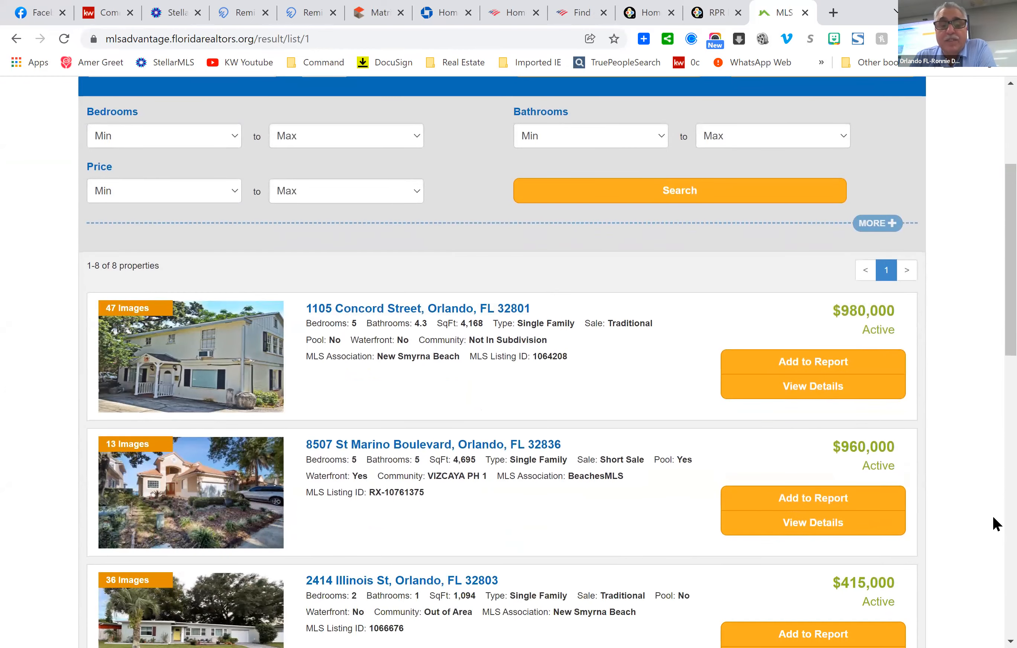
scroll(992, 513, "down", 2)
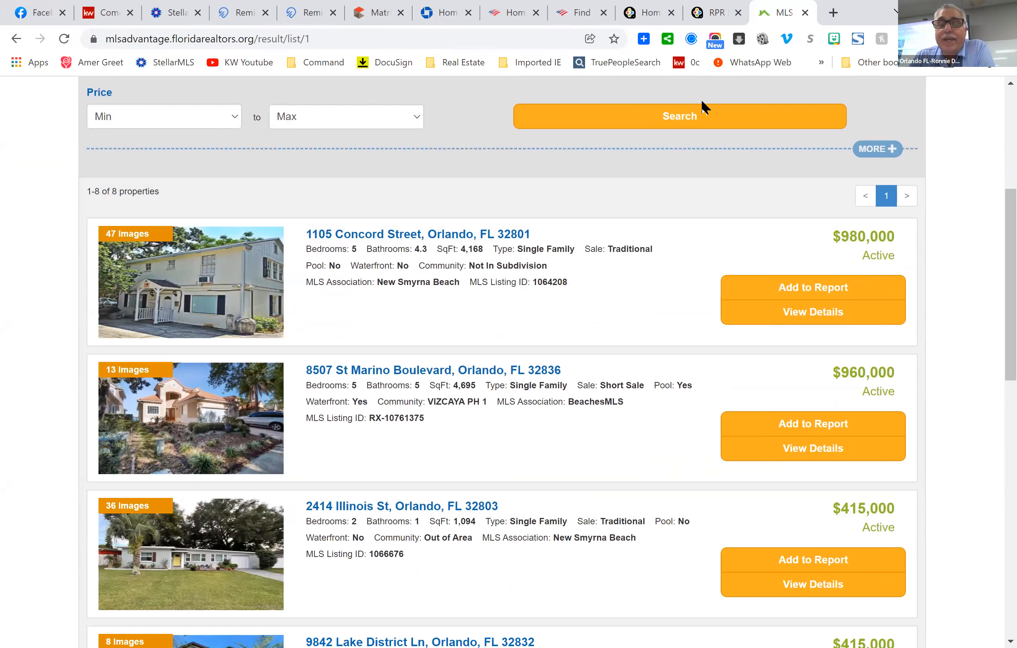
scroll(615, 393, "down", 4)
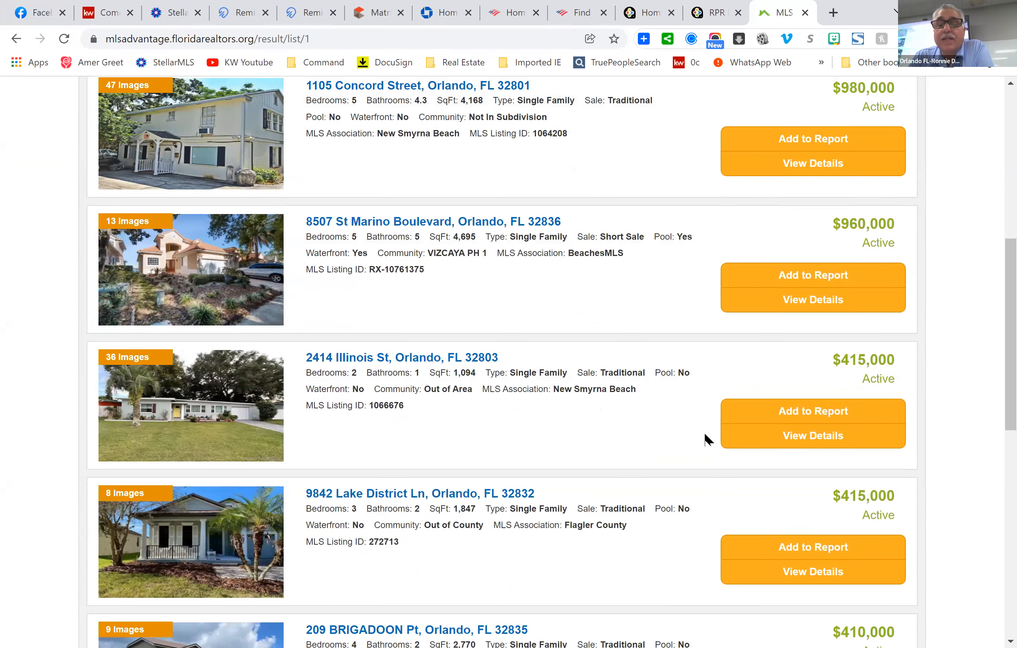
scroll(598, 408, "down", 4)
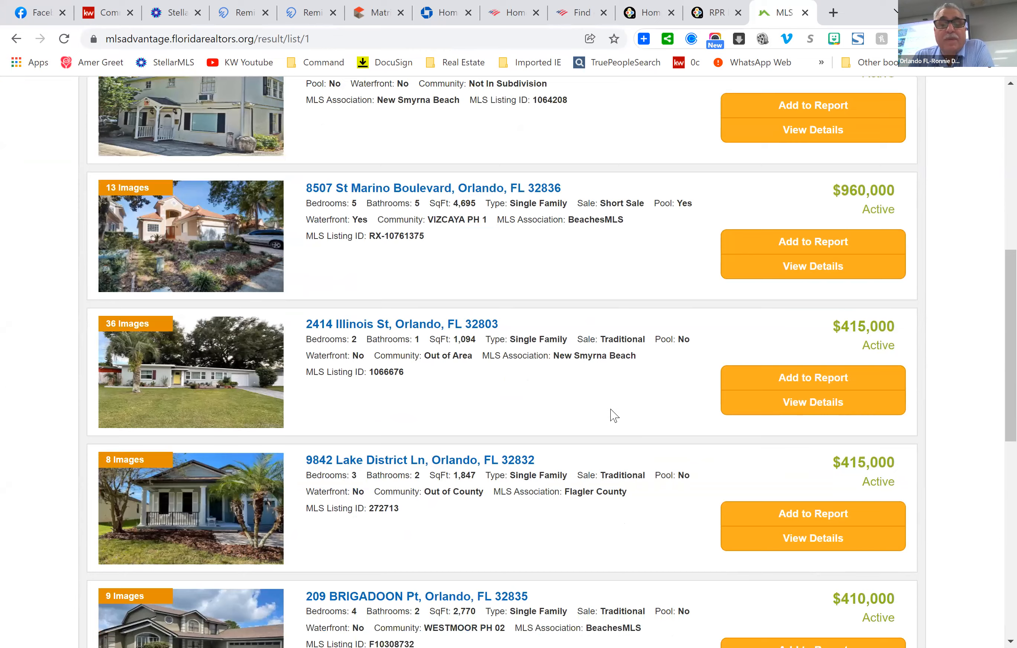
scroll(611, 401, "down", 6)
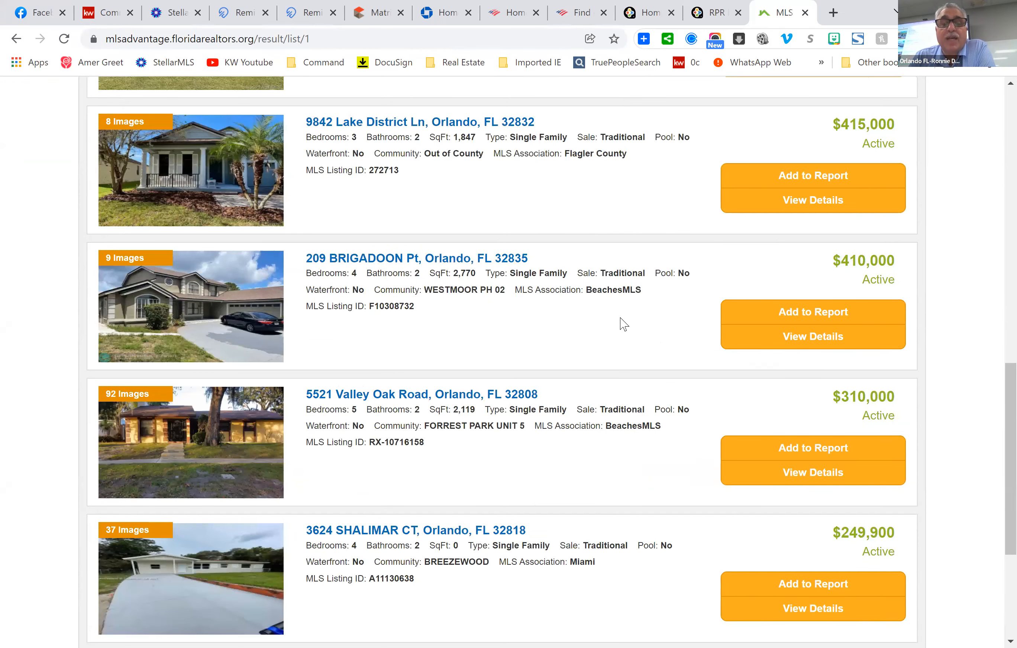
scroll(631, 317, "down", 5)
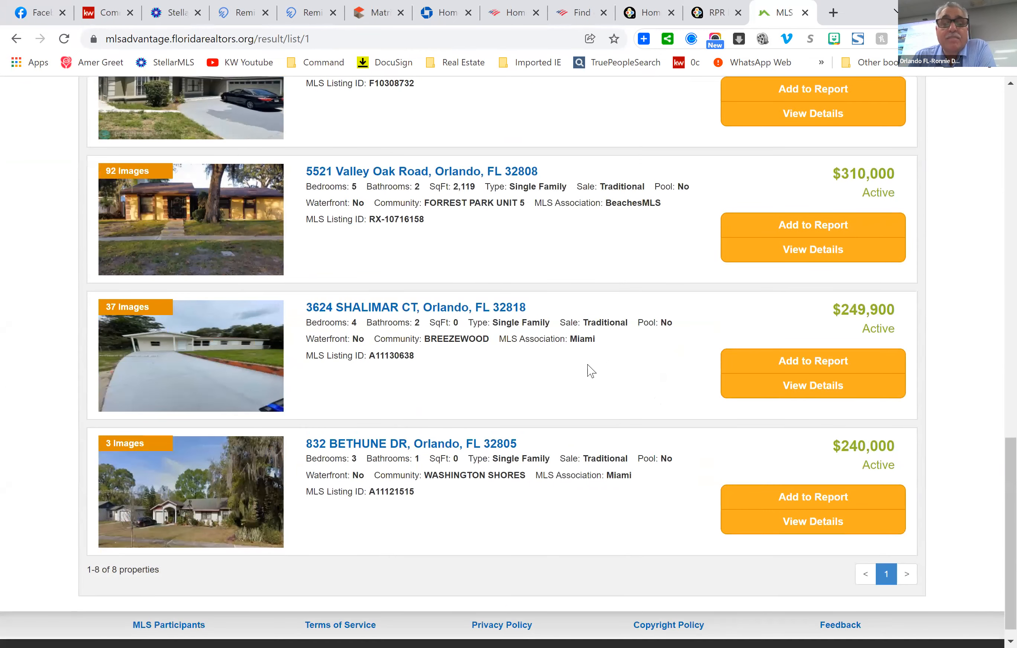
scroll(596, 363, "down", 1)
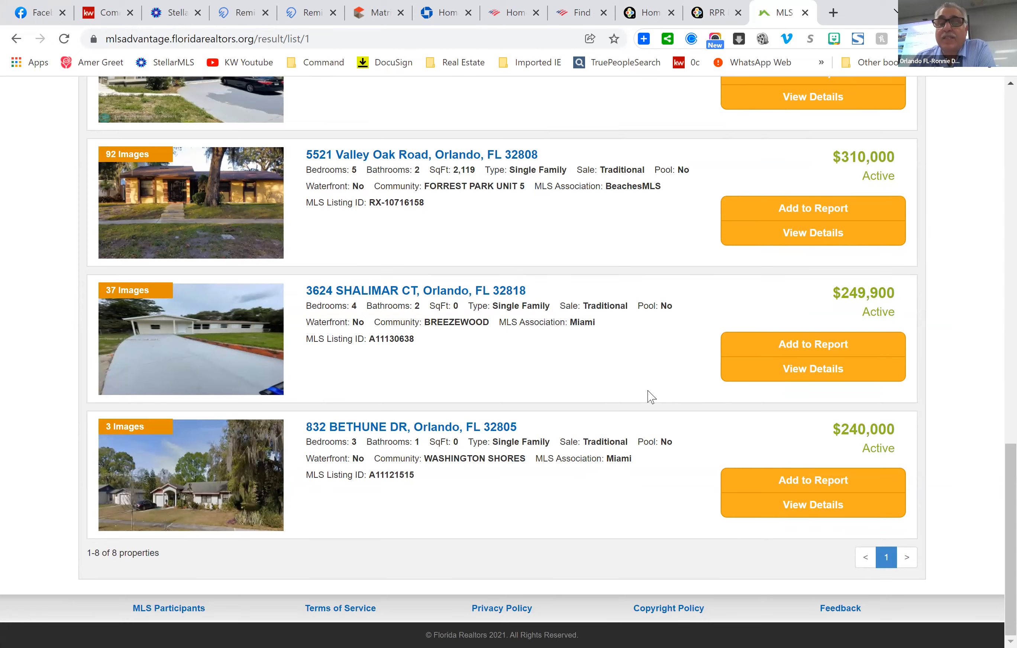
scroll(646, 397, "up", 12)
scroll(289, 405, "up", 12)
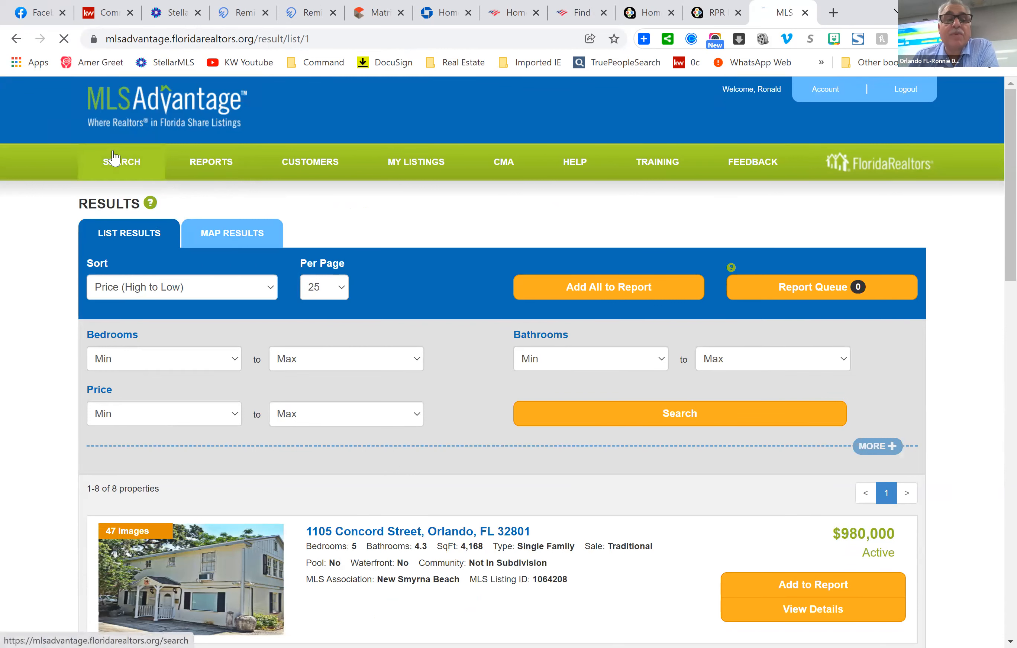
Start a fresh field search with Orlando as the city.
left_click(115, 160)
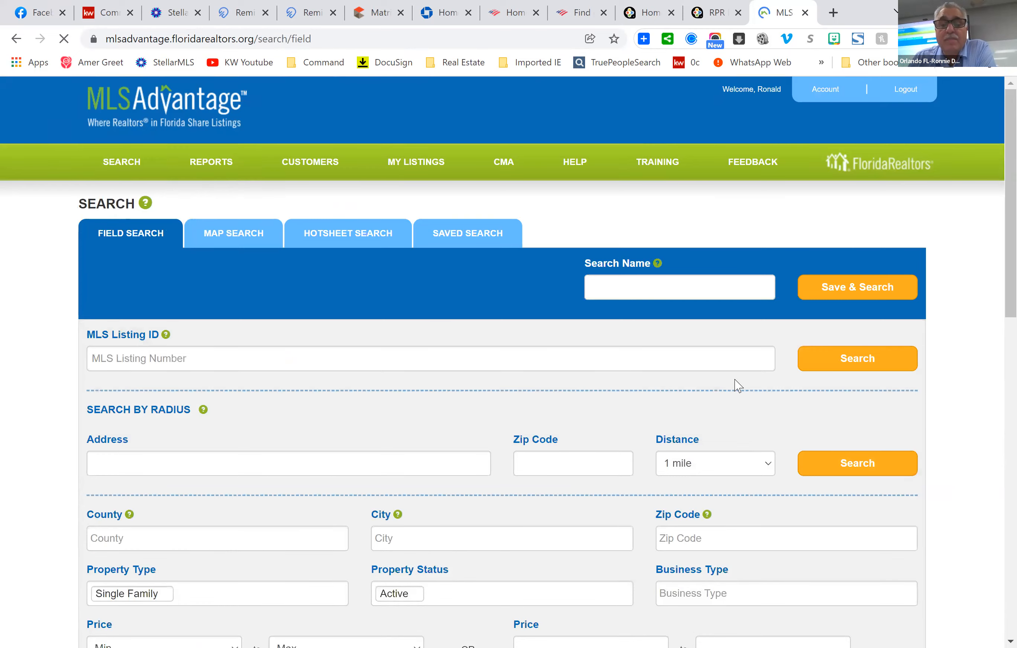
scroll(735, 386, "down", 5)
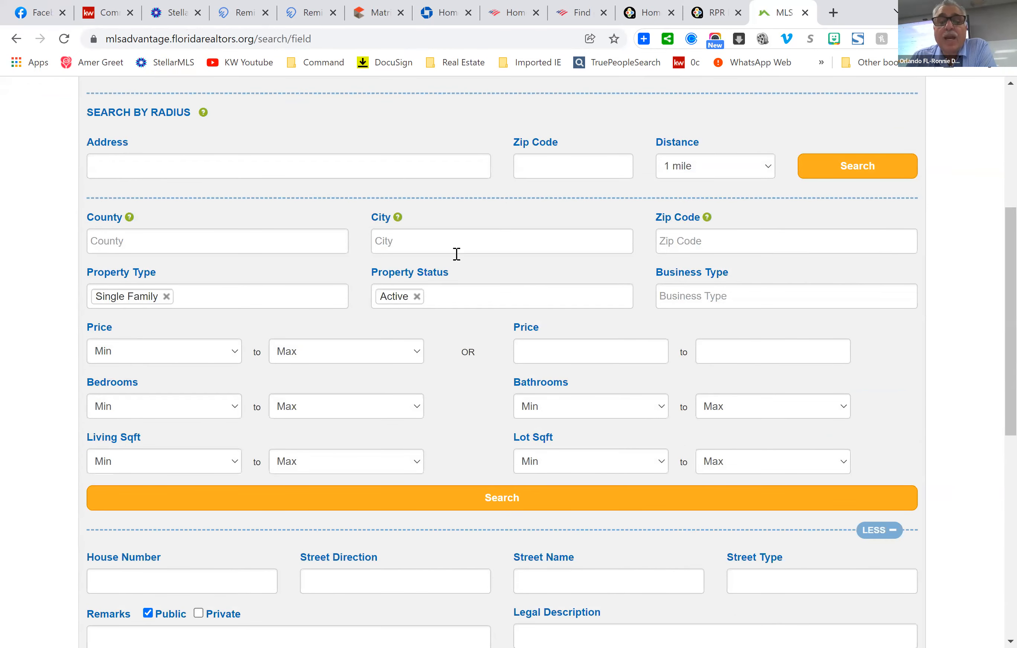
left_click(439, 237)
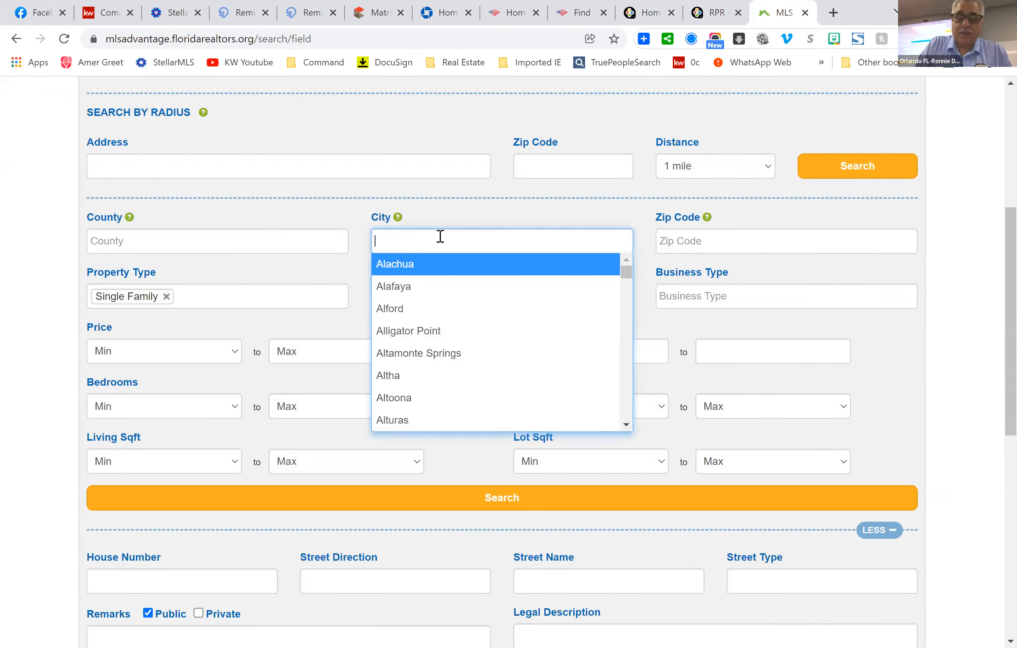
type("orl")
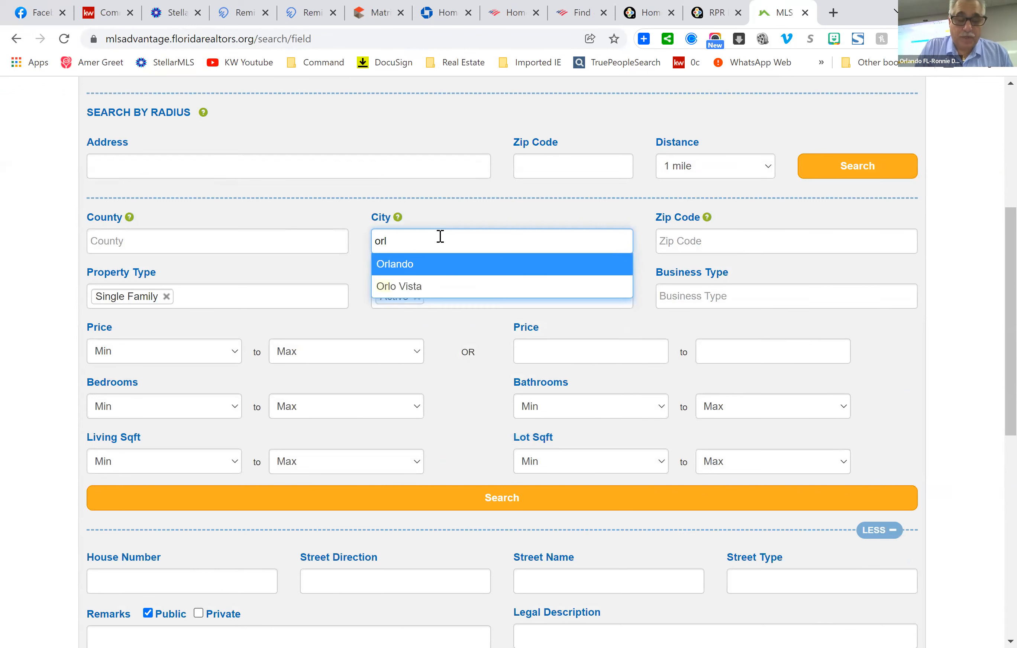
type("ando")
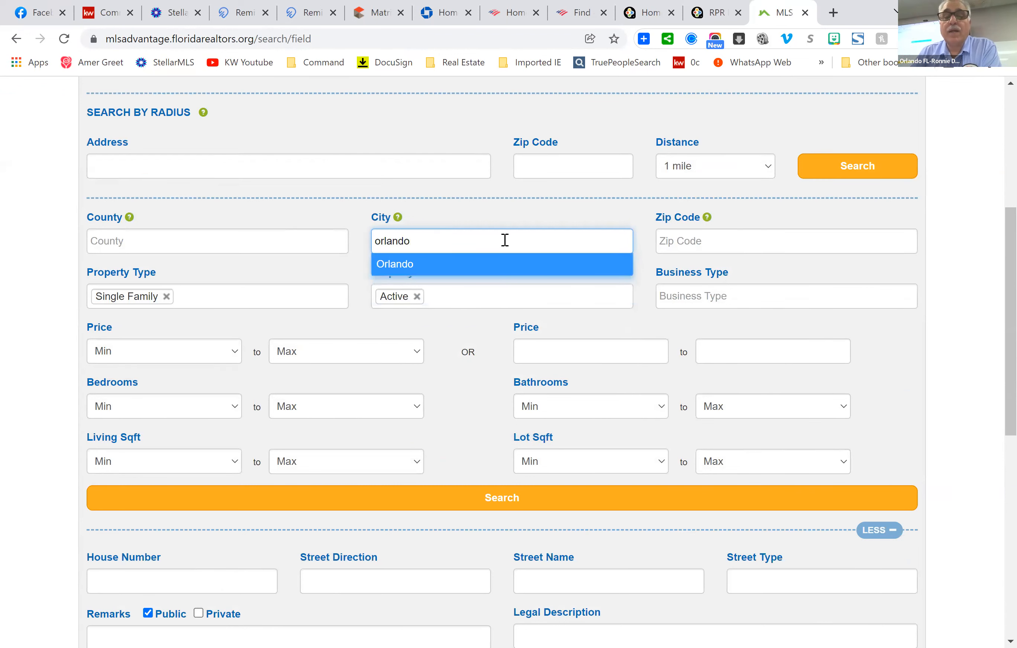
left_click(480, 270)
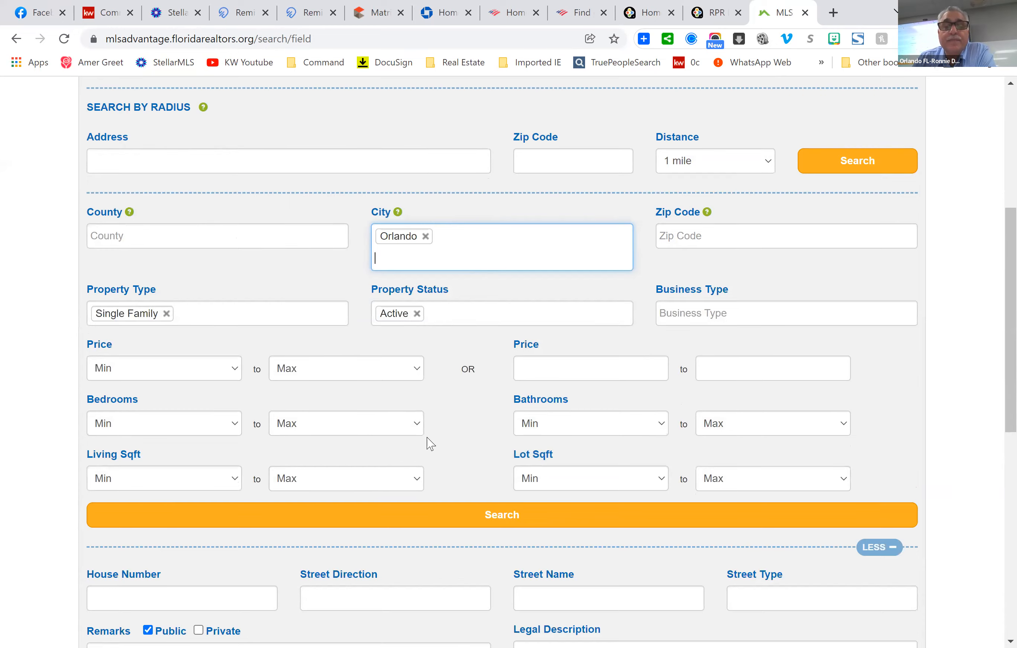
Replace the Active status with Withdrawn, Expired and Terminated.
scroll(426, 442, "down", 2)
left_click(417, 244)
left_click(458, 247)
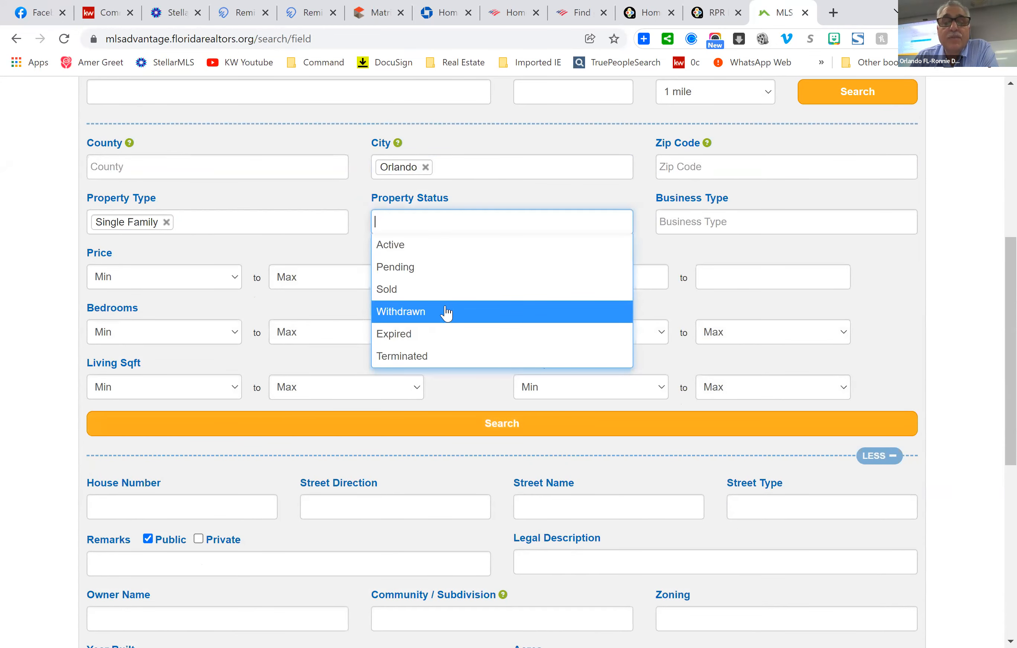
left_click(446, 311)
left_click(481, 246)
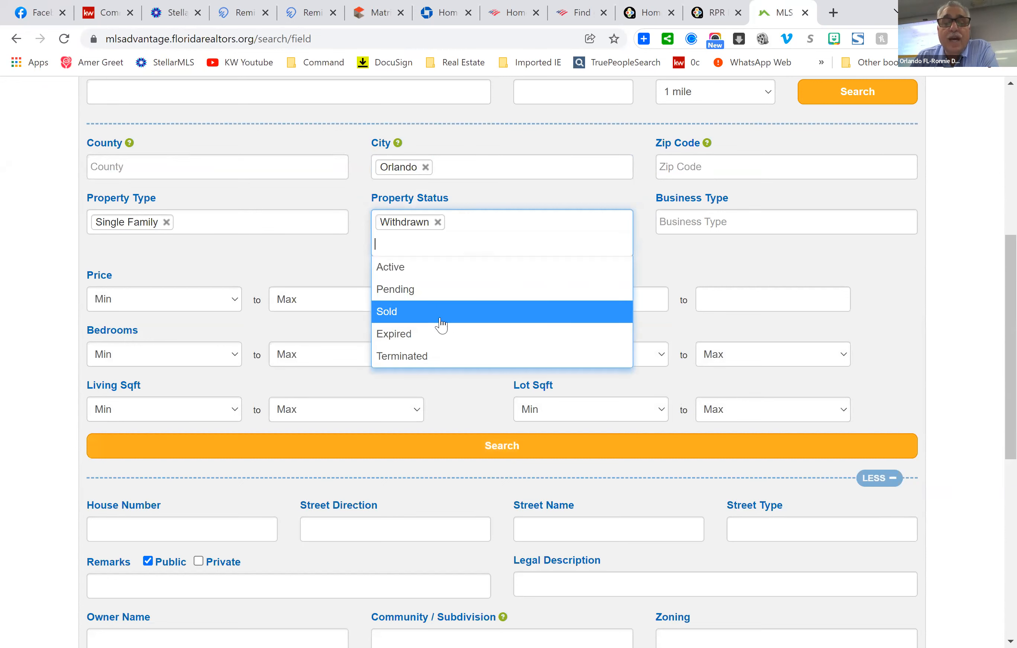
left_click(442, 334)
left_click(502, 243)
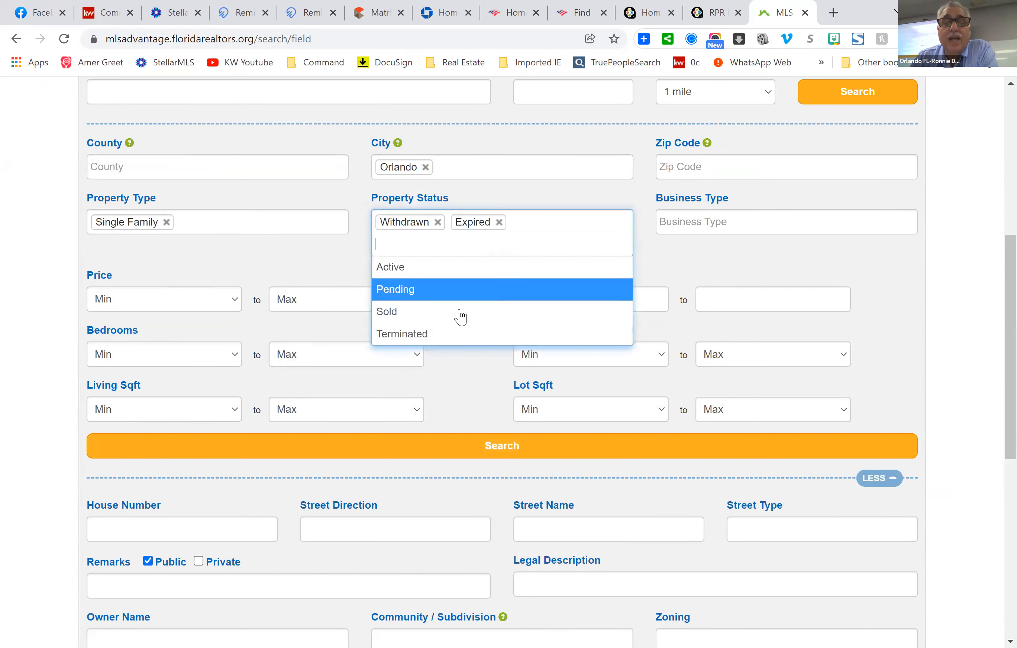
left_click(459, 334)
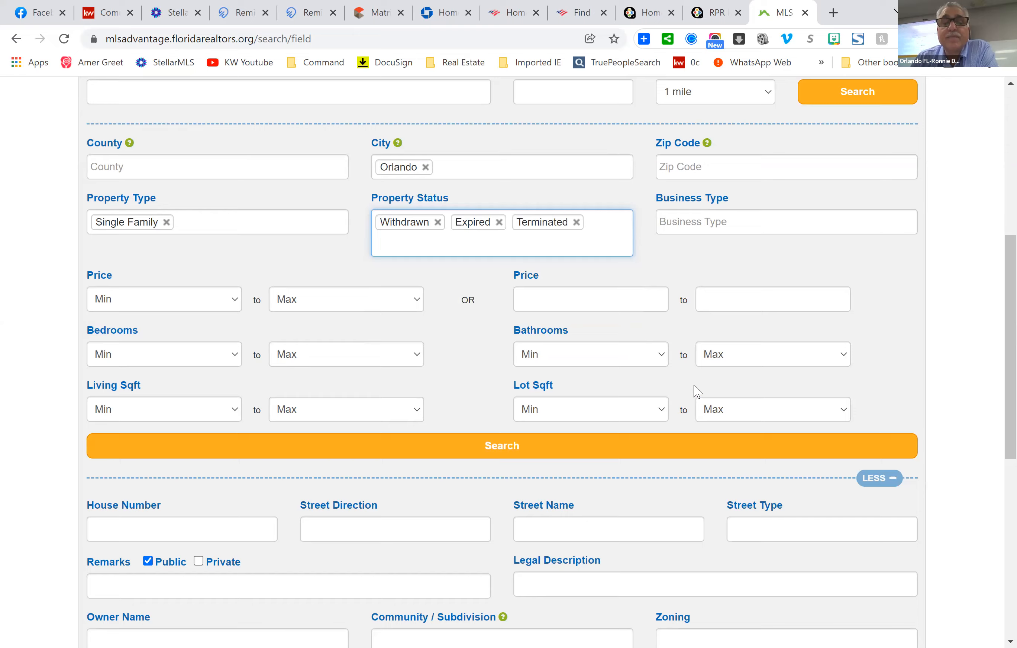
Exclude Stellar MLS listings again and submit the search.
scroll(690, 418, "down", 10)
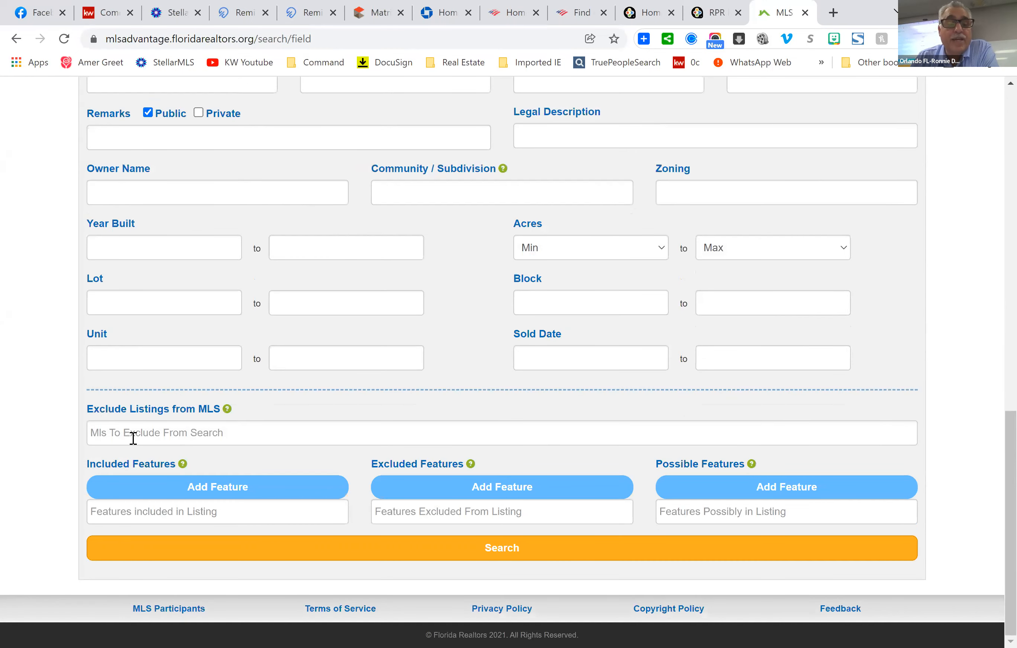
left_click(135, 434)
type("st")
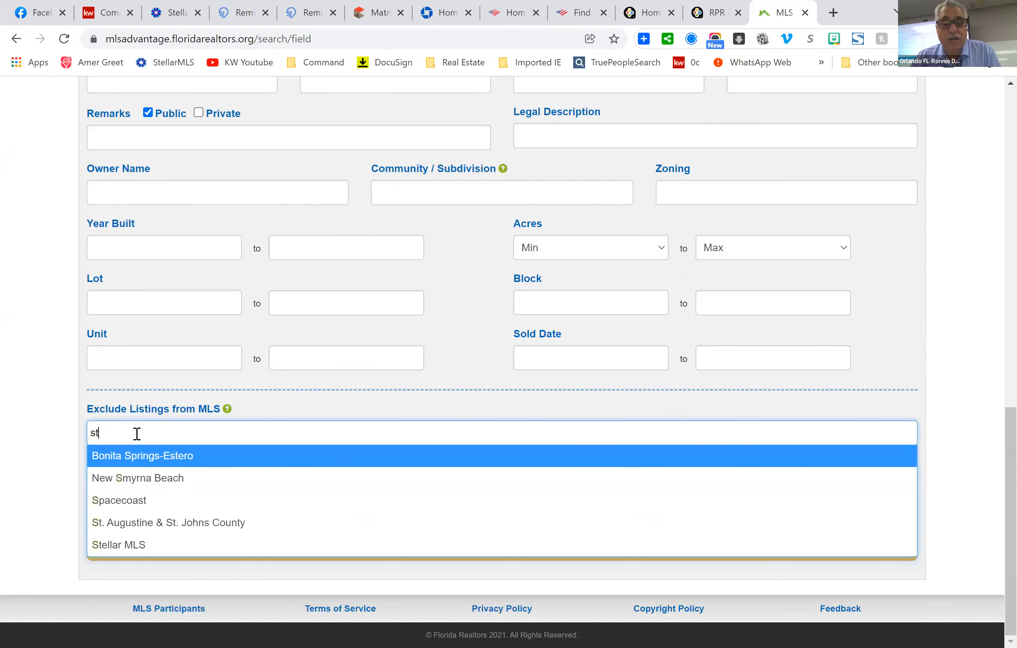
left_click(143, 484)
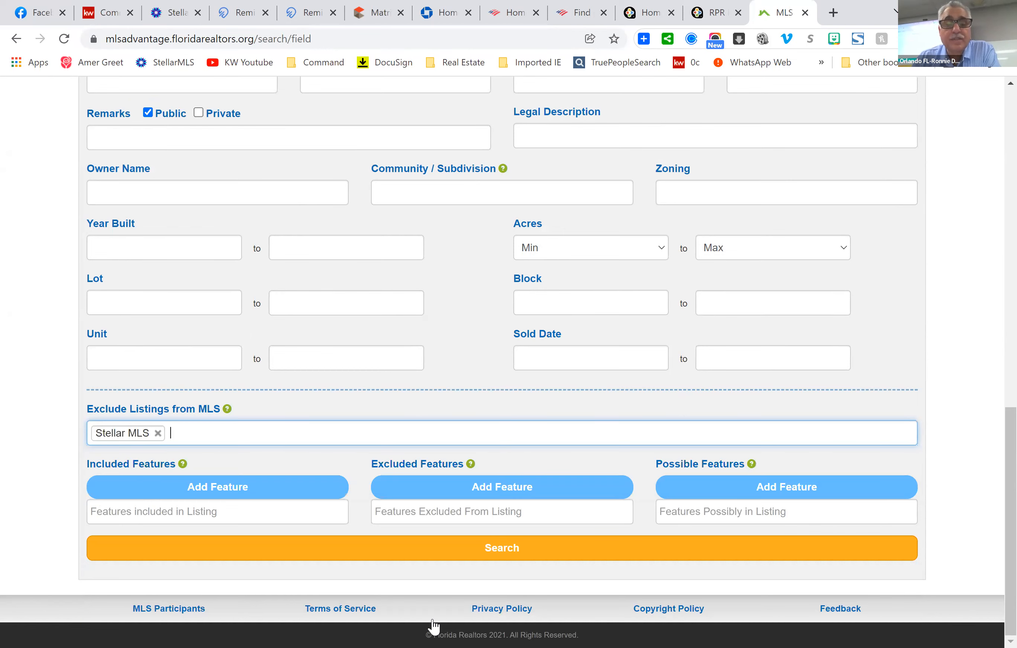
left_click(519, 554)
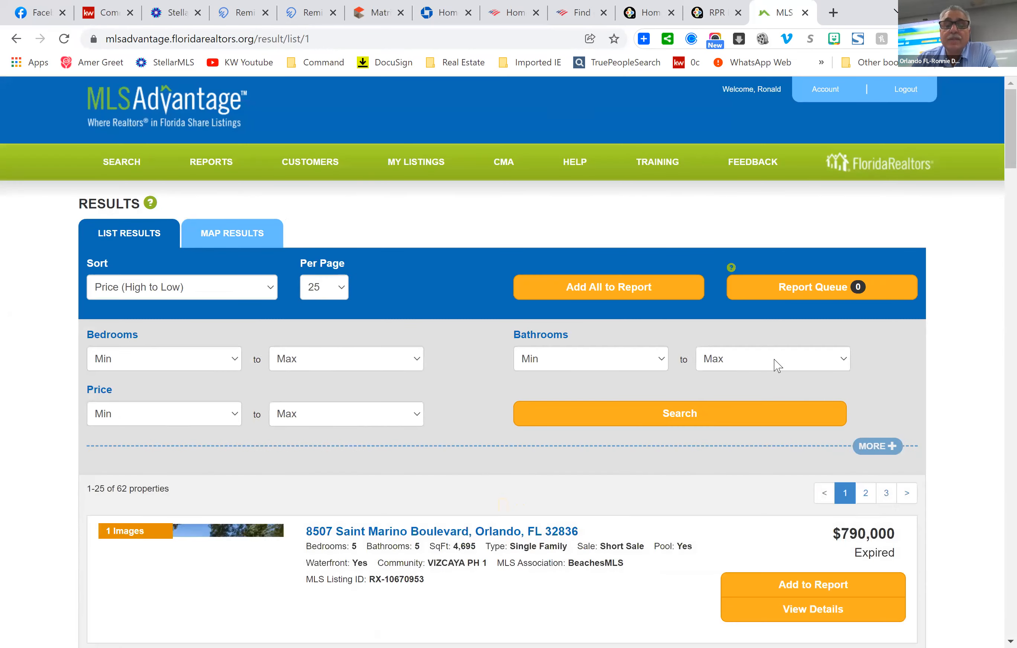
scroll(778, 366, "down", 5)
scroll(777, 363, "down", 6)
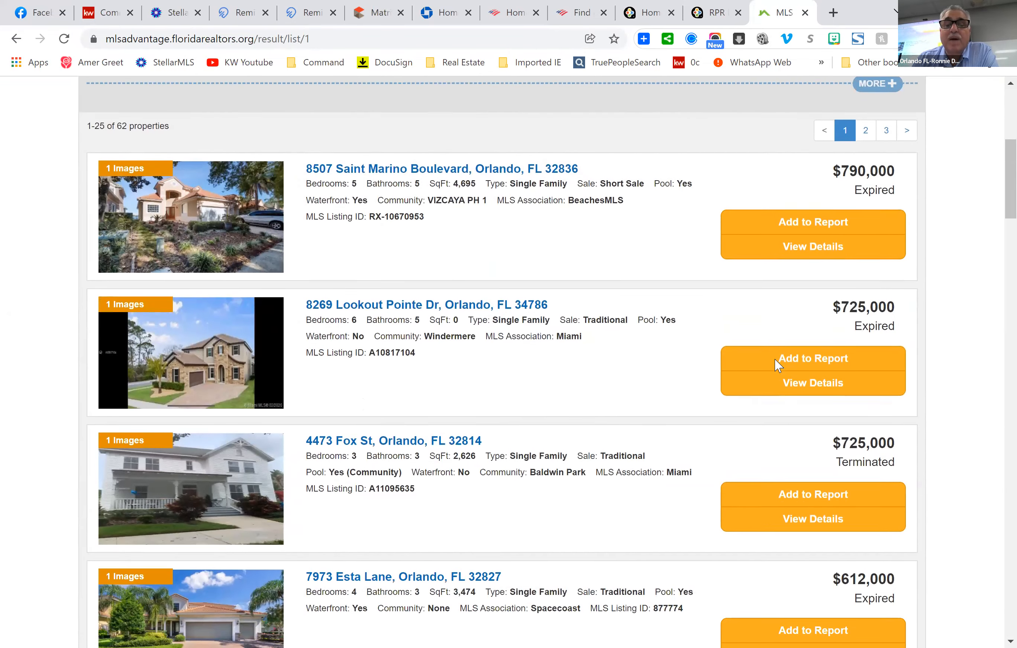
scroll(771, 357, "down", 6)
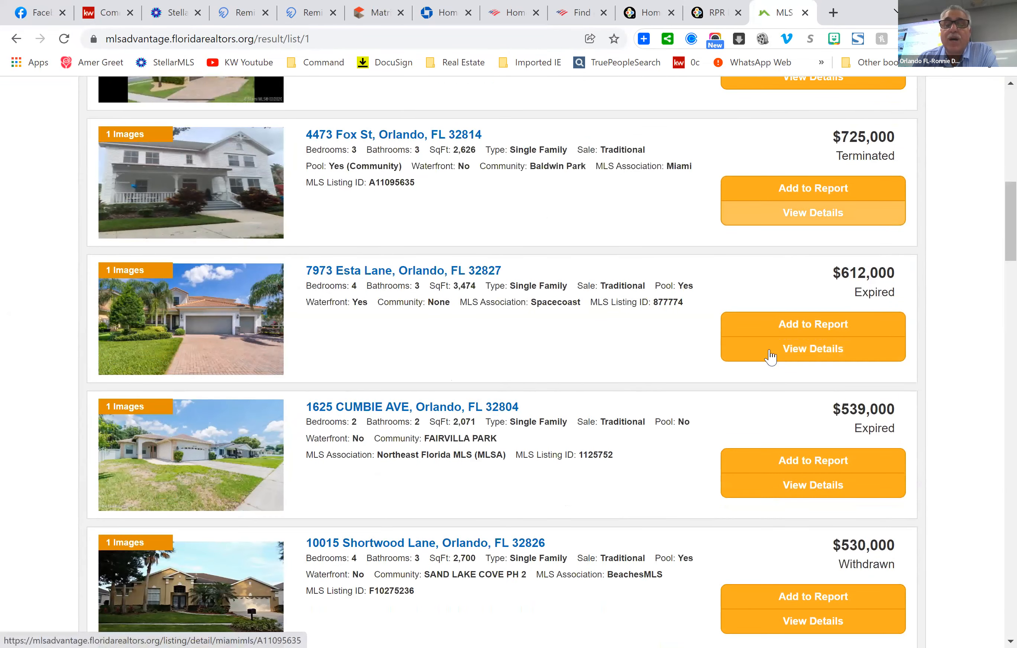
scroll(771, 410, "up", 15)
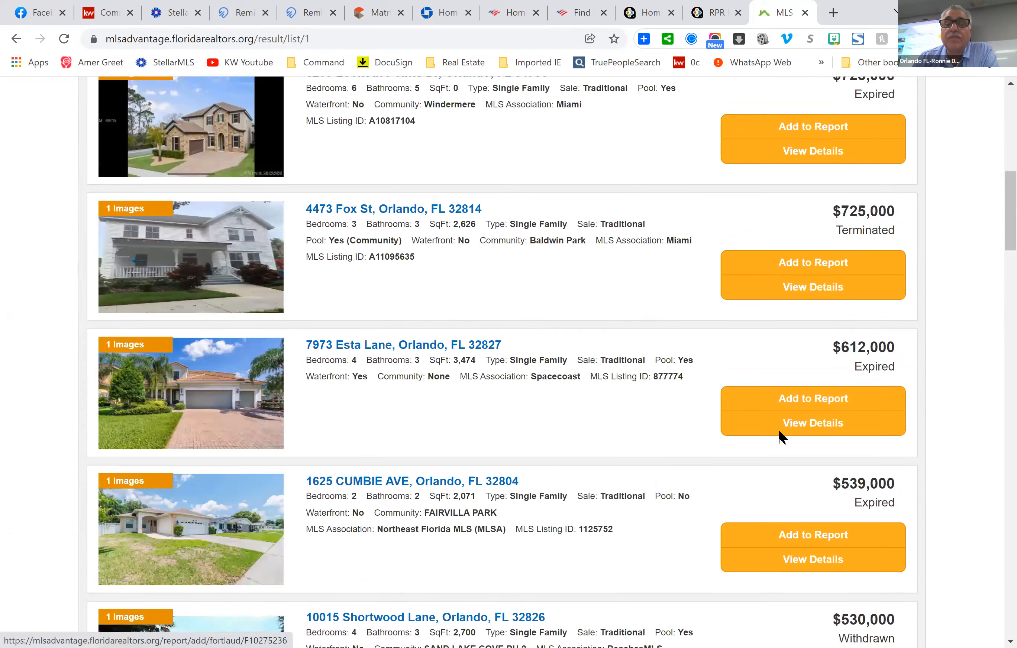
scroll(758, 414, "down", 3)
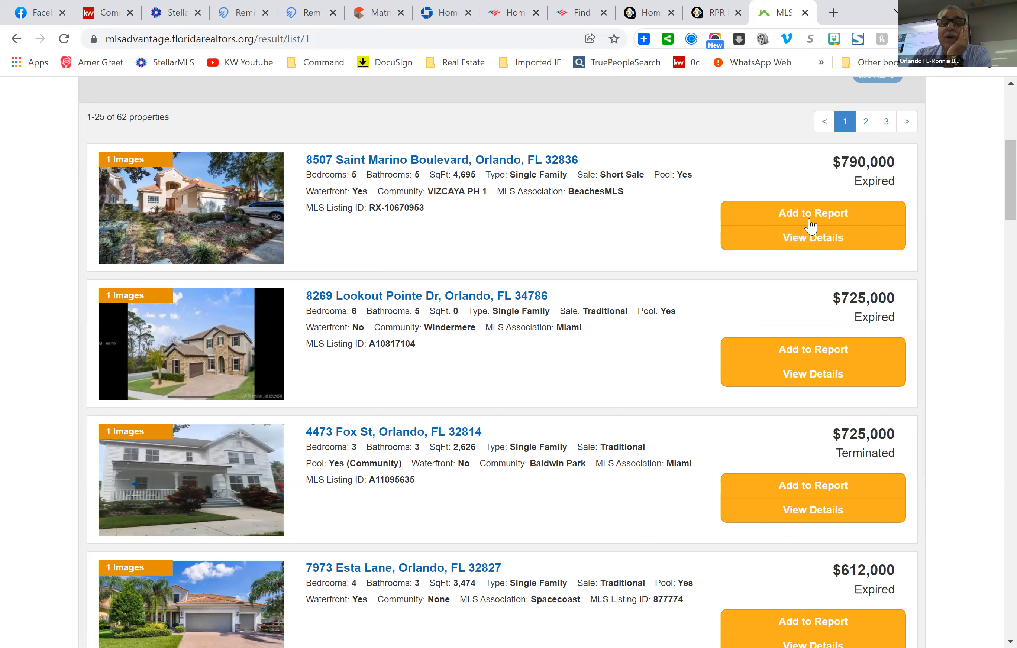
scroll(579, 273, "down", 3)
Open a new browser tab beside the 62-property Orlando results.
scroll(579, 273, "up", 3)
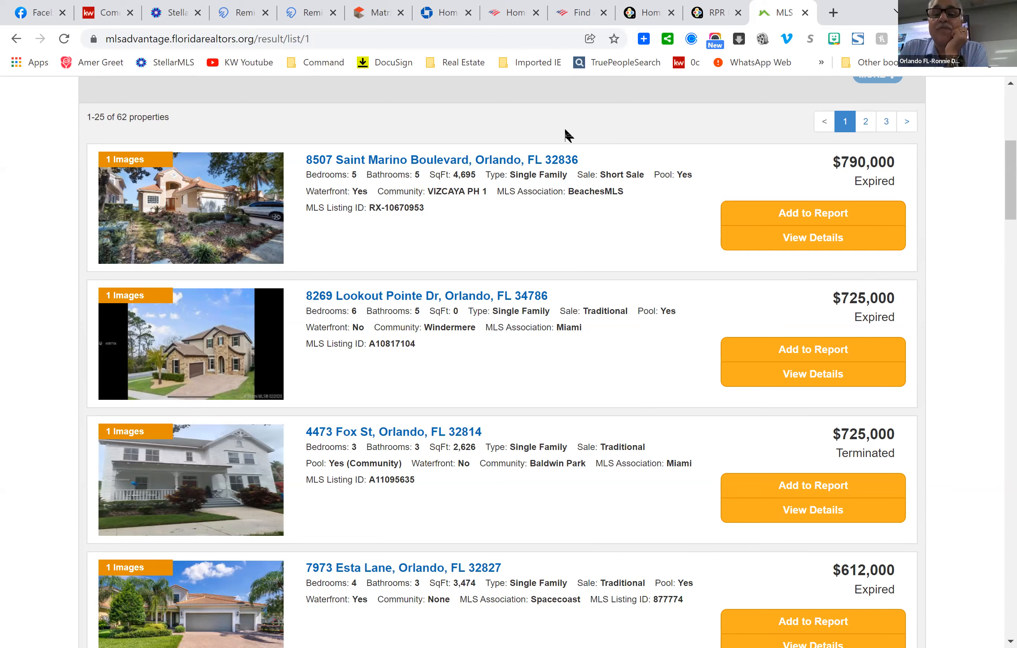
left_click(832, 14)
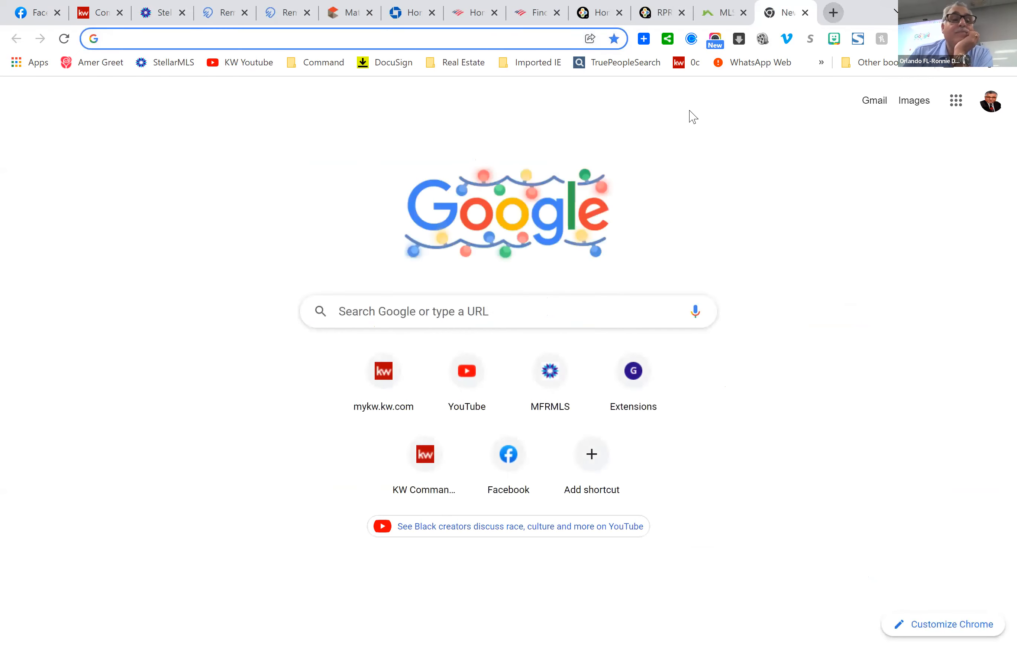
Load the floridarealtors.org homepage in the new tab.
left_click(176, 39)
type("flori")
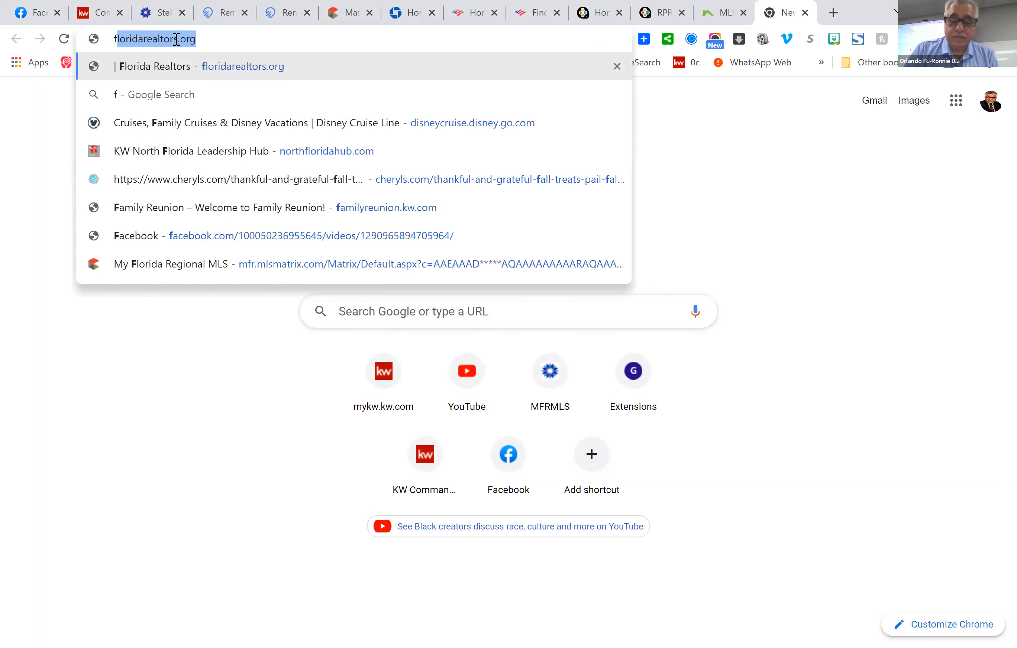
type("da")
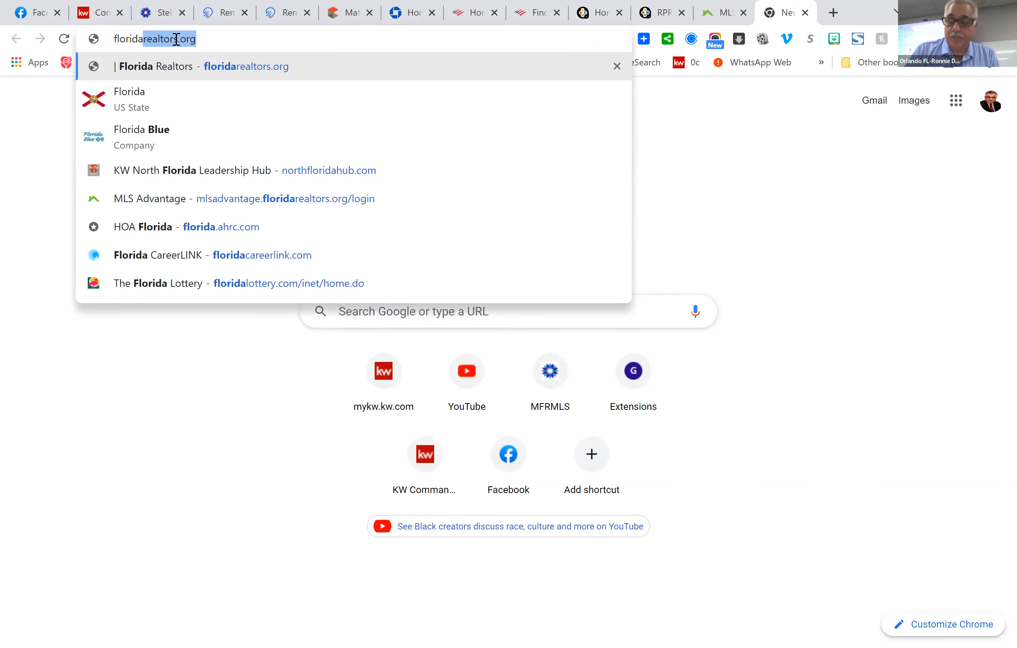
key("Return")
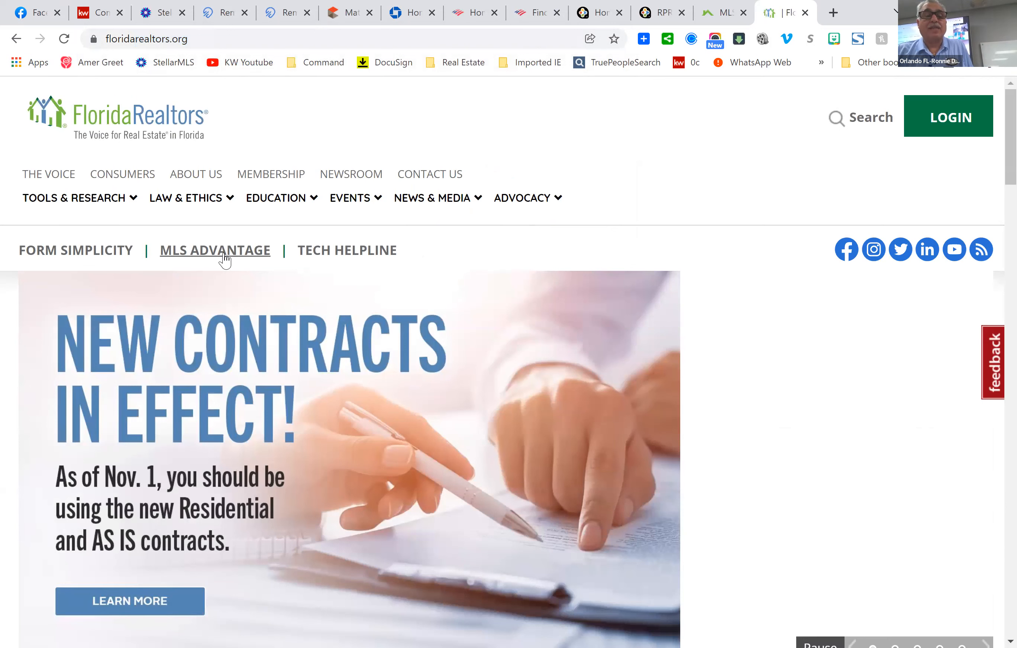
Open the MLS Advantage login page from Florida Realtors, then return to the Orlando results.
left_click(221, 252)
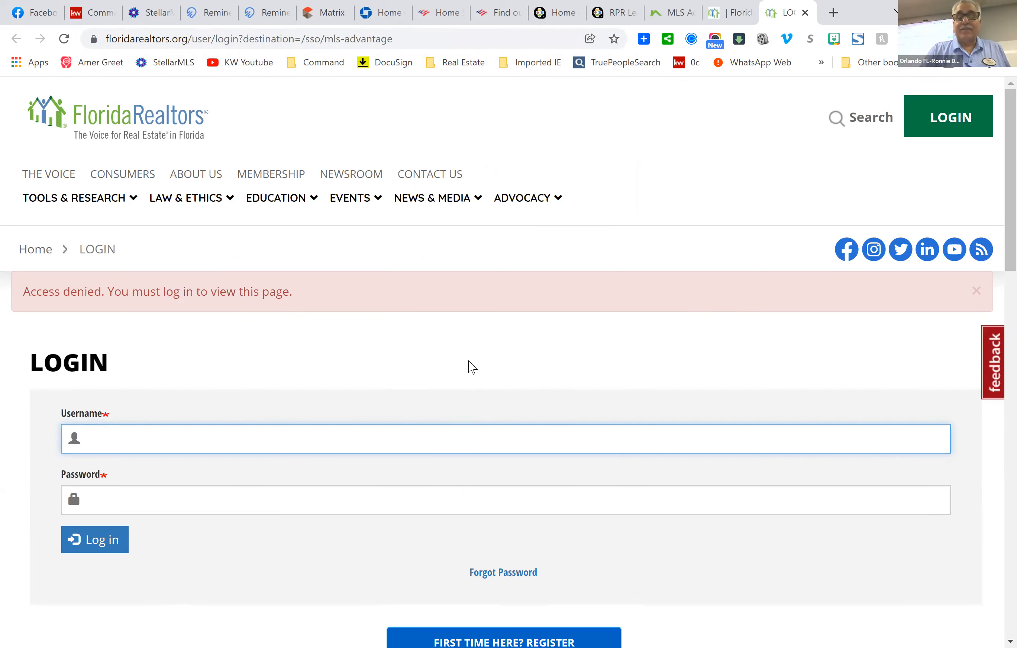
scroll(471, 342, "down", 5)
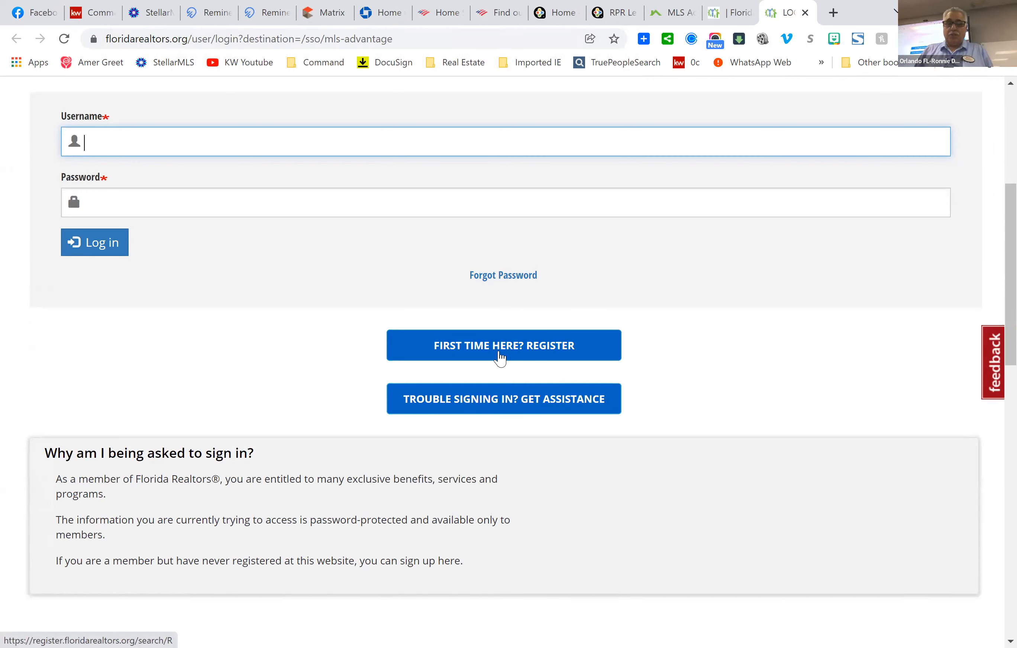
left_click(722, 11)
key("ctrl+shift+Tab")
scroll(591, 418, "up", 8)
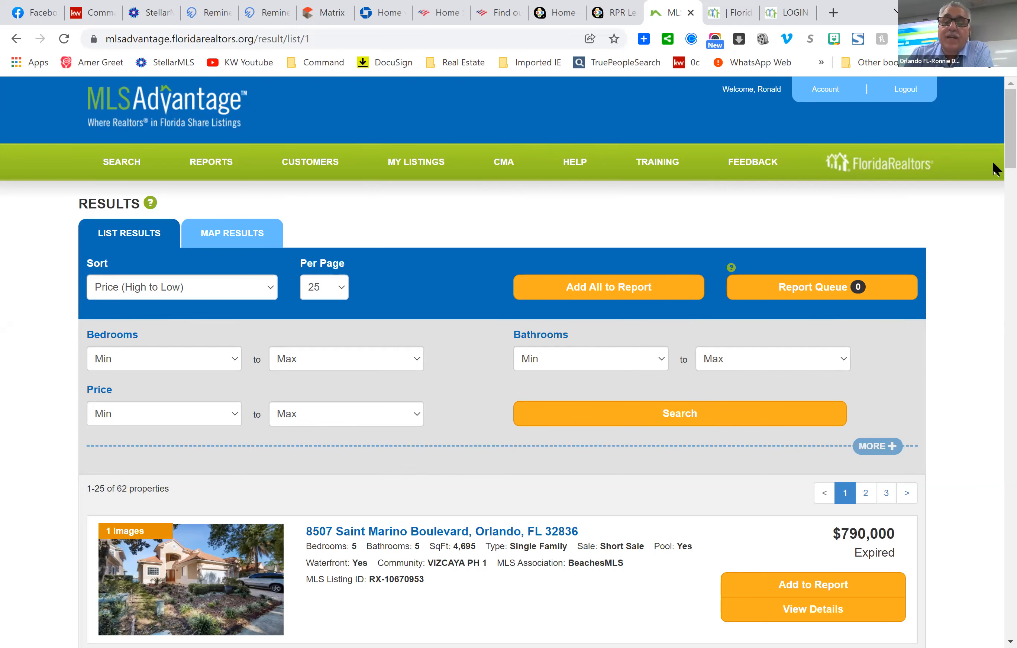
Bring up the field search form, defaulting to active single-family homes with no city.
scroll(555, 480, "down", 5)
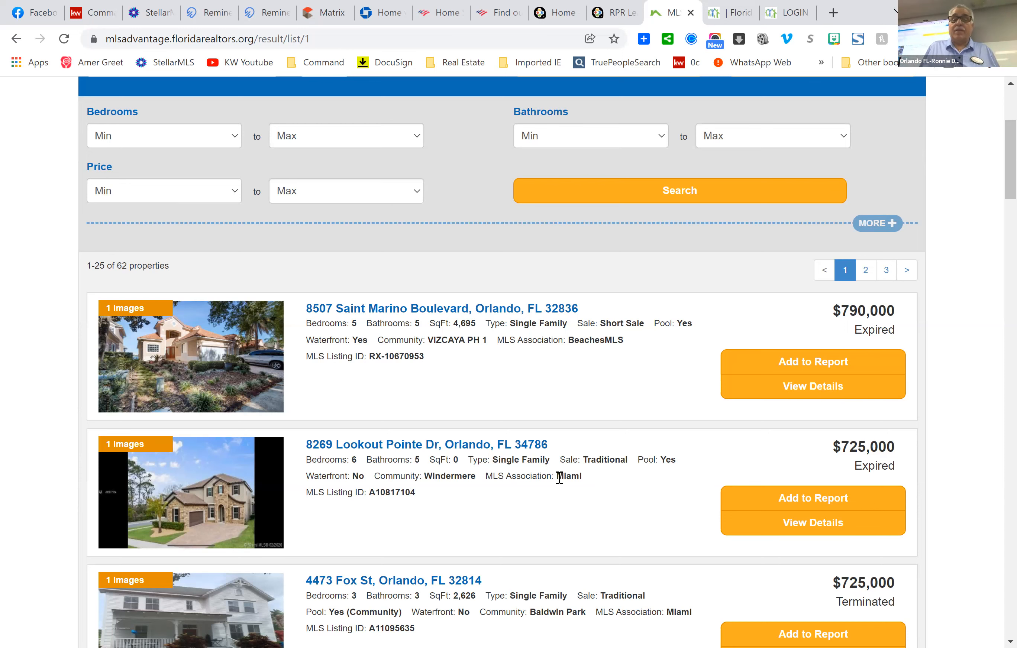
scroll(289, 565, "up", 5)
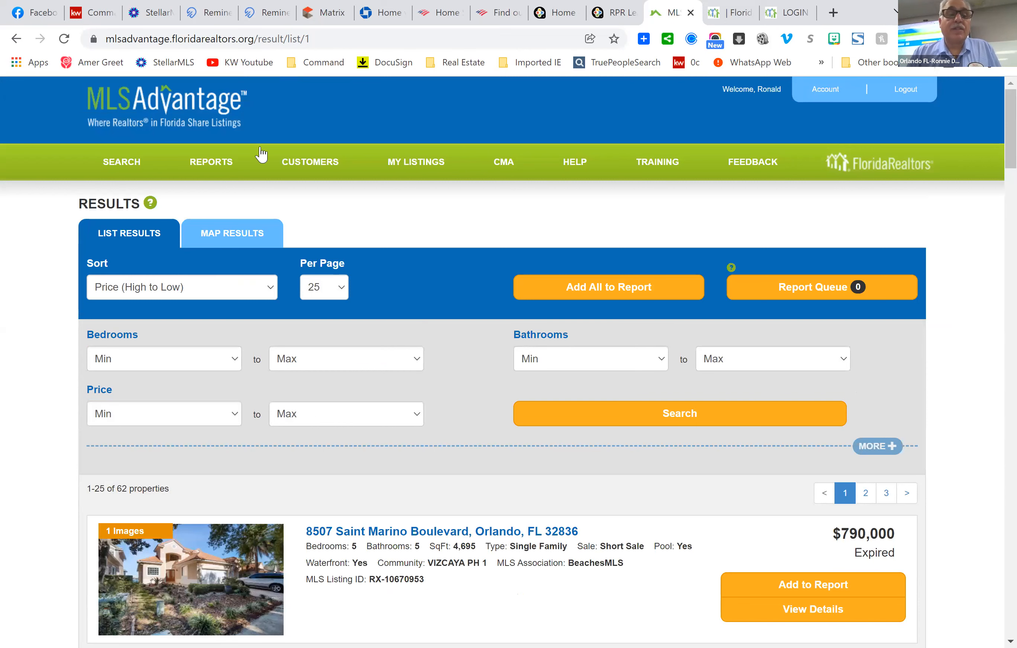
left_click(132, 164)
scroll(719, 453, "down", 2)
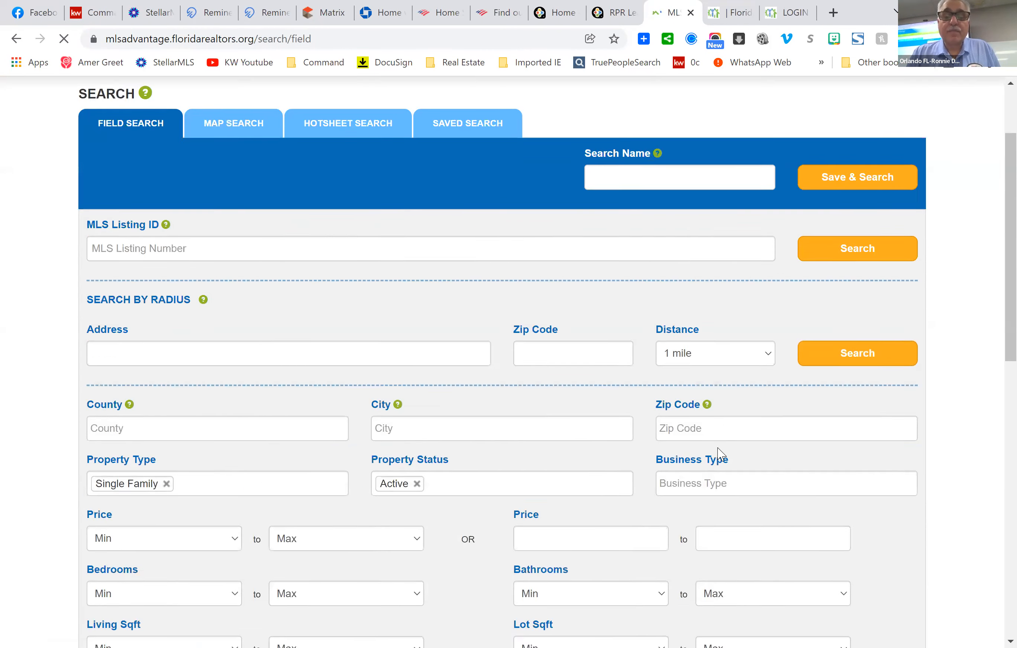
scroll(719, 453, "down", 2)
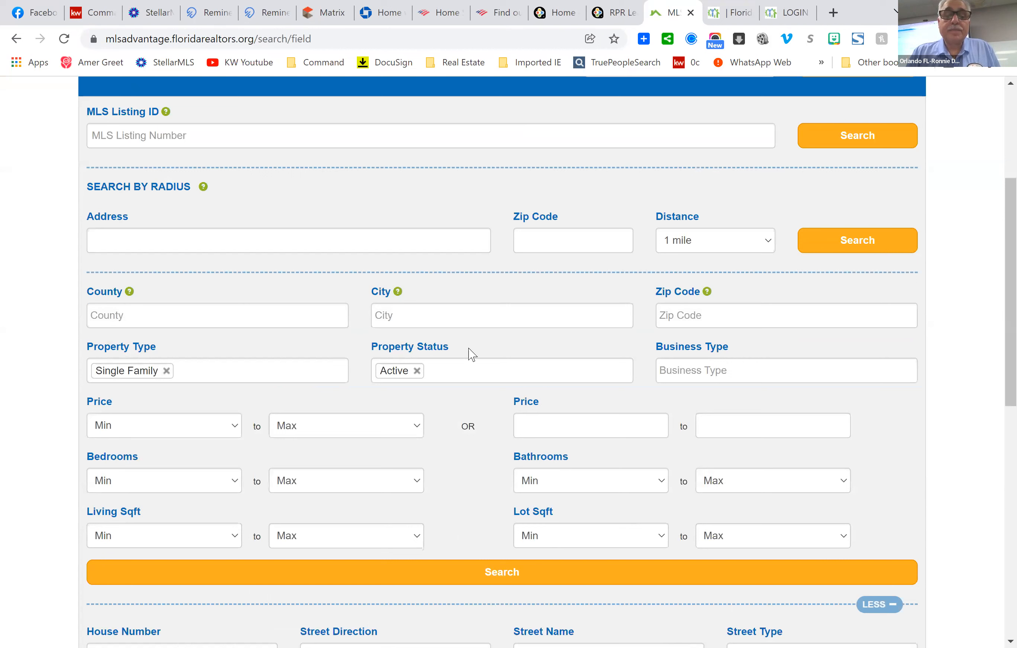
Enter zip code 33410 and try running the search.
left_click(724, 322)
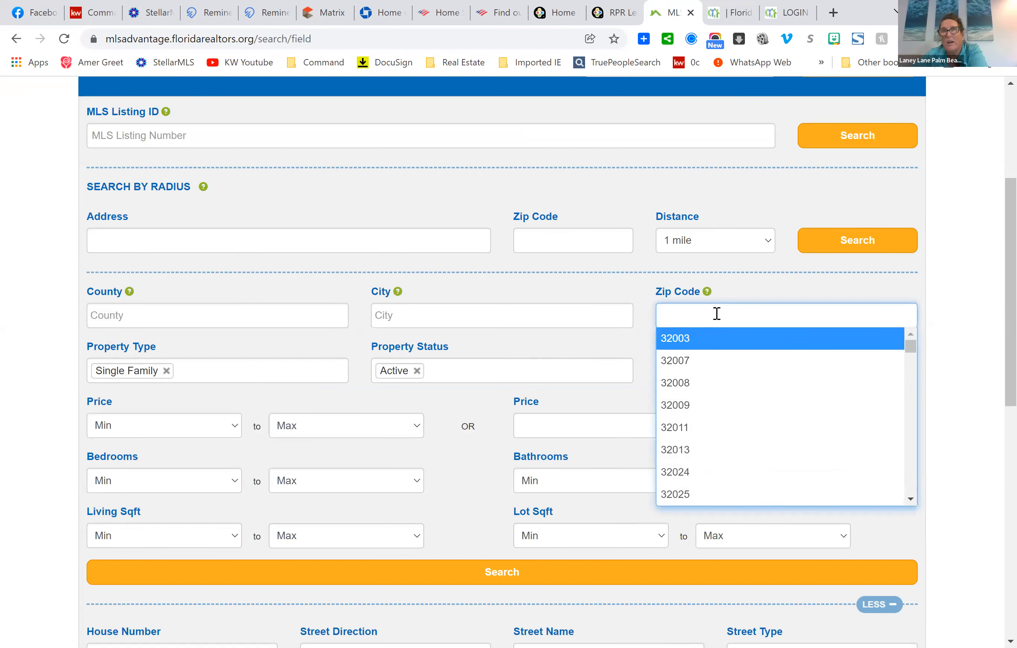
type("3341")
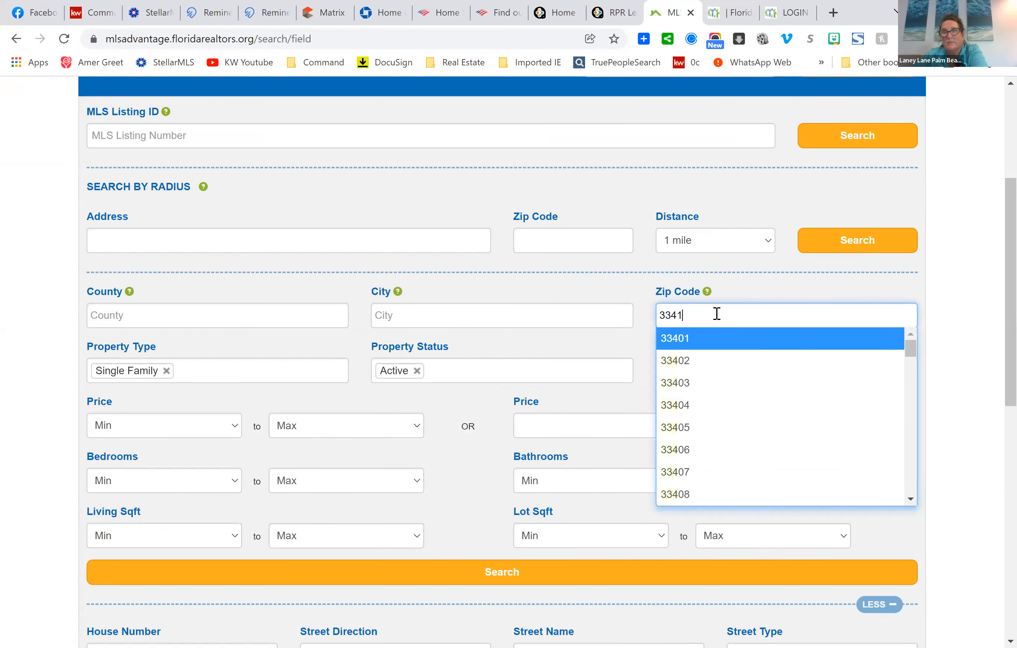
type("0")
scroll(681, 594, "down", 12)
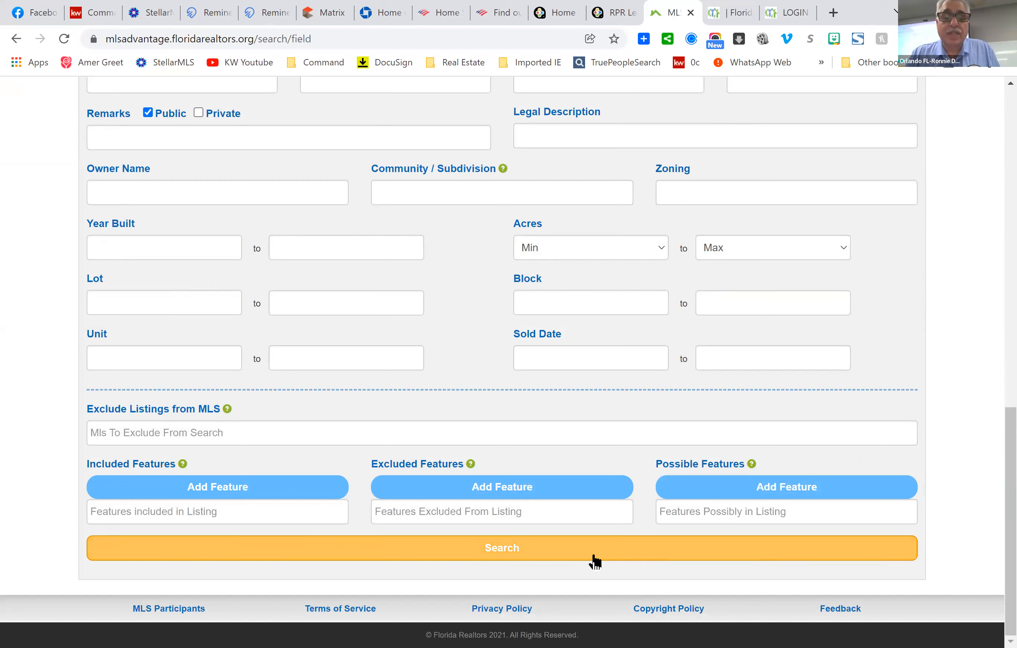
left_click(507, 550)
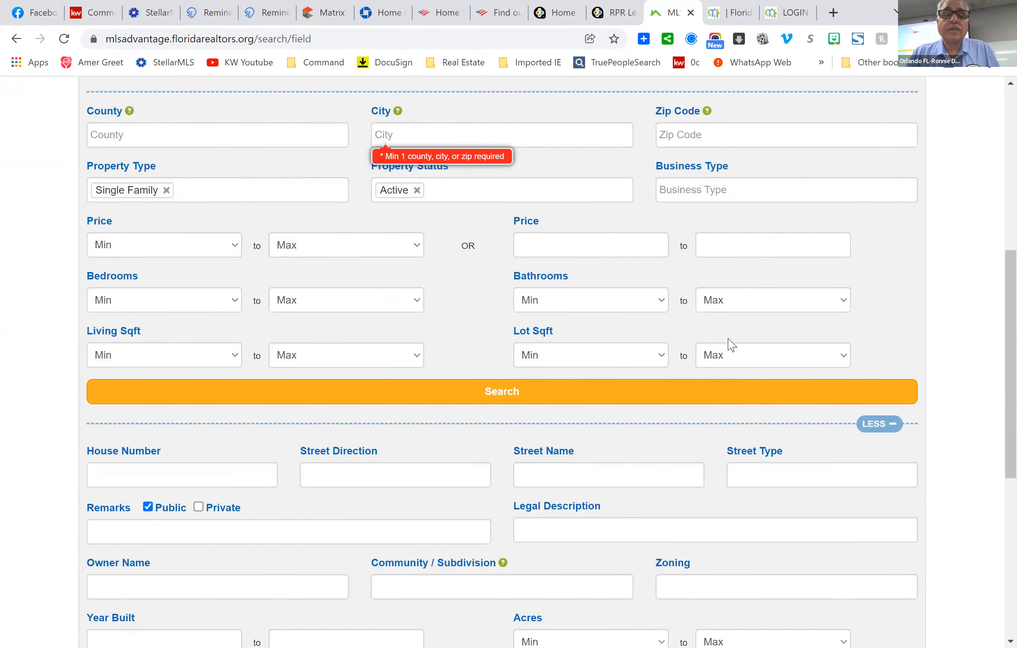
scroll(732, 345, "up", 3)
Add Palm Beach Gardens as the city, re-enter zip 33410, and submit the search.
left_click(419, 263)
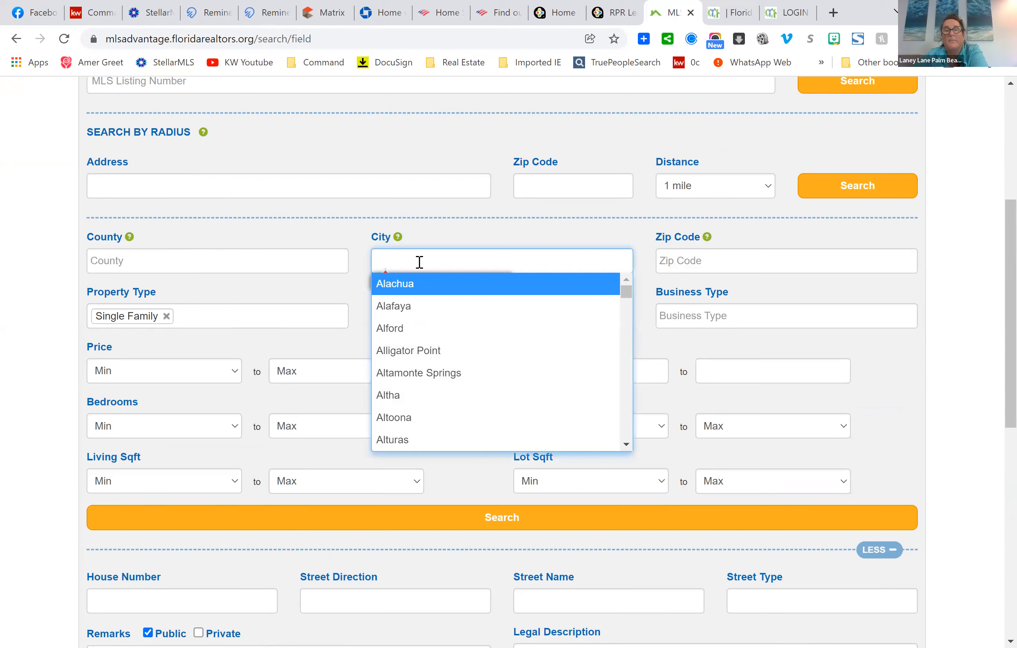
type("palm")
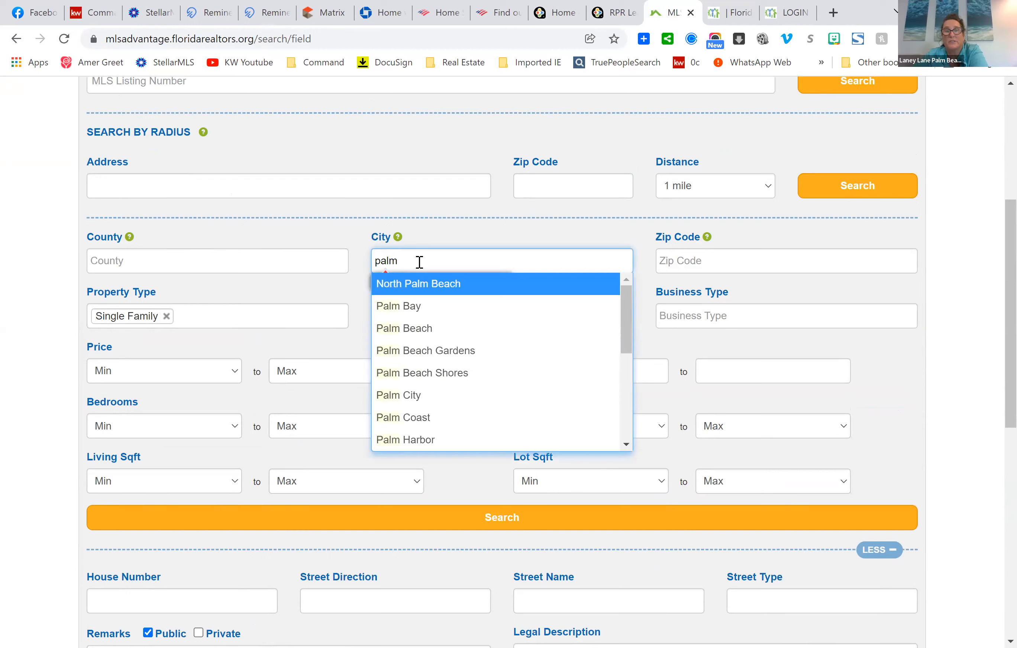
left_click(478, 350)
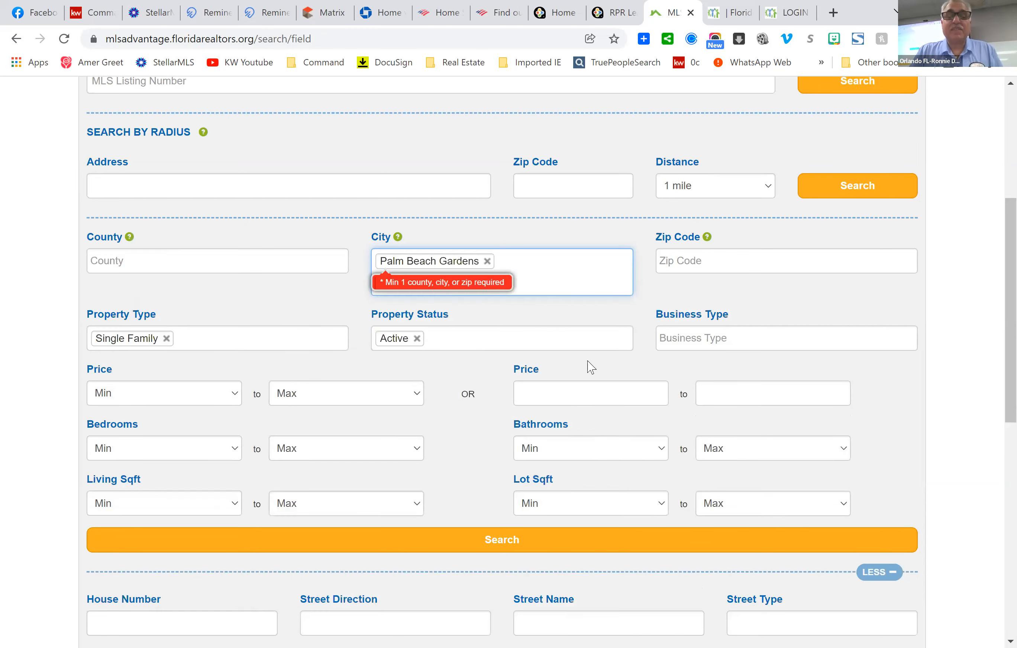
scroll(591, 449, "down", 10)
scroll(572, 386, "up", 5)
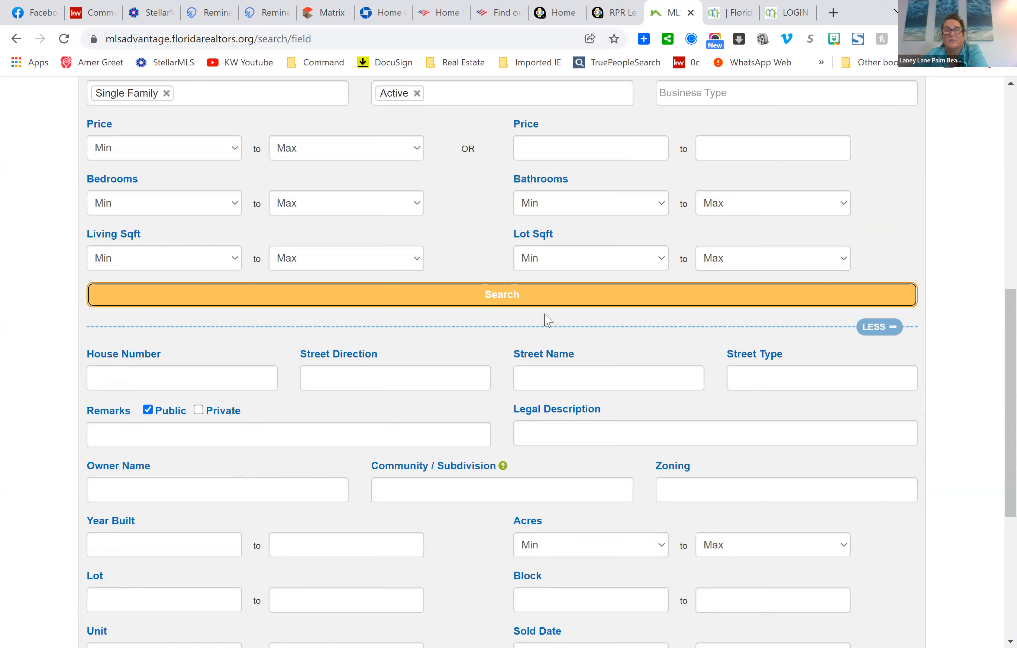
scroll(640, 459, "up", 5)
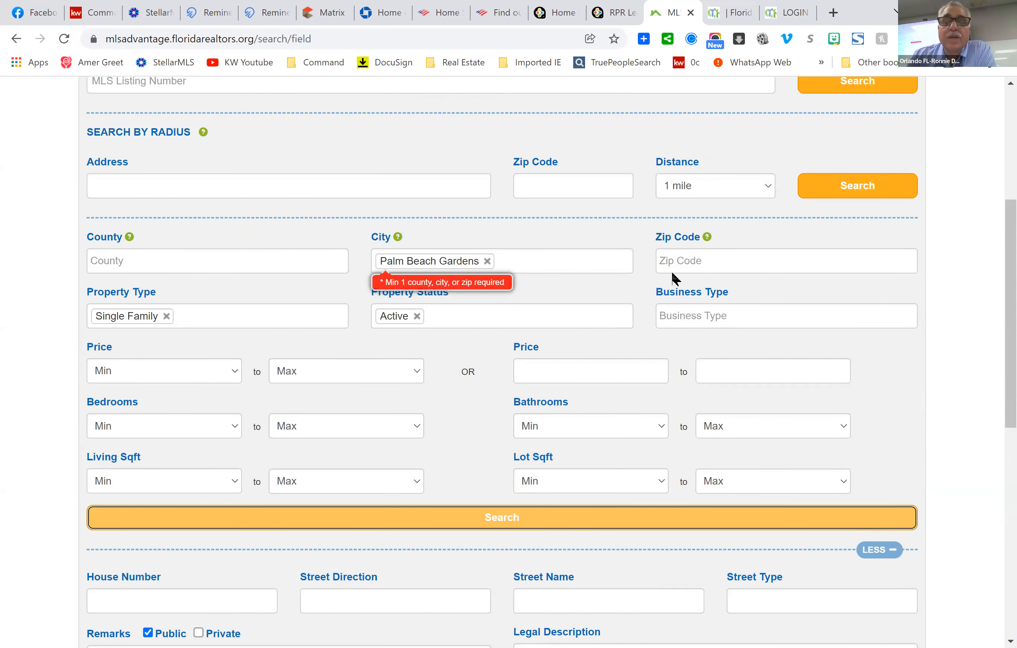
left_click(708, 261)
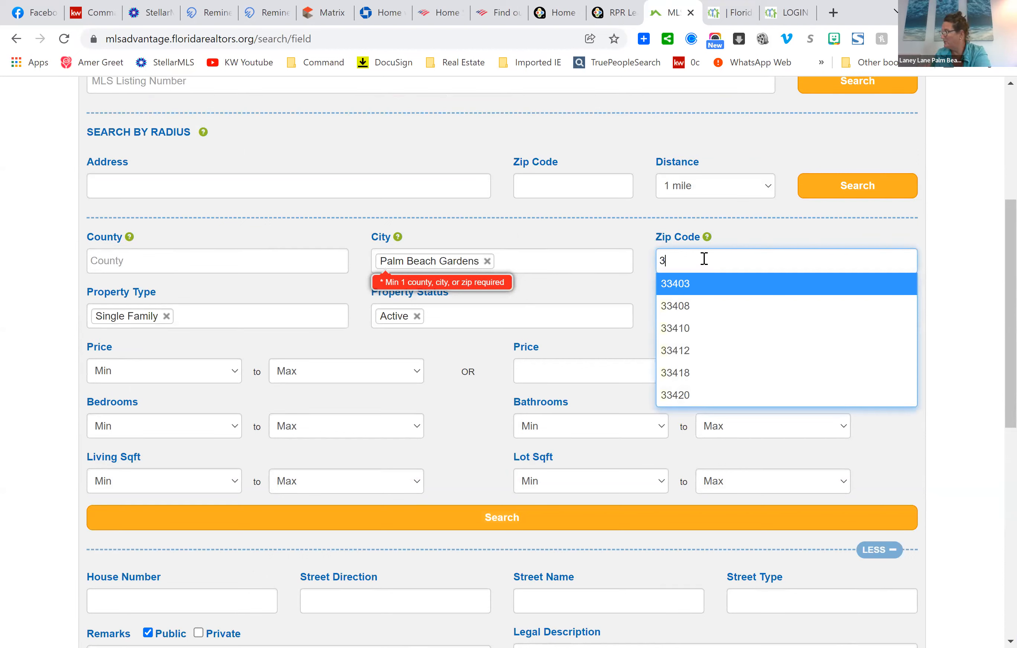
type("334")
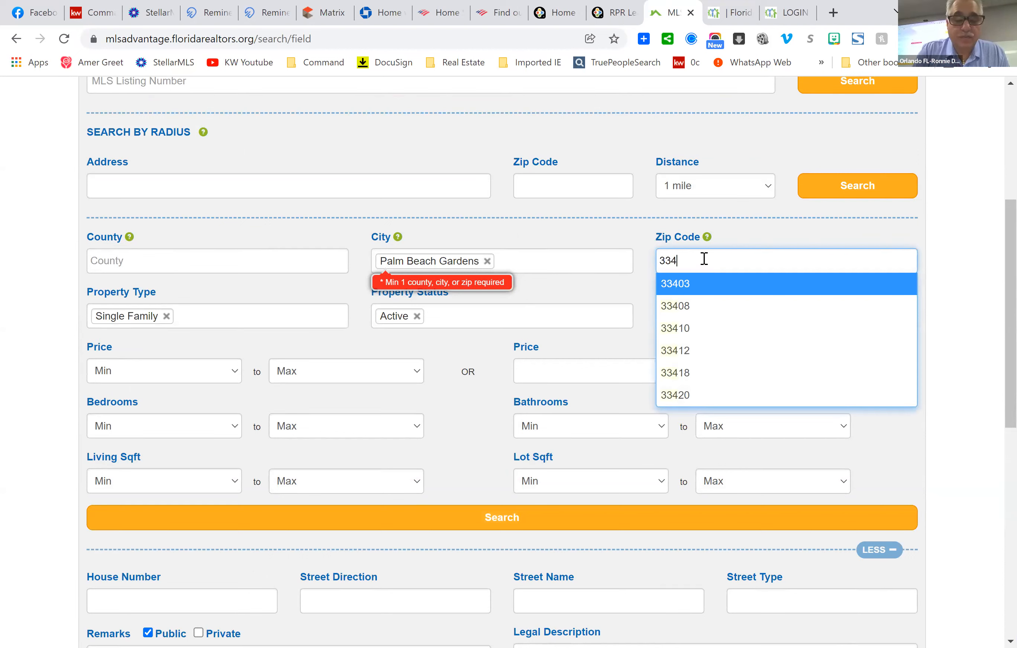
type("10")
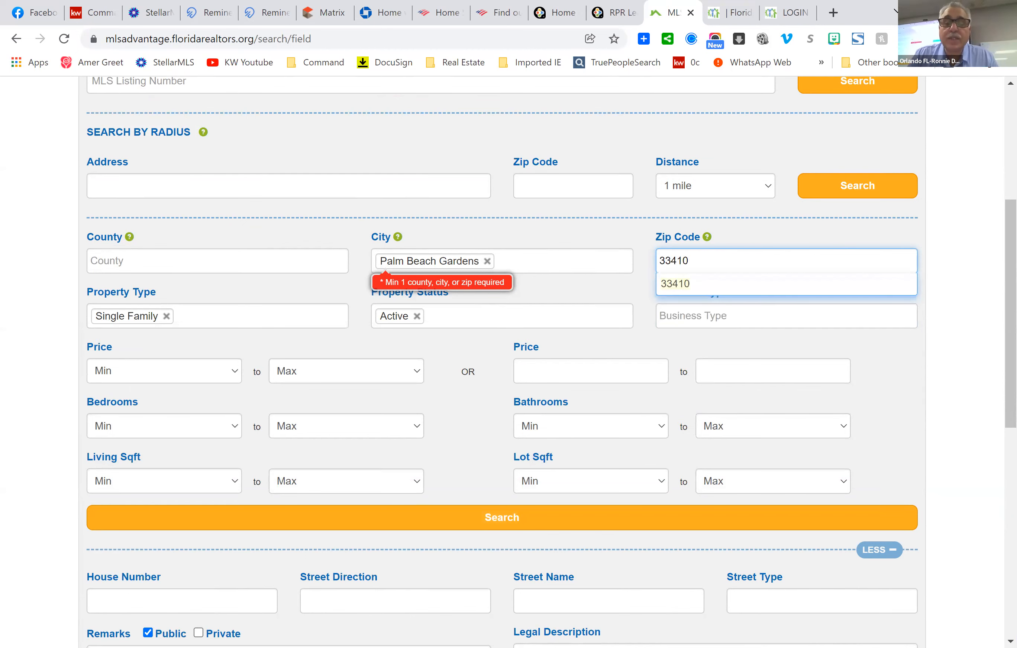
left_click(511, 519)
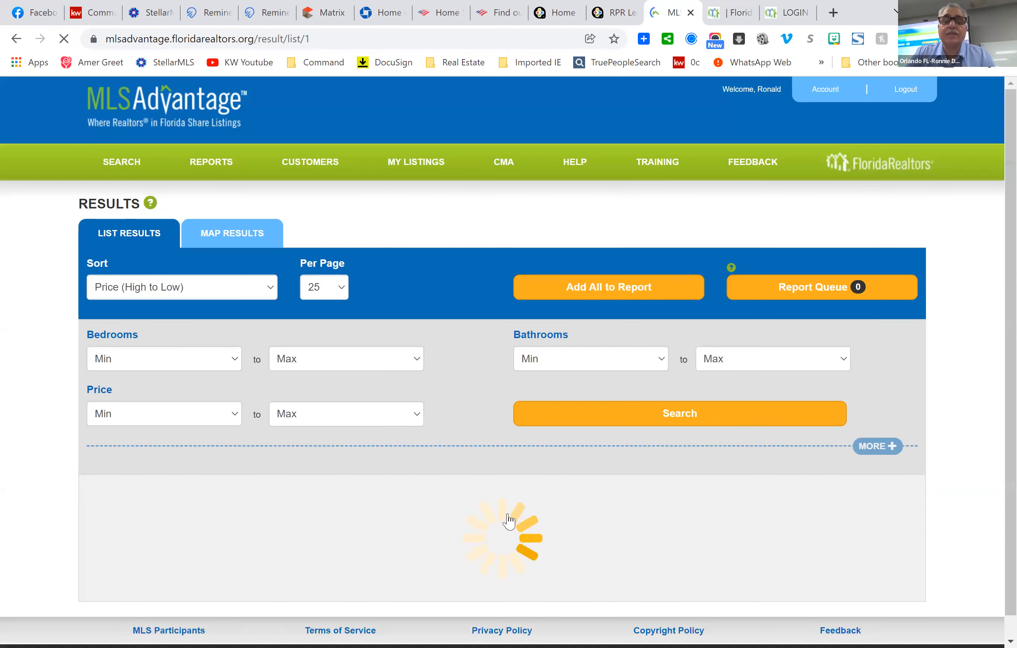
scroll(846, 392, "down", 5)
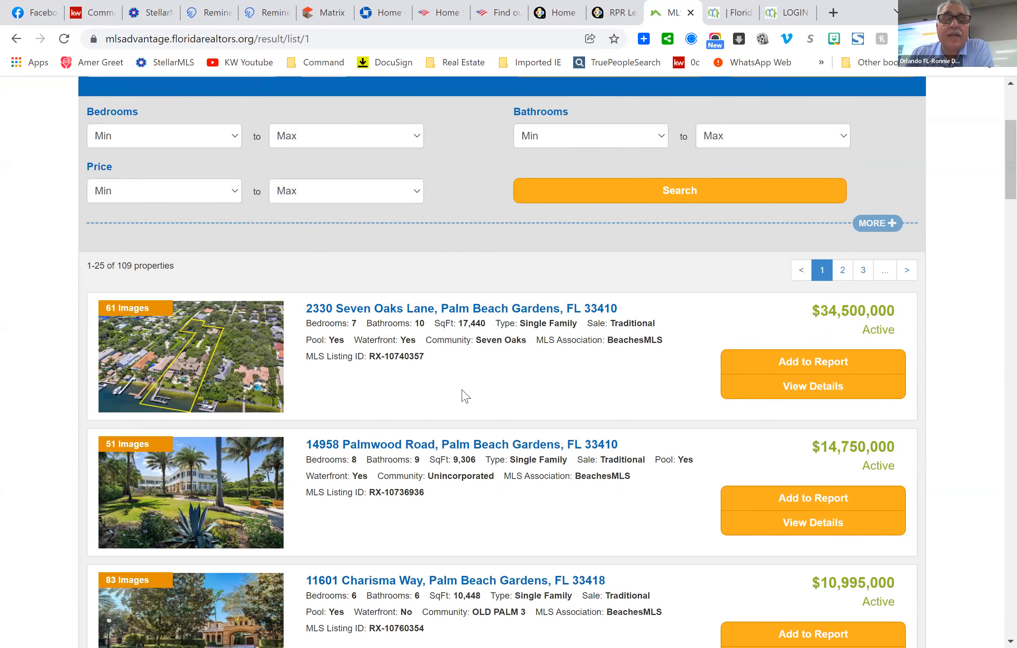
scroll(411, 425, "down", 2)
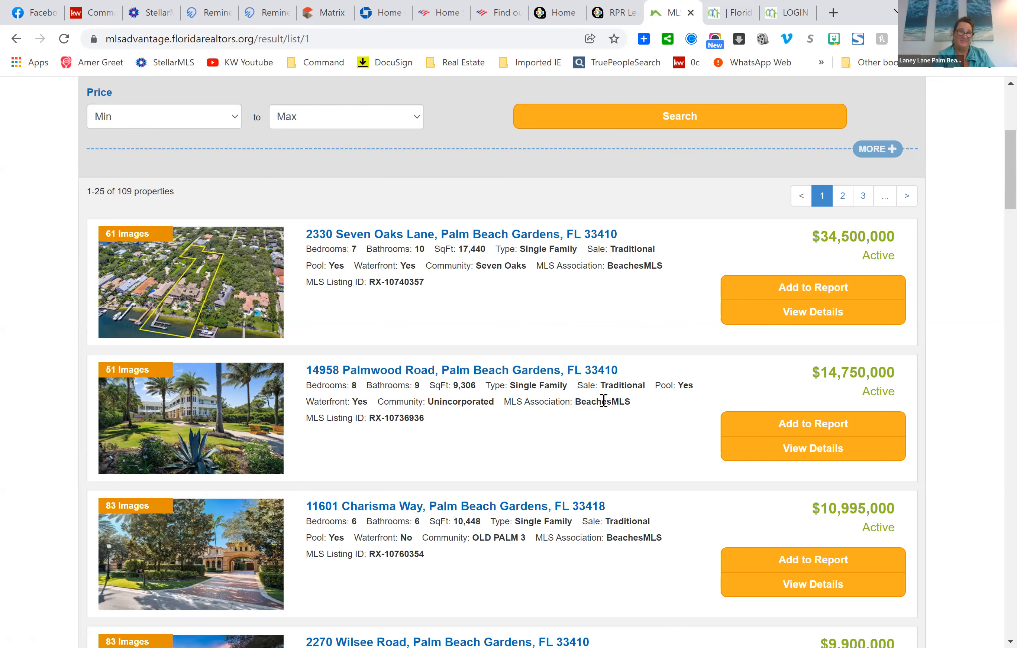
scroll(603, 401, "down", 5)
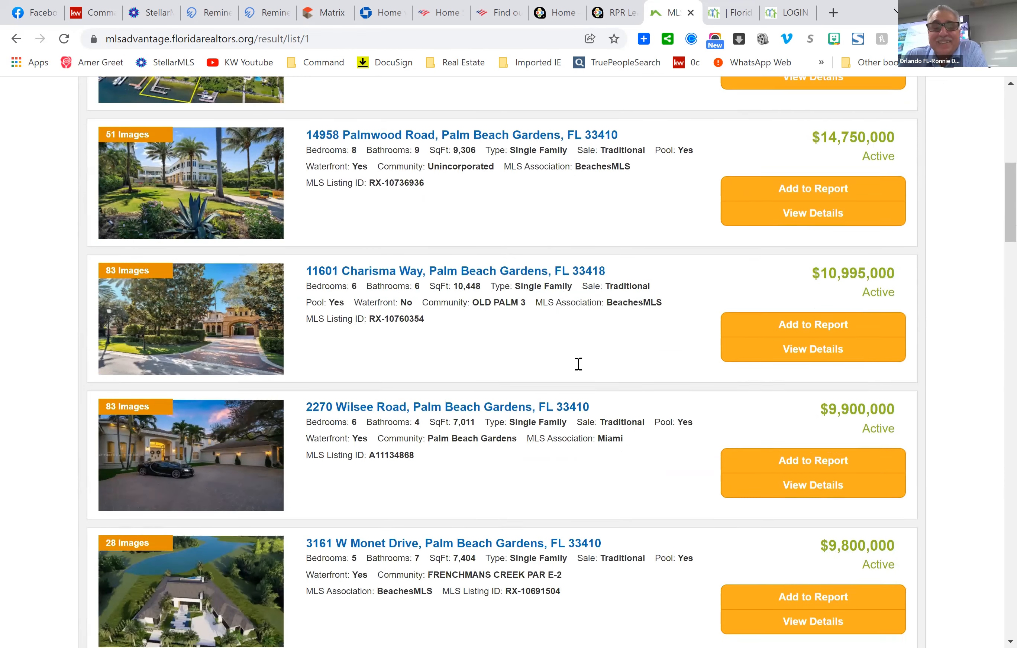
scroll(579, 364, "down", 7)
scroll(552, 378, "down", 7)
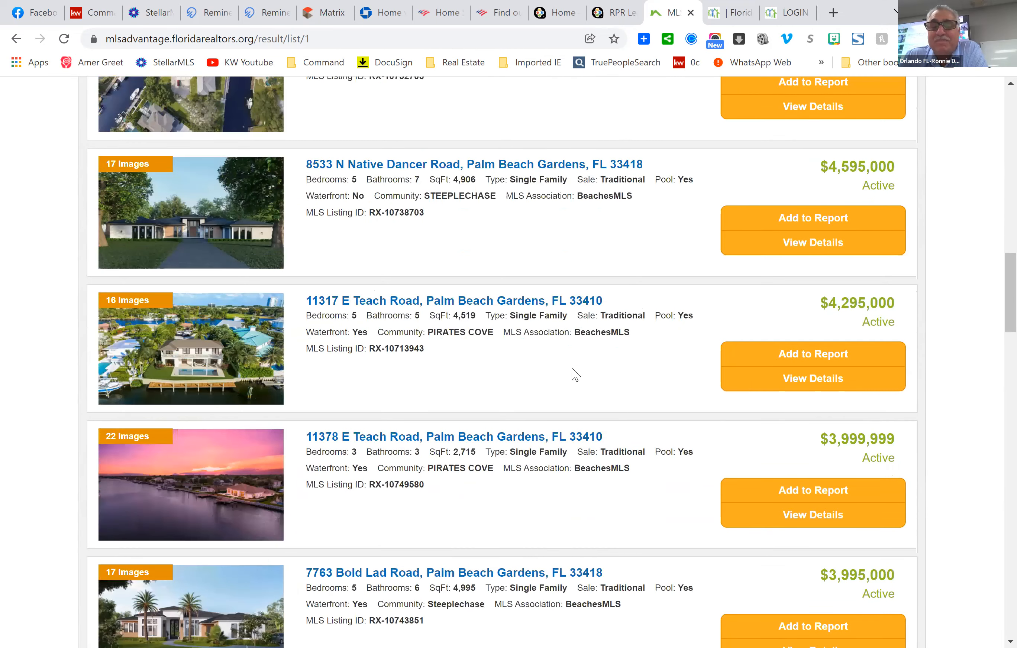
scroll(572, 368, "down", 5)
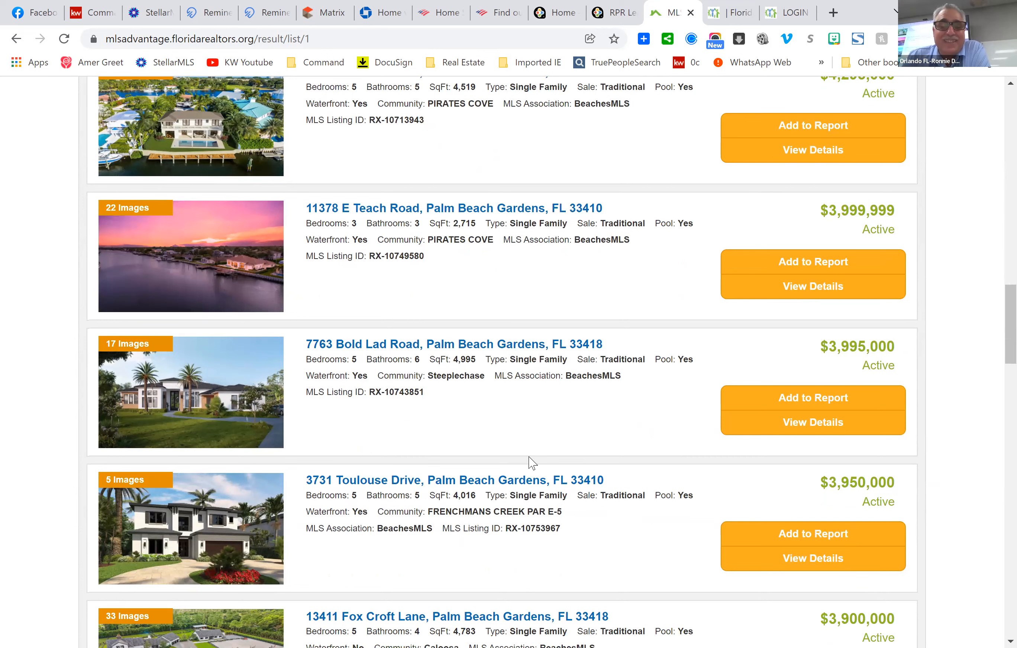
scroll(554, 490, "down", 4)
scroll(560, 474, "down", 15)
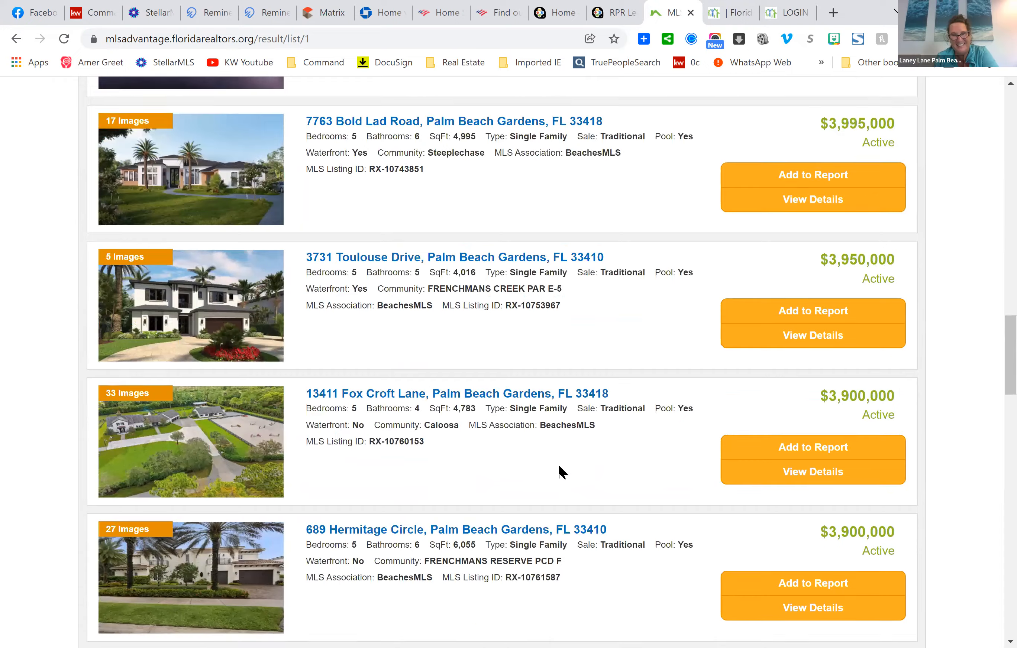
scroll(588, 422, "down", 15)
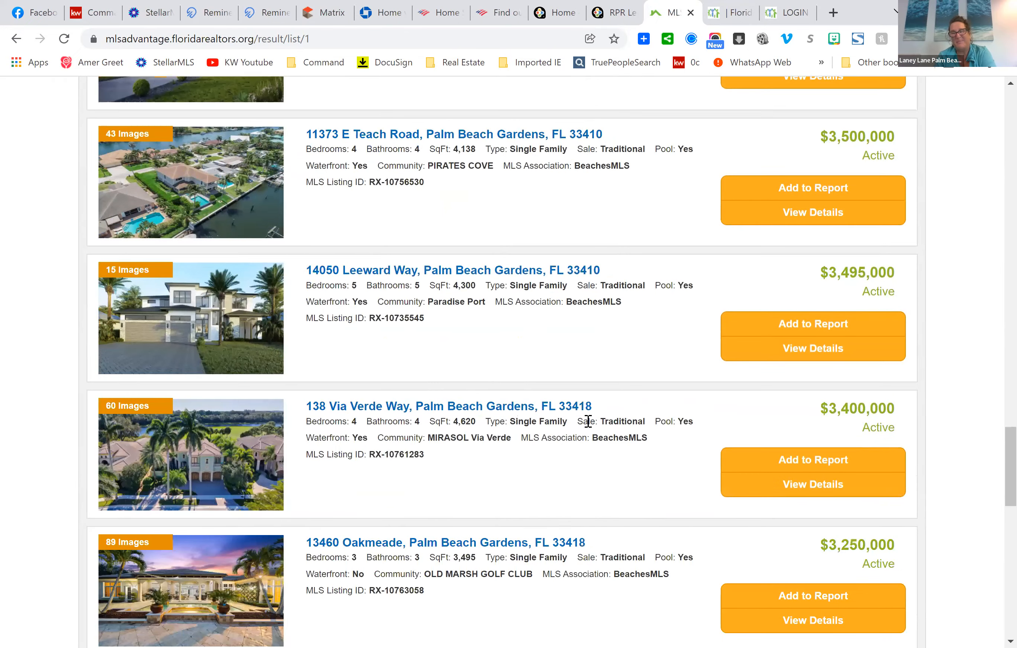
scroll(587, 425, "down", 9)
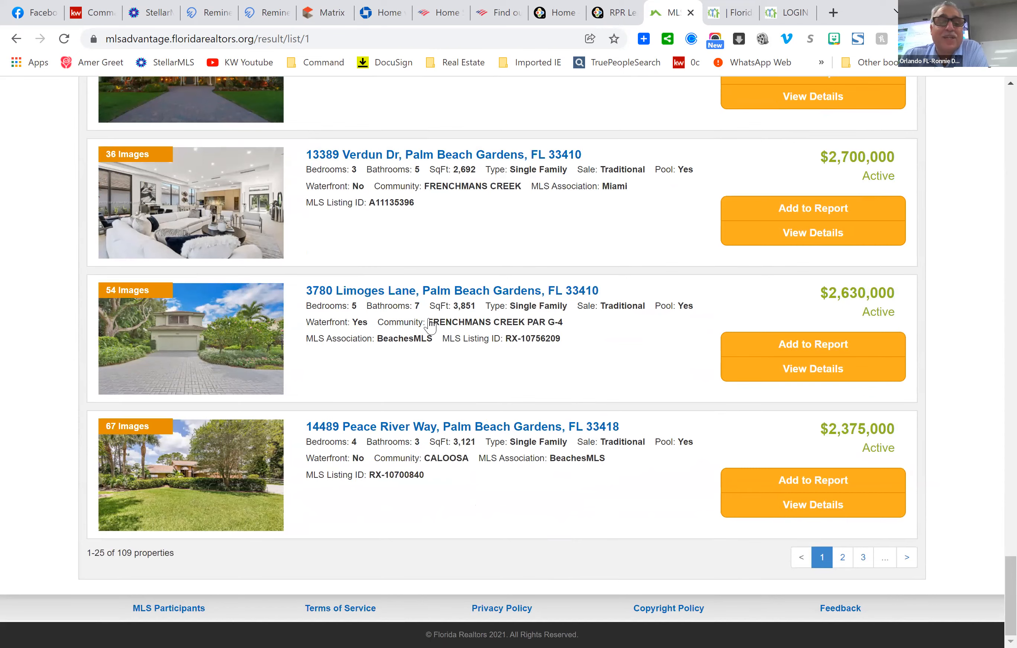
scroll(431, 327, "up", 20)
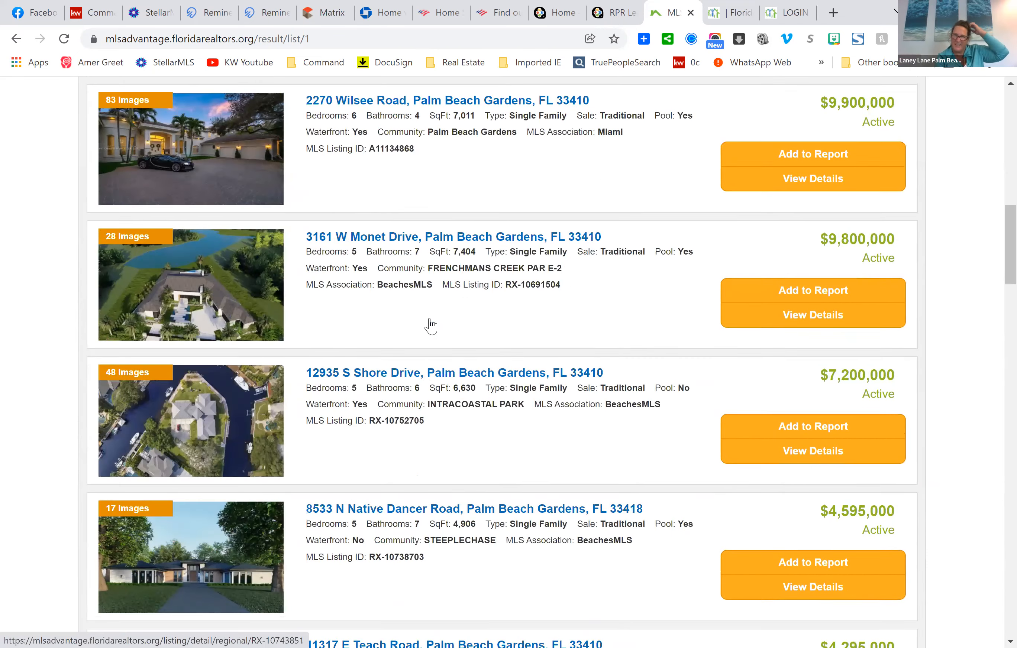
scroll(431, 318, "up", 10)
scroll(438, 303, "down", 15)
scroll(442, 298, "down", 20)
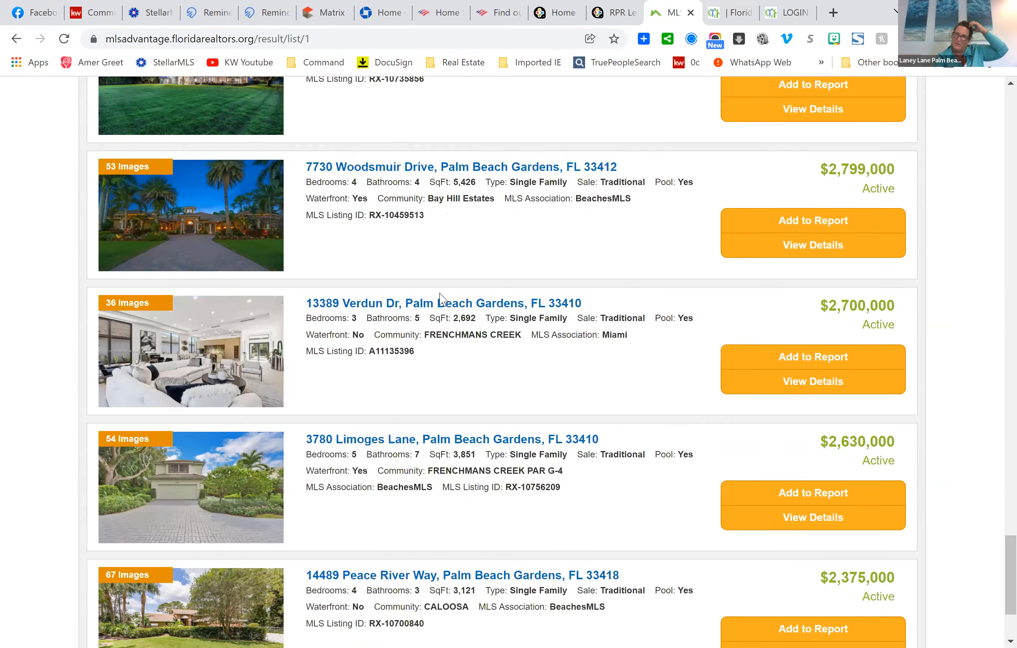
scroll(442, 299, "down", 3)
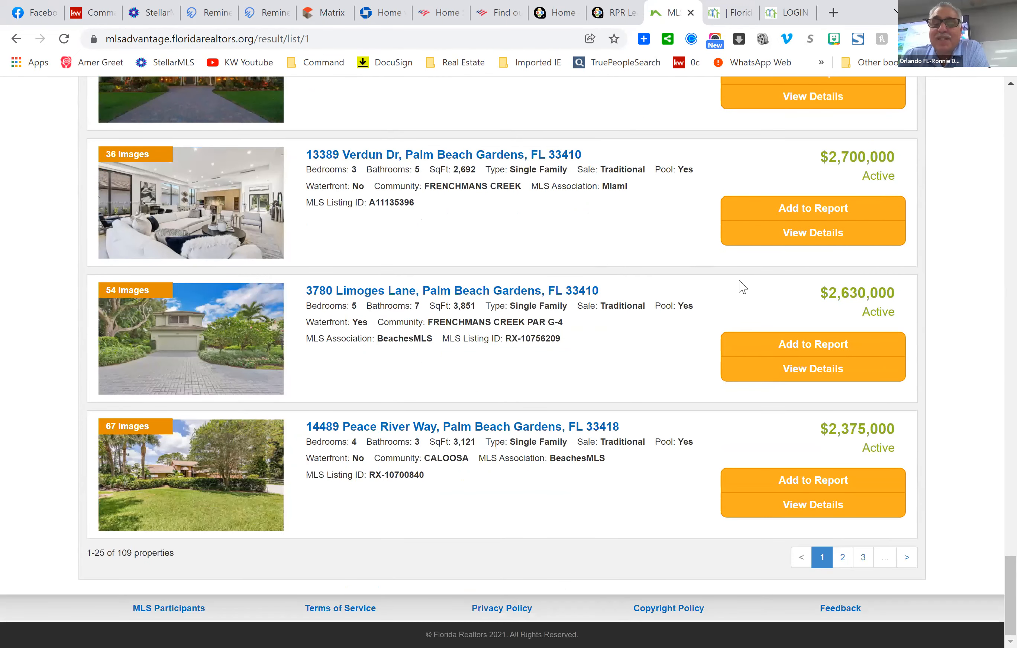